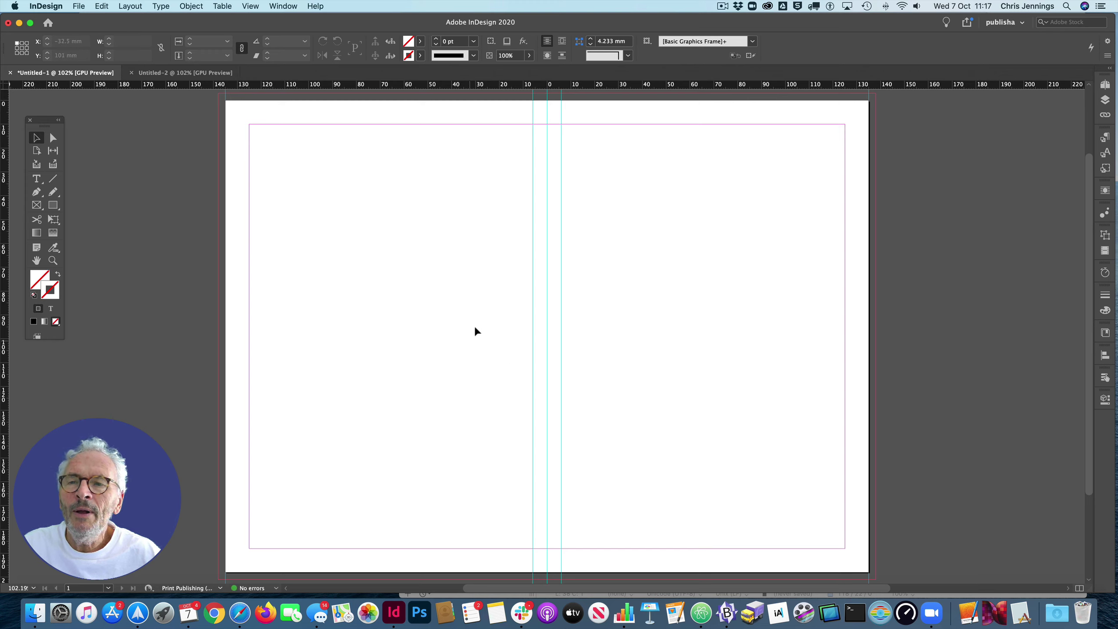
Step: Save the document as dreamcover20_v1.indd in the designandproduction_work folder, in InDesign 2020 document format
click(81, 7)
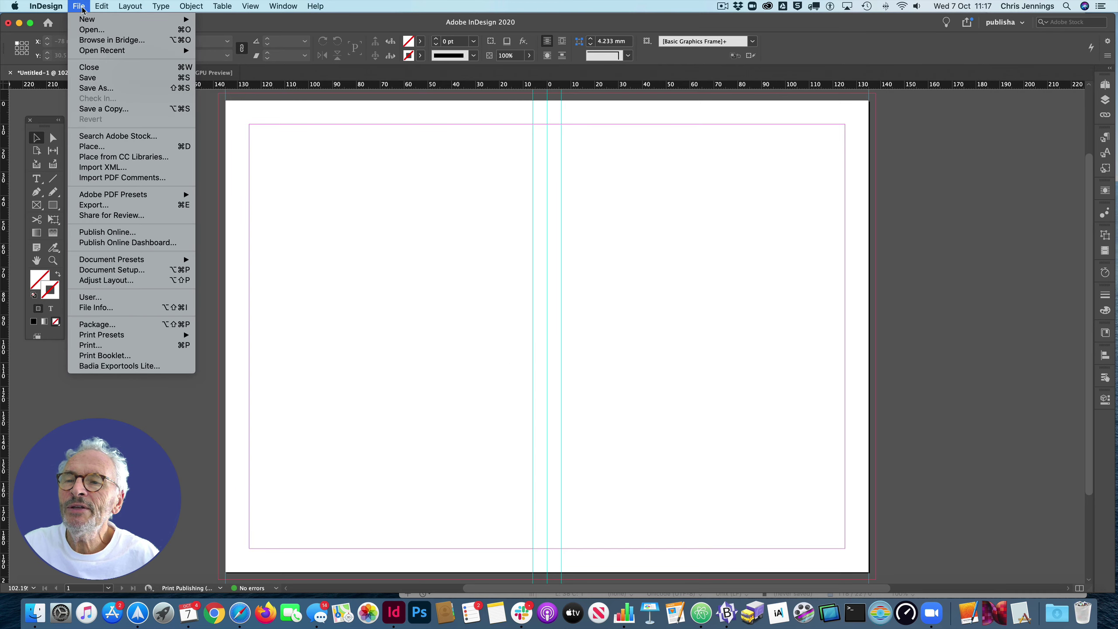
click(339, 222)
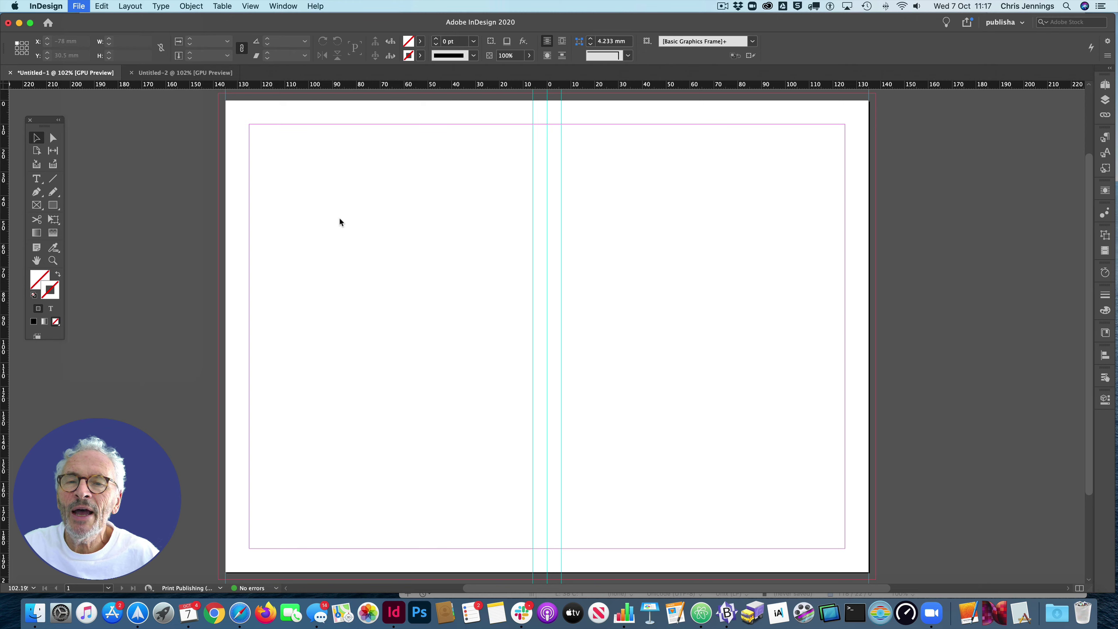
key(super+s)
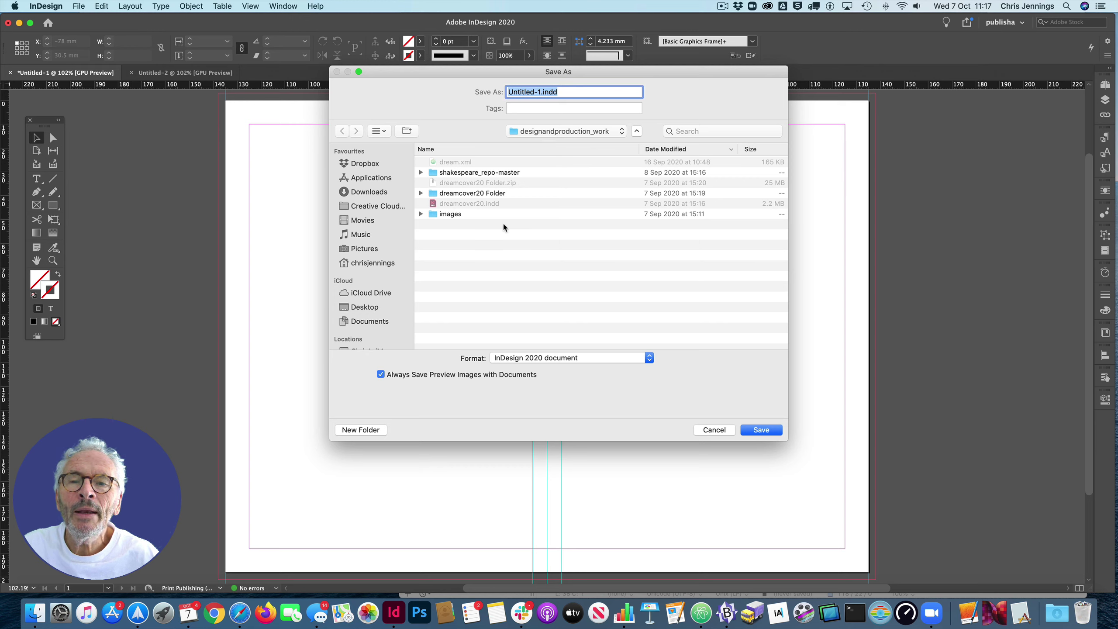
click(549, 132)
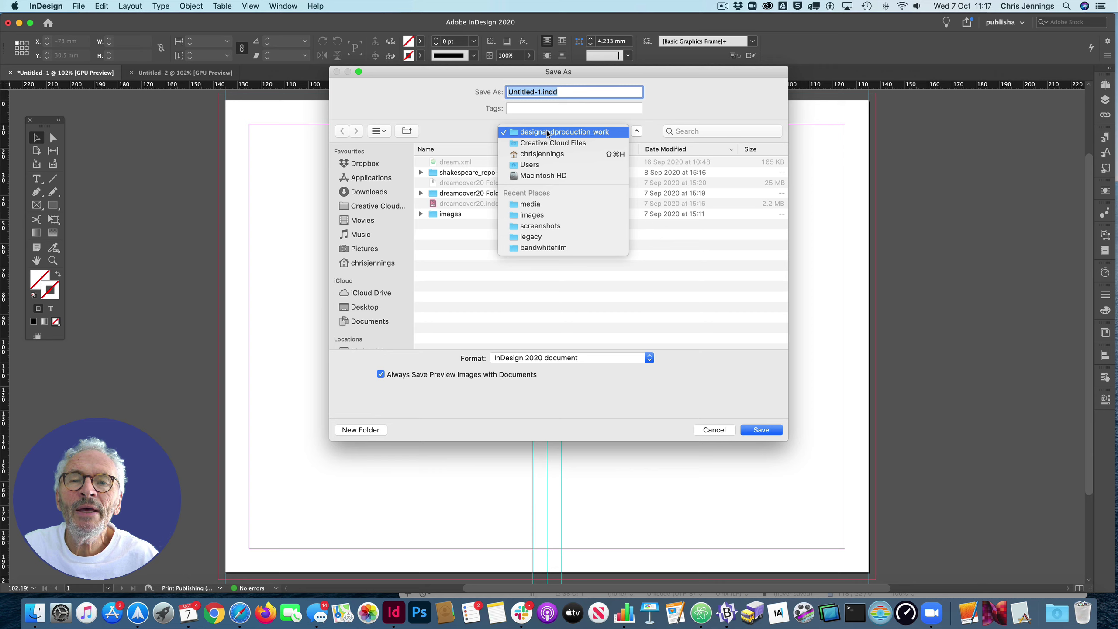
click(547, 132)
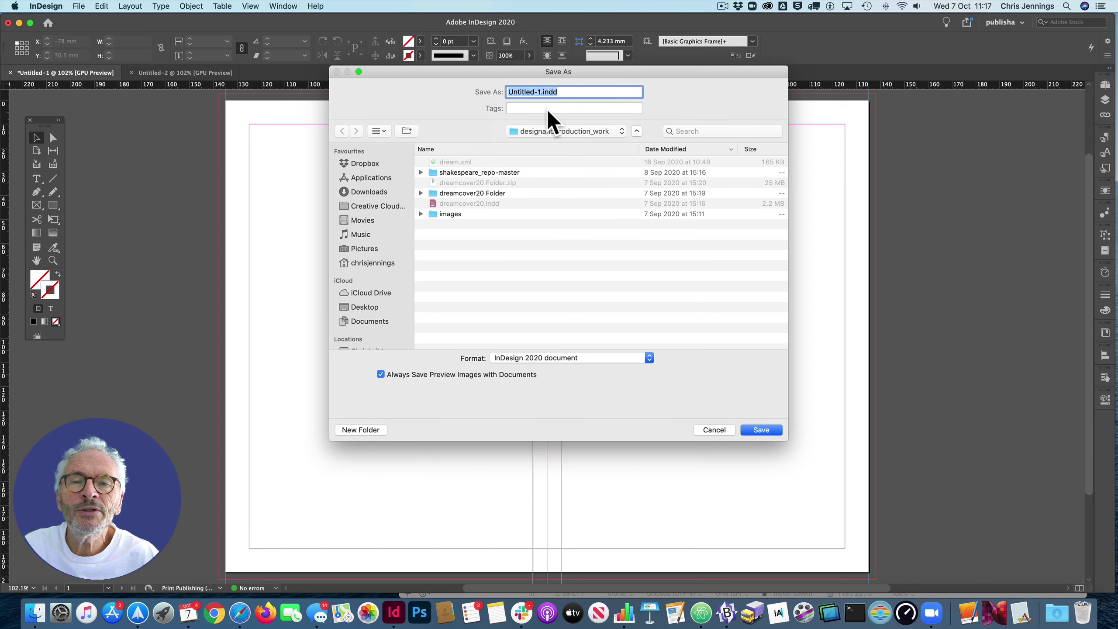
click(539, 91)
drag(540, 92, 485, 88)
text(dreamcover20)
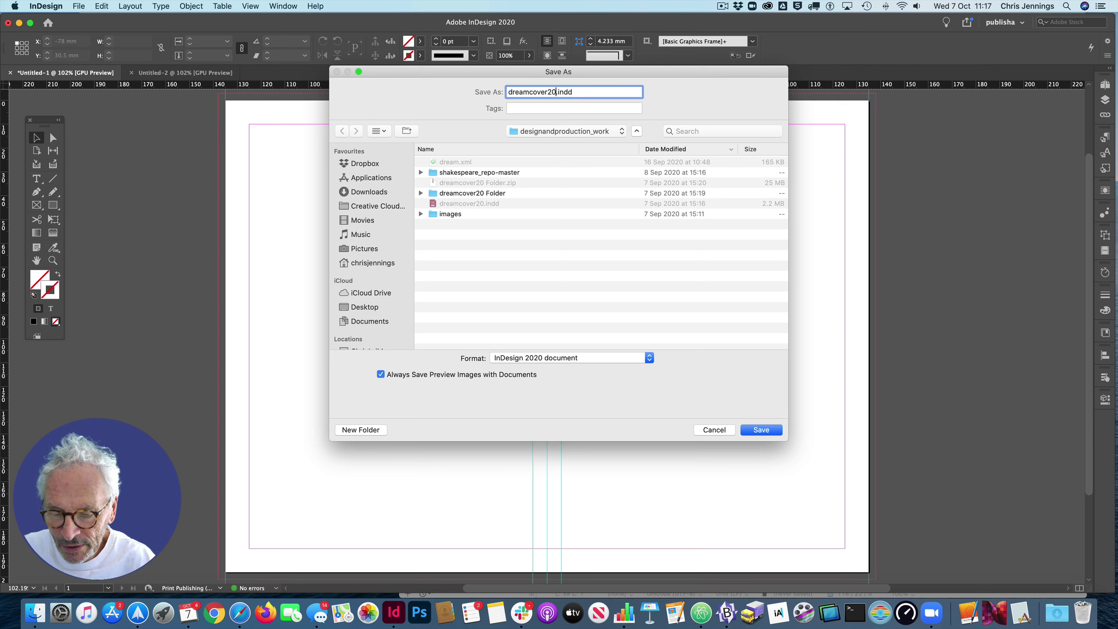
text(_v)
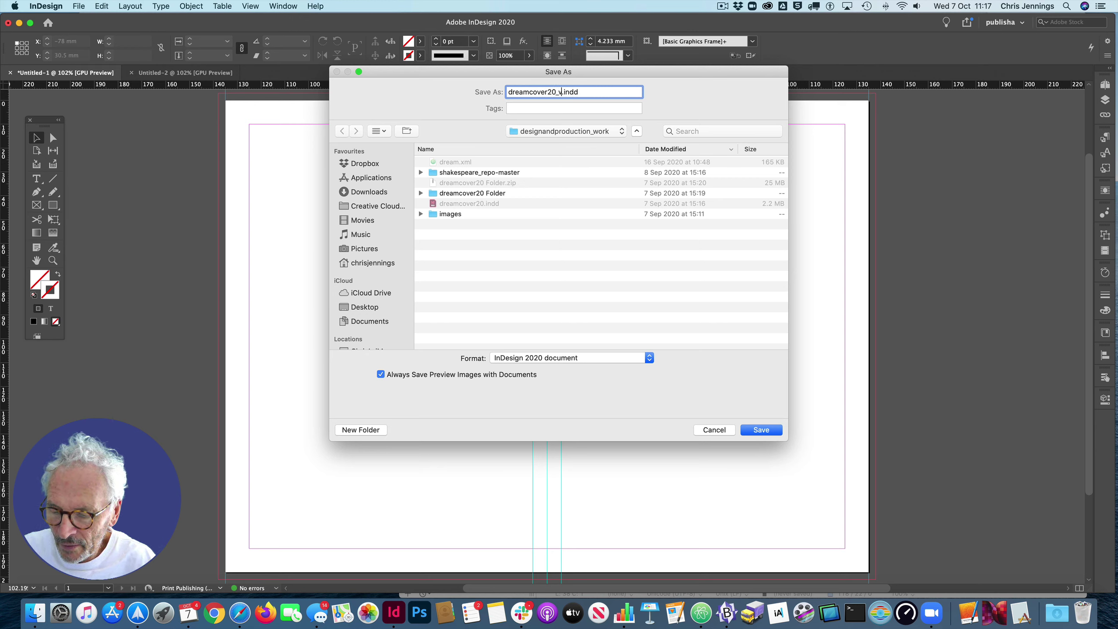
text(1)
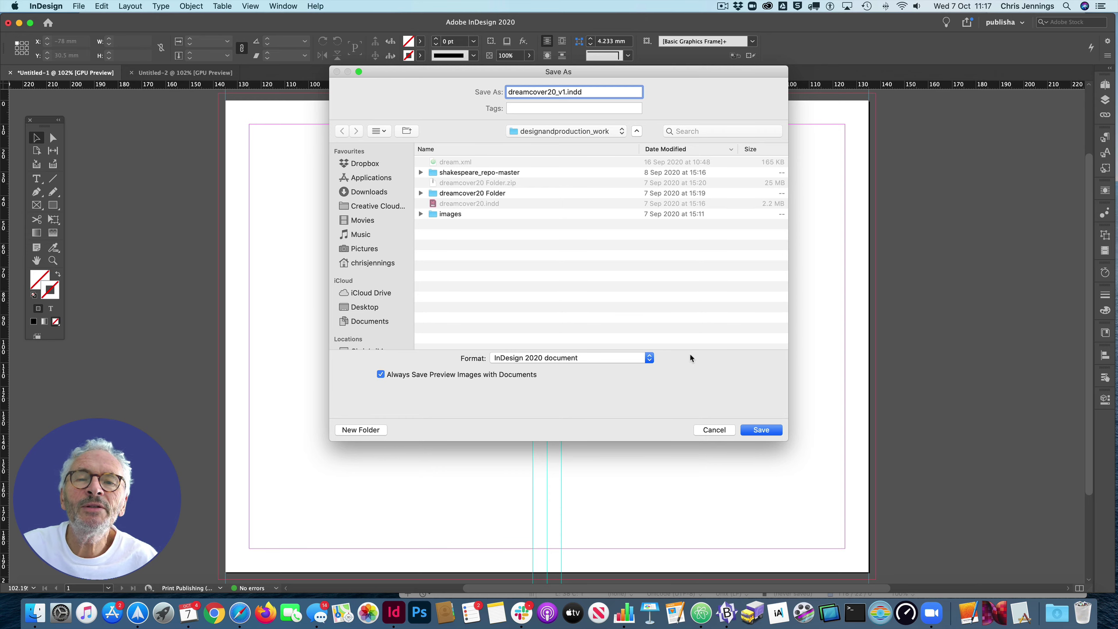
click(747, 429)
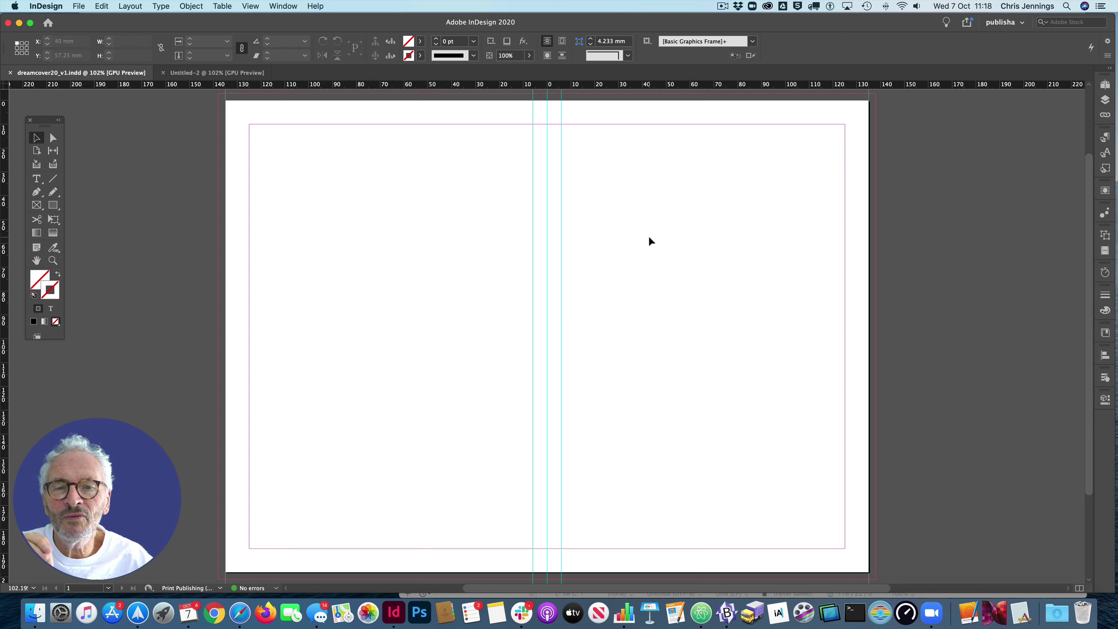
Step: Draw a text frame about 99 × 75 mm in the upper front cover area and enter "A Midsummer Night's Dream"
click(37, 179)
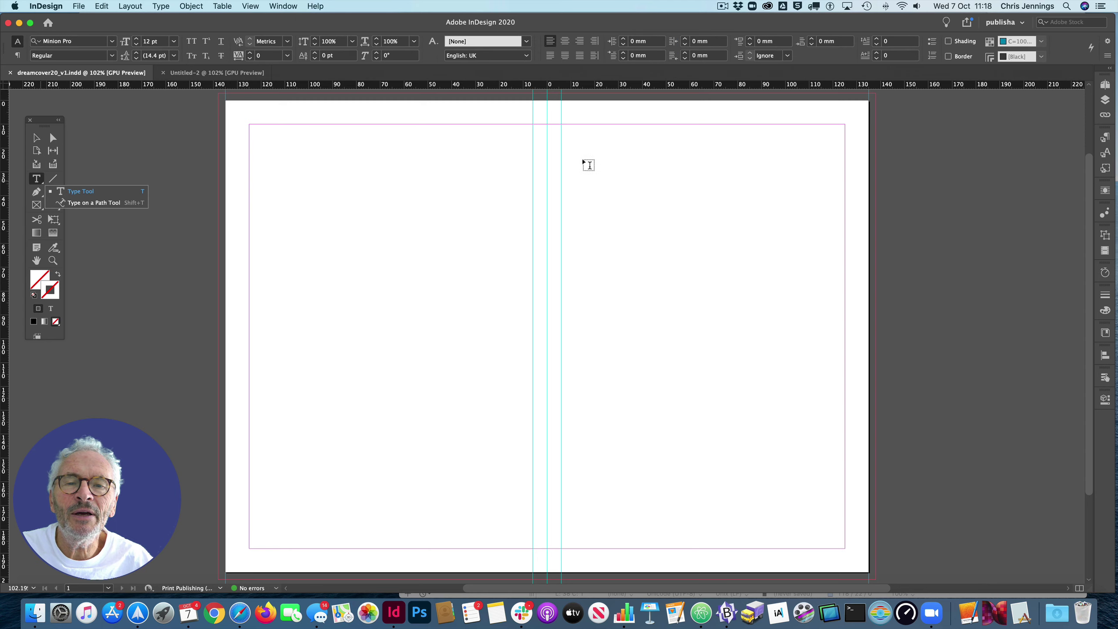
drag(572, 144, 809, 322)
text(A Midsummer Night's Deram)
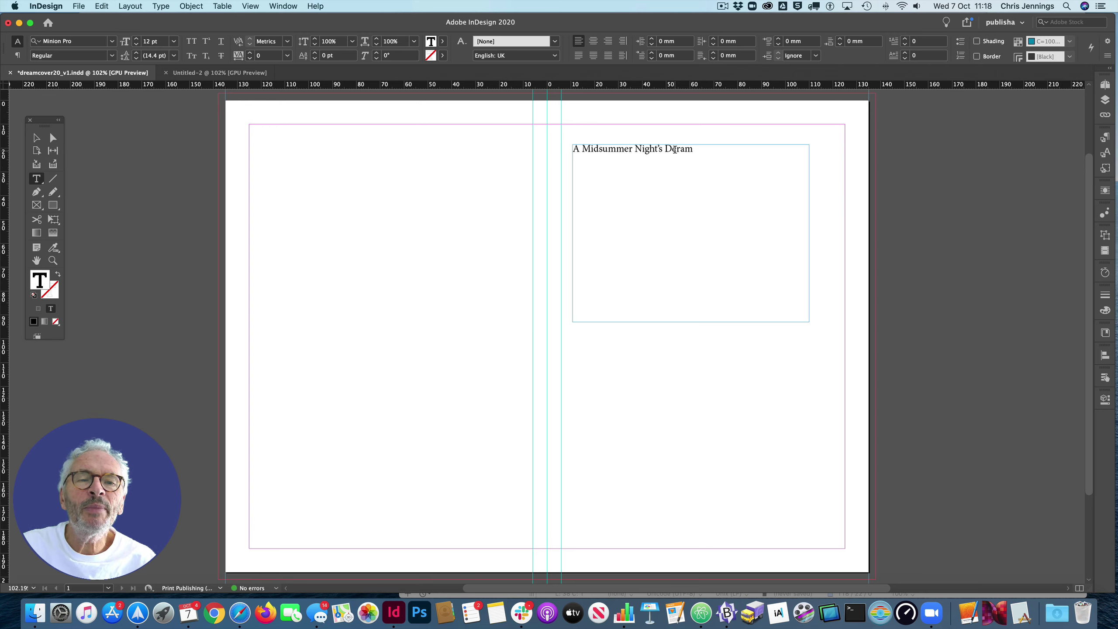
key(shift+Left)
key(shift+Left)
key(shift+Left)
key(shift+Left)
text(ream)
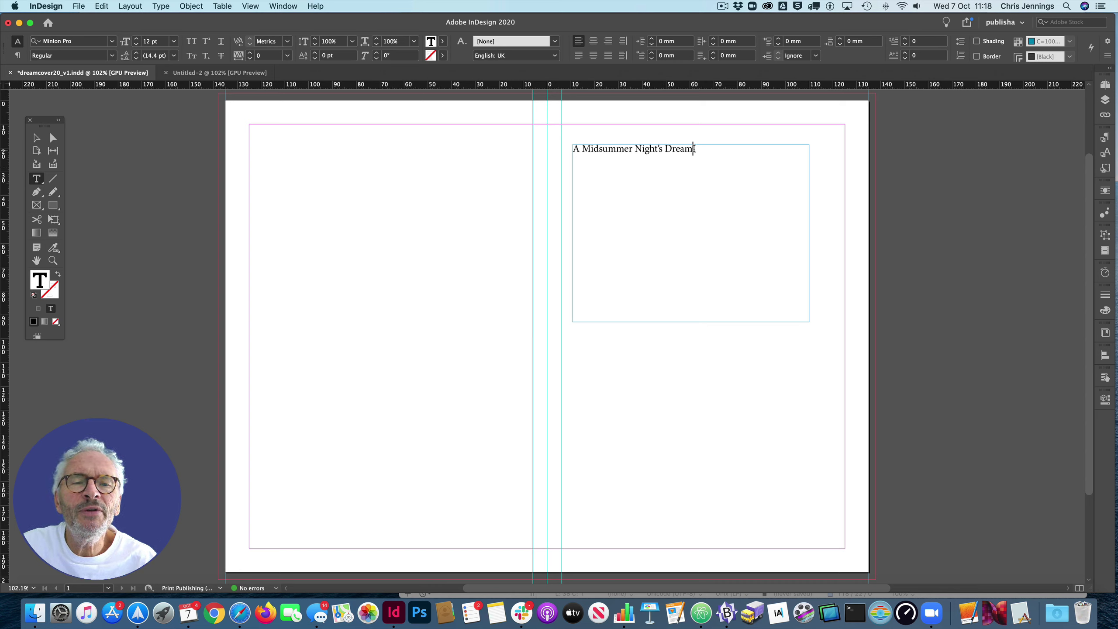
Step: Set the whole title text in the Trocchi font, Regular style
drag(693, 149, 571, 148)
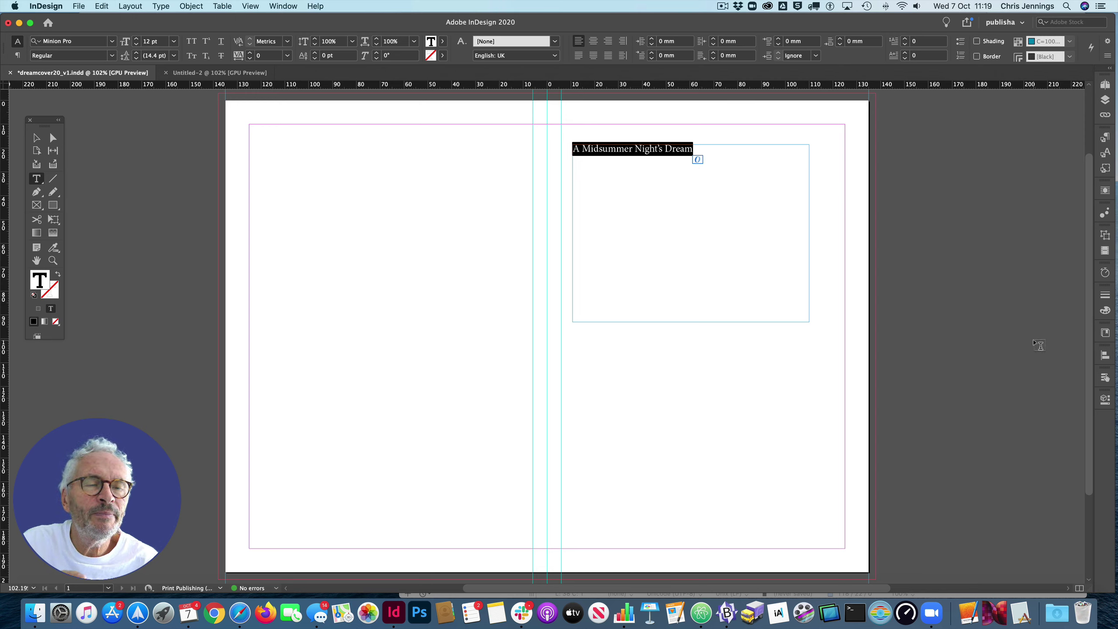
click(1106, 401)
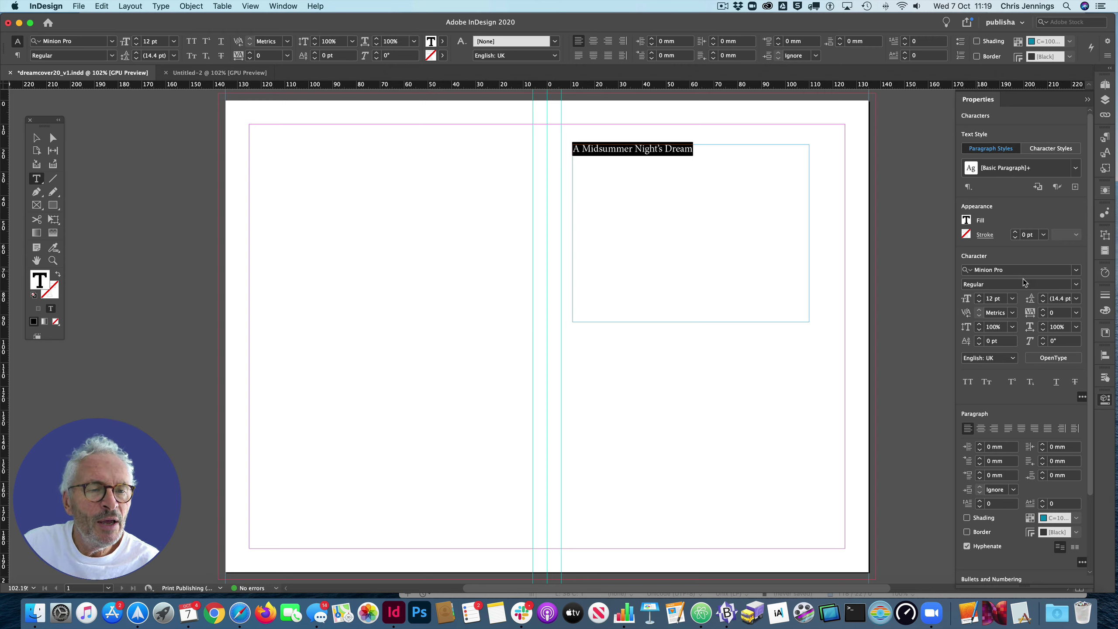
click(1075, 274)
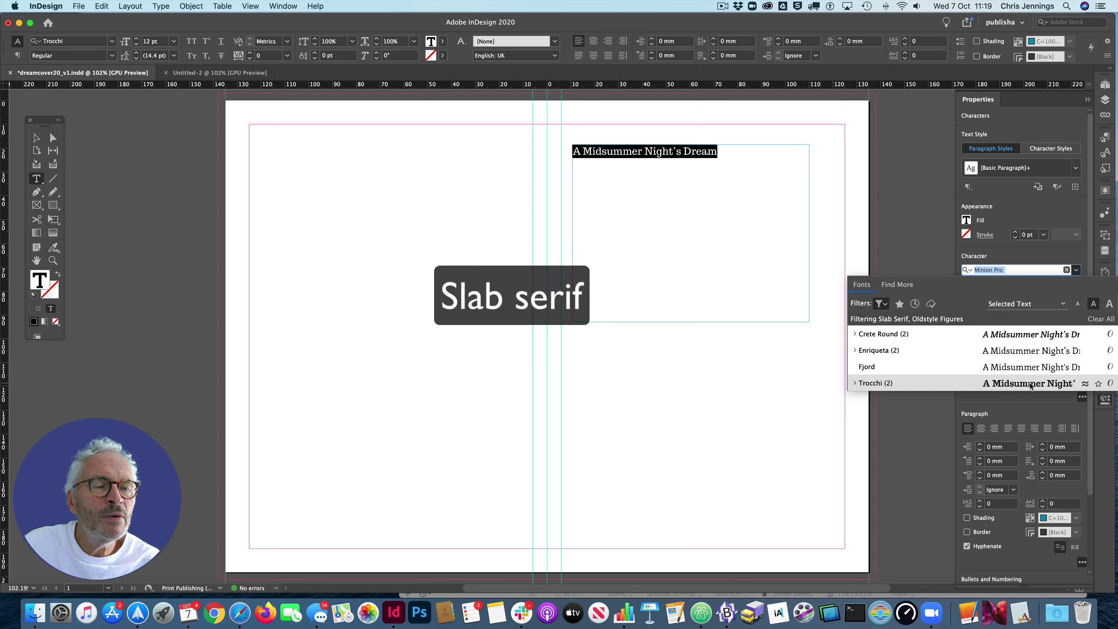
click(859, 385)
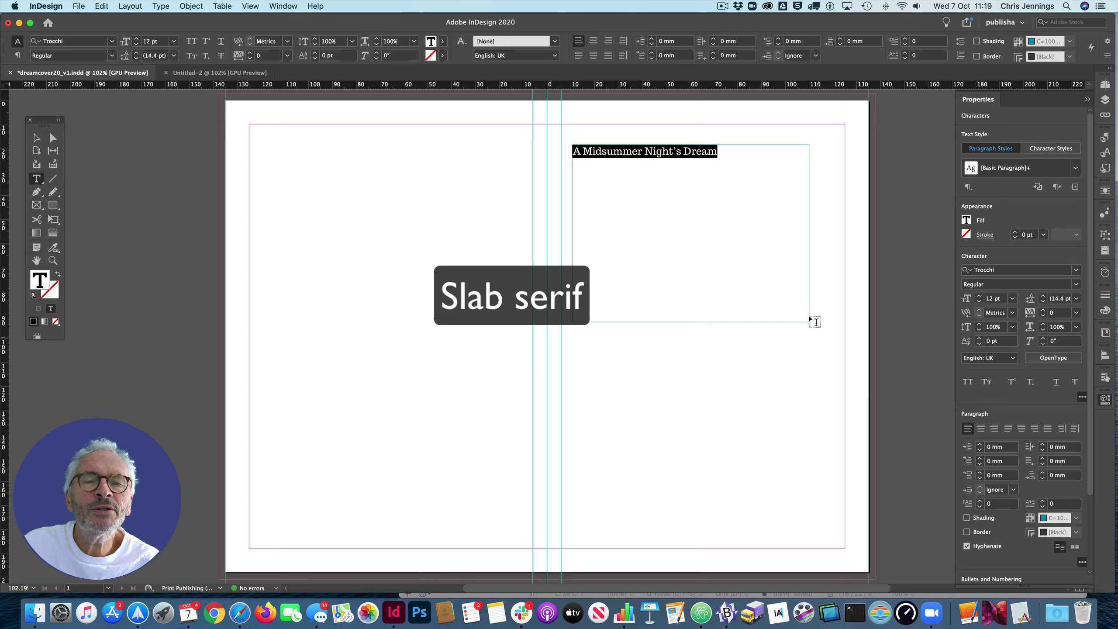
Step: Try the title at a font size of 100 pt
click(979, 297)
click(979, 297)
click(979, 297)
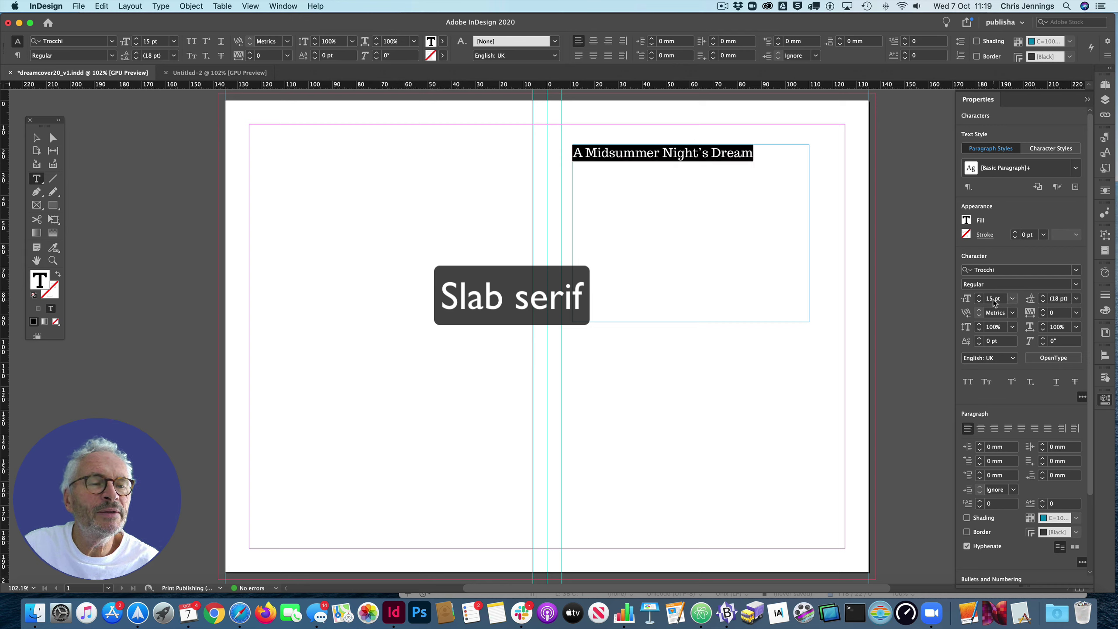
click(993, 303)
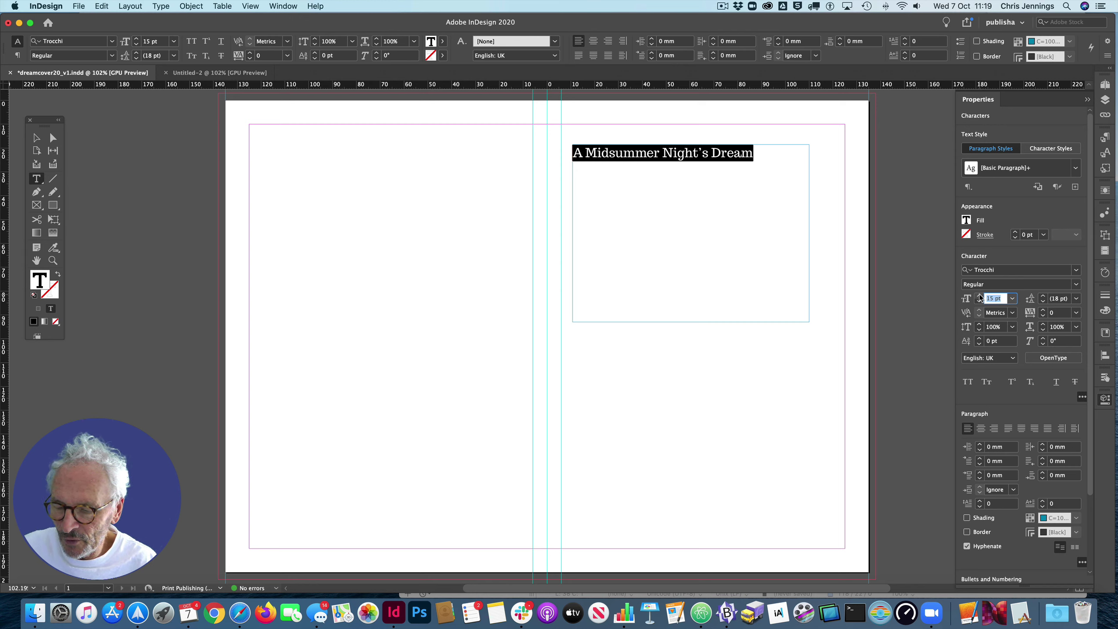
text(100pt)
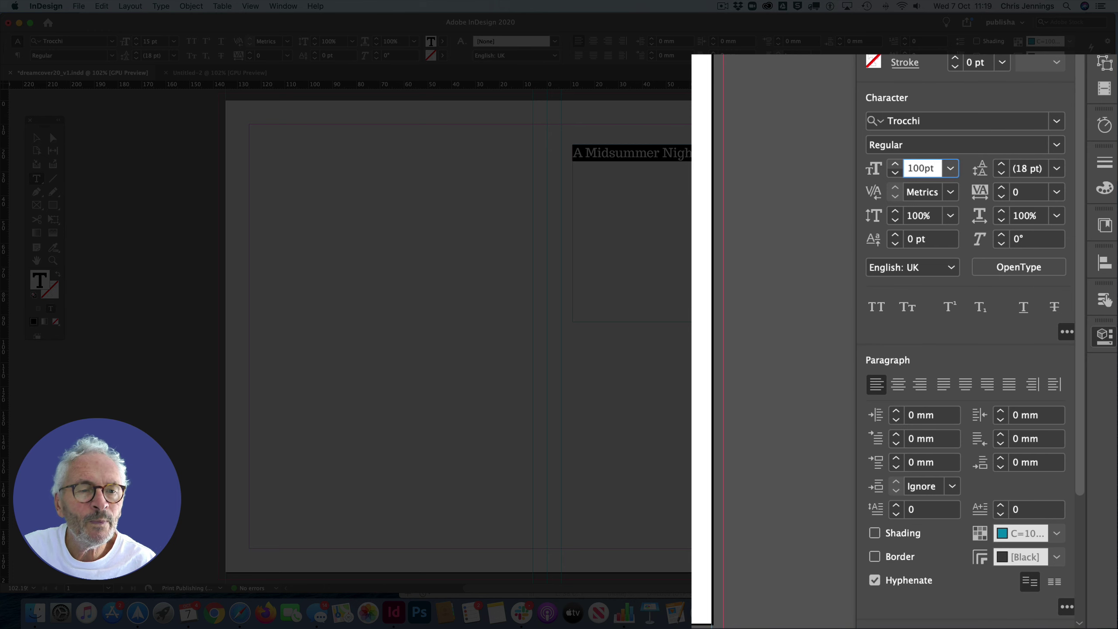
click(1024, 169)
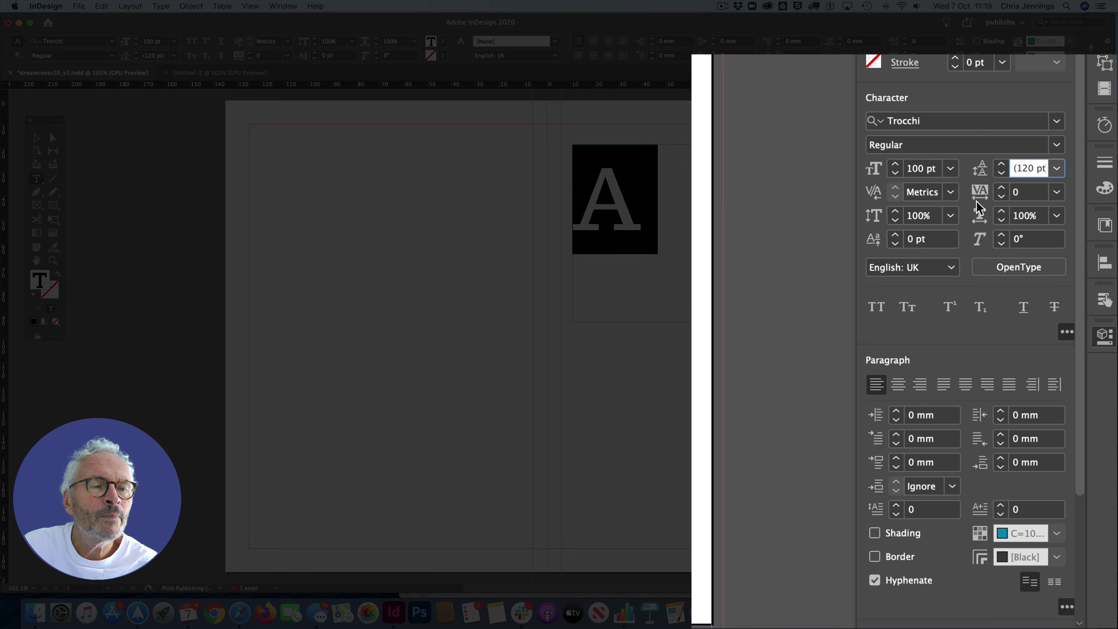
Step: Set the title's font size to 80 pt
click(913, 170)
double_click(910, 169)
text(80)
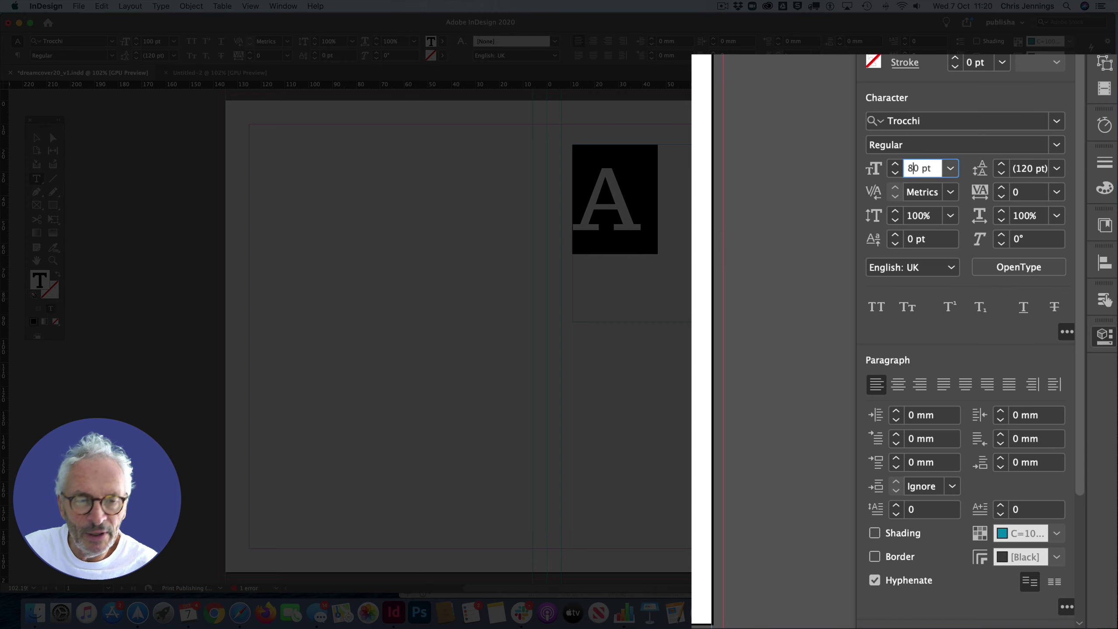
Step: Replace the title's automatic leading with a fixed value of 85 pt
click(1029, 169)
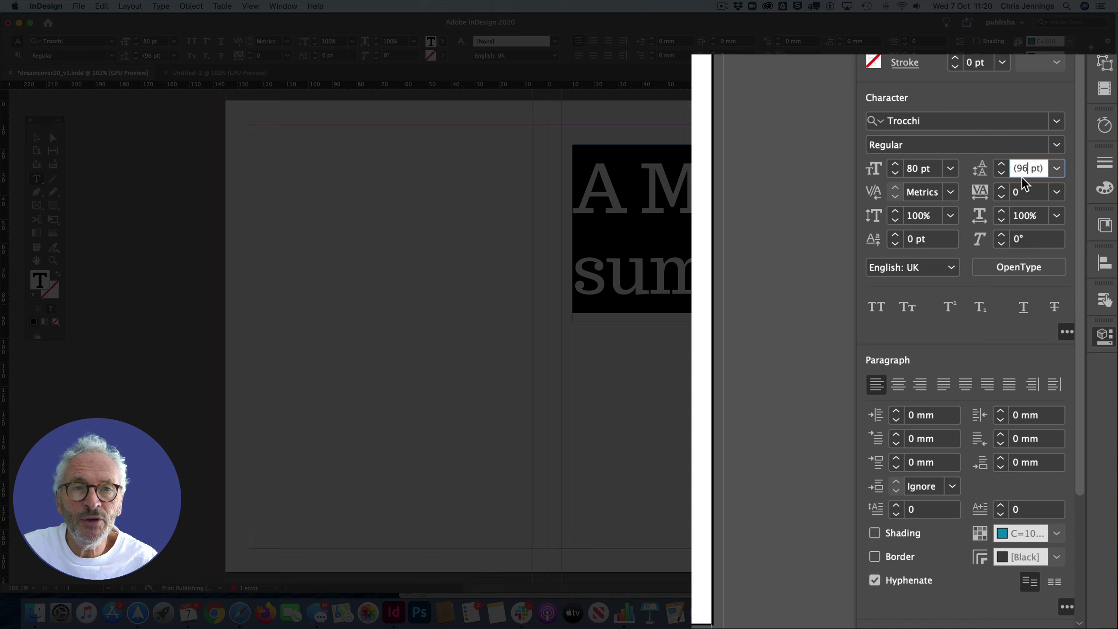
click(1057, 171)
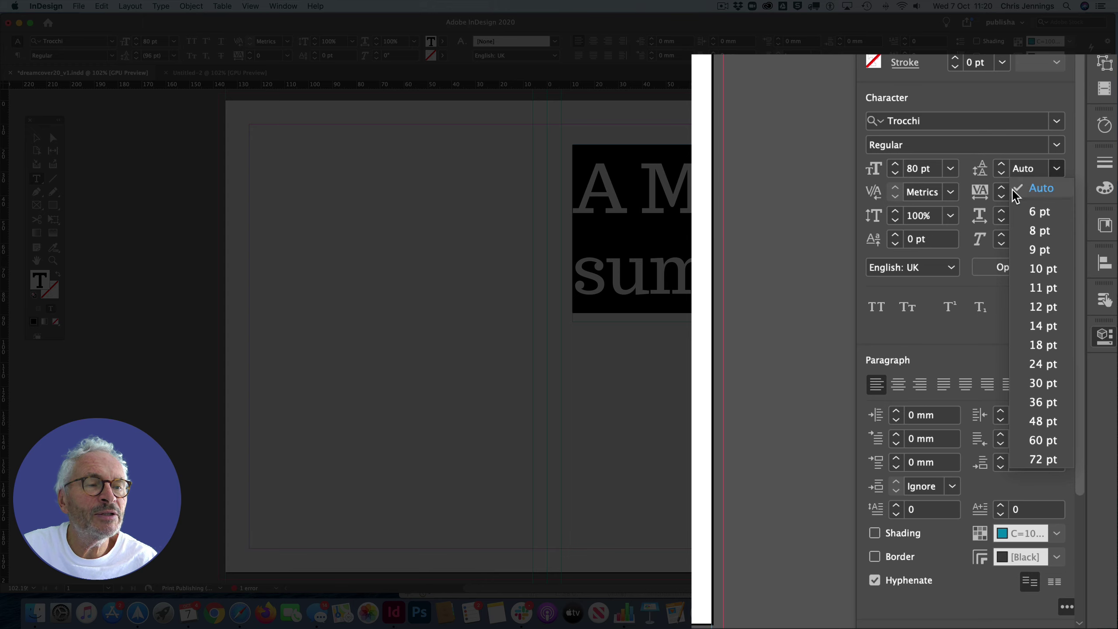
click(1032, 173)
click(1038, 168)
drag(1038, 169, 1011, 173)
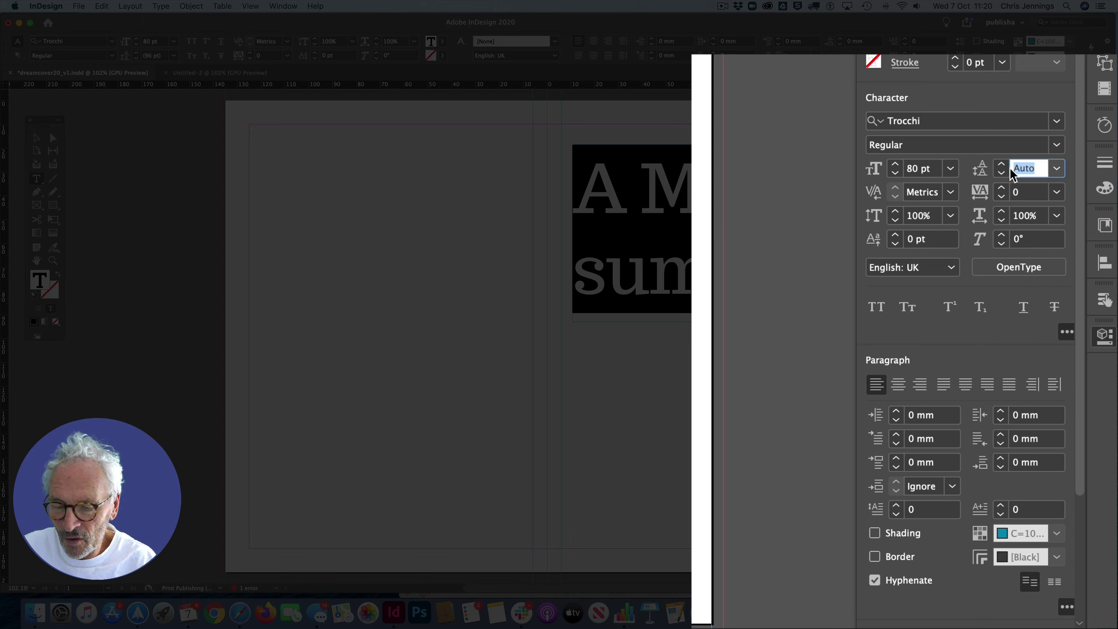
text(85)
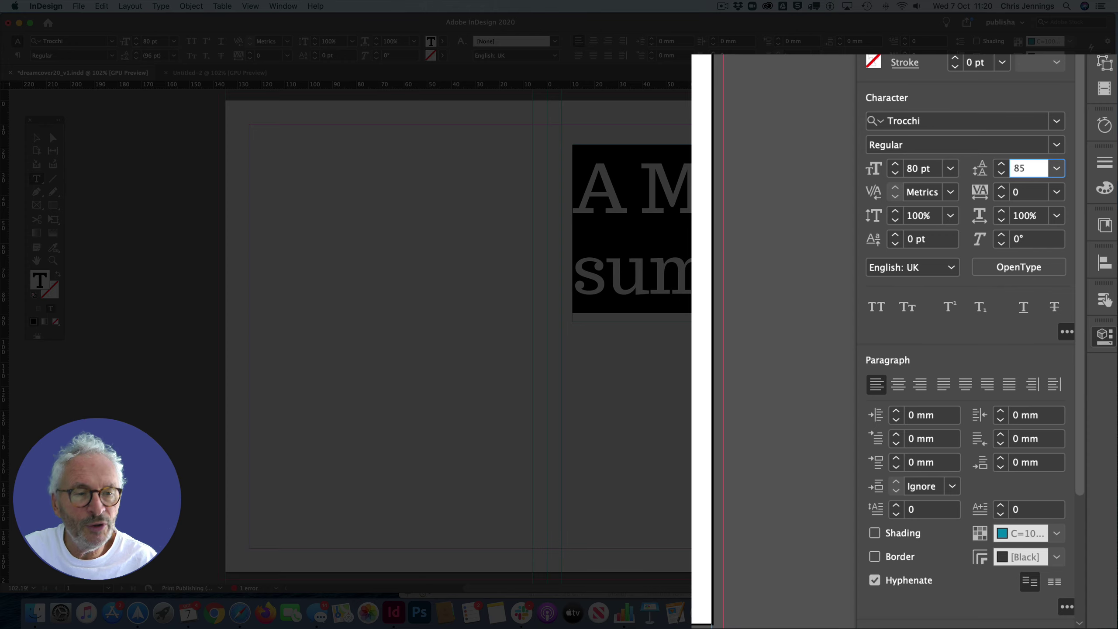
Step: Reduce the title's font size to 60 pt and turn off hyphenation for the paragraph
click(933, 169)
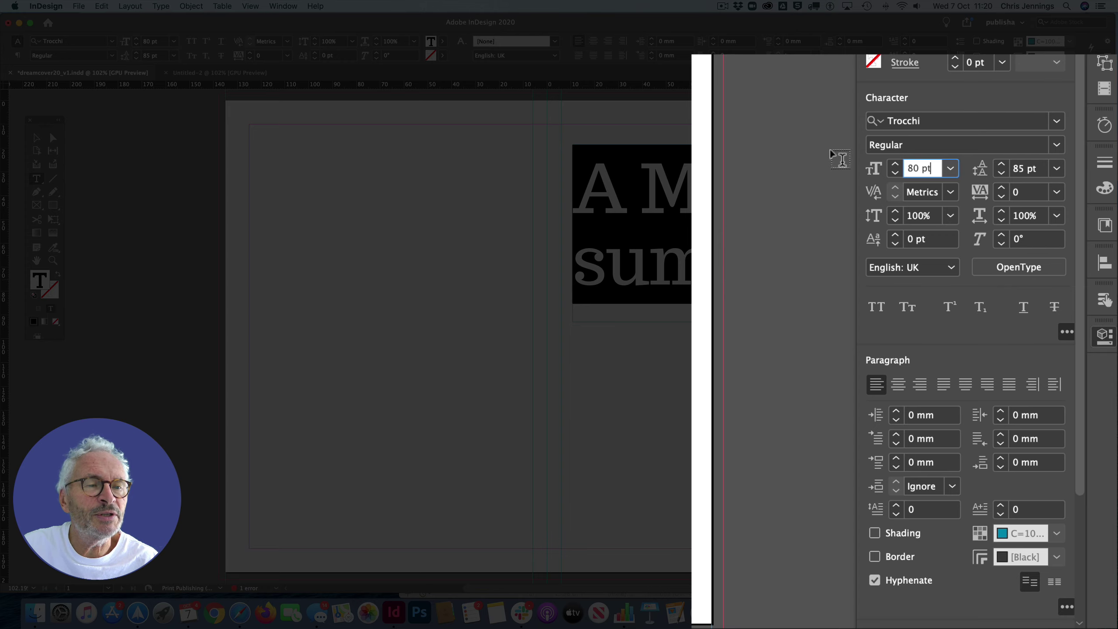
click(897, 175)
drag(896, 174, 897, 174)
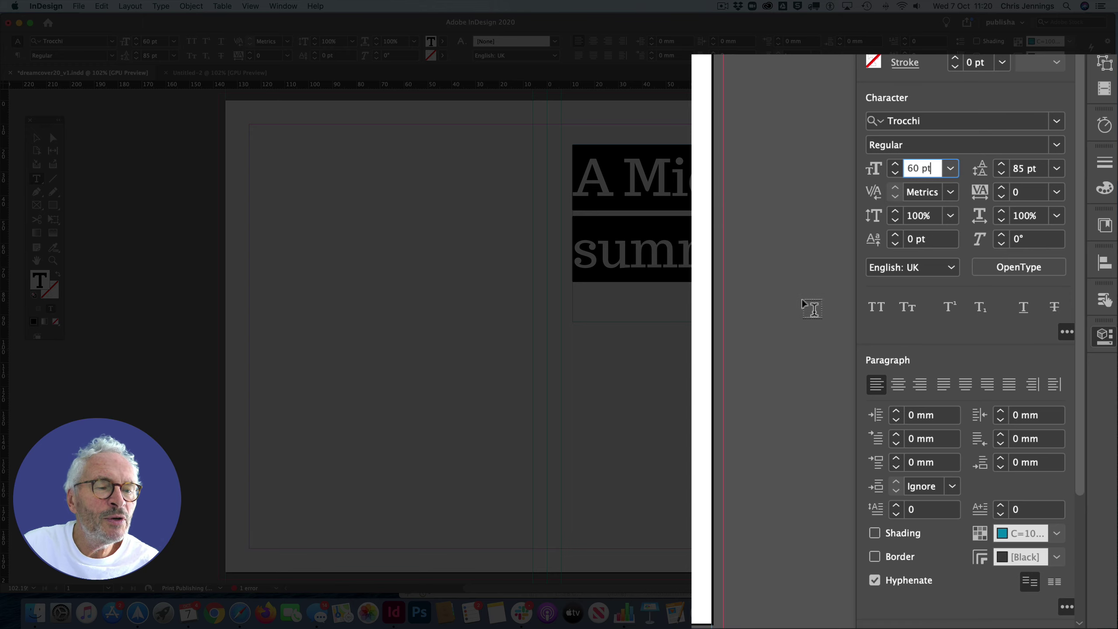
click(874, 580)
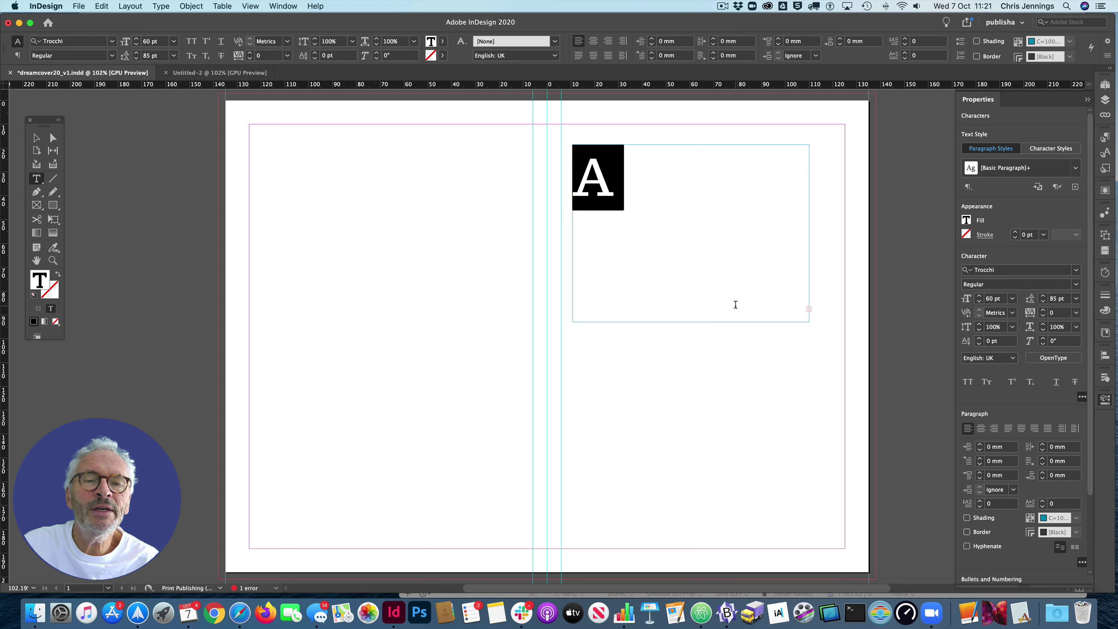
Step: Resize the title frame to about 188 × 58 mm across the spine and move it to about X -100 mm, Y 12 mm
click(35, 138)
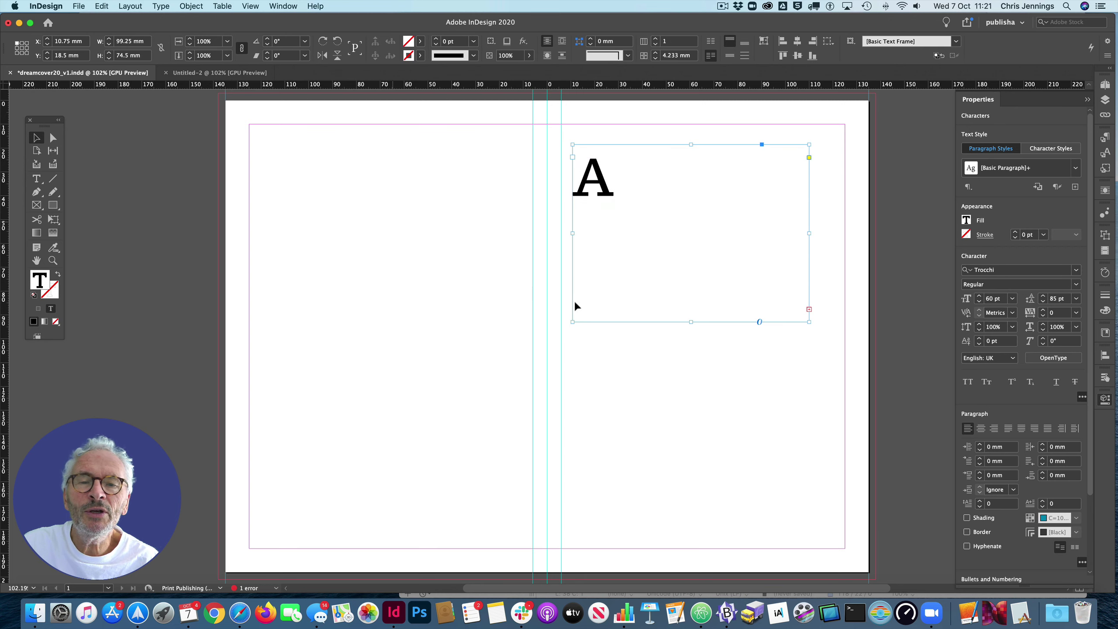
drag(573, 233, 290, 233)
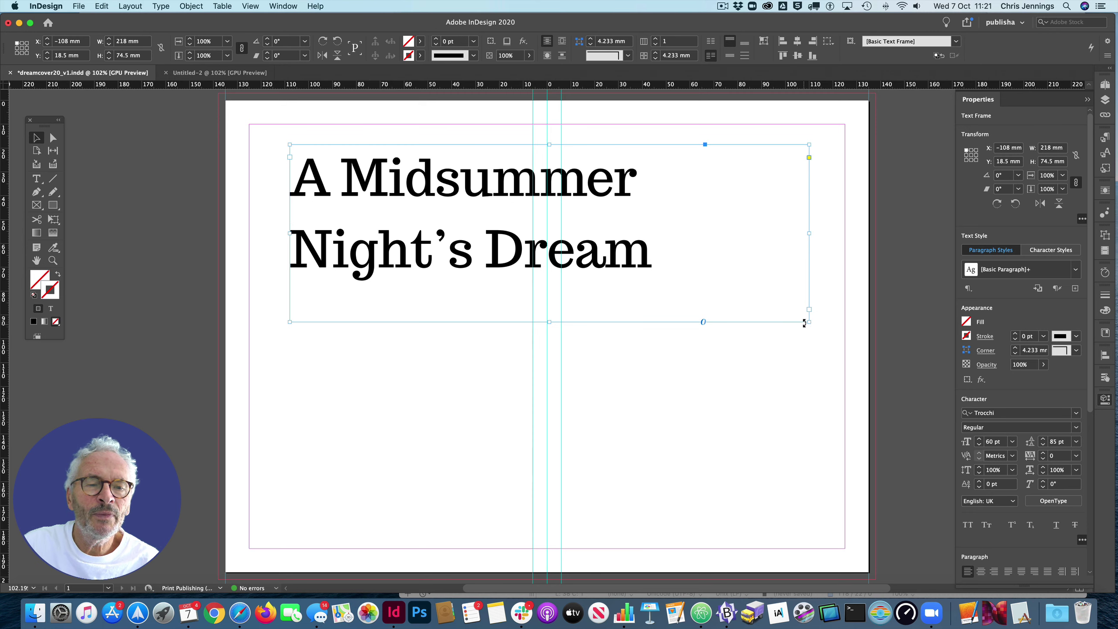
drag(810, 322, 737, 282)
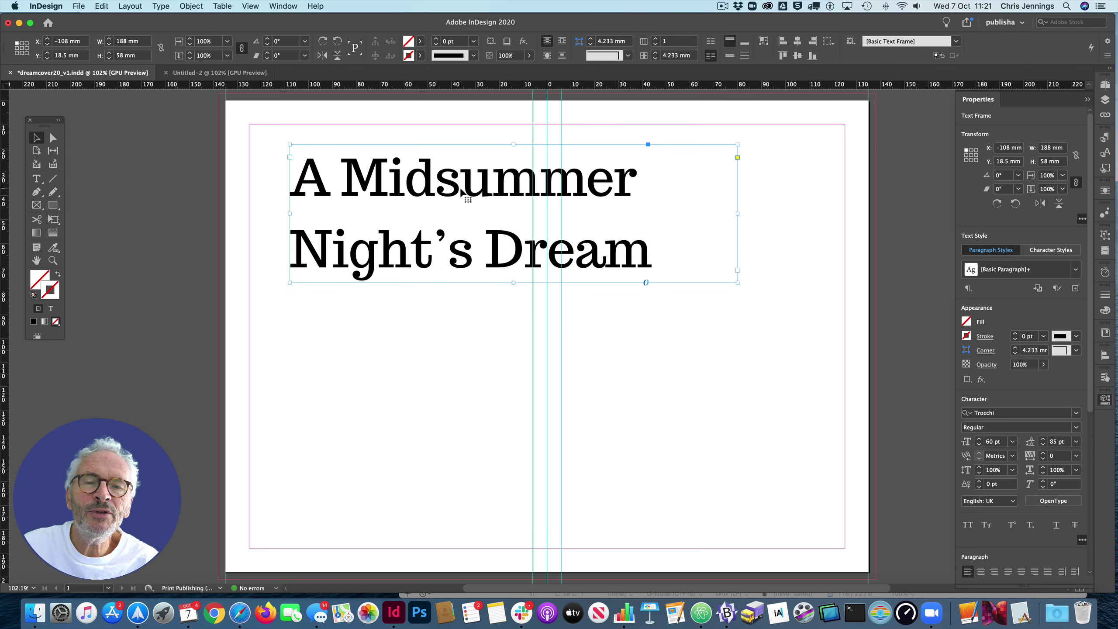
drag(416, 181, 444, 164)
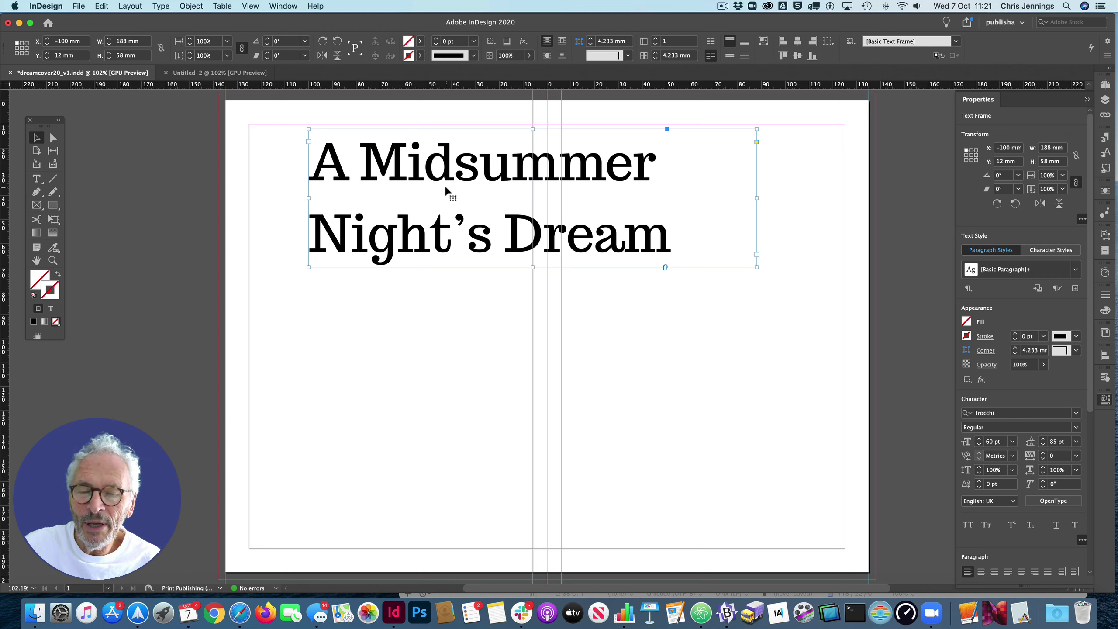
Step: Duplicate the title frame and place the copy just below the original, at about X -103.5 mm, Y 71 mm
key(super+alt+shift+d)
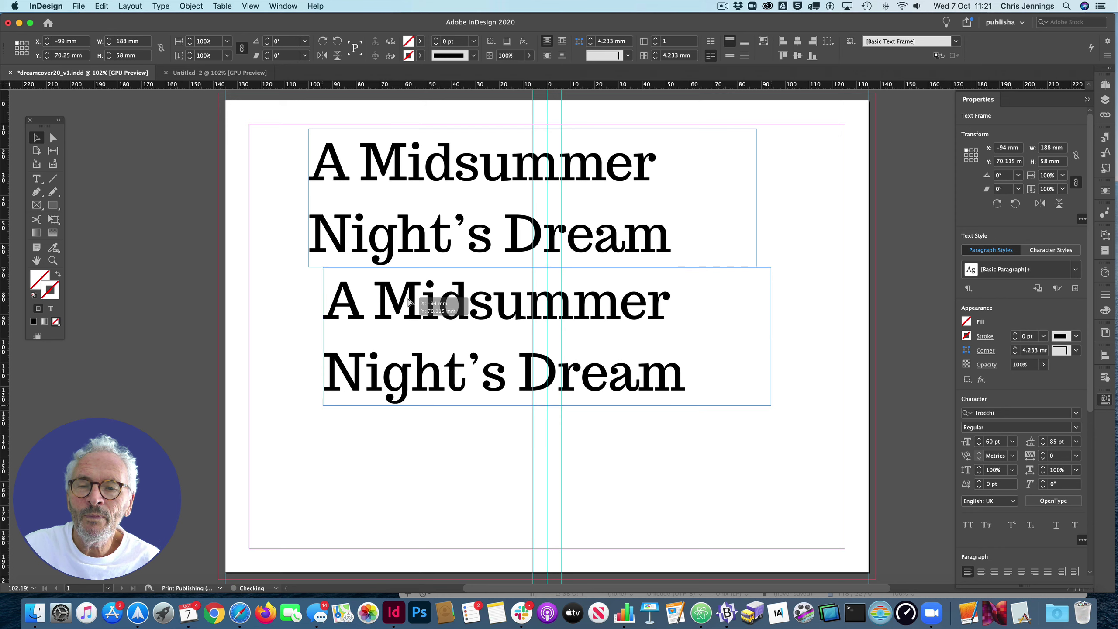
drag(428, 305, 405, 306)
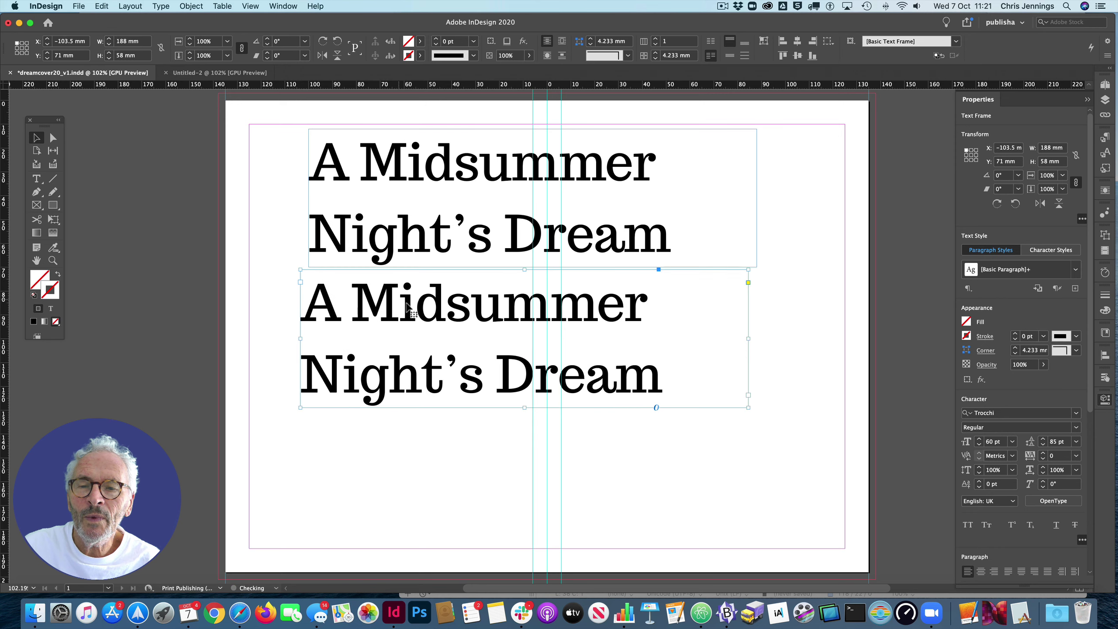
Step: Reduce the upper title's text to Midsummer and shorten its frame to about 31.5 mm high
double_click(407, 169)
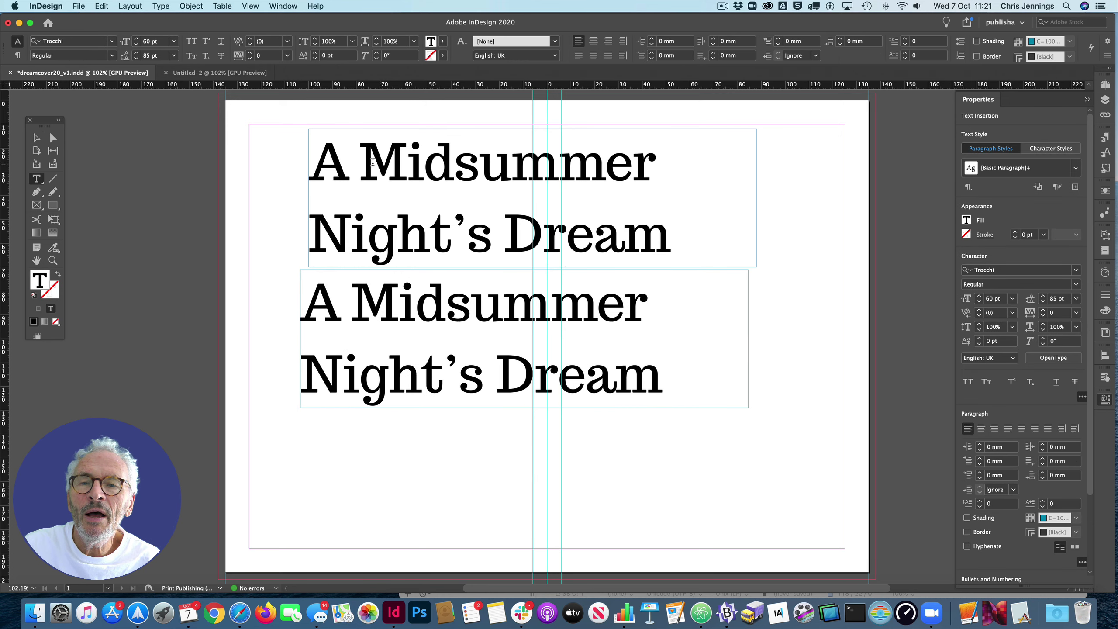
drag(362, 159, 325, 159)
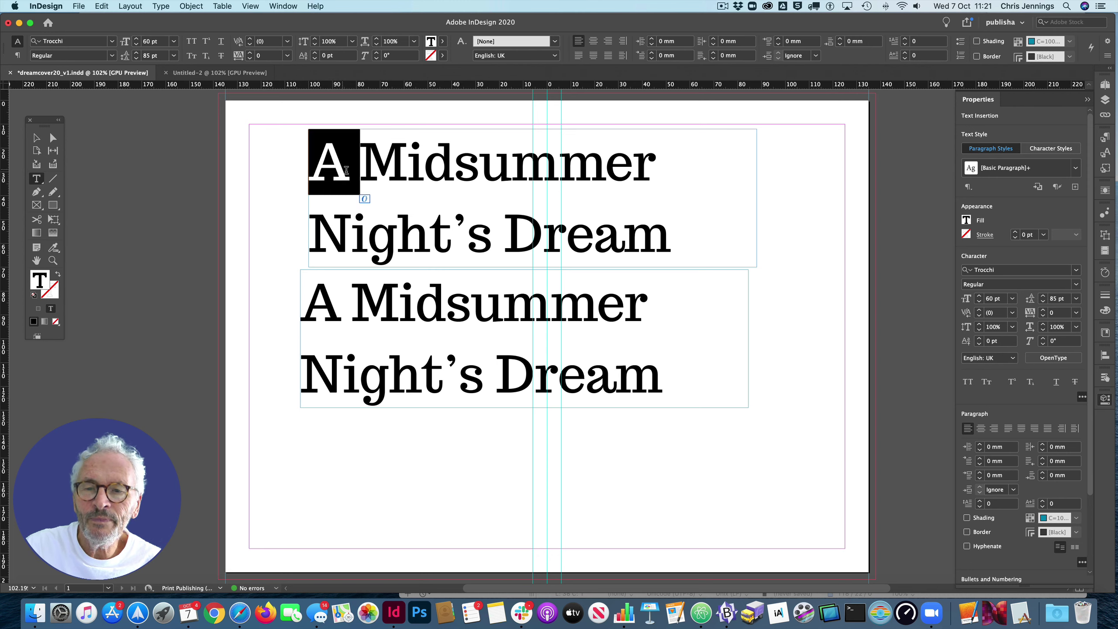
key(BackSpace)
drag(313, 220, 671, 231)
key(BackSpace)
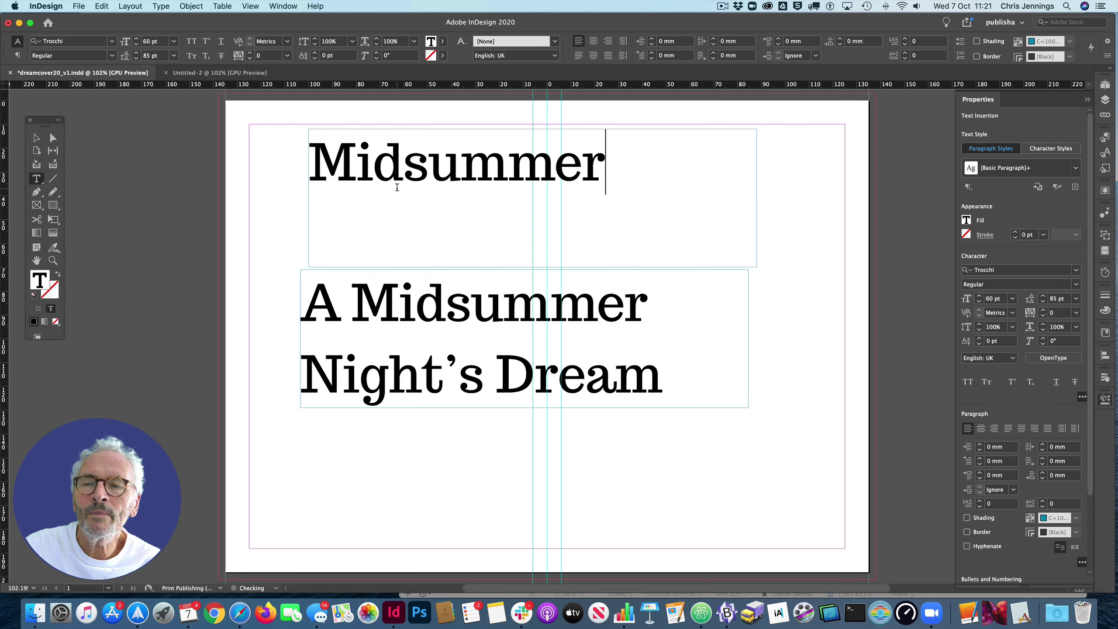
click(37, 137)
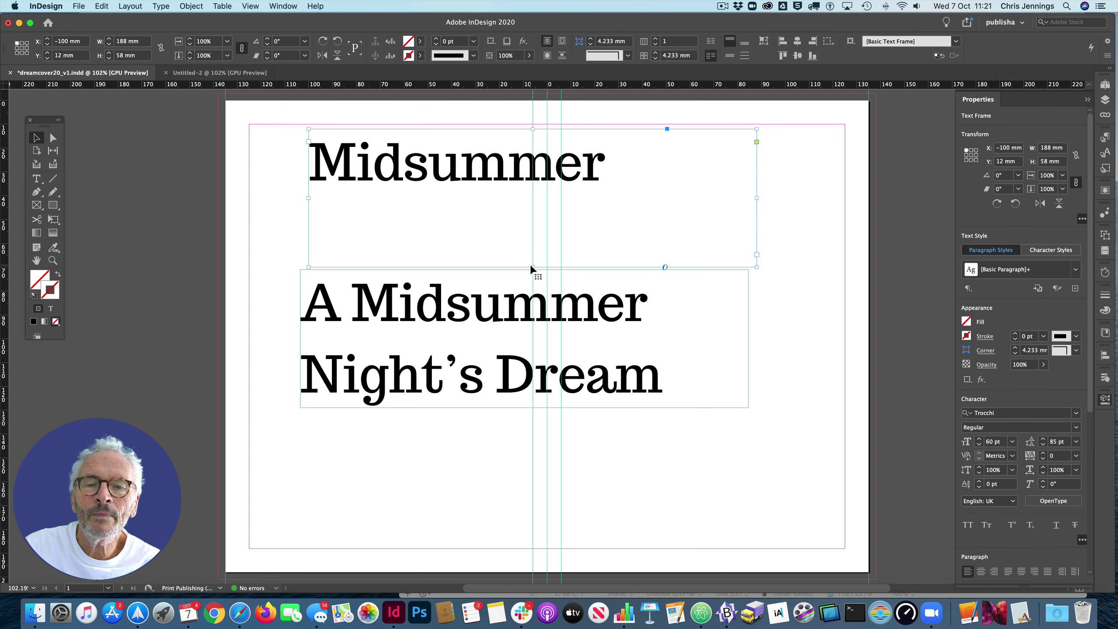
drag(532, 266, 534, 204)
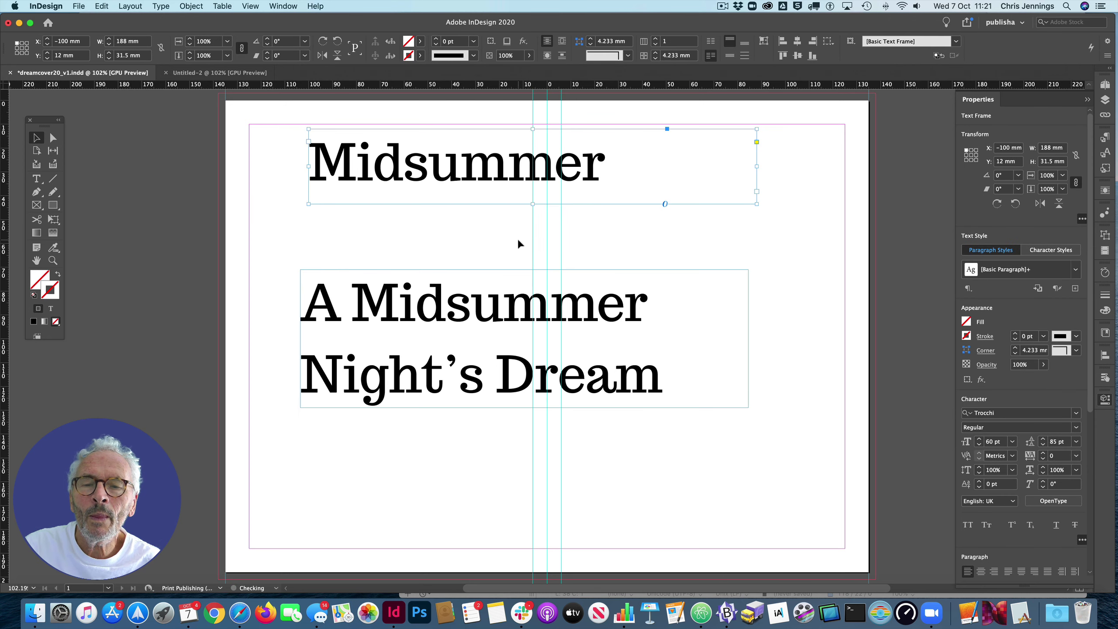
Step: Move the full title just below Midsummer, duplicate it lower on the page, and reduce the copy's text to Night's
drag(462, 315, 437, 255)
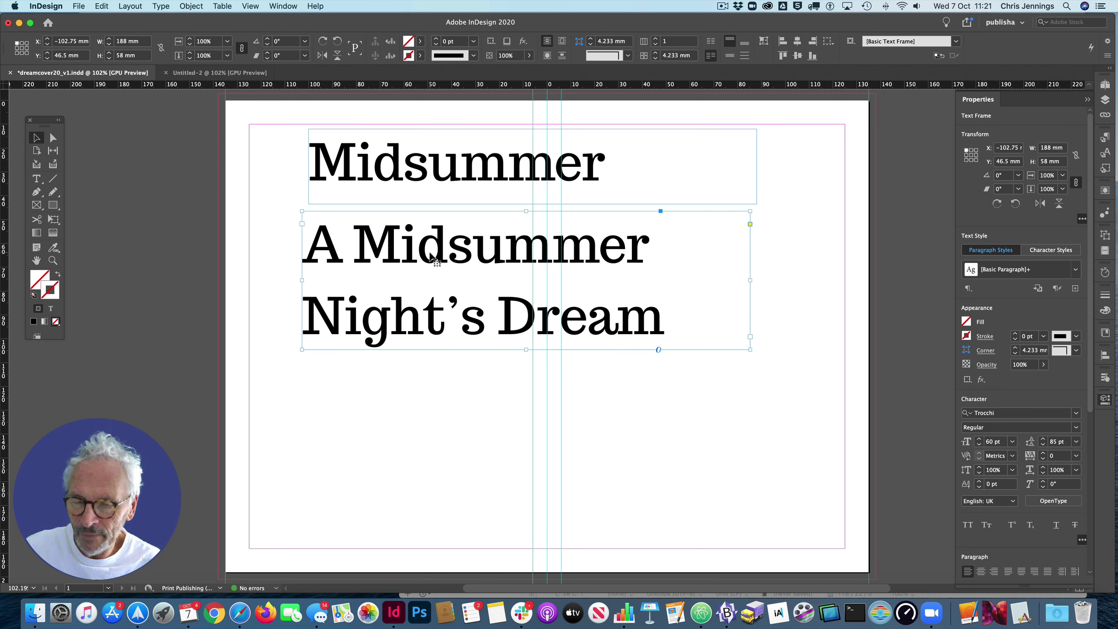
drag(434, 260, 403, 426)
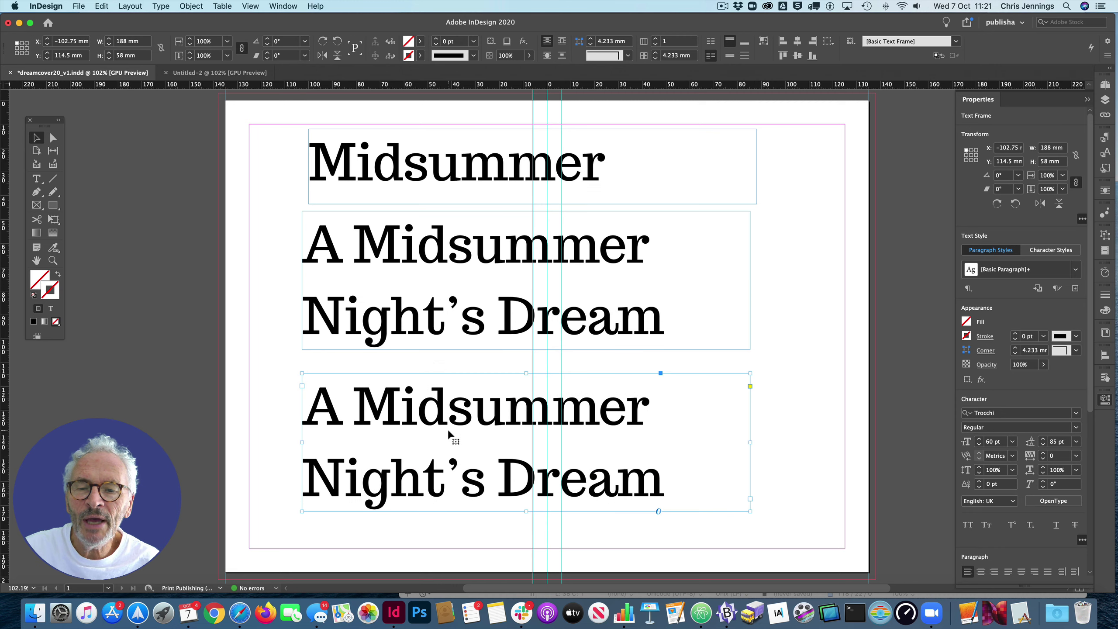
double_click(474, 417)
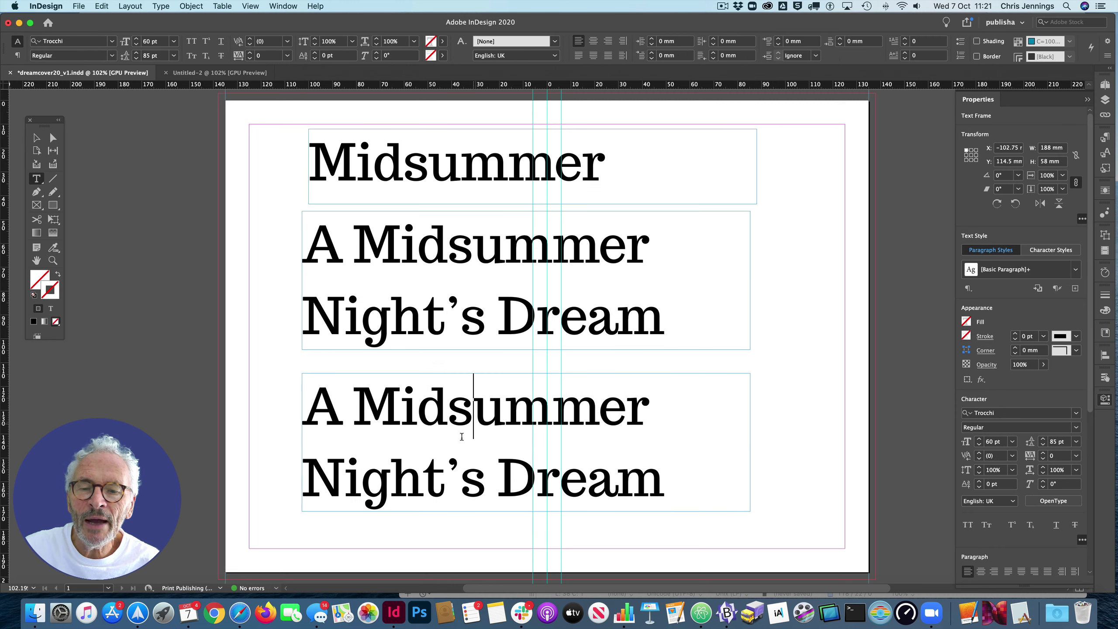
drag(304, 404, 646, 414)
key(BackSpace)
drag(484, 412, 652, 412)
key(BackSpace)
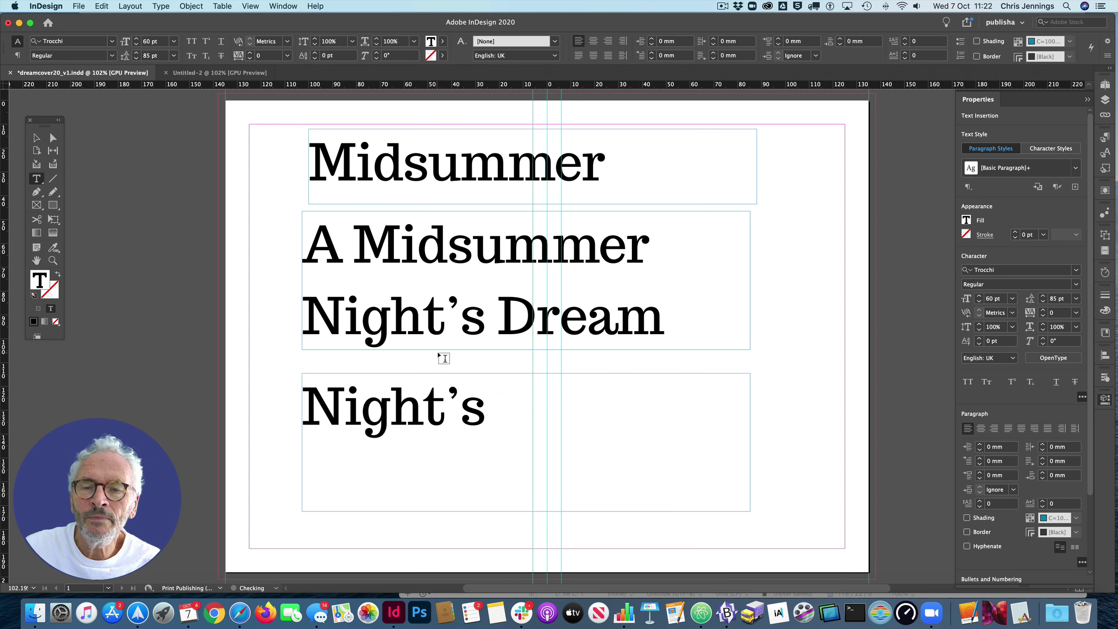
Step: Shorten the Night's frame to about 33.75 mm high and move it partly off the page, to about X -221 mm, Y 130.5 mm
click(37, 138)
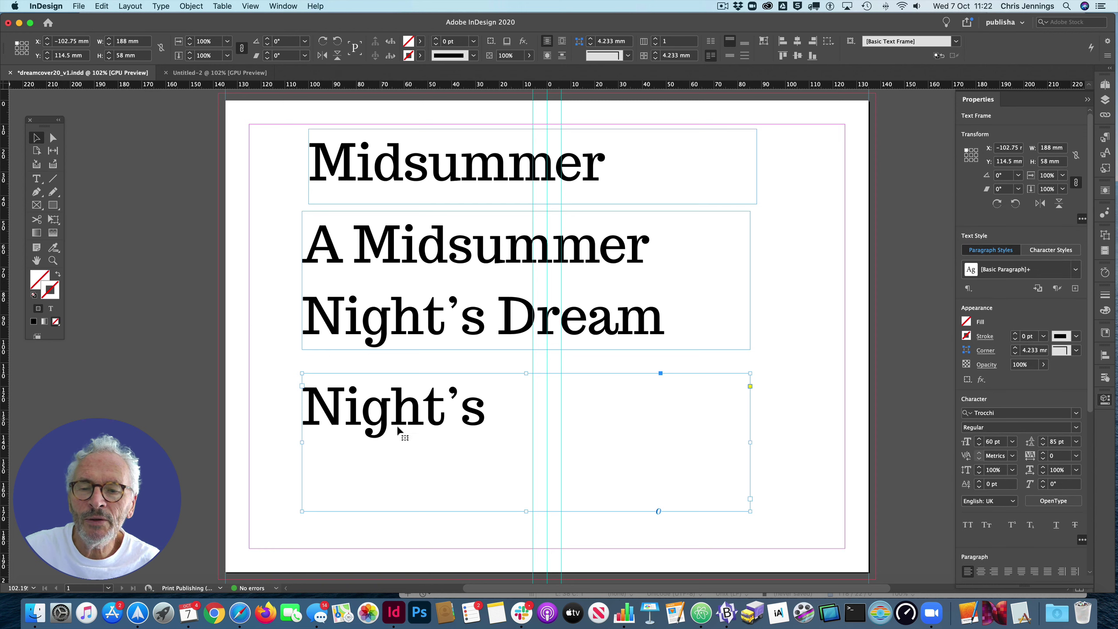
drag(527, 511, 524, 455)
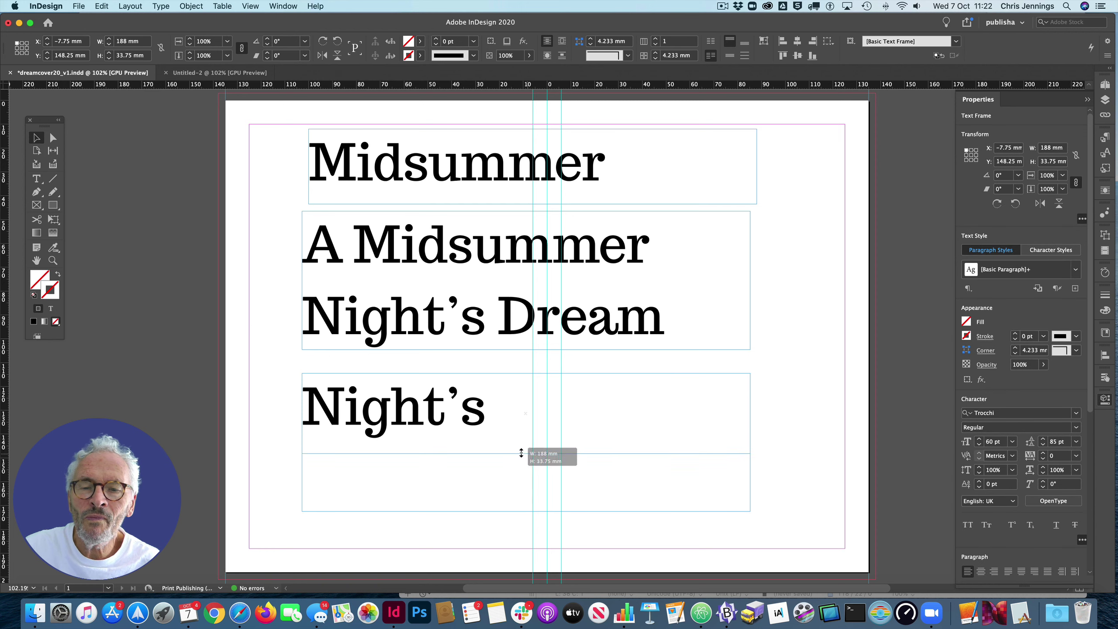
drag(389, 423, 108, 461)
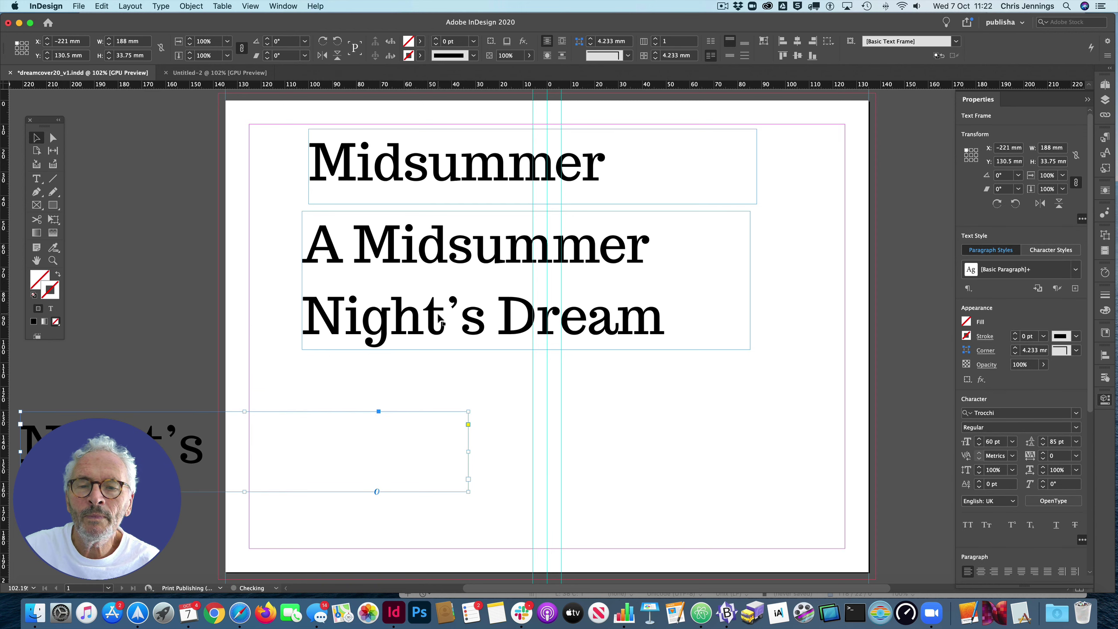
Step: Duplicate the full title frame lower on the page and reduce the copy's text to Dream
click(447, 324)
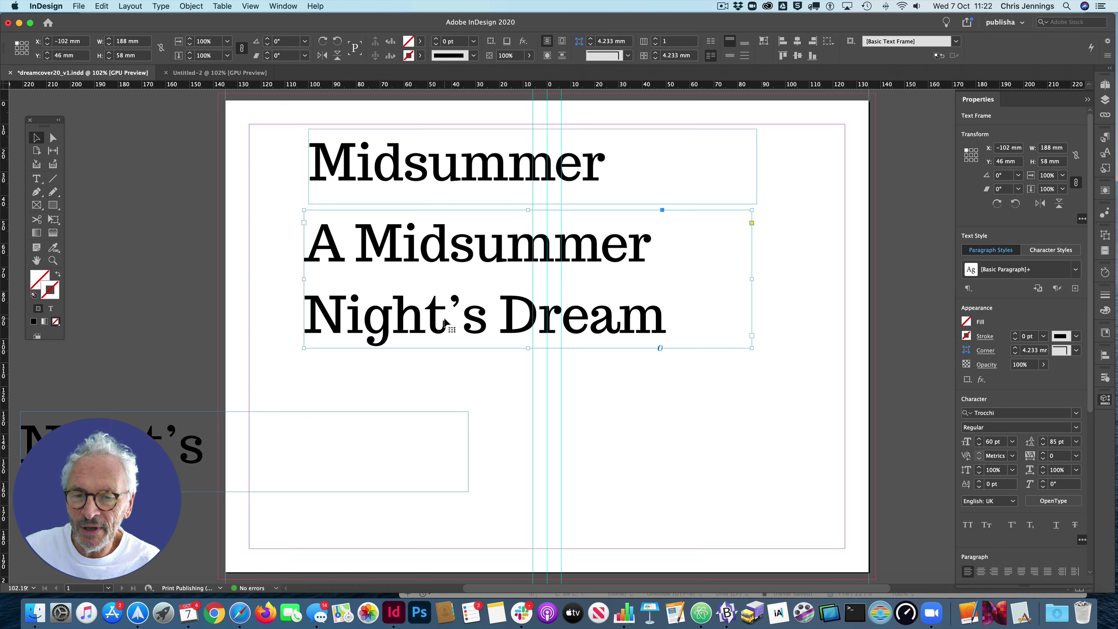
drag(447, 323, 393, 426)
double_click(571, 484)
key(BackSpace)
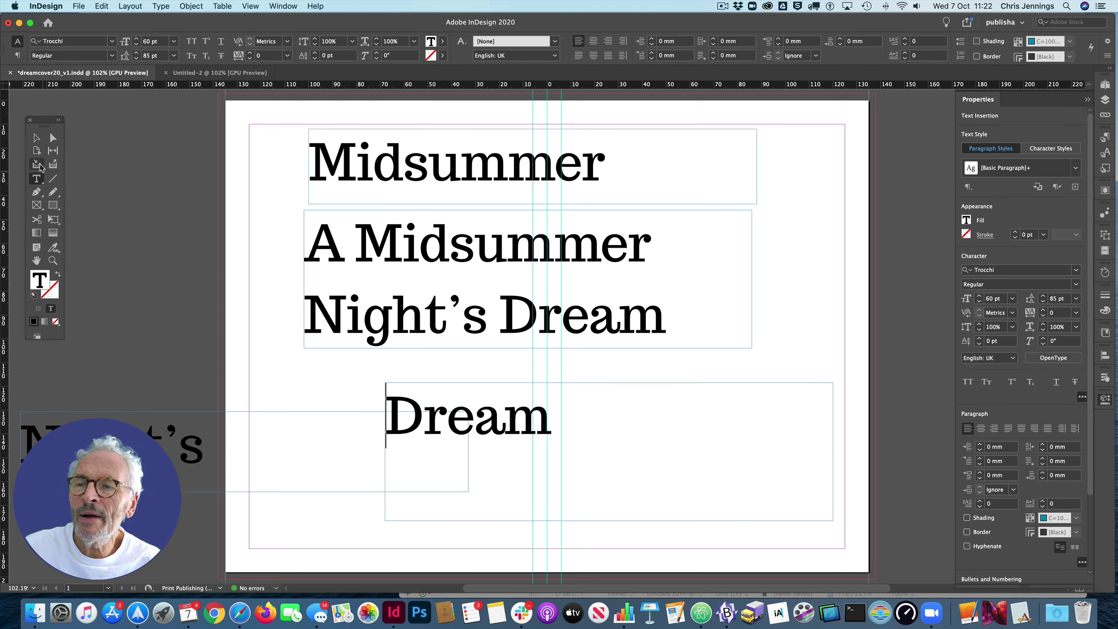
click(37, 140)
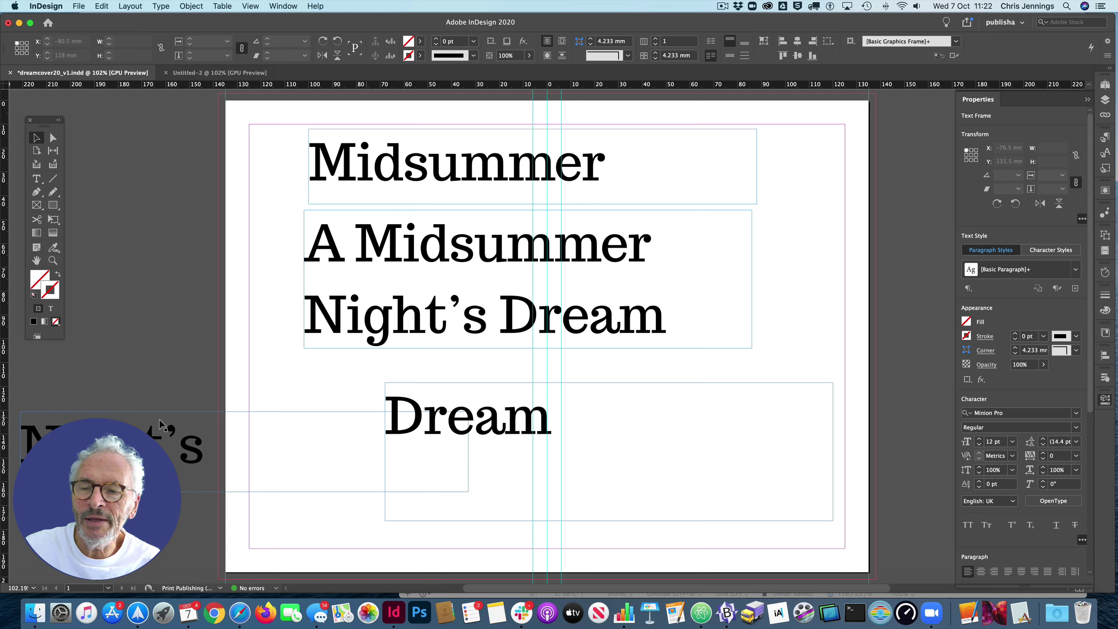
Step: Delete everything after the initial A in the remaining full title
key(super+shift+a)
click(383, 252)
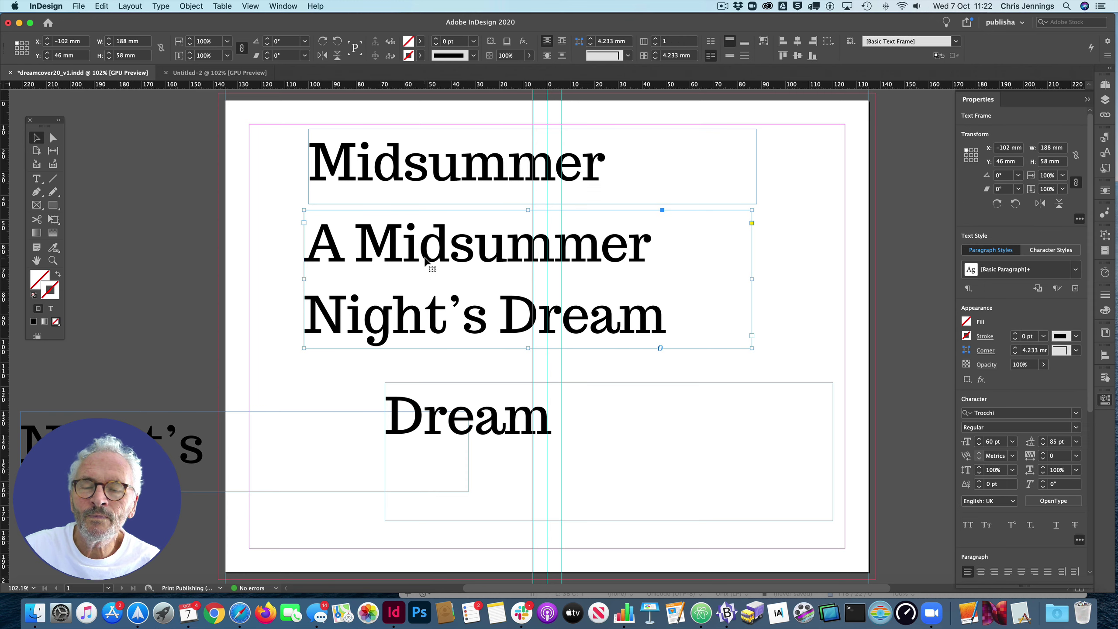
double_click(355, 244)
drag(348, 244, 673, 314)
key(BackSpace)
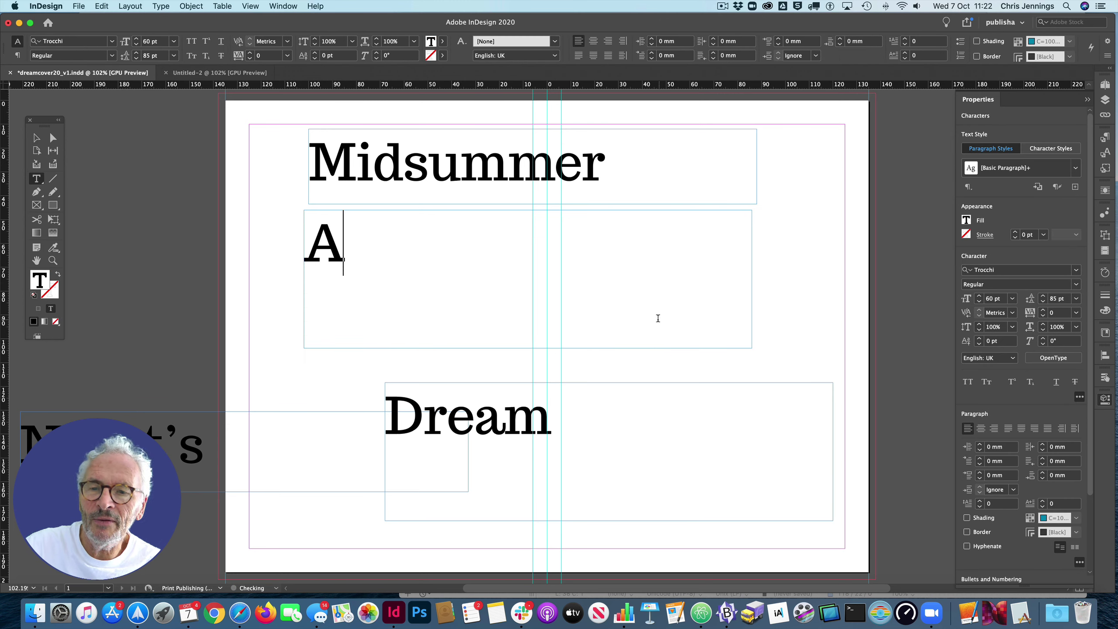
Step: Shrink the A frame around its letter and move it onto the pasteboard beside the back cover
click(37, 138)
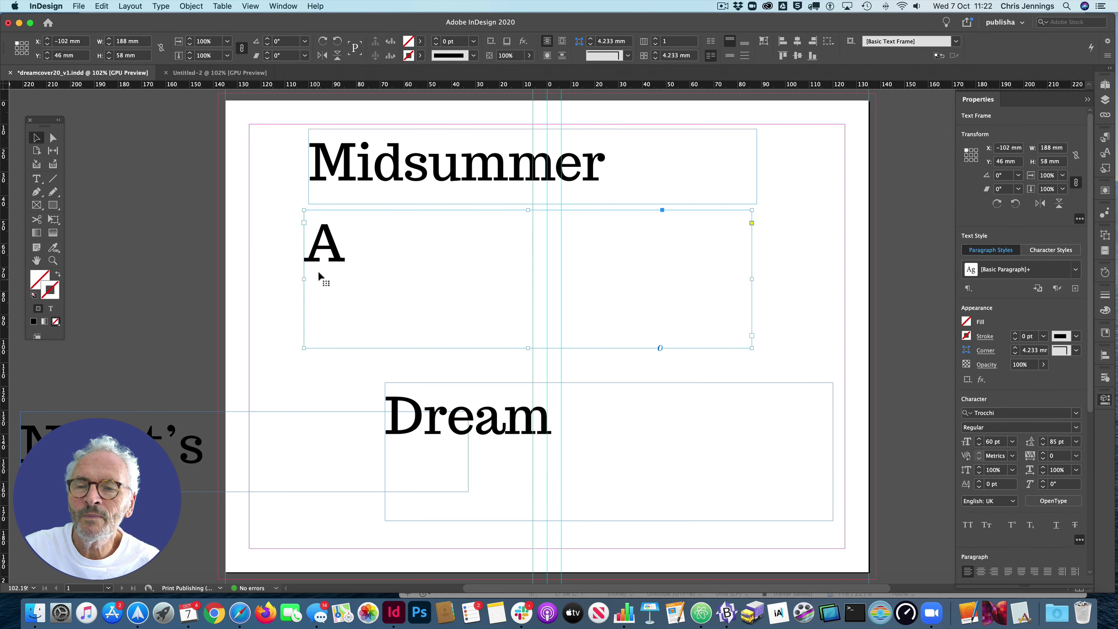
drag(752, 348, 385, 290)
drag(286, 241, 100, 173)
Step: Move Dream and Night's above Midsummer near the page's upper edge and shorten the Dream frame to about 28.5 mm high
drag(433, 185, 573, 304)
drag(456, 421, 573, 201)
drag(727, 302, 726, 230)
drag(87, 438, 366, 179)
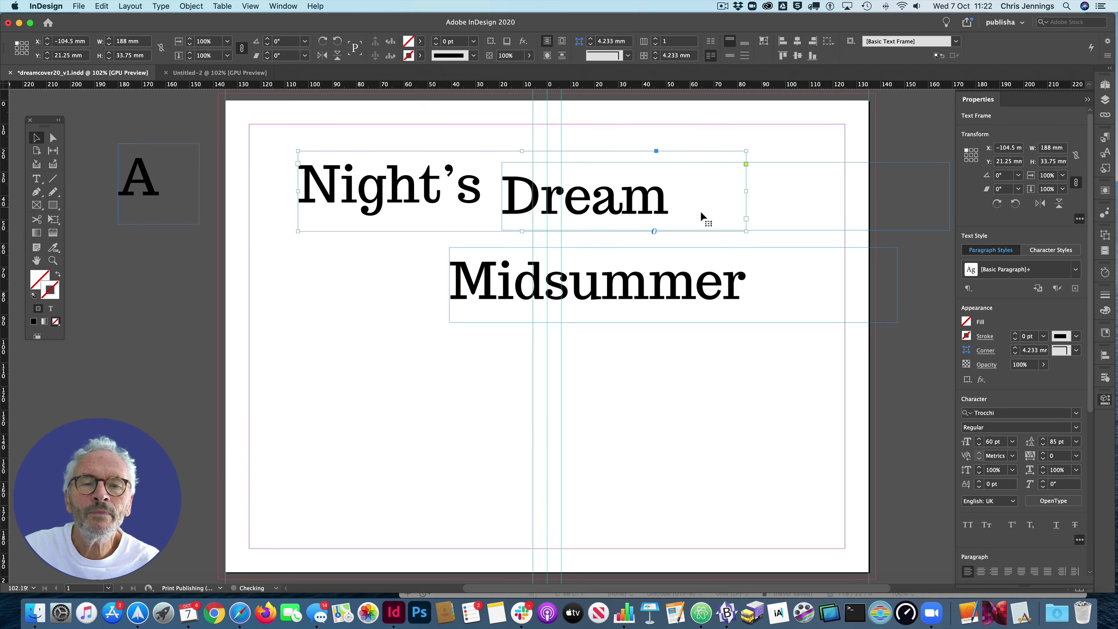
Step: Narrow the Night's, Midsummer and Dream frames to about 77.75, 134.25 and 79.25 mm, moving Midsummer and Dream lower on the page
drag(741, 230, 484, 222)
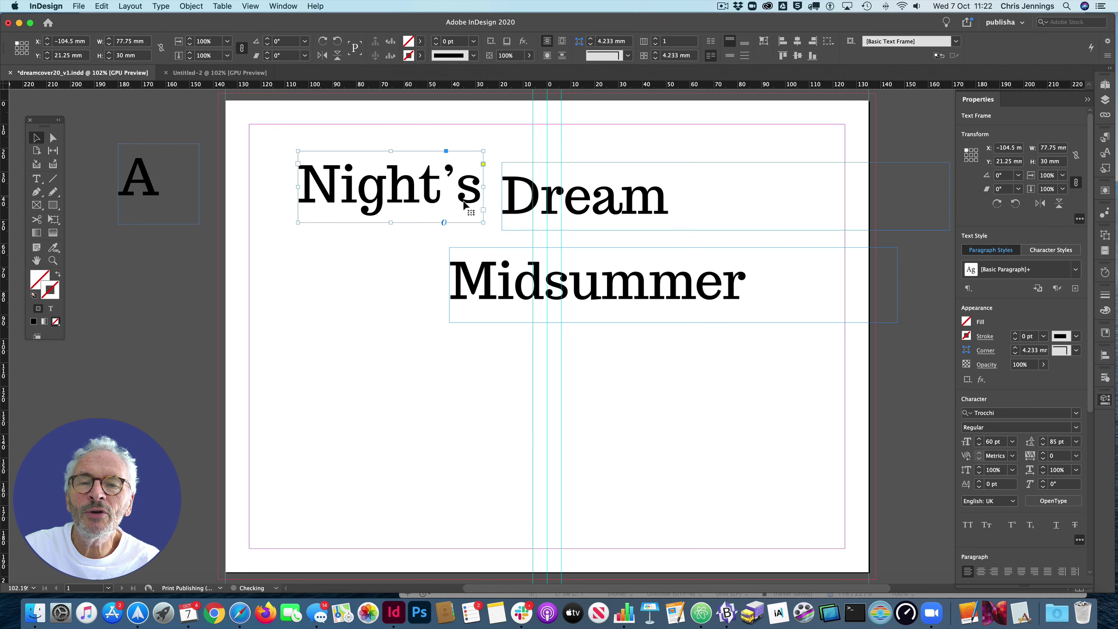
drag(502, 282, 516, 399)
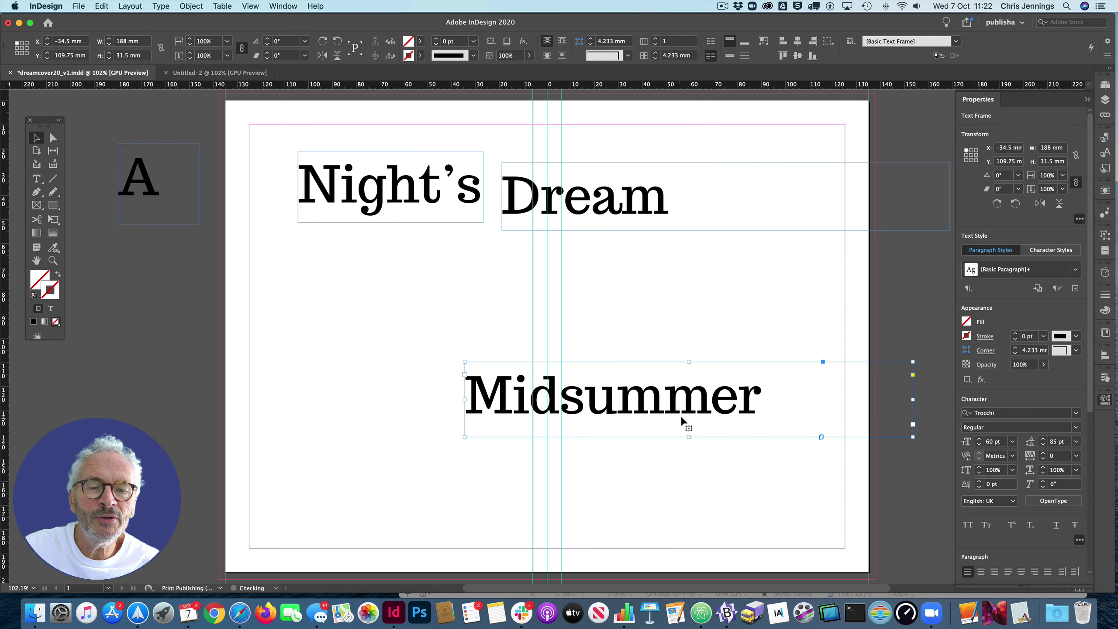
drag(906, 400, 785, 400)
drag(593, 212, 587, 341)
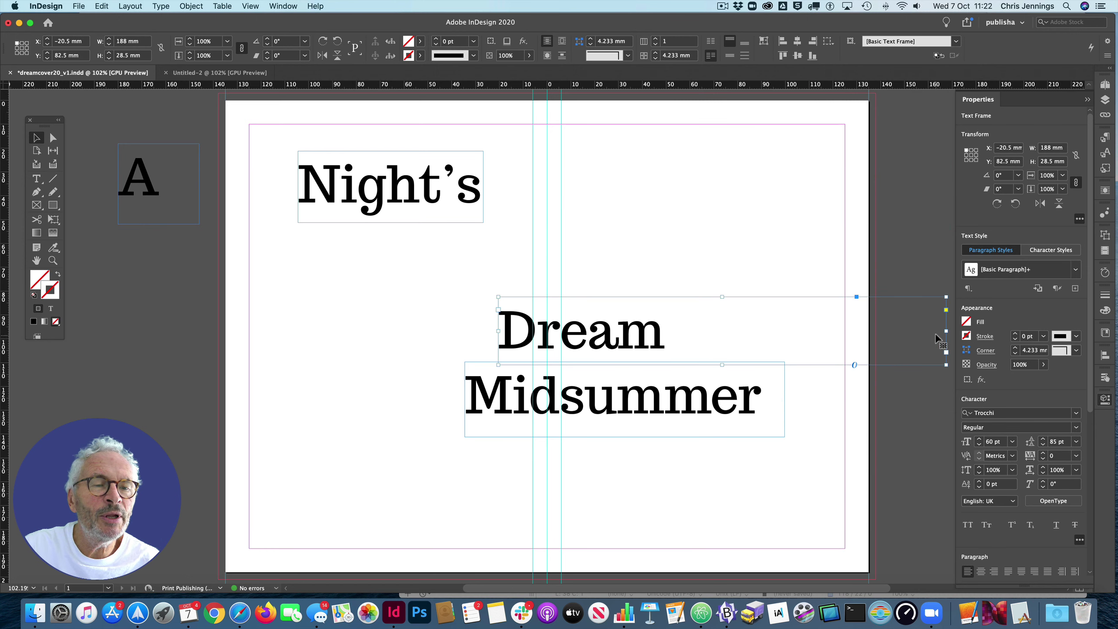
drag(945, 328, 639, 338)
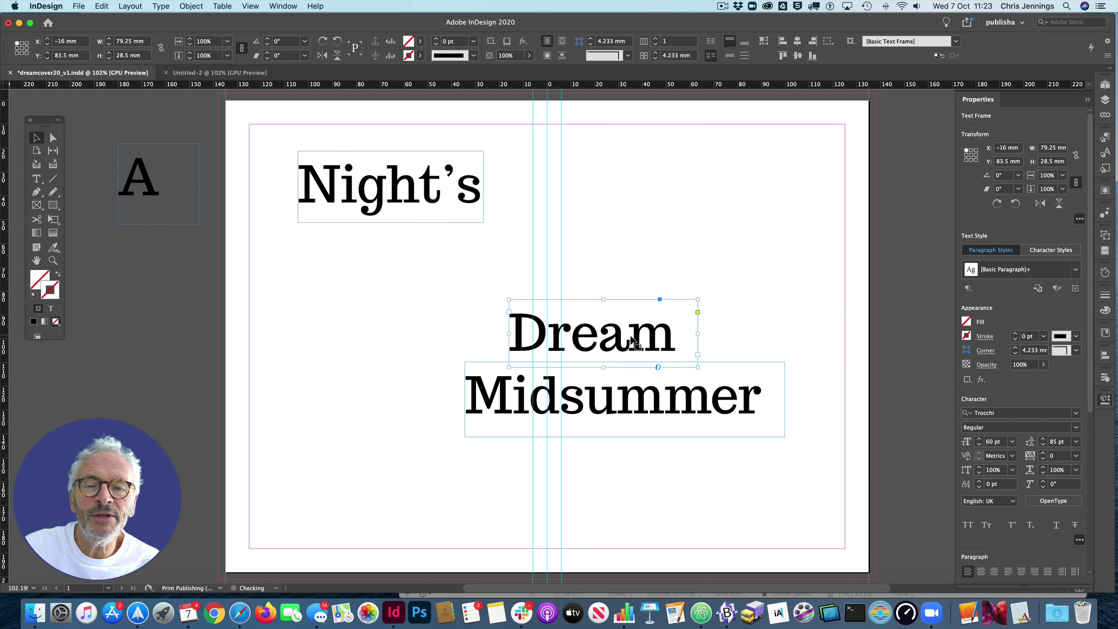
Step: Stack Night's above Dream at about X -12.25 mm, Y 52.5 mm, and place Midsummer beneath at about X -21 mm, Y 112 mm
drag(450, 202, 659, 257)
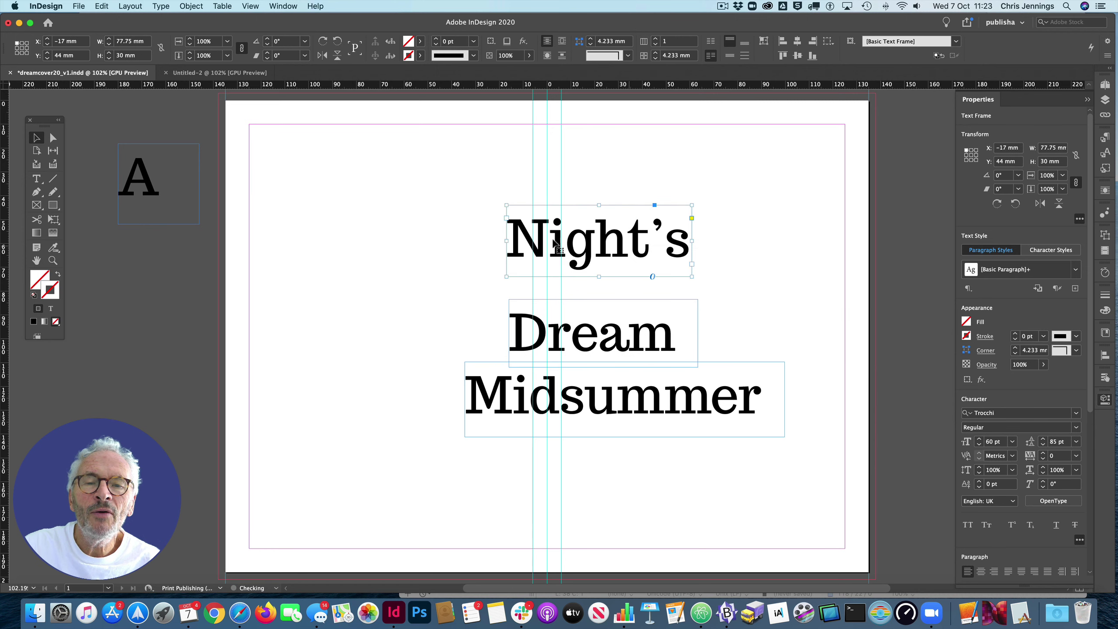
drag(567, 238, 579, 258)
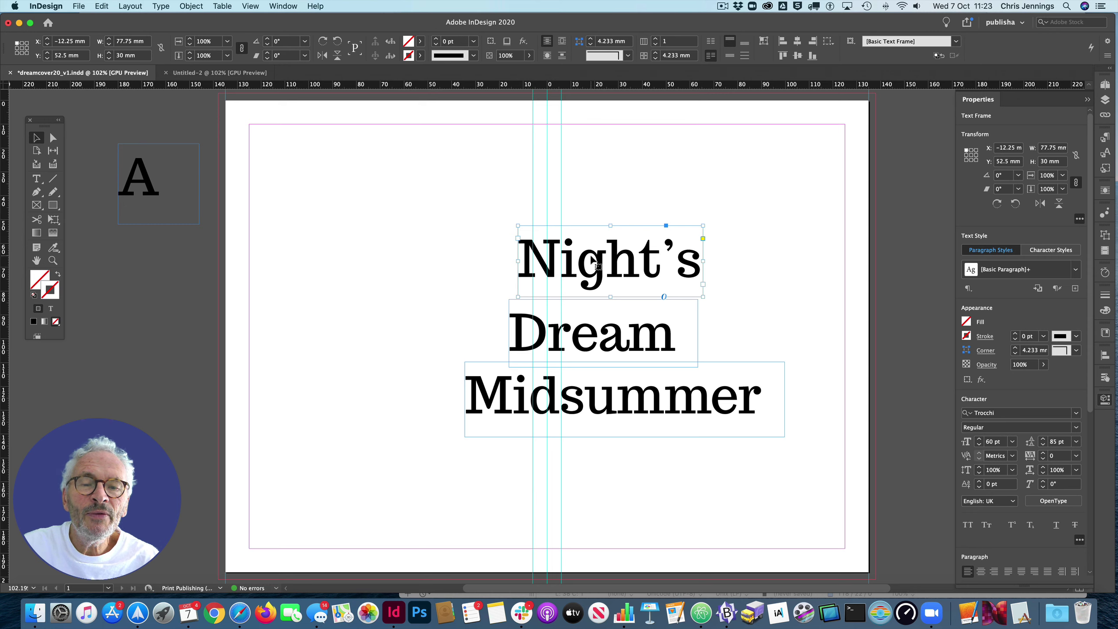
drag(618, 412, 662, 417)
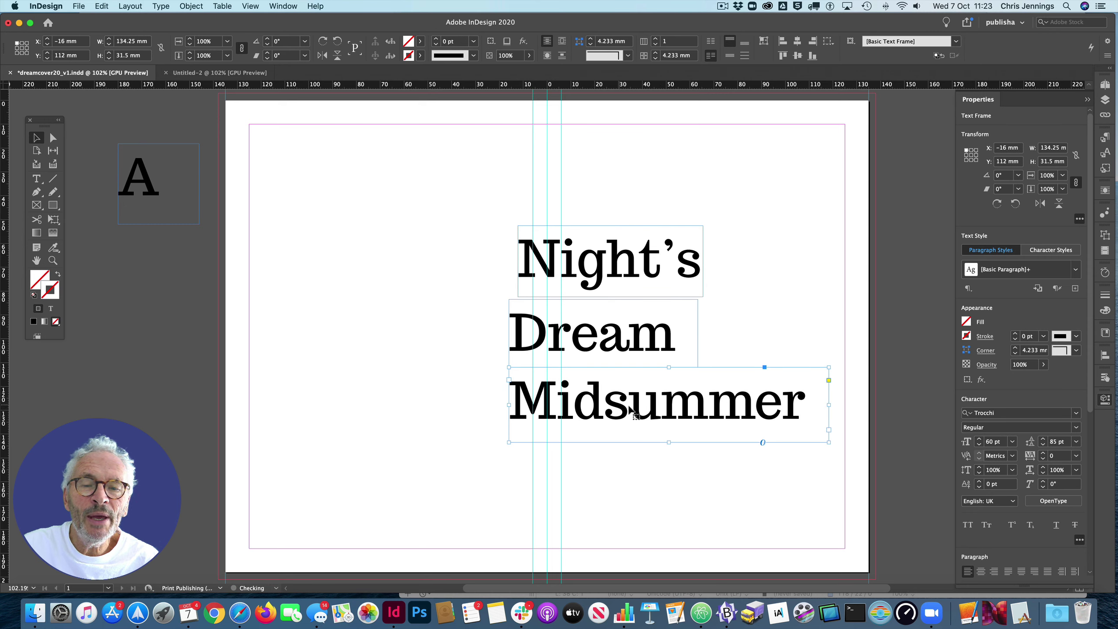
key(shift+Left)
key(shift+Left)
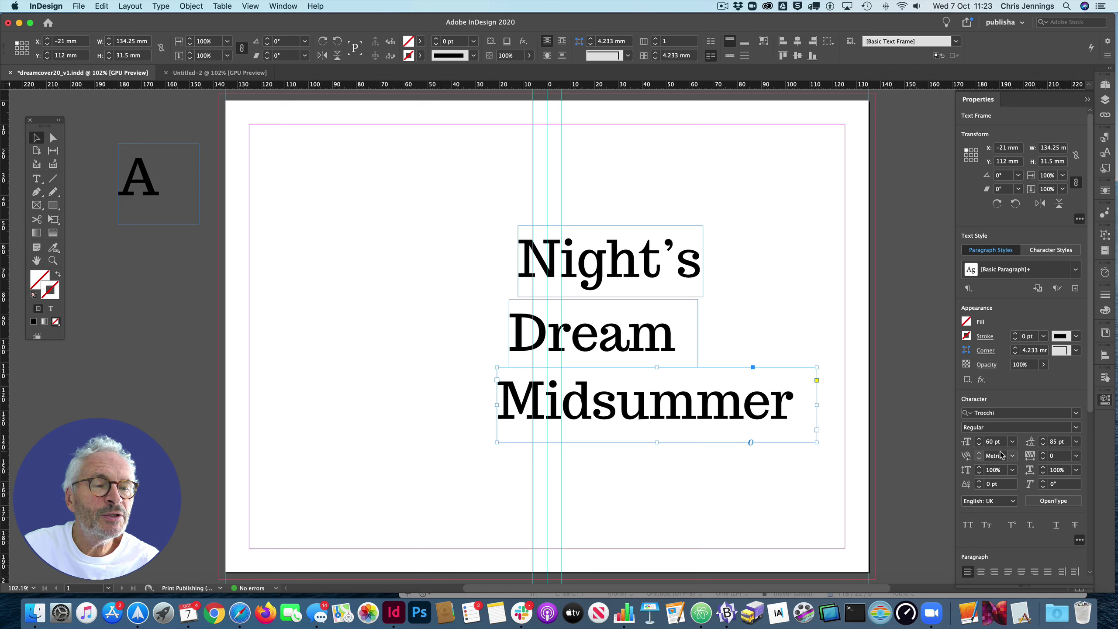
Step: Reduce the font size of Midsummer to 50 pt
click(979, 444)
click(979, 445)
click(979, 445)
click(979, 445)
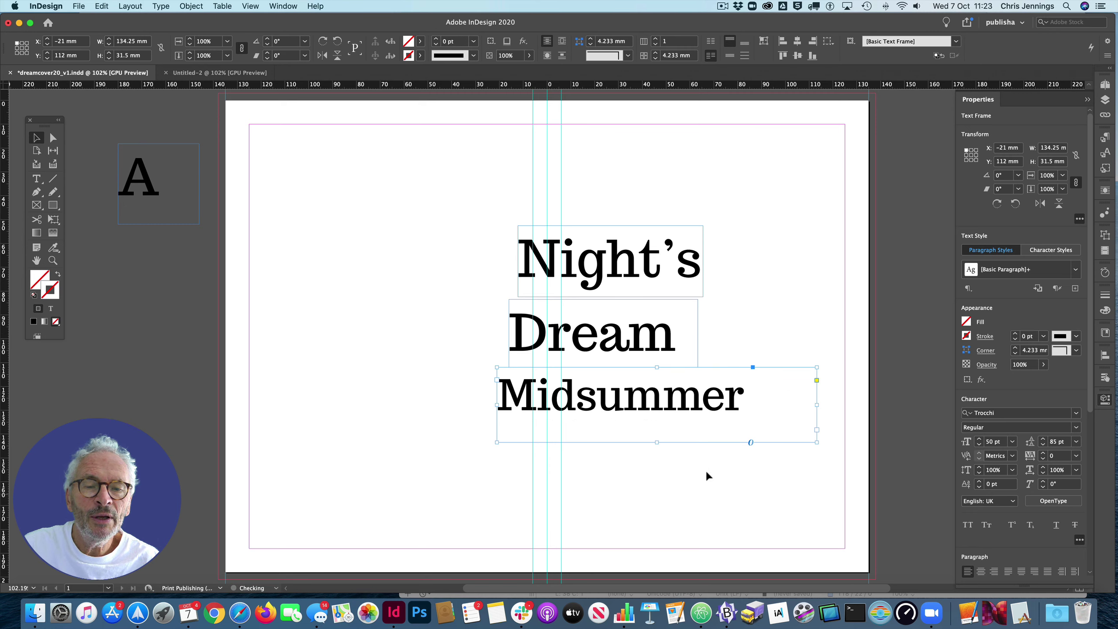
Step: Fit the Midsummer frame to about 112.25 × 23.5 mm and move it to the upper part of the front cover
drag(656, 442, 662, 199)
drag(834, 224, 781, 222)
drag(663, 201, 728, 204)
Step: Move Night's low on the front cover and place Dream above Midsummer at about X 27 mm, Y 27.5 mm, fitting Dream's frame to its text
drag(616, 262, 647, 437)
drag(638, 217, 634, 272)
drag(612, 326, 687, 186)
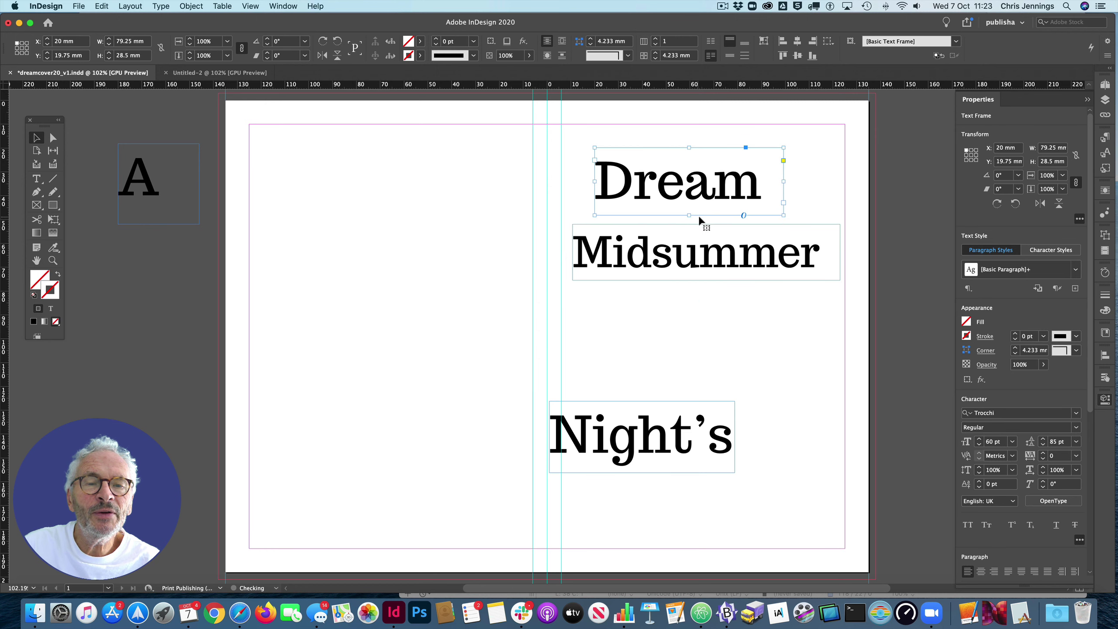
double_click(783, 215)
drag(716, 200, 734, 218)
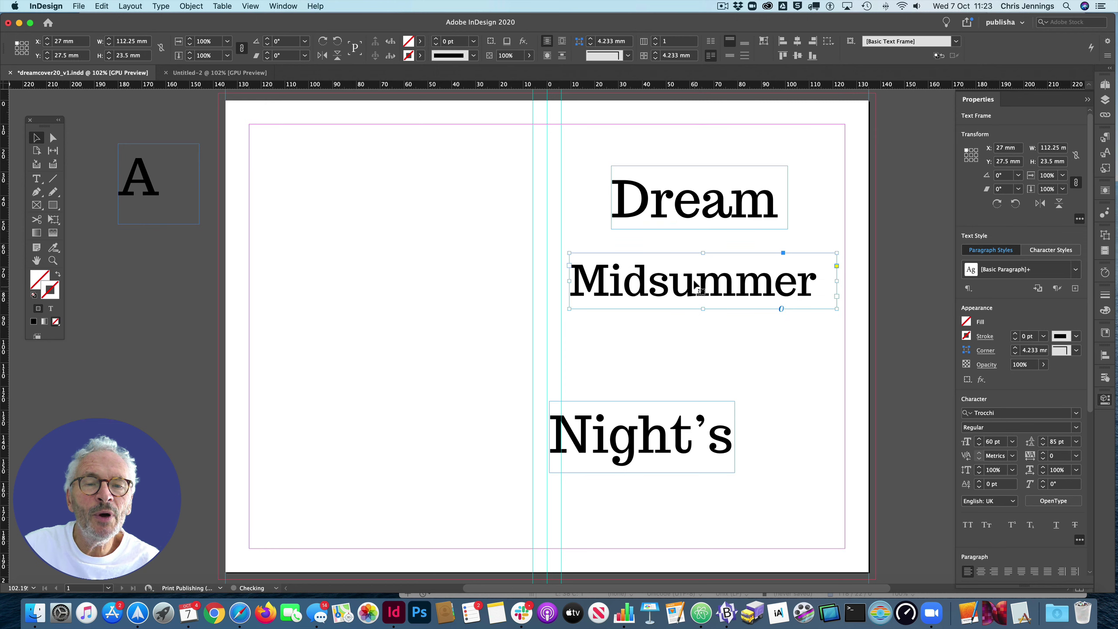
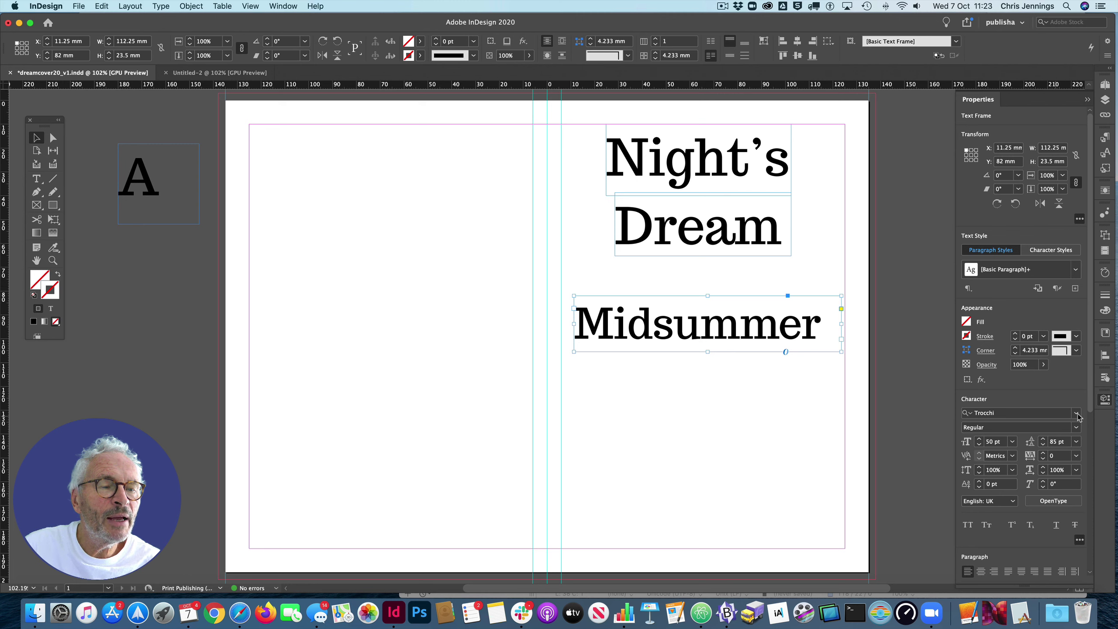
Step: Clear the existing font filters for the Midsummer text and filter the font list by the Script classification
click(1076, 413)
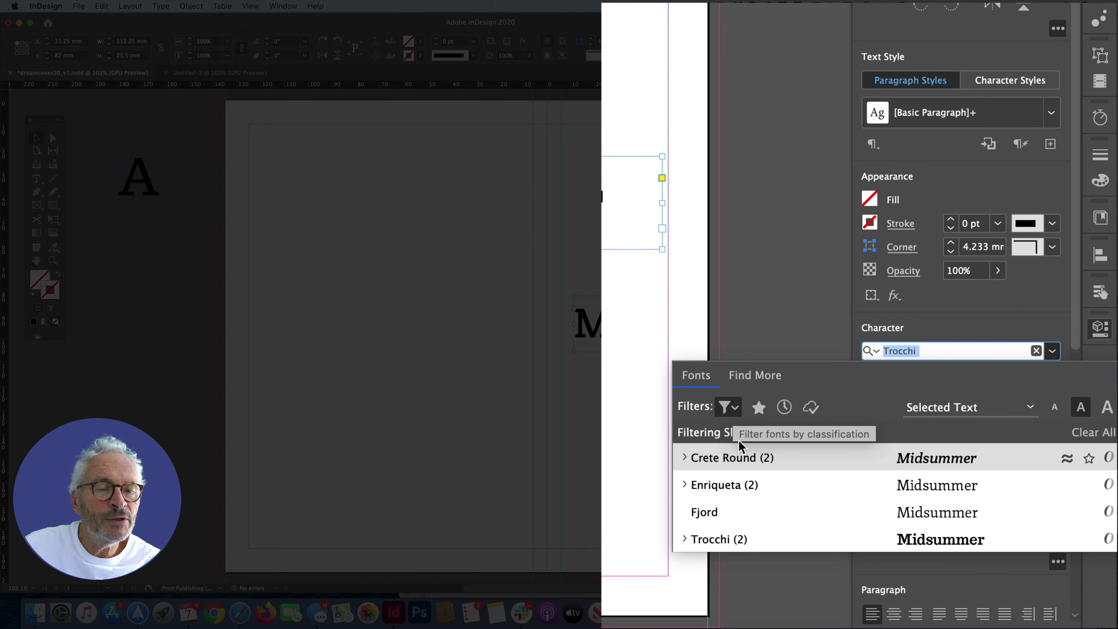
click(733, 410)
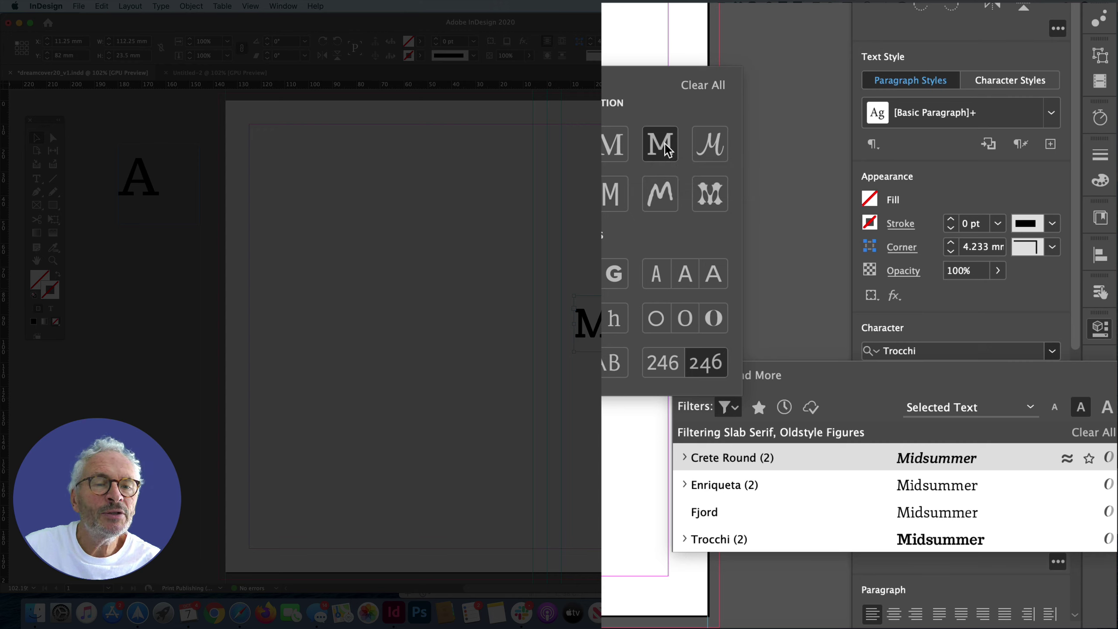
click(704, 88)
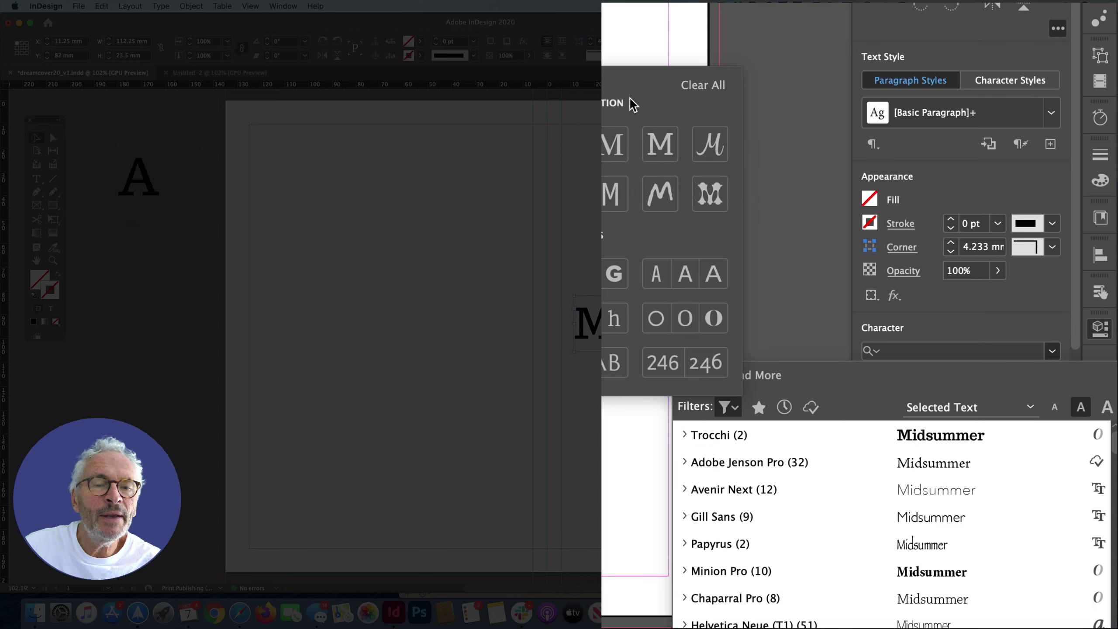
click(718, 163)
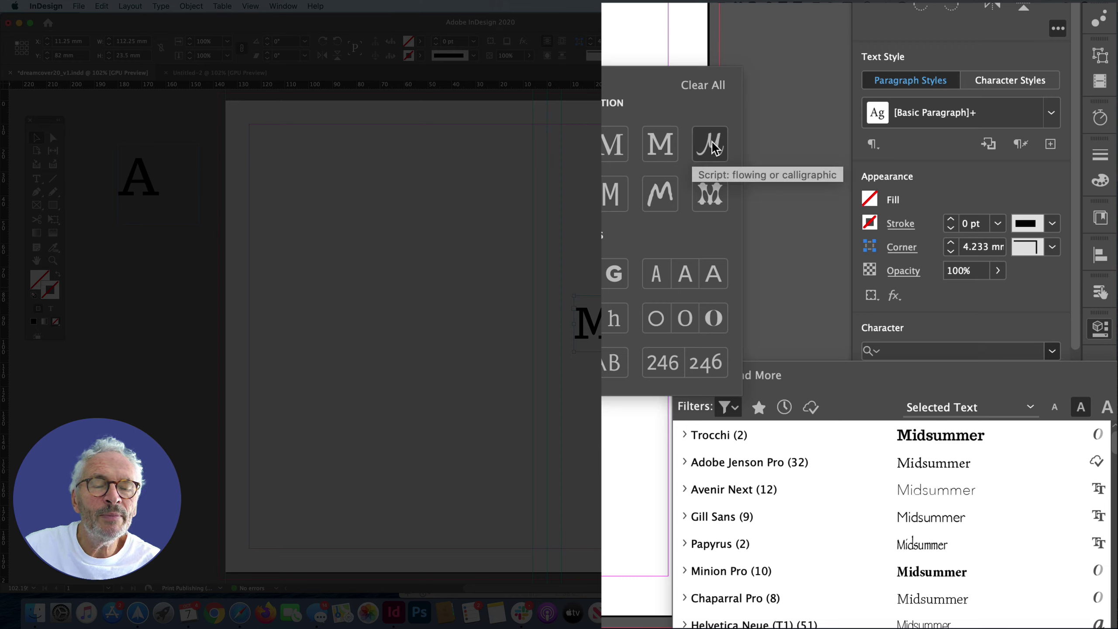
Step: Apply the Script font Apple Chancery to Midsummer and adjust its frame to about 106 × 22 mm at X 12.5 mm, Y 97.75 mm
click(715, 148)
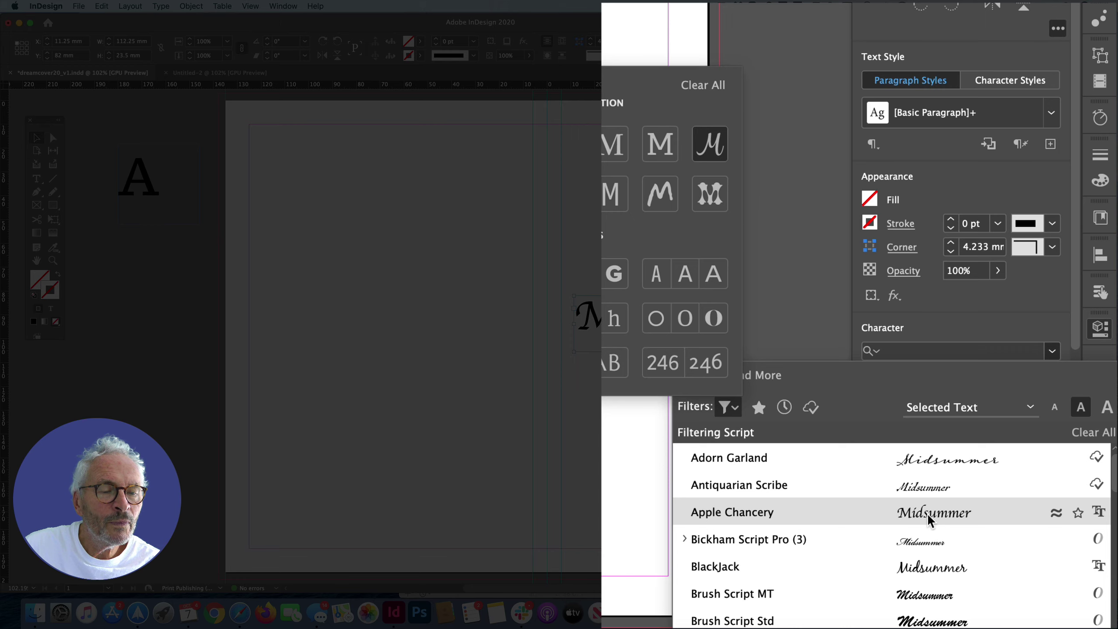
click(929, 517)
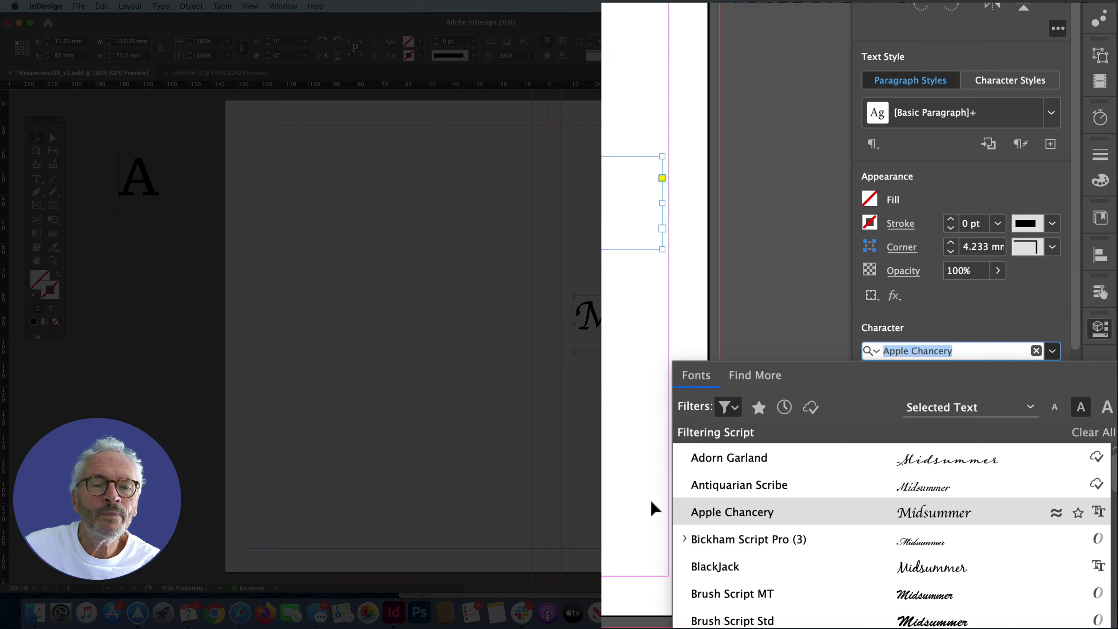
drag(661, 248, 608, 291)
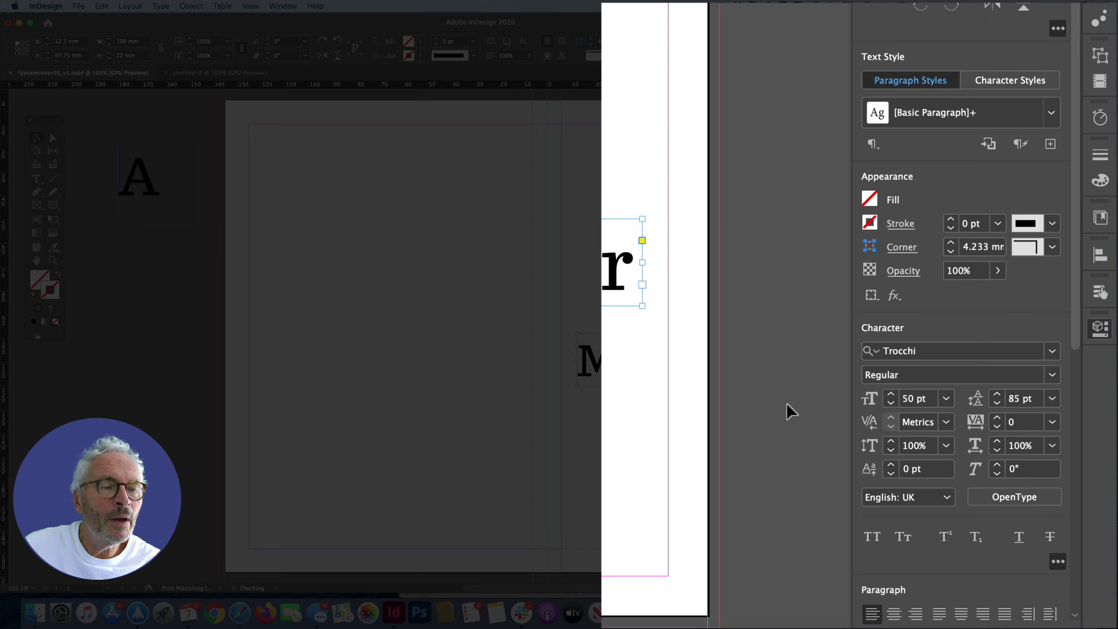
Step: Filter the fonts by Script, try Adobe Handwriting on Midsummer, and settle on Felipa
click(1077, 414)
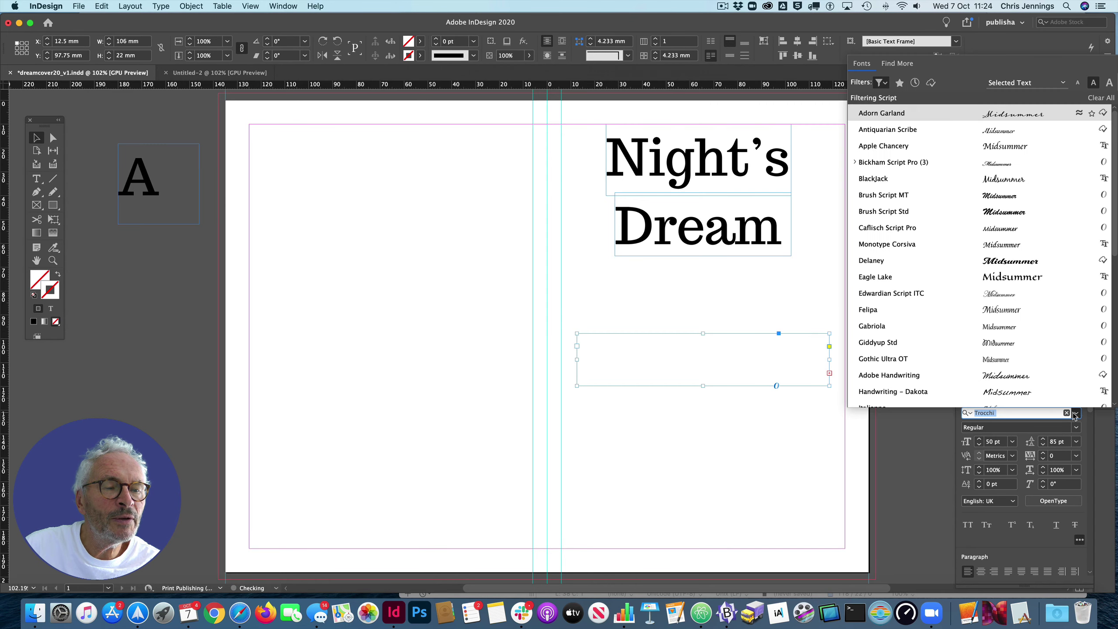
click(885, 84)
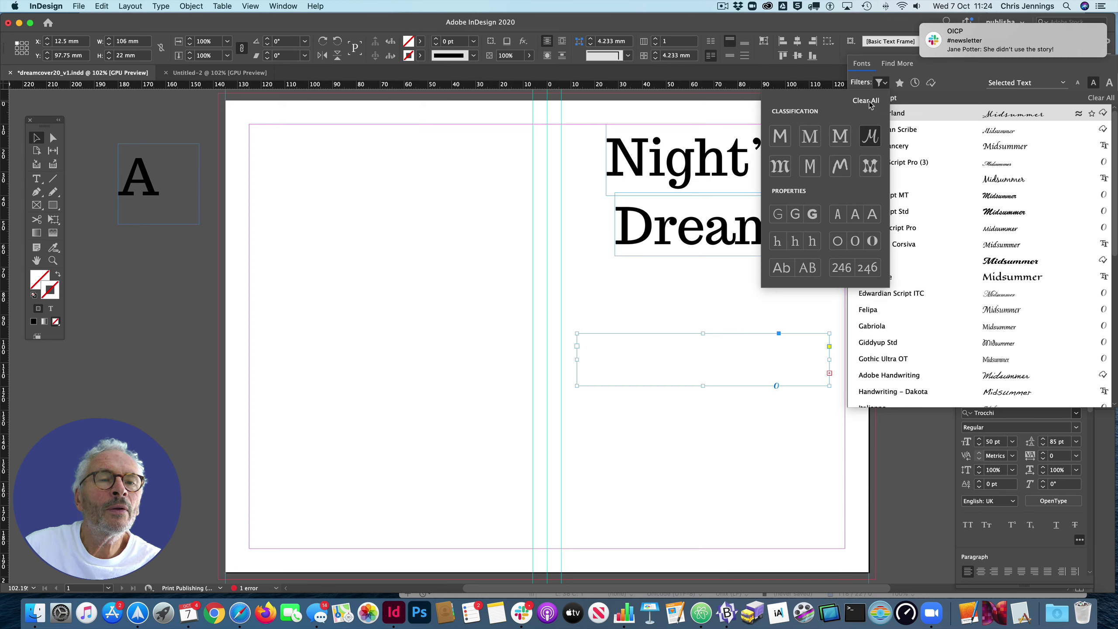
click(870, 137)
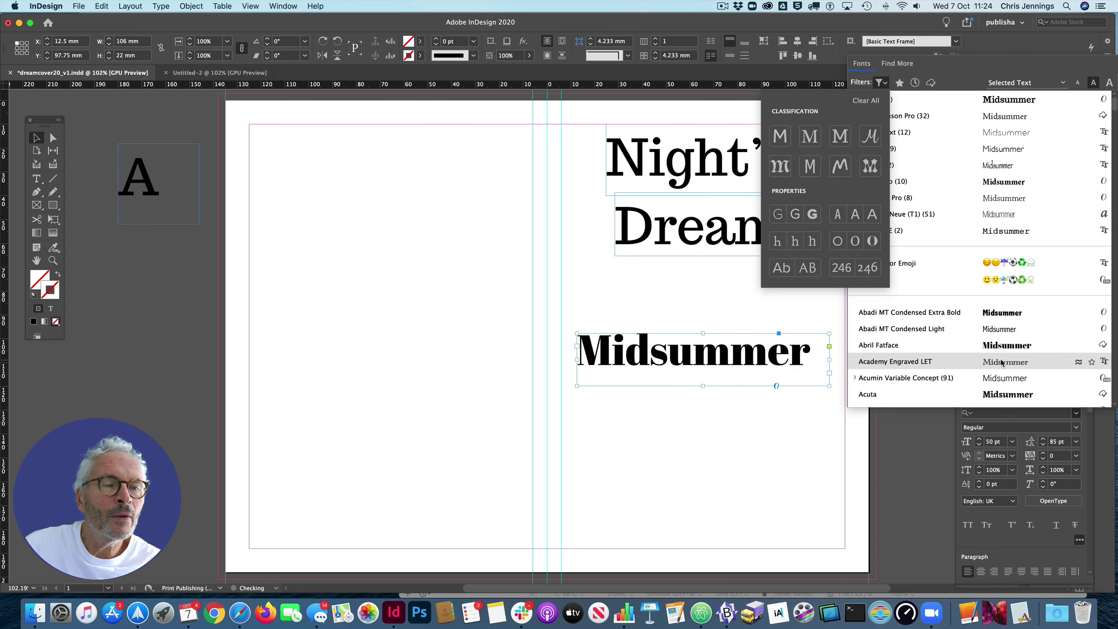
click(870, 137)
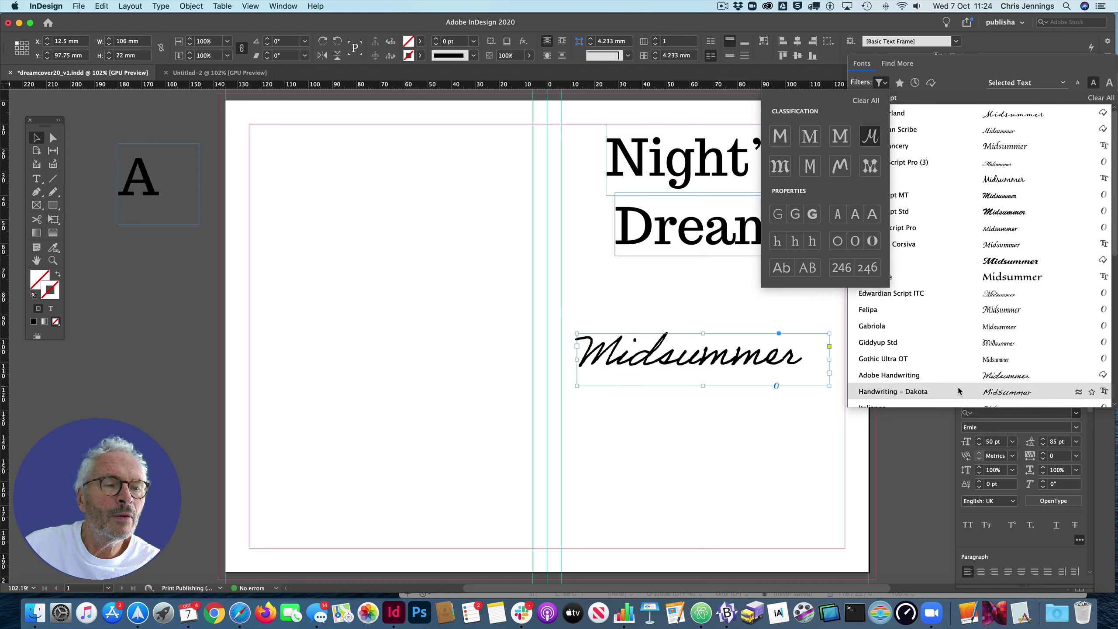
click(977, 375)
click(982, 374)
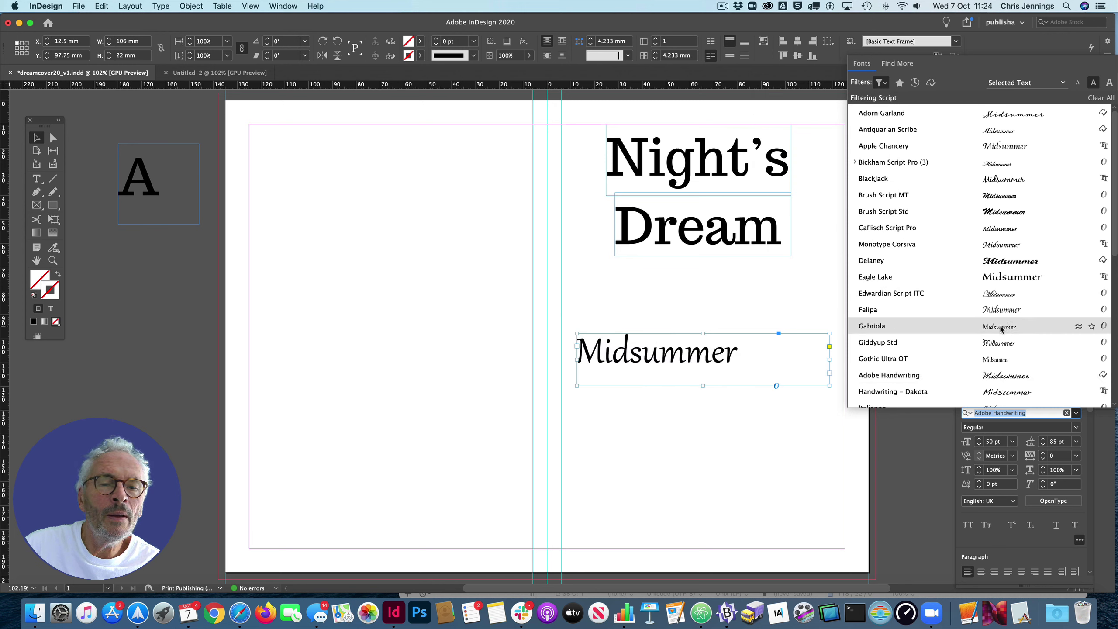
click(1002, 312)
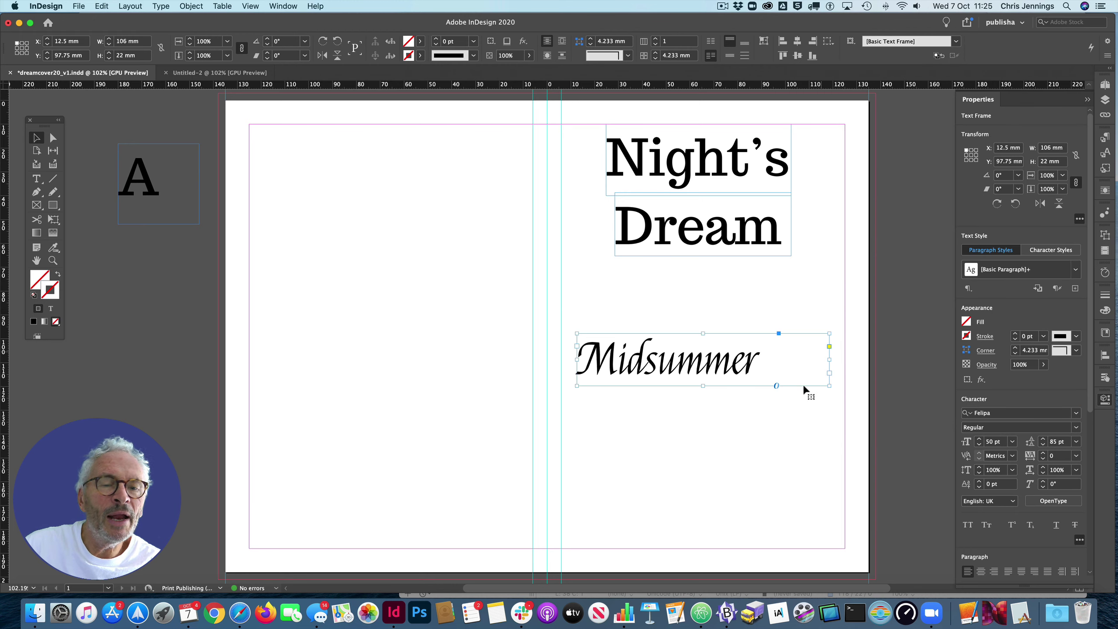
Step: Resize Midsummer's frame to about 88.75 × 23.25 mm at X 36.25 mm, Y 113.75 mm and stack Dream, Night's and A above it
drag(829, 386, 789, 389)
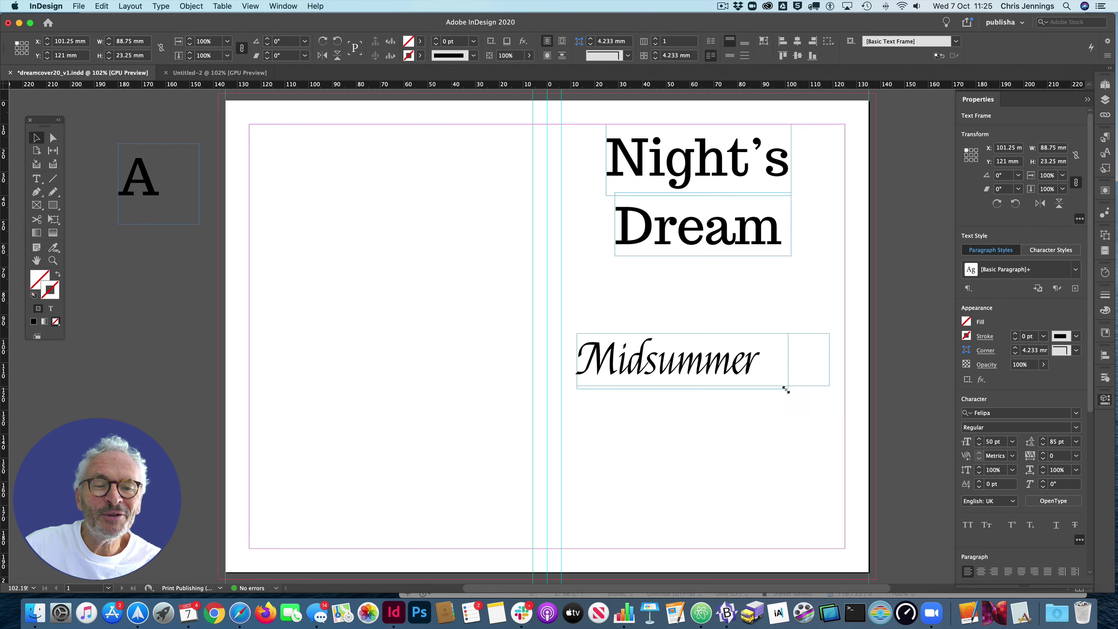
drag(704, 382, 761, 419)
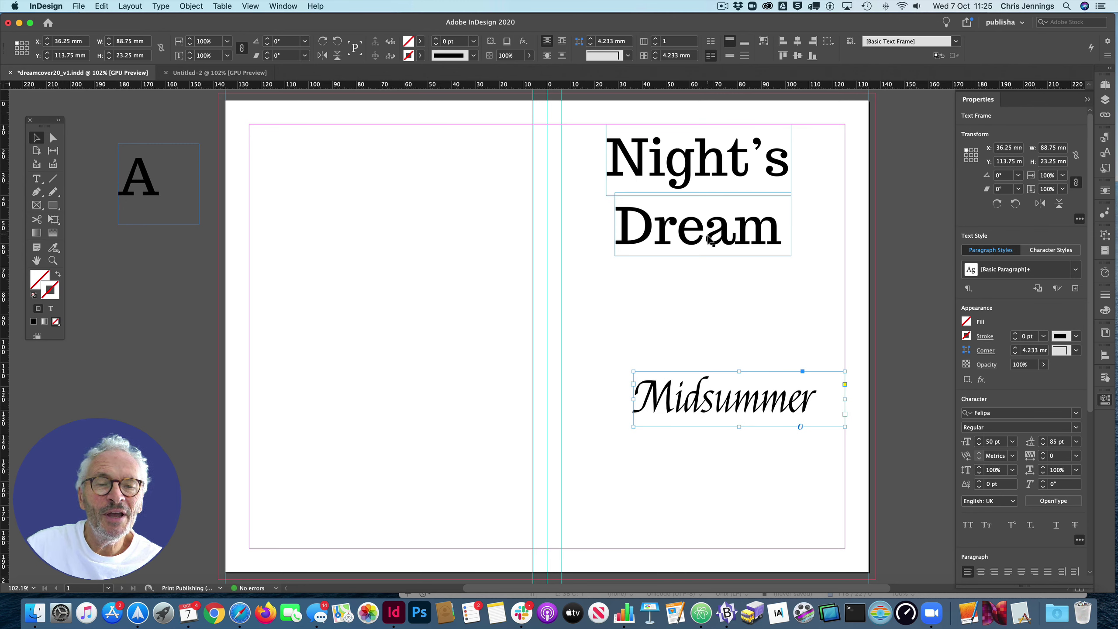
drag(683, 254, 705, 351)
drag(678, 163, 702, 283)
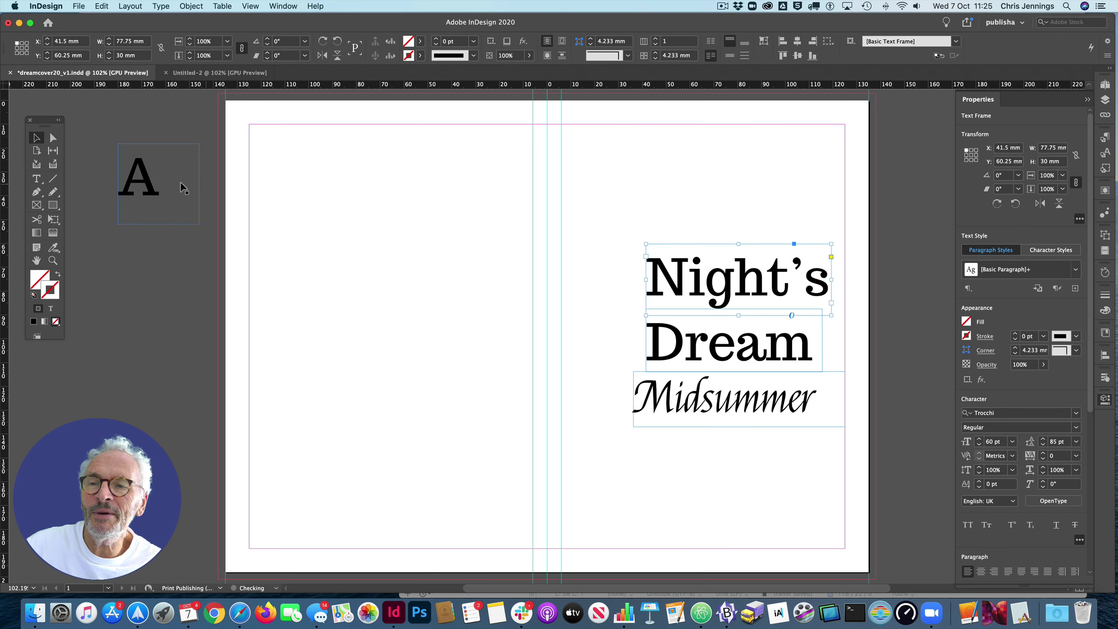
drag(134, 184, 633, 220)
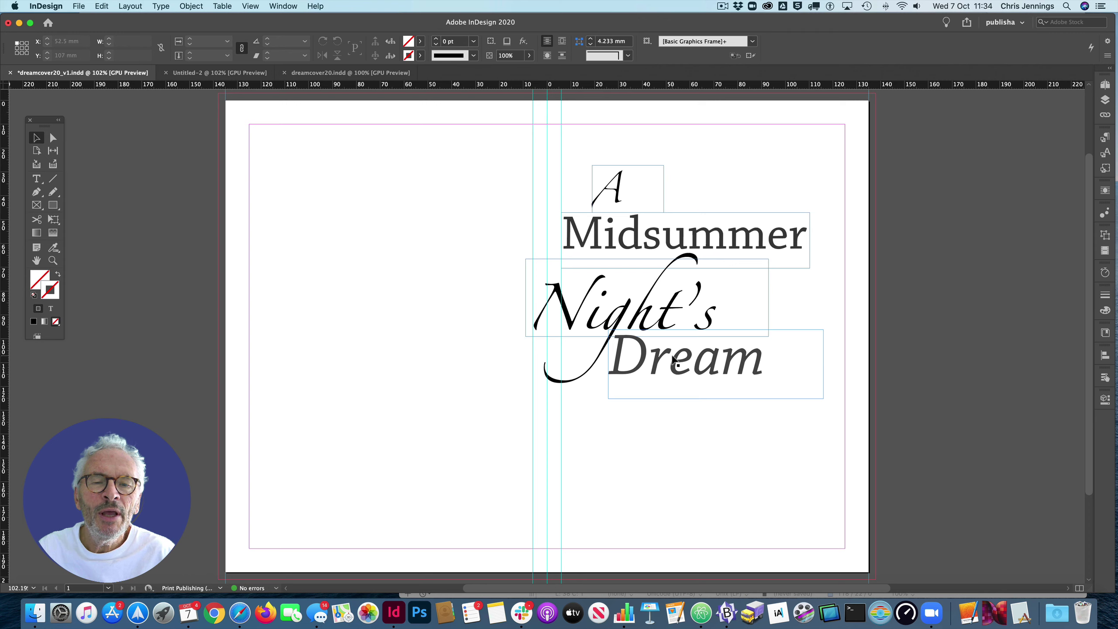
Step: Nudge Dream to about X 26.8 mm, Y 96.25 mm and place A just above Midsummer at about X 42 mm, Y 32 mm
drag(673, 357, 675, 358)
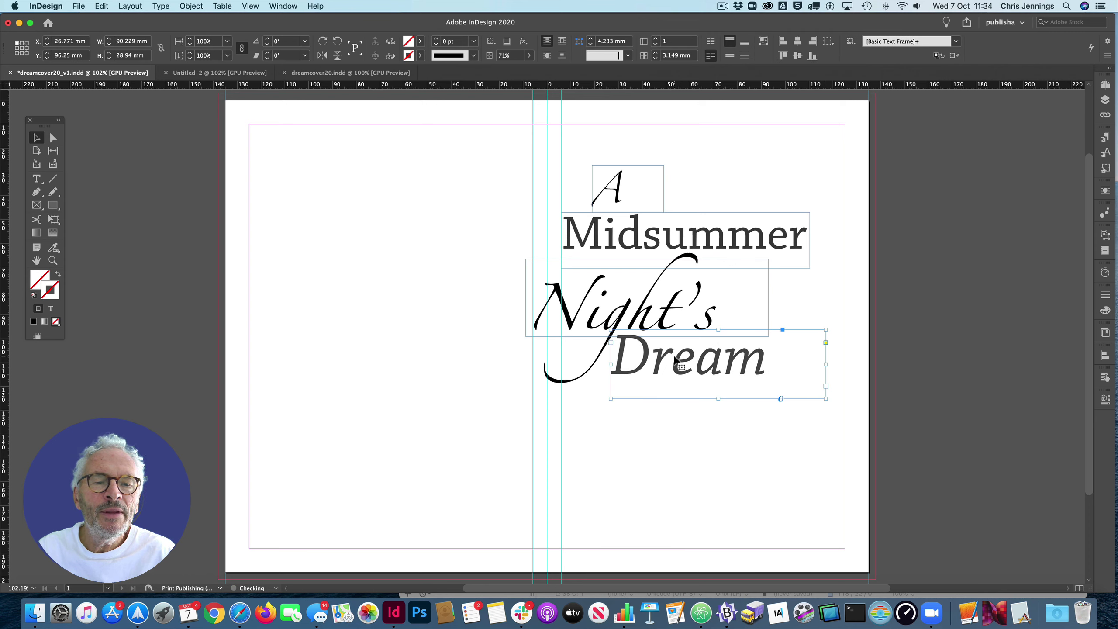
click(622, 189)
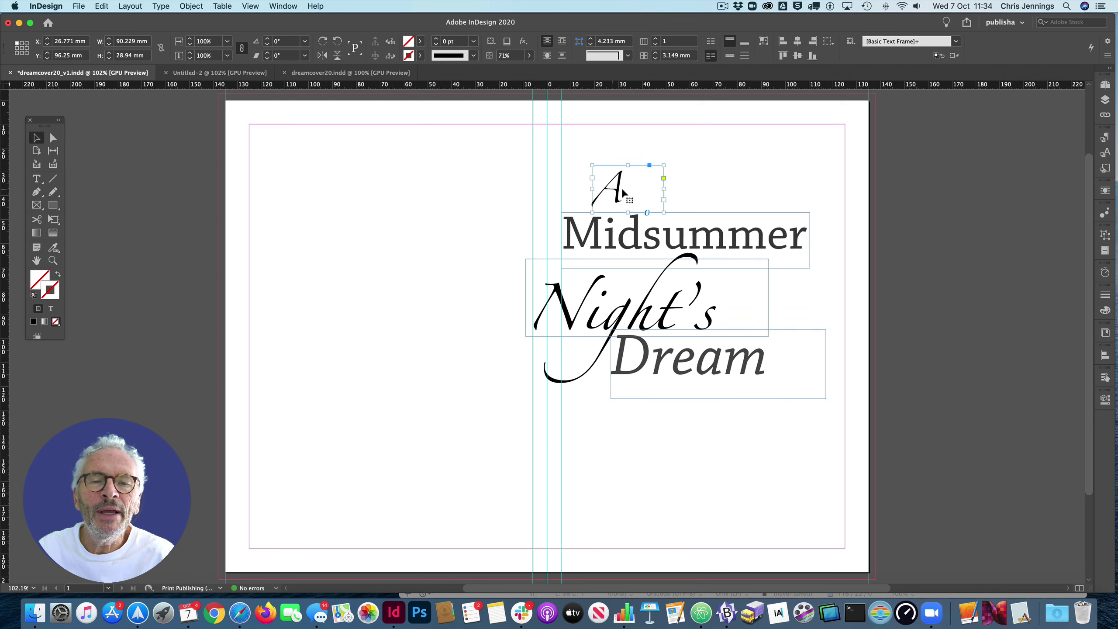
drag(622, 188, 671, 196)
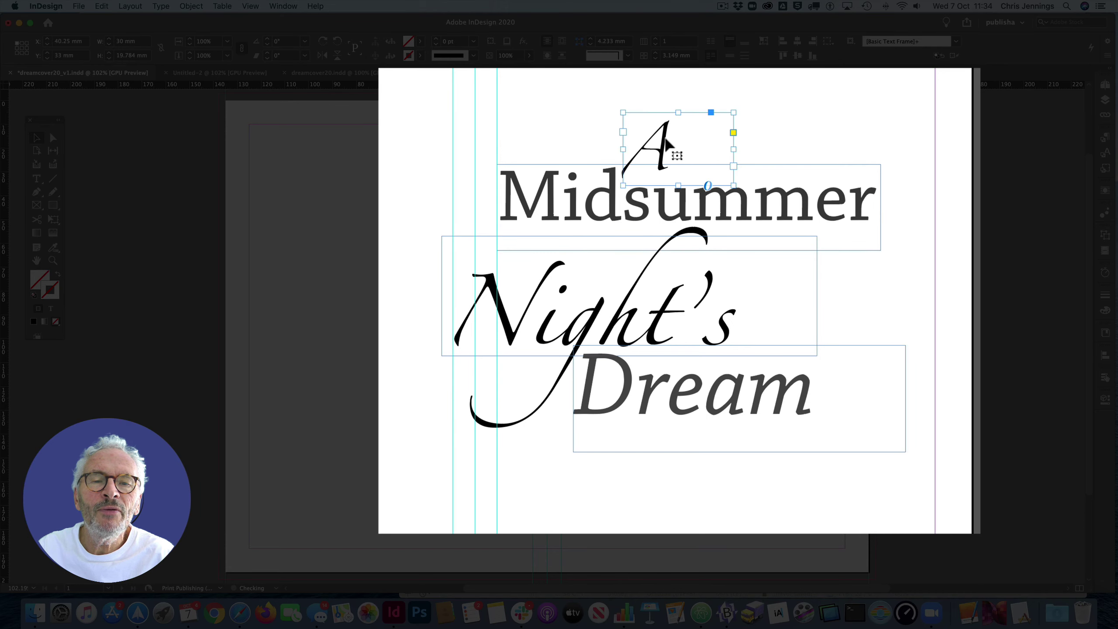
click(609, 109)
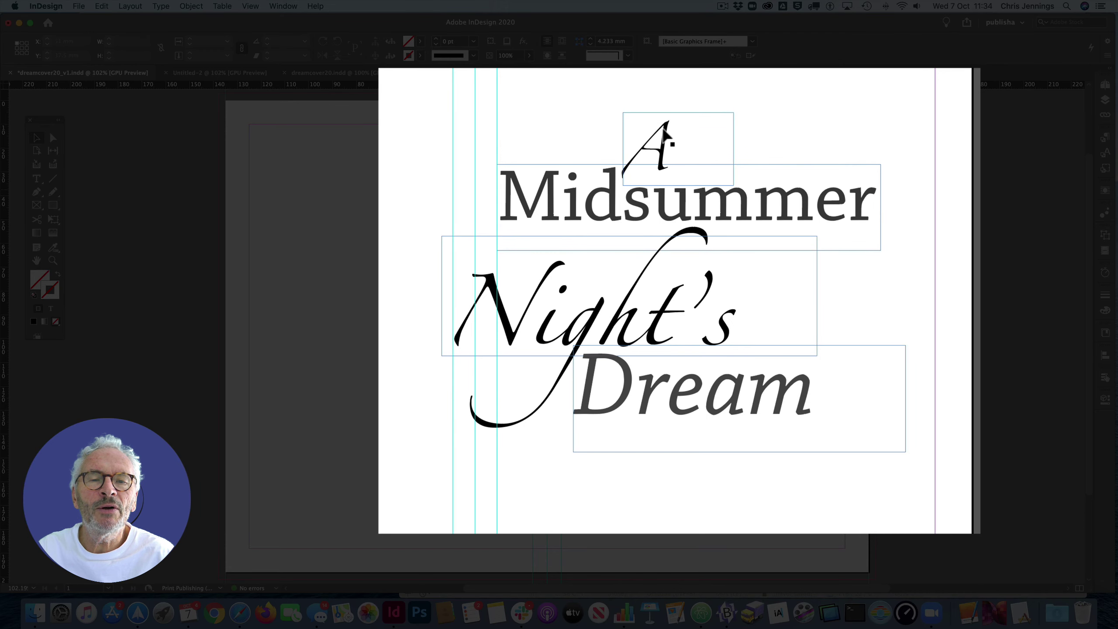
drag(664, 127, 670, 124)
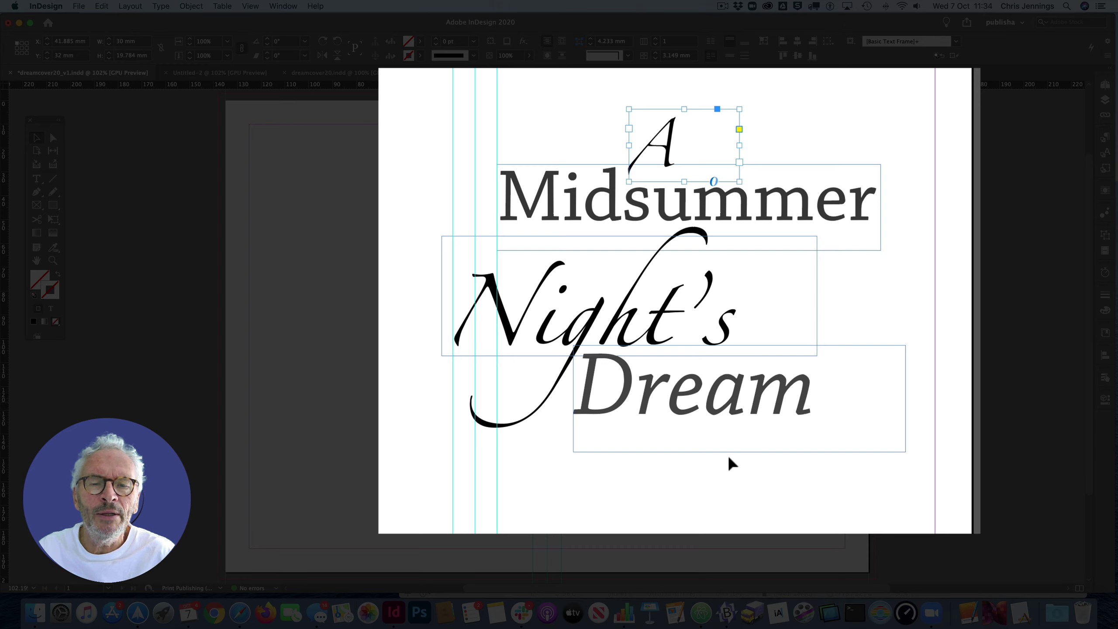
Step: Shift Night's fully onto the front cover beneath Midsummer and move Dream to about X 36.5 mm, Y 94.5 mm
click(593, 319)
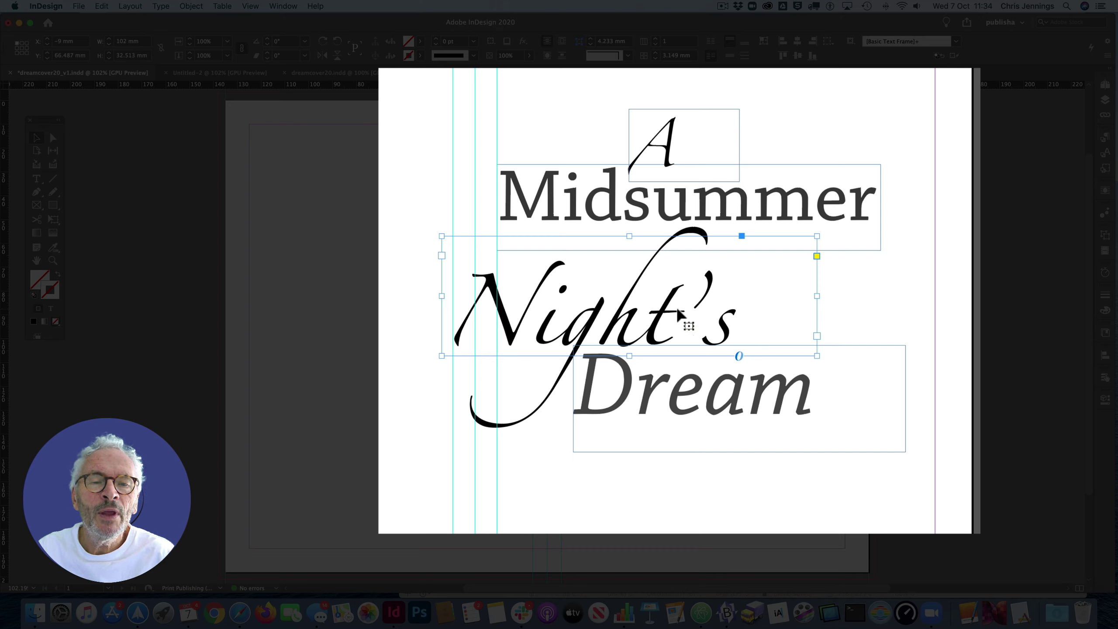
click(1105, 401)
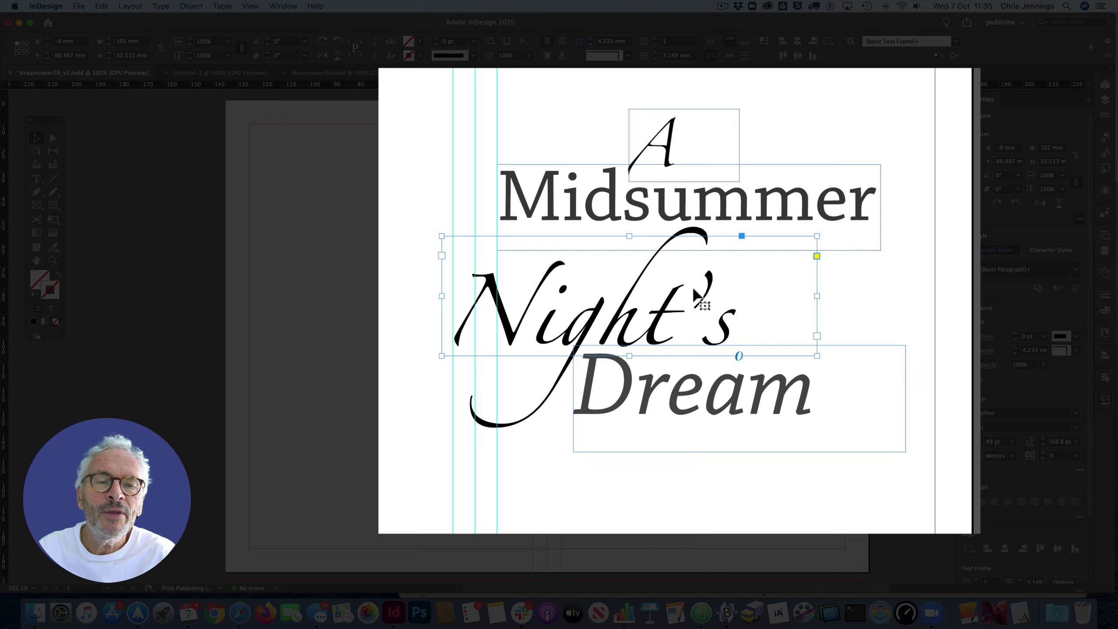
mouse_move(647, 324)
mouse_down()
mouse_move(678, 298)
mouse_move(665, 320)
mouse_up()
click(676, 390)
drag(676, 390, 702, 384)
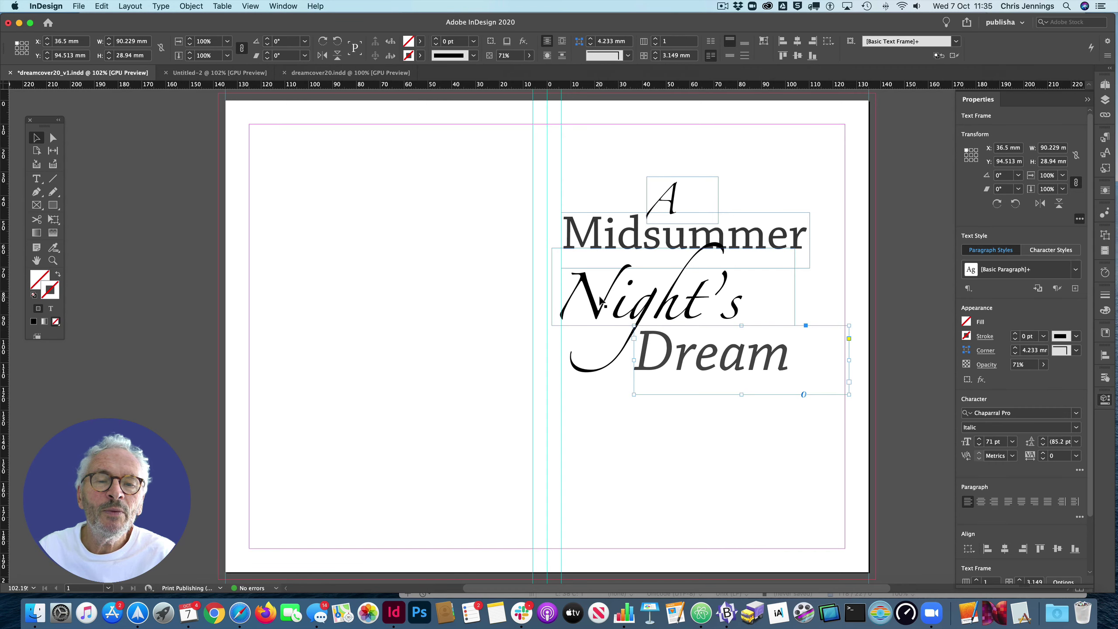
Step: Select the whole Night's text and create a new fill swatch for it based on Black
double_click(607, 300)
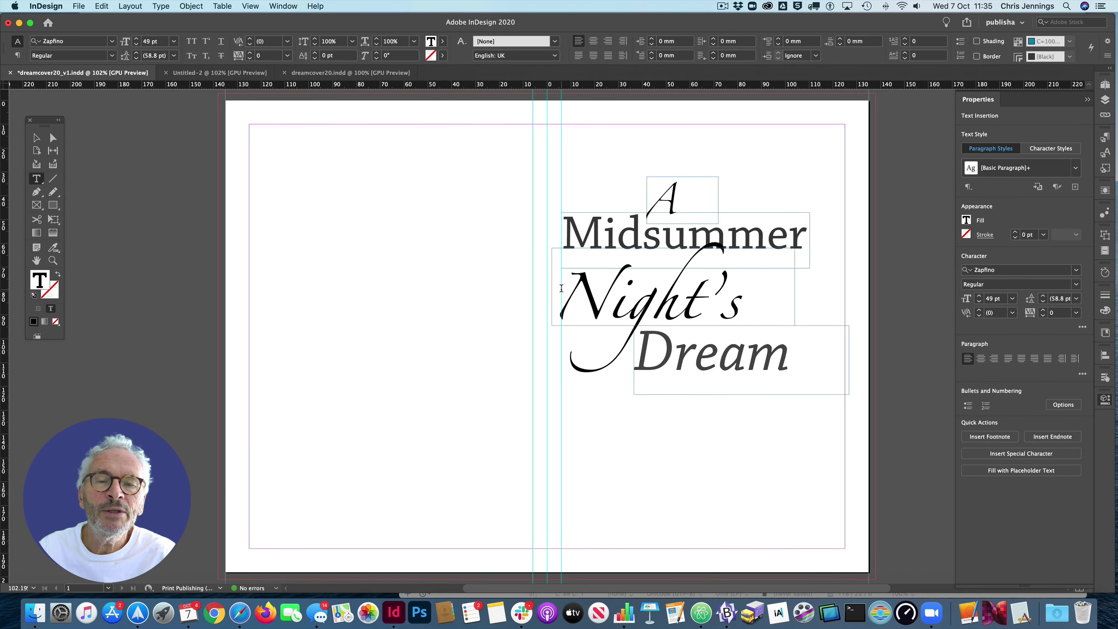
drag(566, 289, 744, 299)
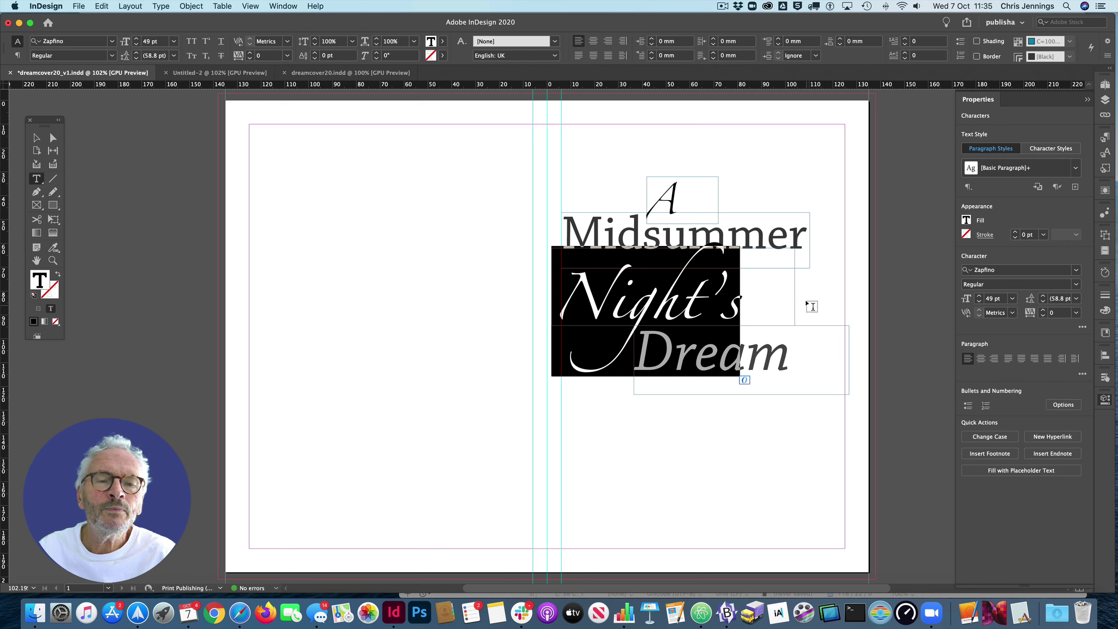
click(967, 220)
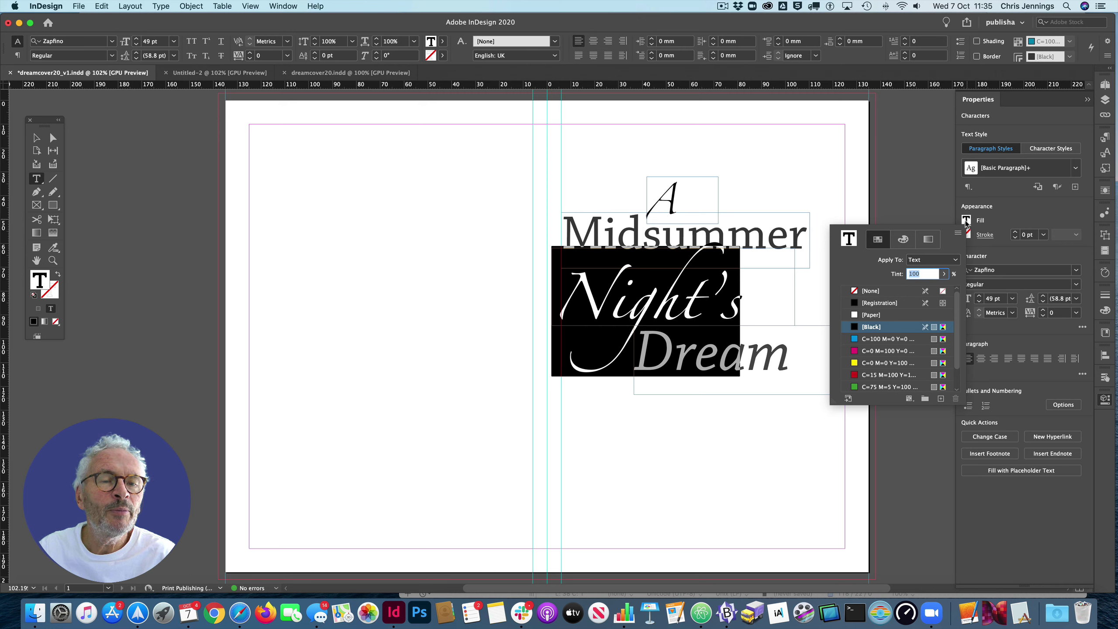
scroll(893, 369, down, 2)
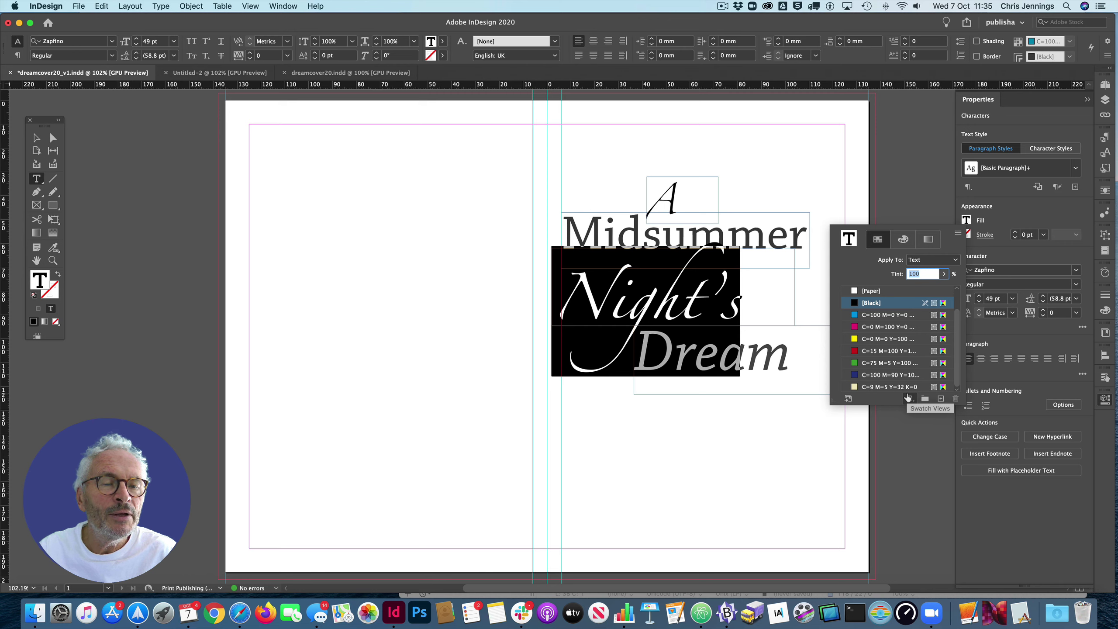
click(940, 400)
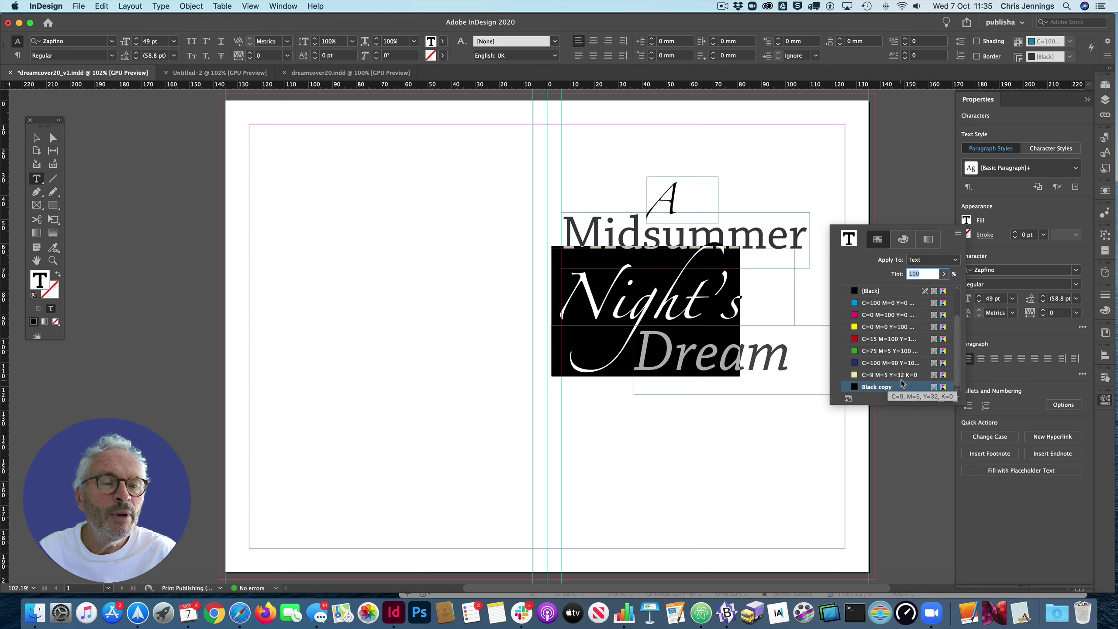
Step: Turn on the preview in the duplicated black swatch's options and browse the colour modes, keeping CMYK
double_click(854, 386)
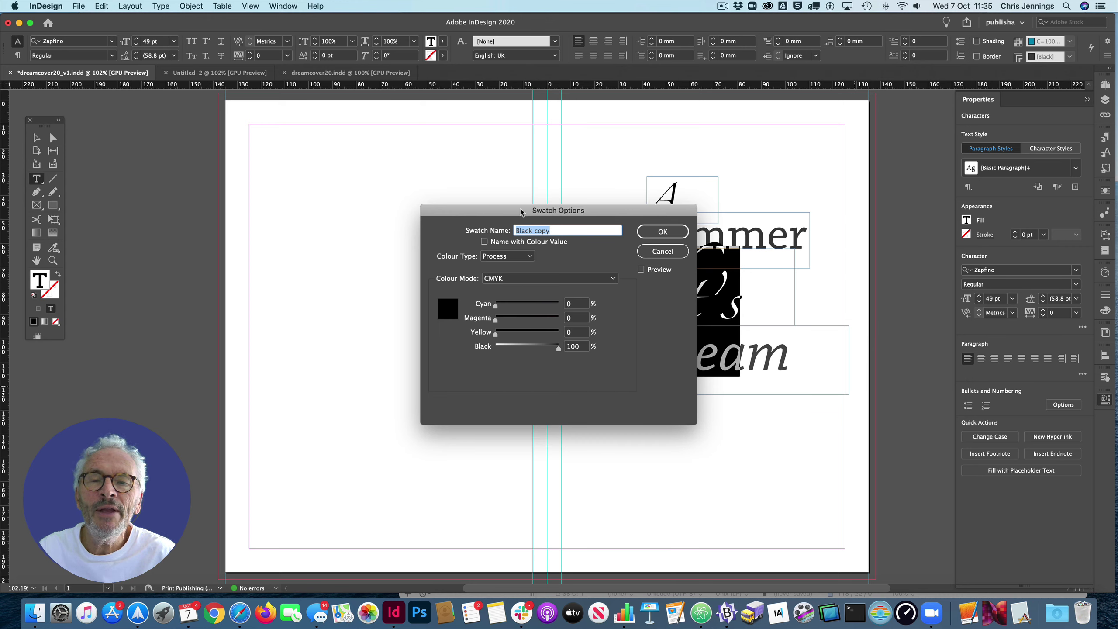
drag(520, 212, 315, 248)
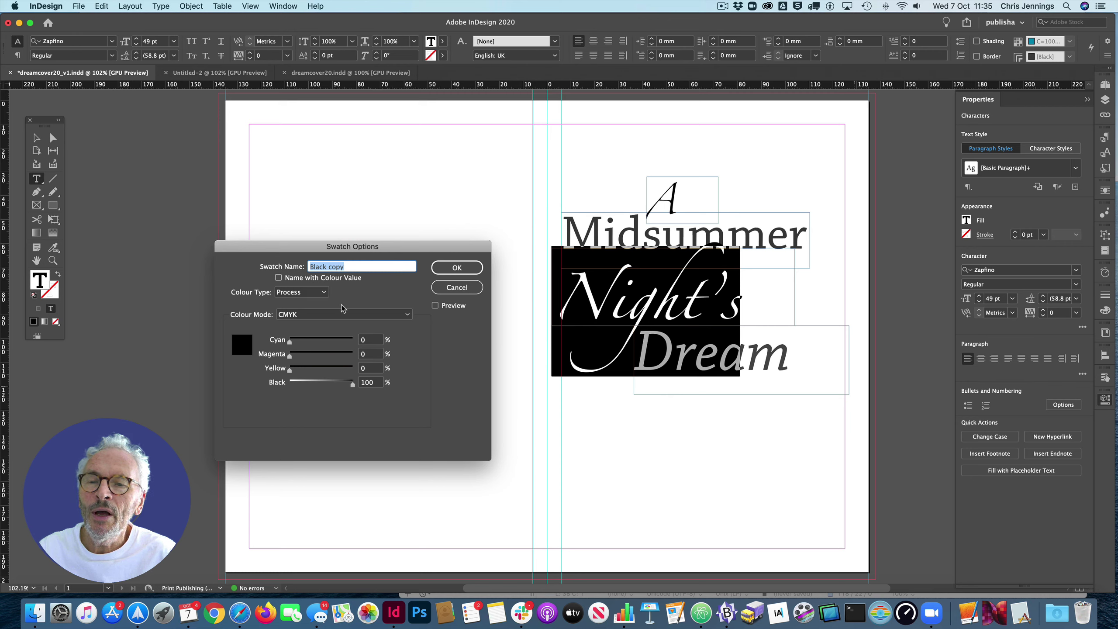
click(435, 305)
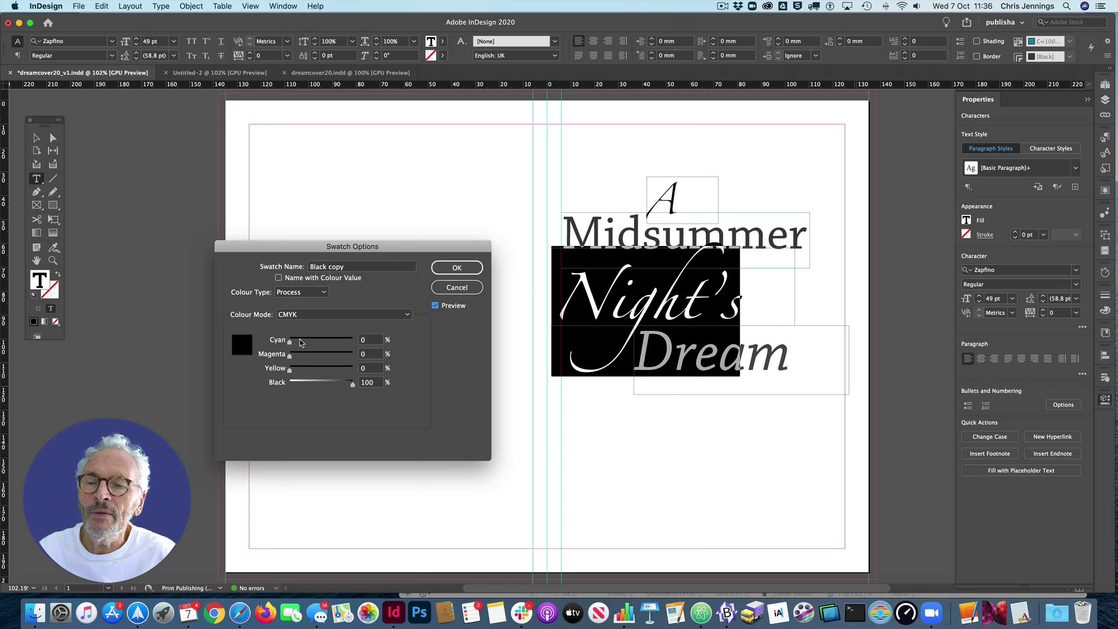
click(396, 318)
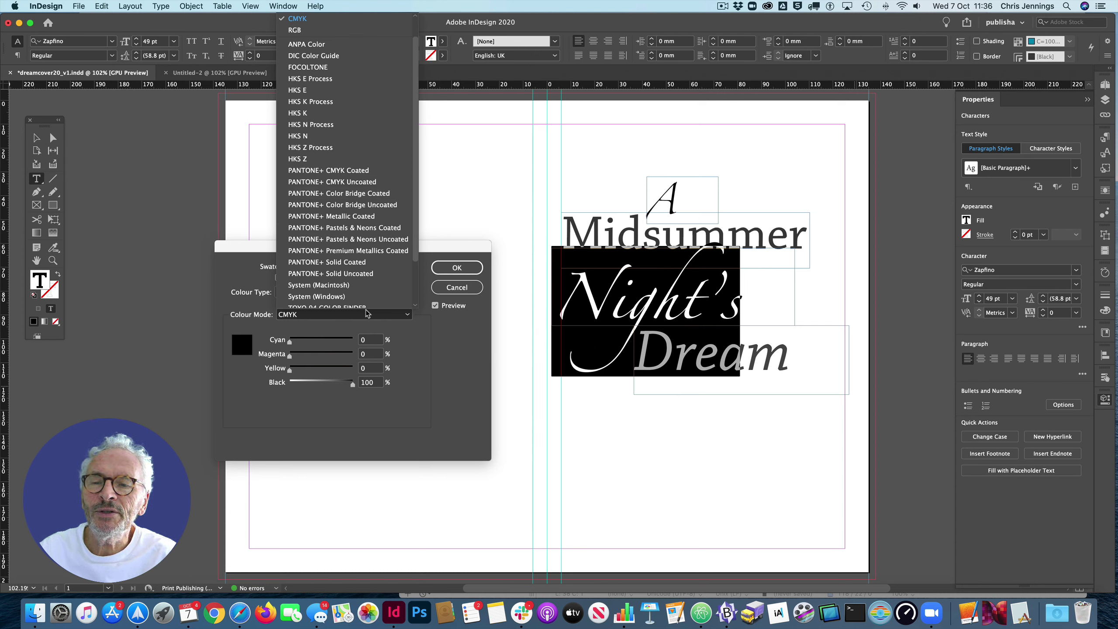
click(457, 268)
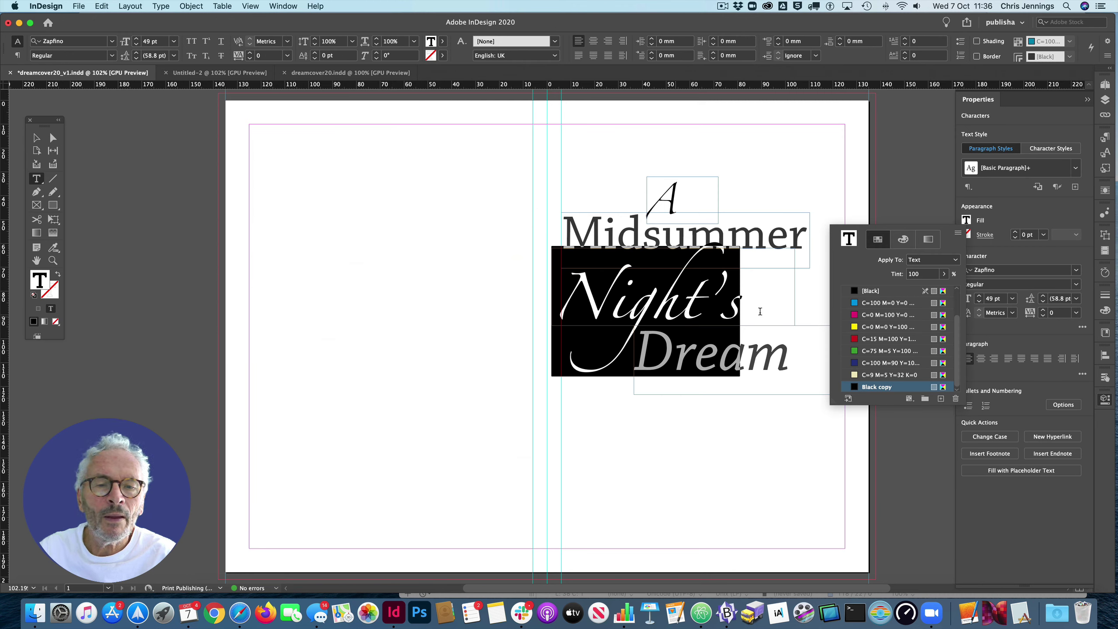
Step: Set the duplicated black swatch to Cyan 17, Magenta 84, Yellow 70, Black 20 and deselect the Night's text
double_click(876, 387)
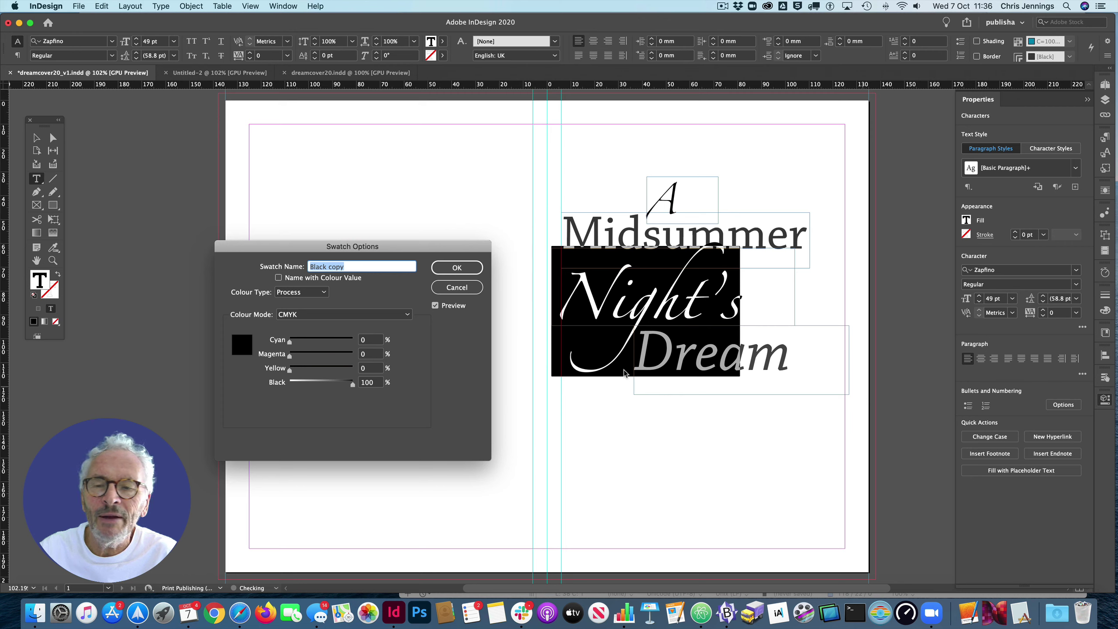
mouse_move(289, 342)
mouse_down()
mouse_move(311, 342)
mouse_move(294, 355)
mouse_move(318, 355)
mouse_move(311, 370)
mouse_move(338, 382)
mouse_move(302, 384)
mouse_move(347, 357)
mouse_move(300, 343)
mouse_up()
click(303, 369)
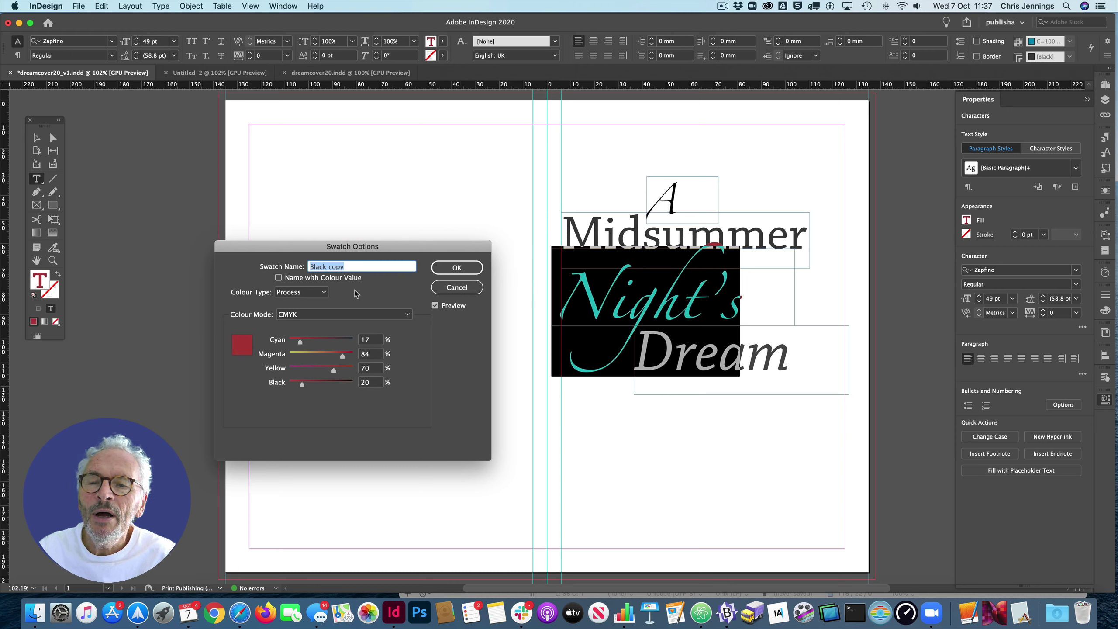
click(446, 267)
click(287, 245)
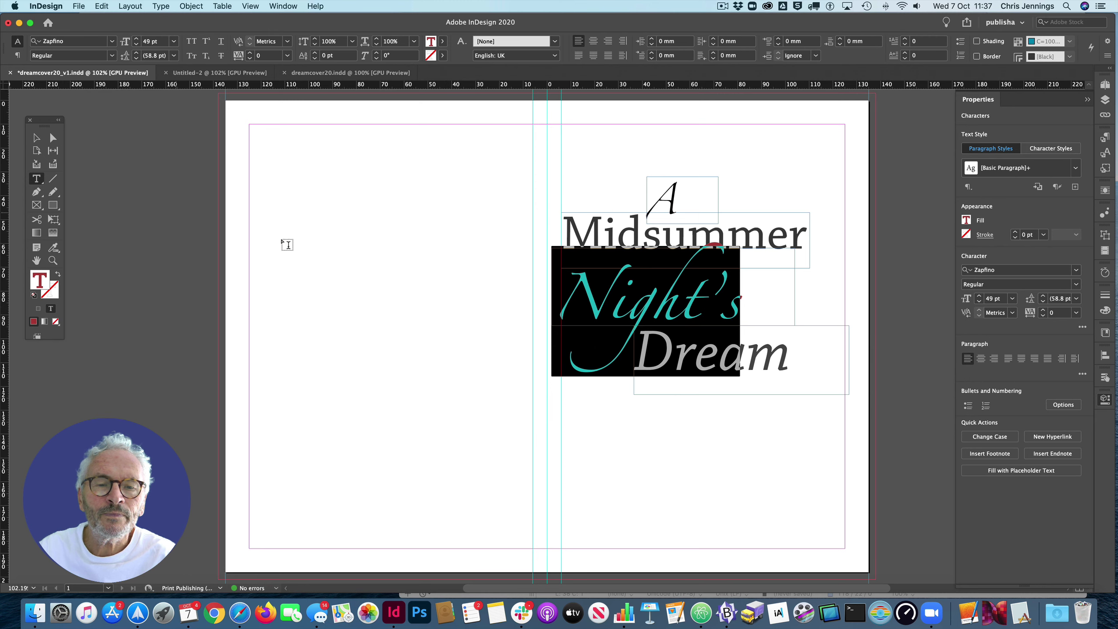
click(512, 278)
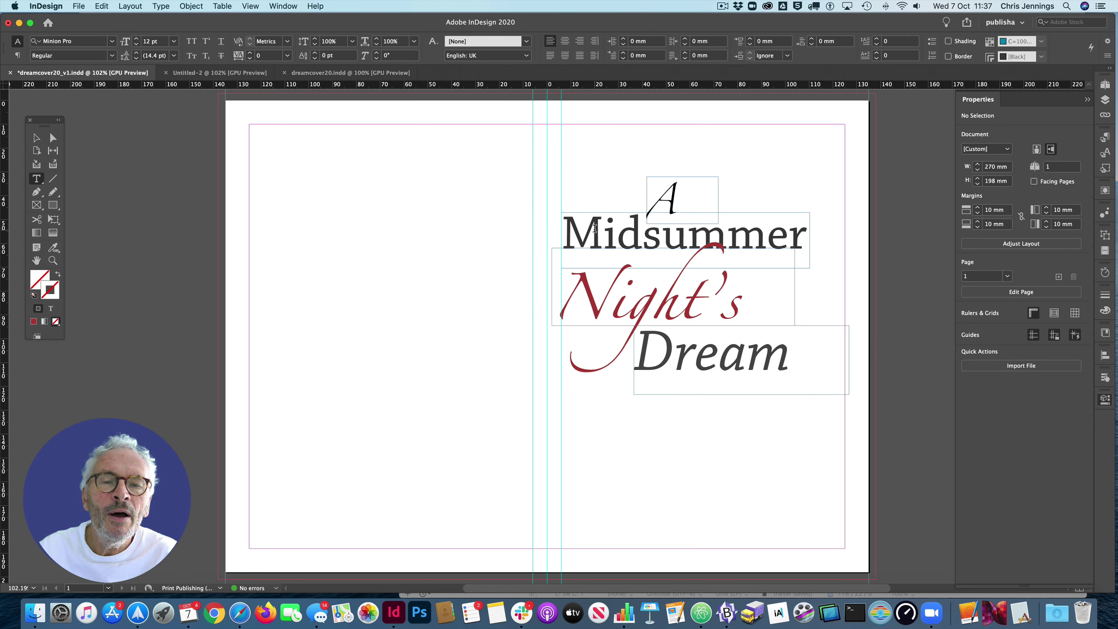
Step: Select the whole Midsummer text and create a new fill swatch for it based on the green C=75 M=5 Y=100 swatch
drag(564, 227, 808, 246)
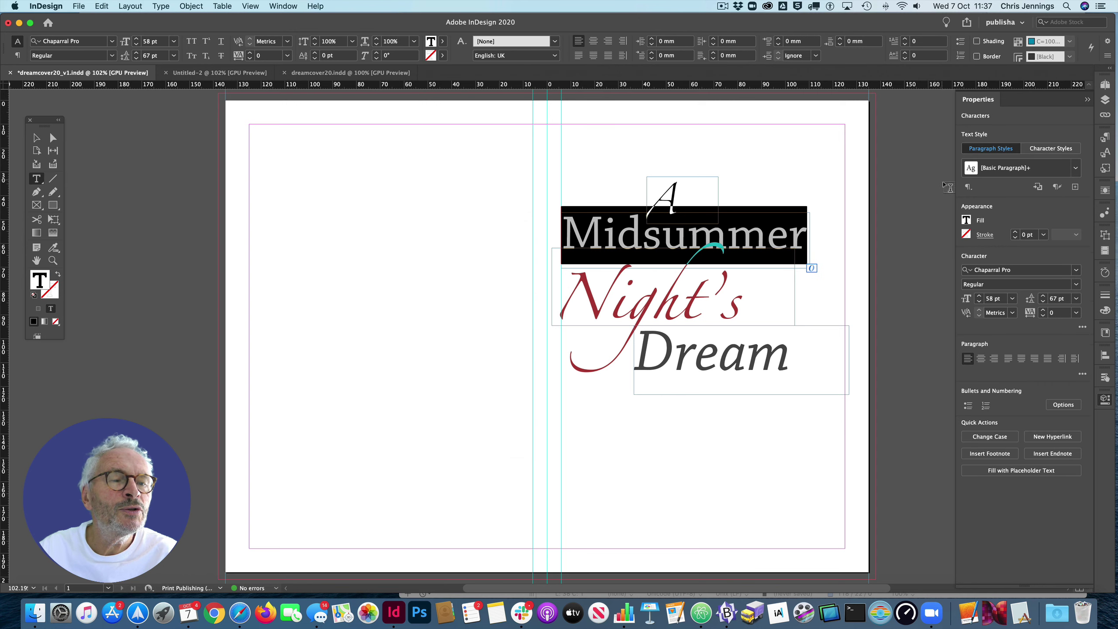
click(967, 221)
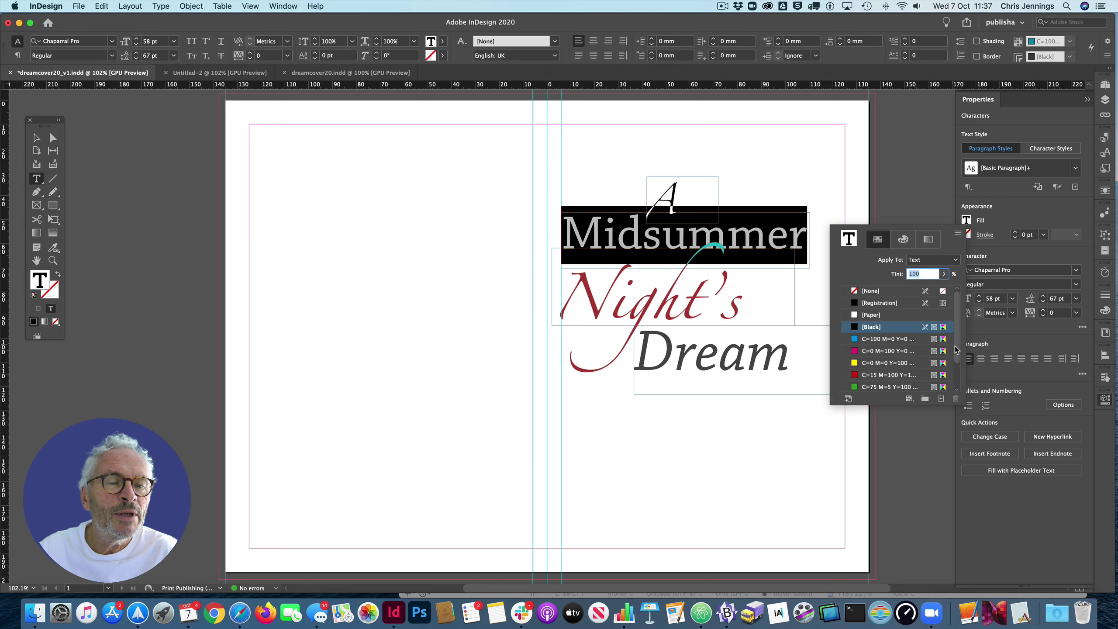
scroll(958, 362, down, 1)
scroll(958, 362, down, 1)
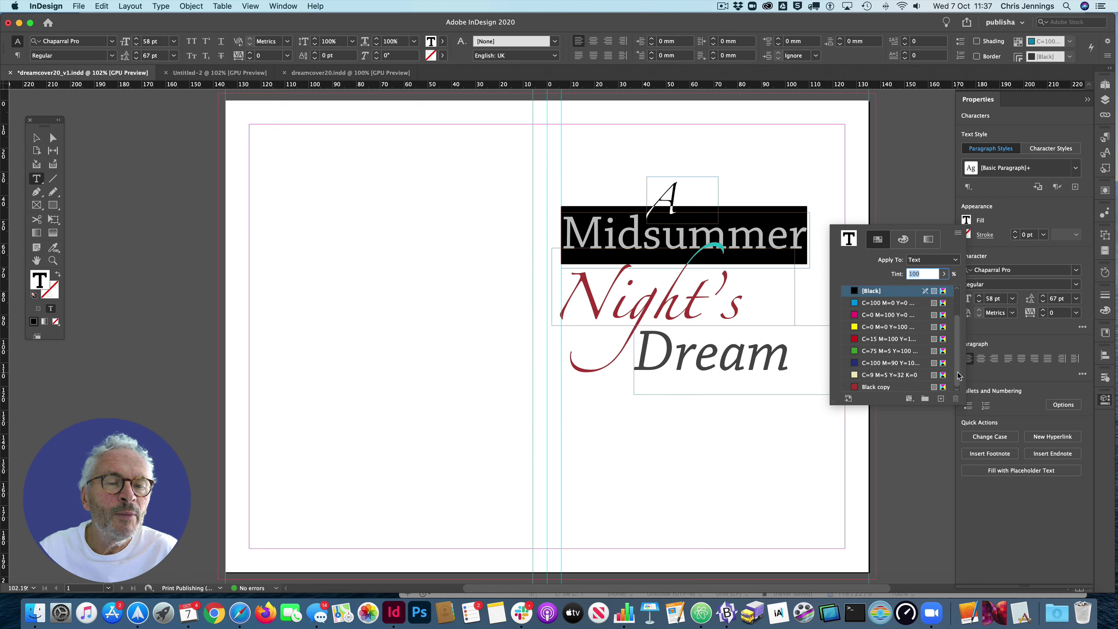
click(874, 358)
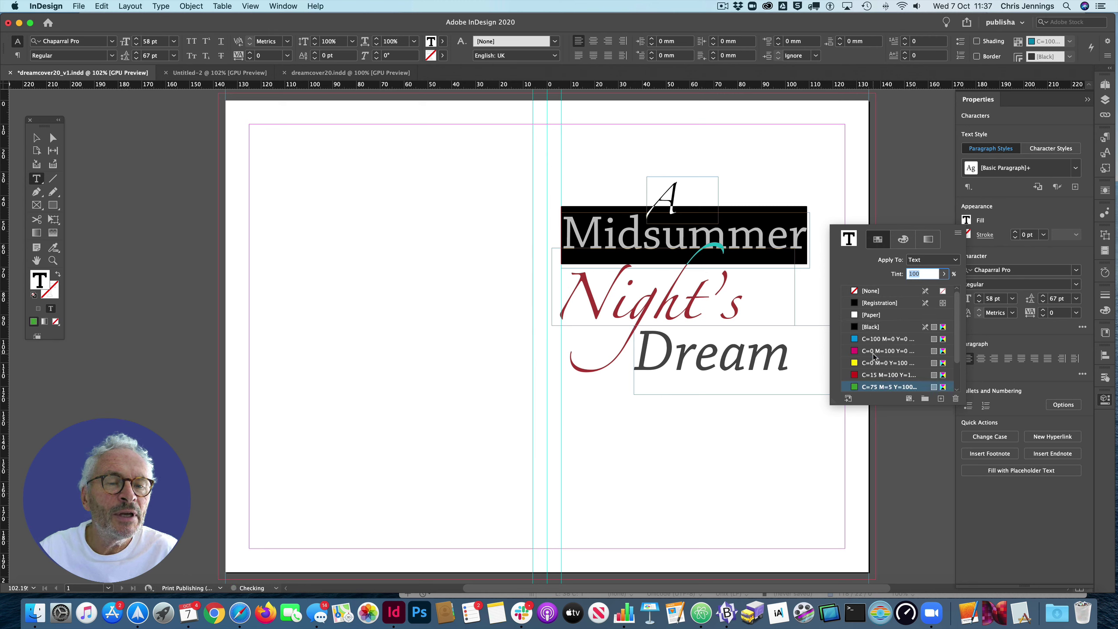
click(941, 400)
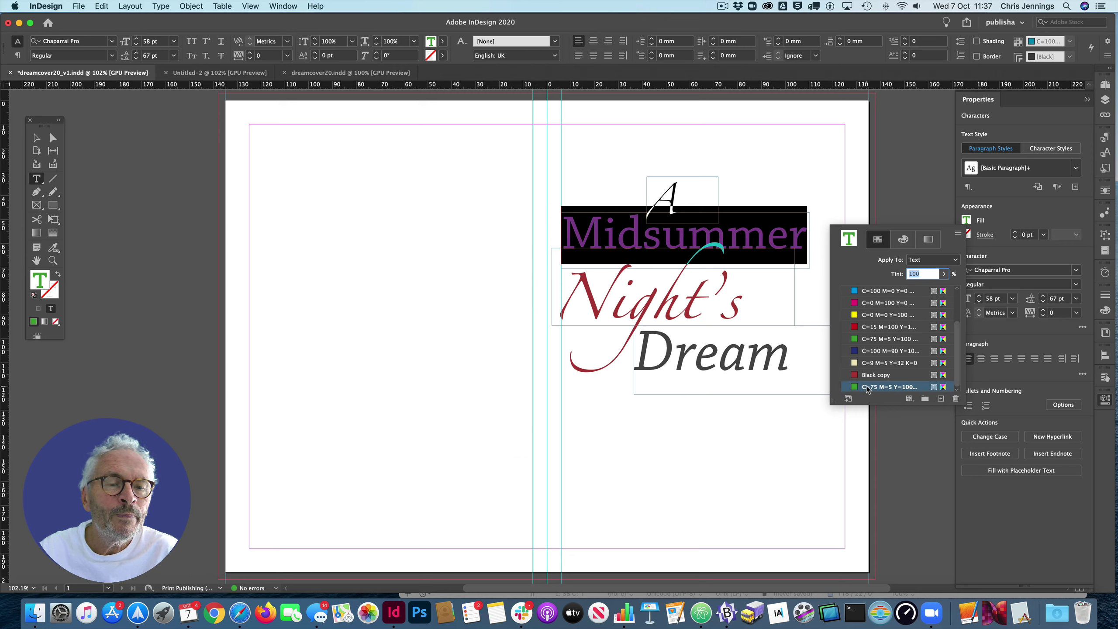
Step: Turn off naming by colour value for the duplicated green swatch and name it Midsummer green
double_click(867, 387)
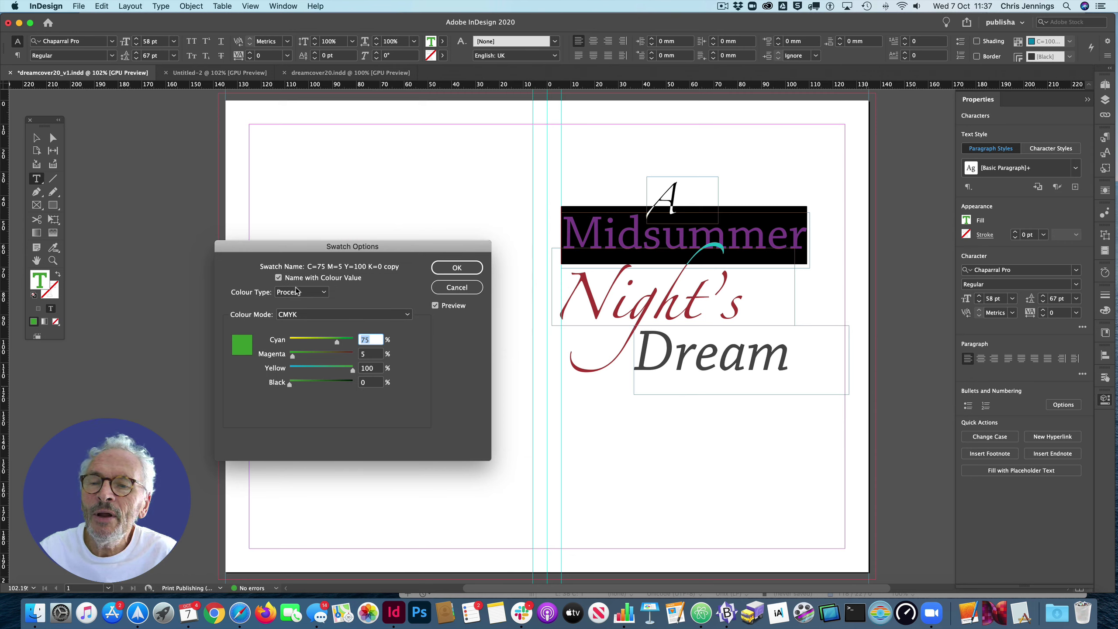
click(277, 278)
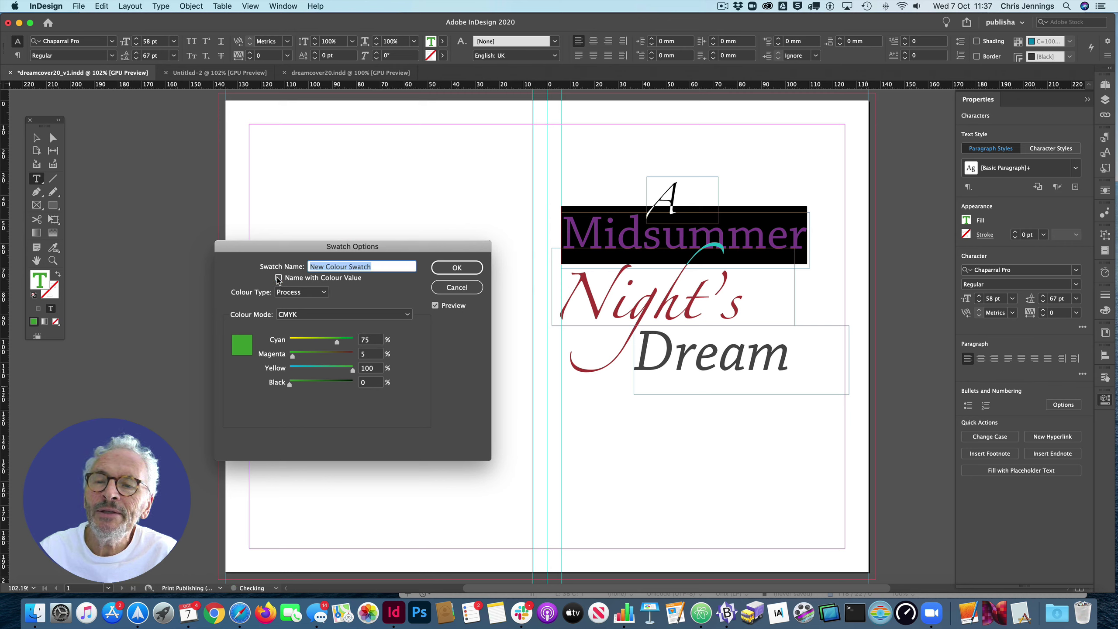
click(379, 268)
drag(378, 268, 302, 266)
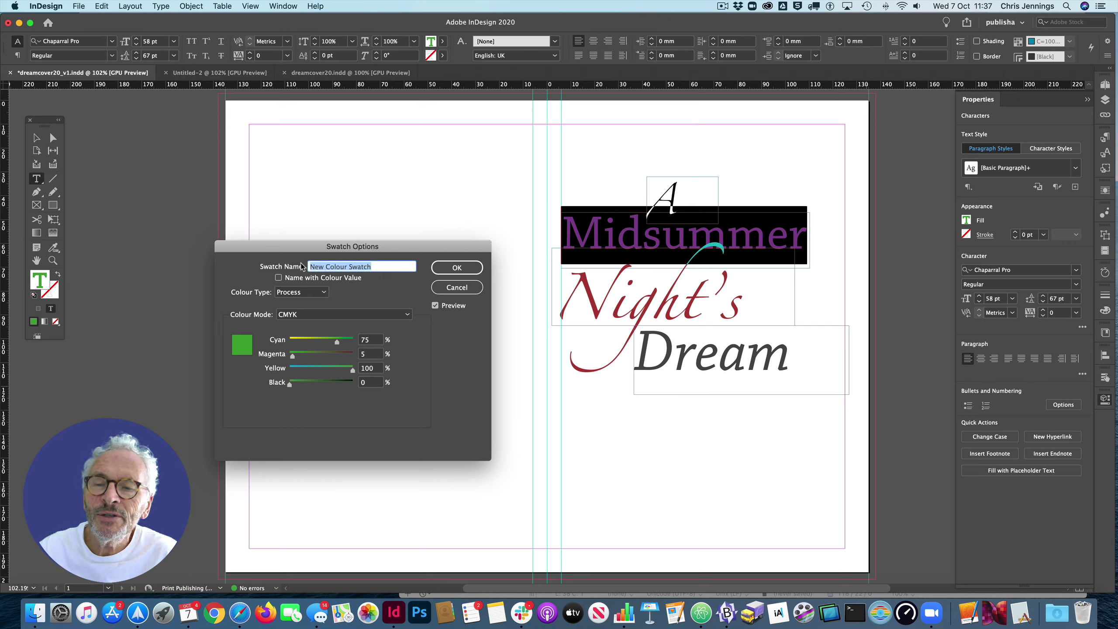
text(Midsummer green)
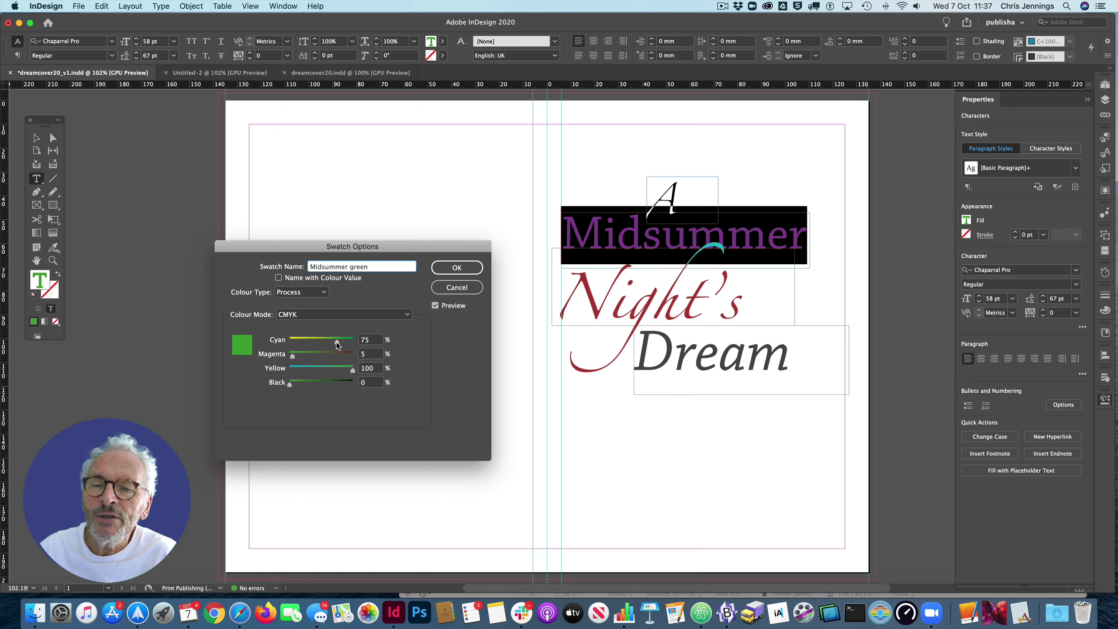
Step: Set the Midsummer green swatch to Cyan 54, Magenta 12, Black 60 and deselect the Midsummer text
drag(336, 342, 324, 340)
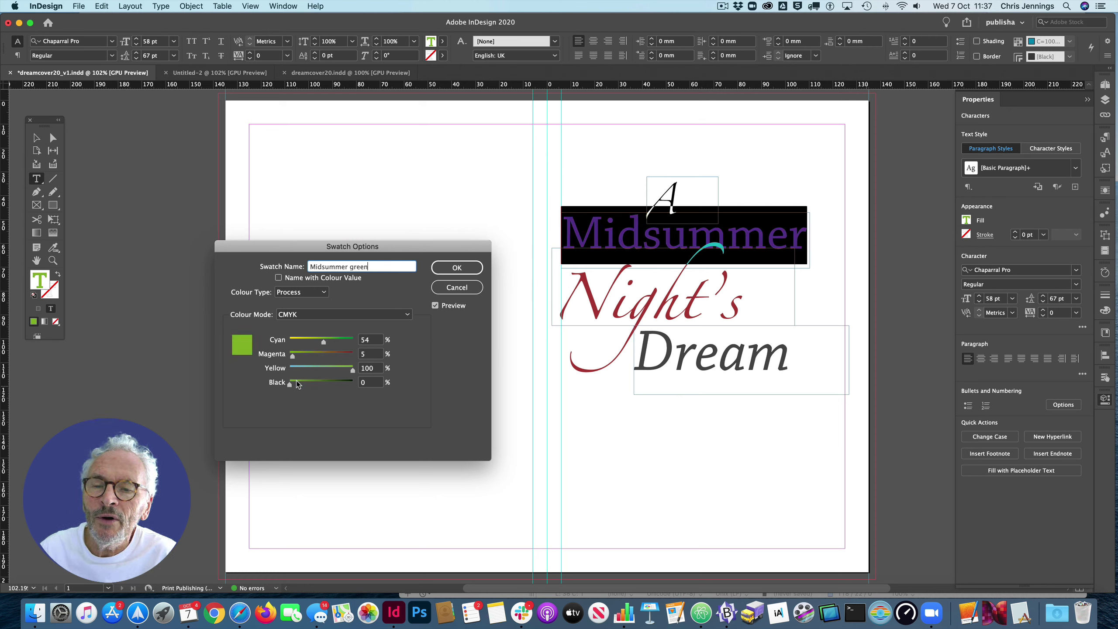
drag(291, 383, 327, 384)
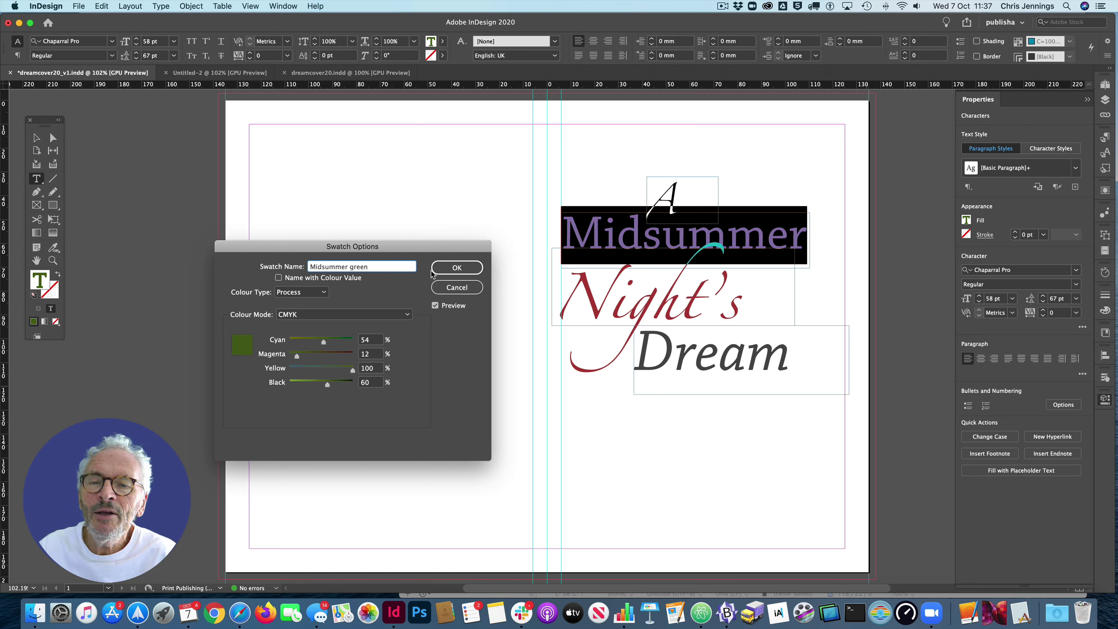
click(457, 268)
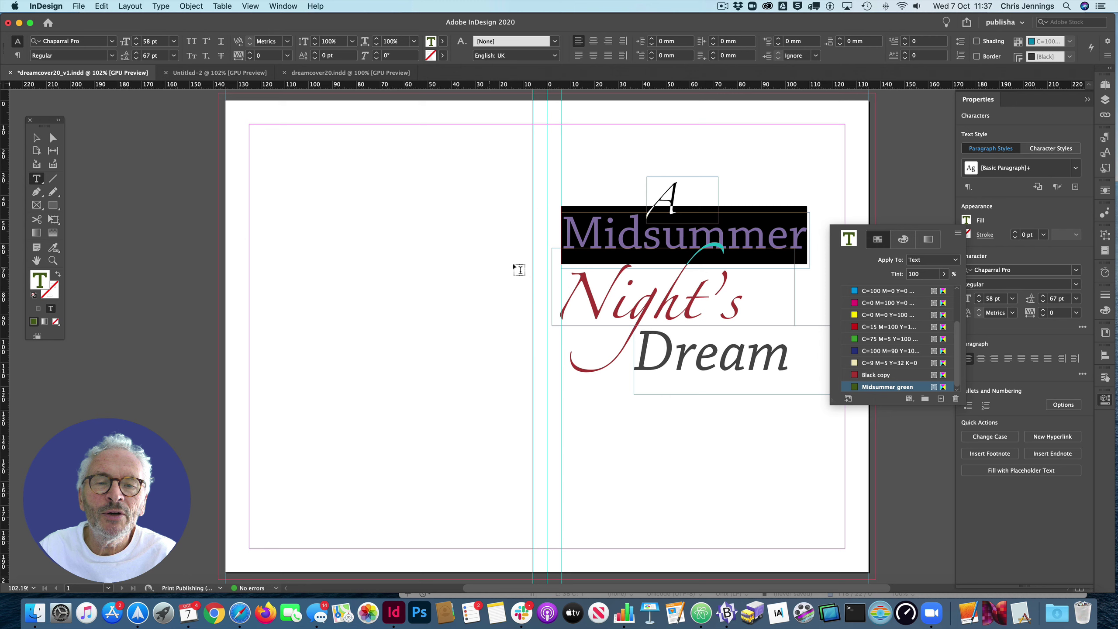
click(563, 231)
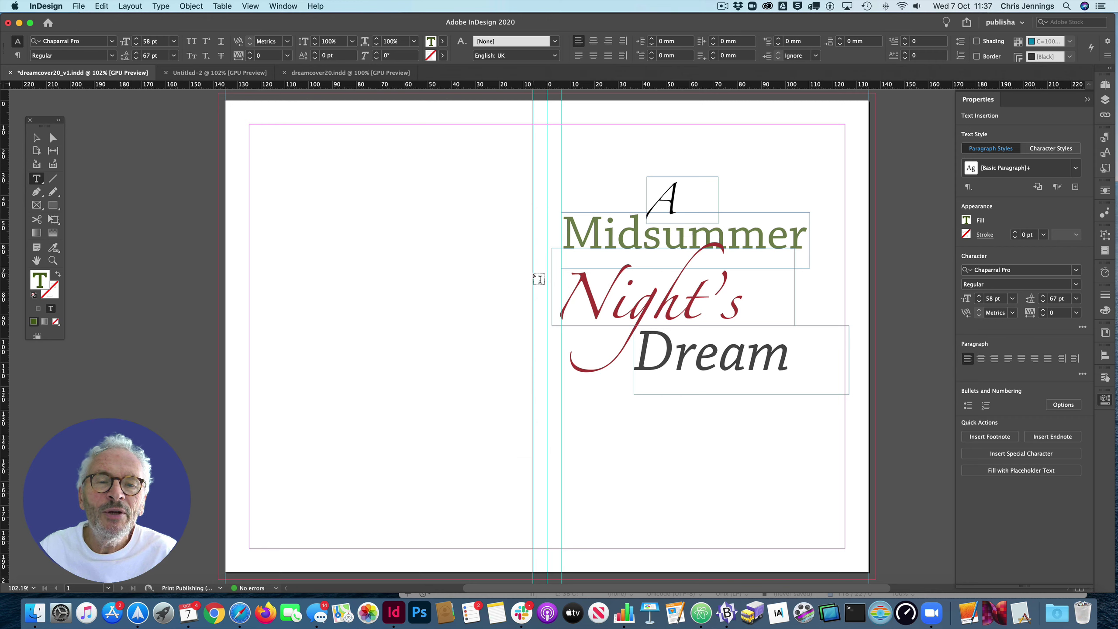
Step: Tighten the title spacing by moving Night's to X 6, Y 58.7 mm, Dream to X 38.25, Y 91.2 mm, and Midsummer to Y 48 mm
click(27, 140)
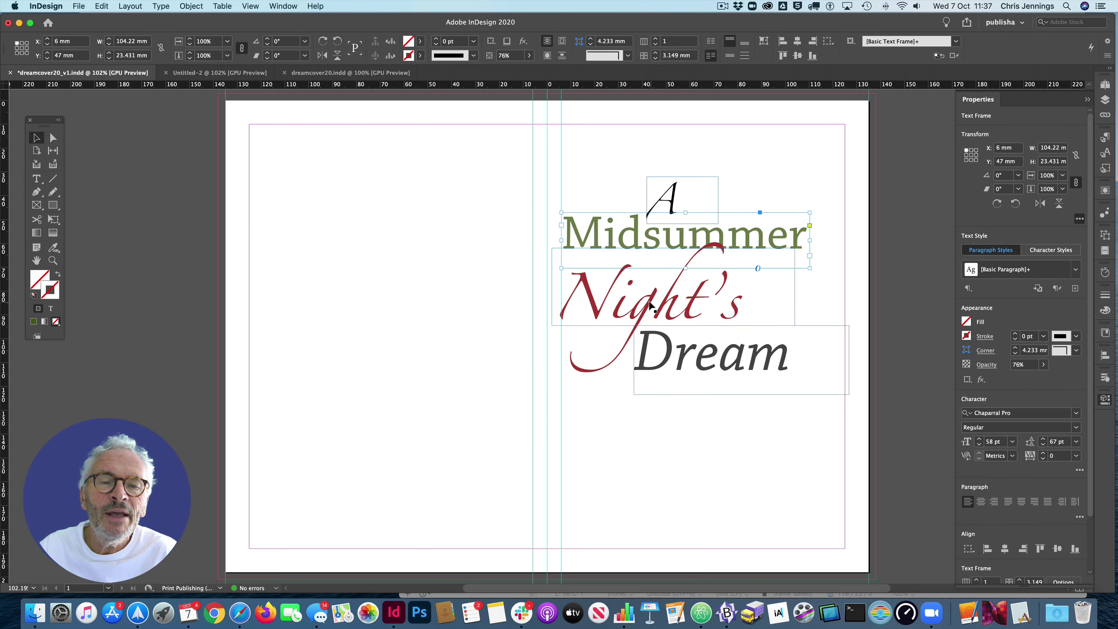
drag(663, 308, 686, 300)
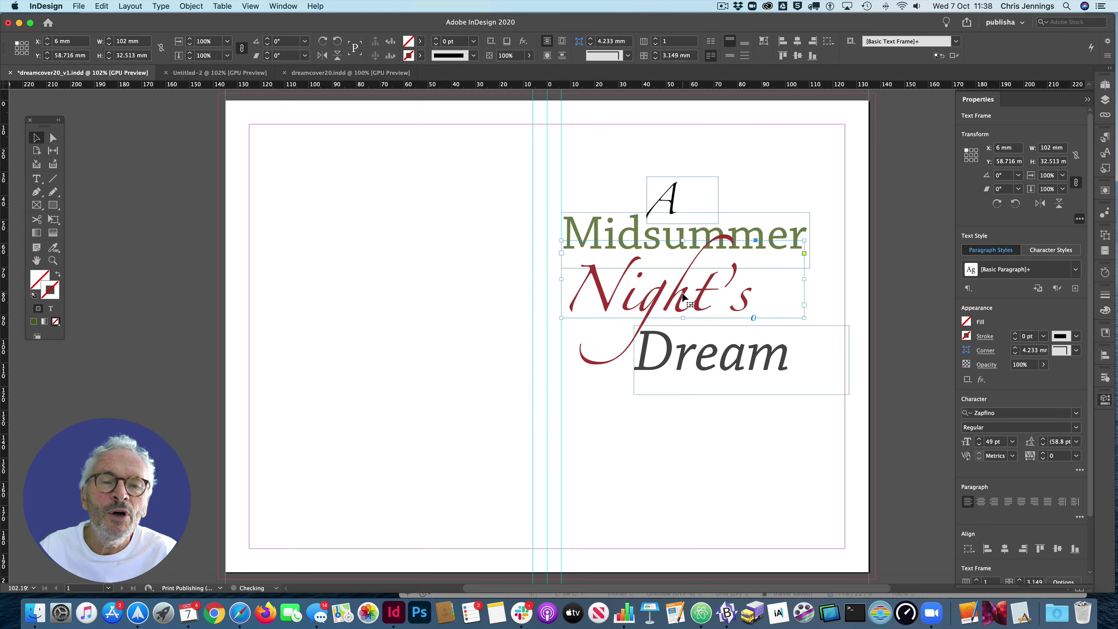
drag(665, 352, 667, 345)
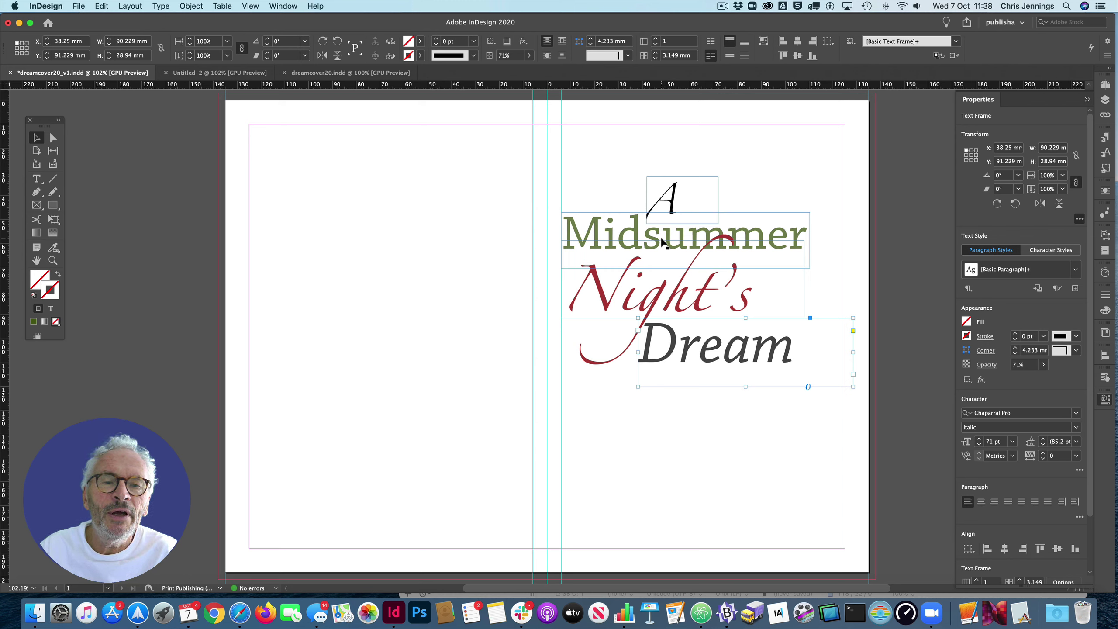
drag(663, 244, 663, 246)
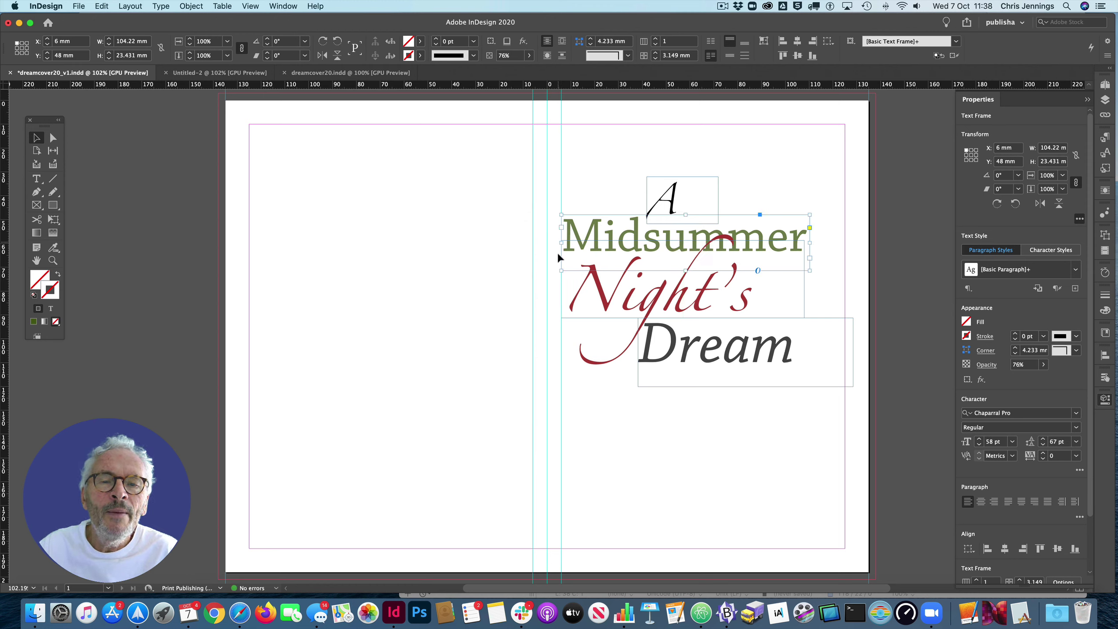
click(462, 245)
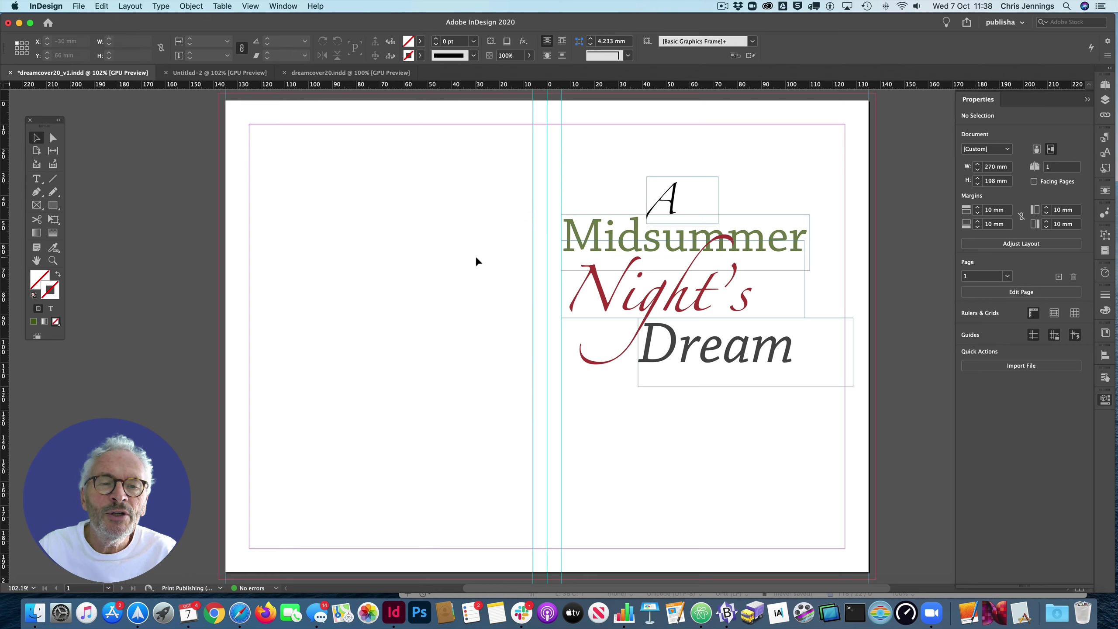
click(667, 196)
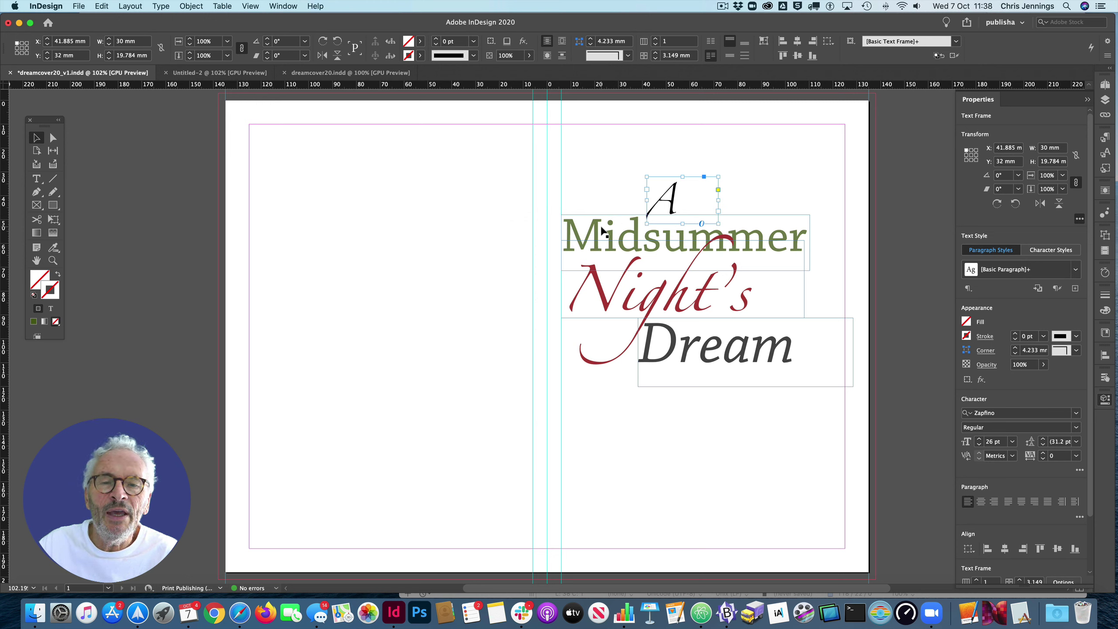
shift+click(603, 249)
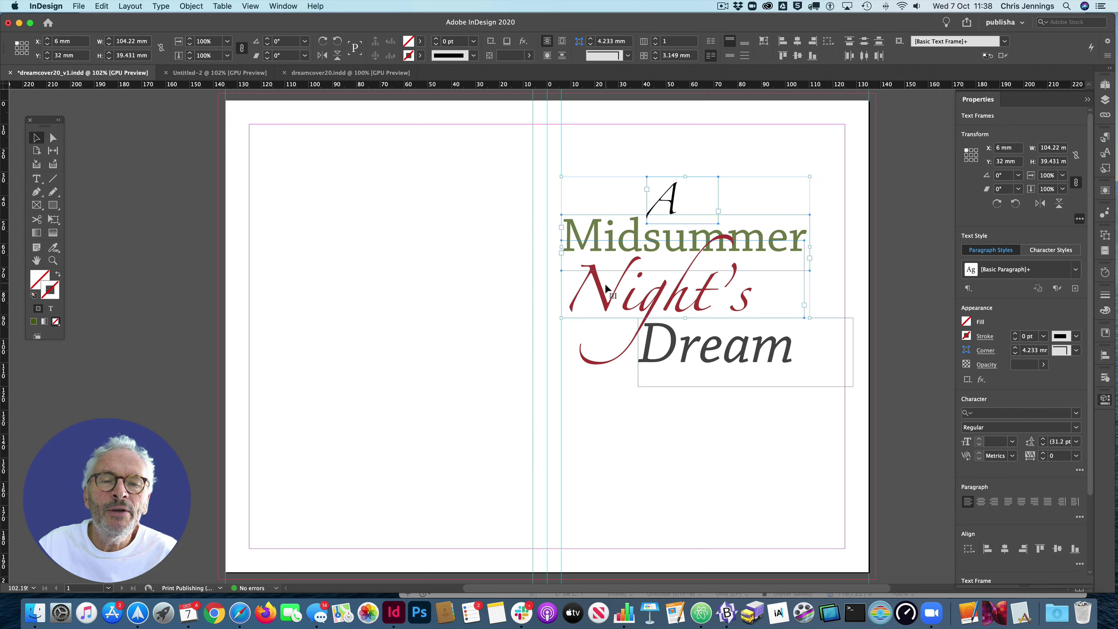
shift+click(653, 336)
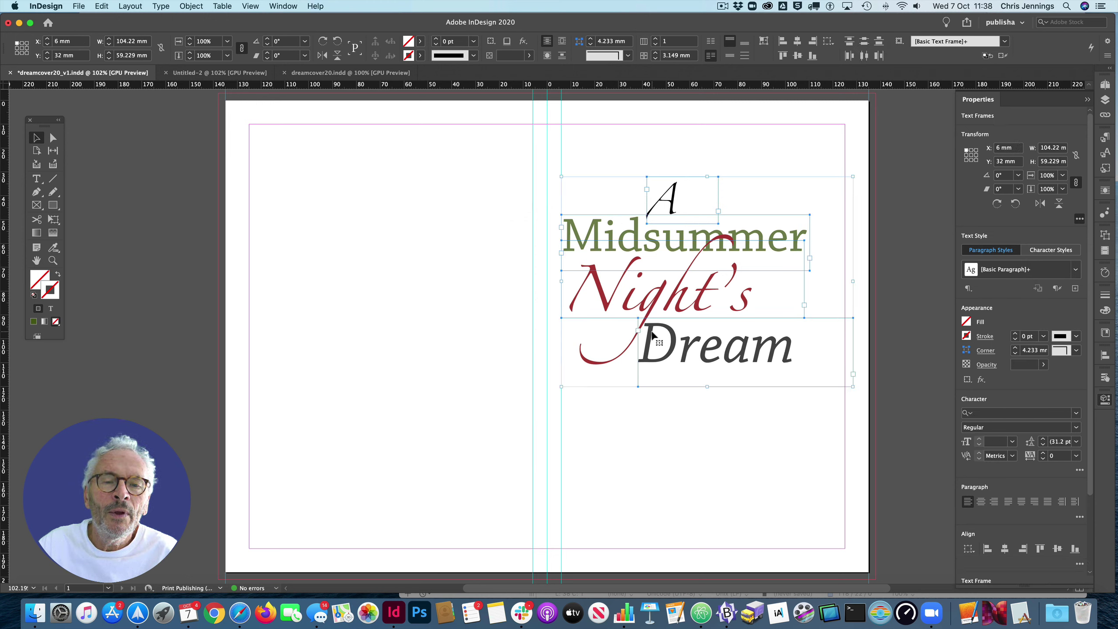
click(612, 388)
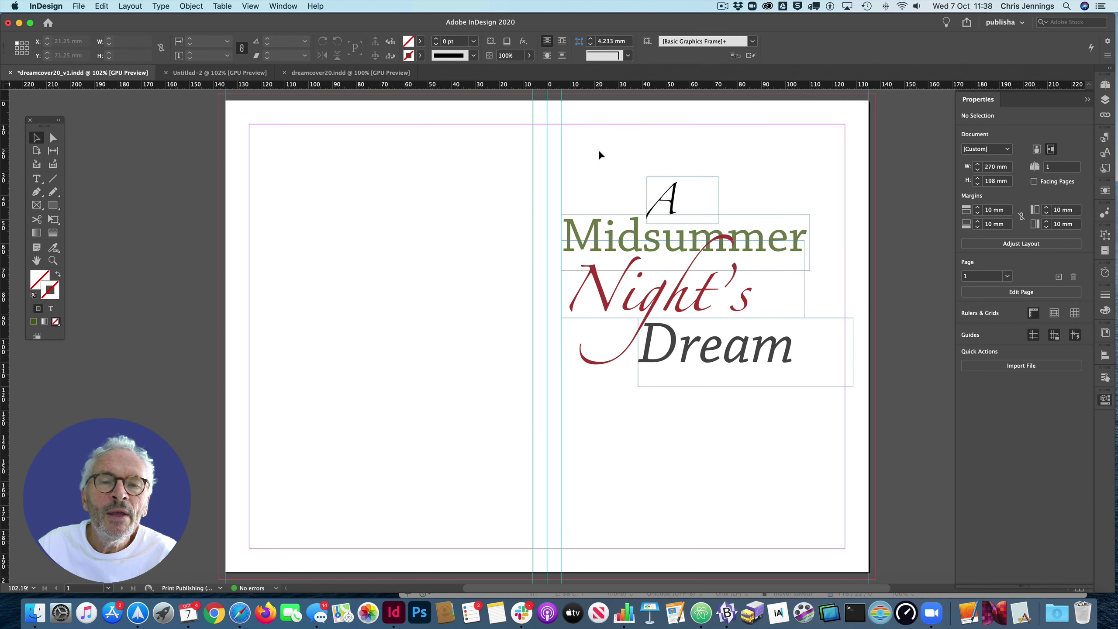
Step: Group the four title word frames and shift the group to X 11.75 mm and slightly higher on the front cover
drag(584, 147, 763, 420)
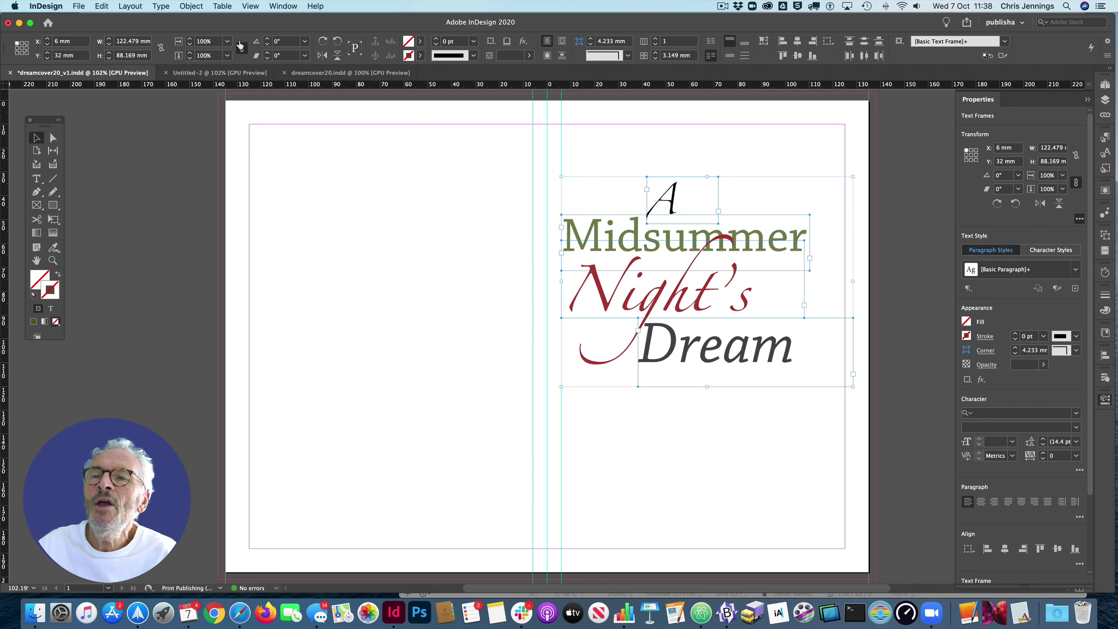
click(187, 6)
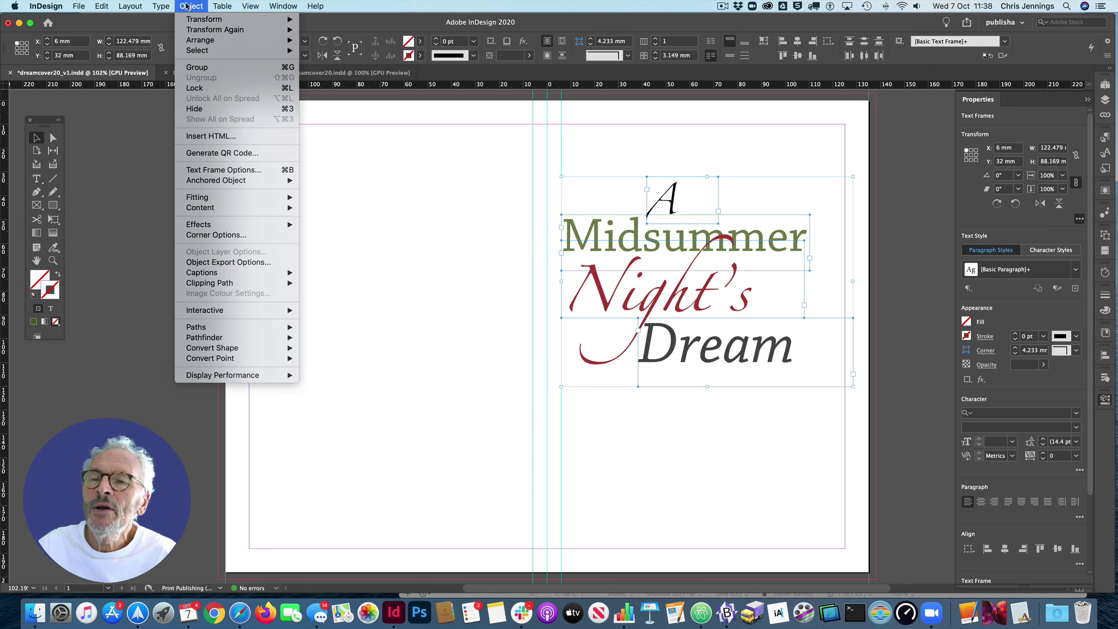
click(193, 65)
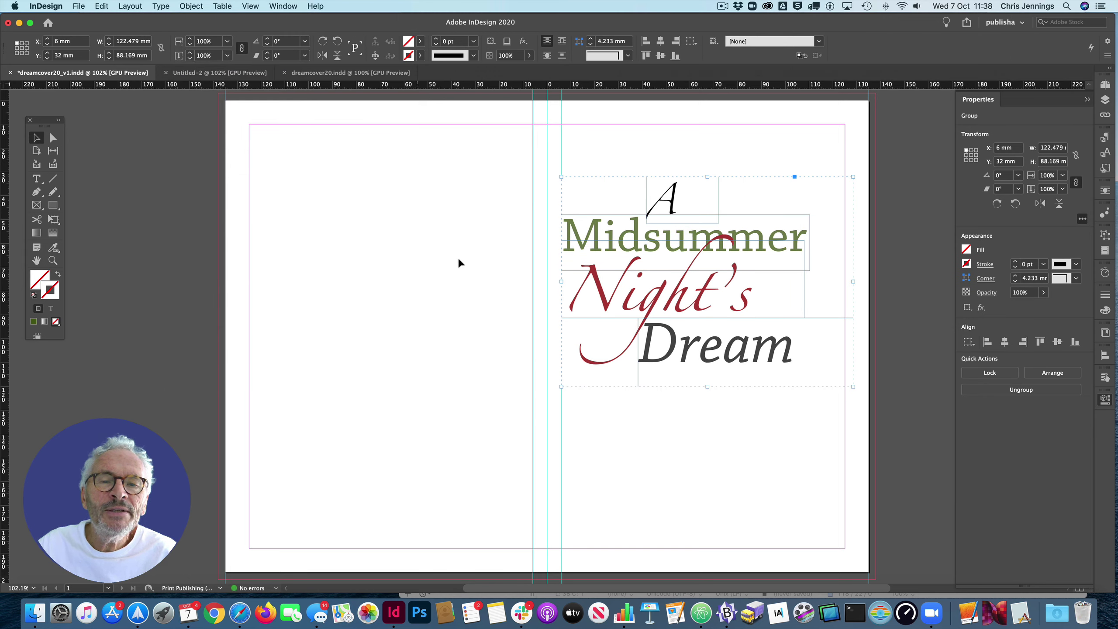
mouse_move(667, 243)
mouse_down()
mouse_move(672, 254)
mouse_move(678, 242)
mouse_up()
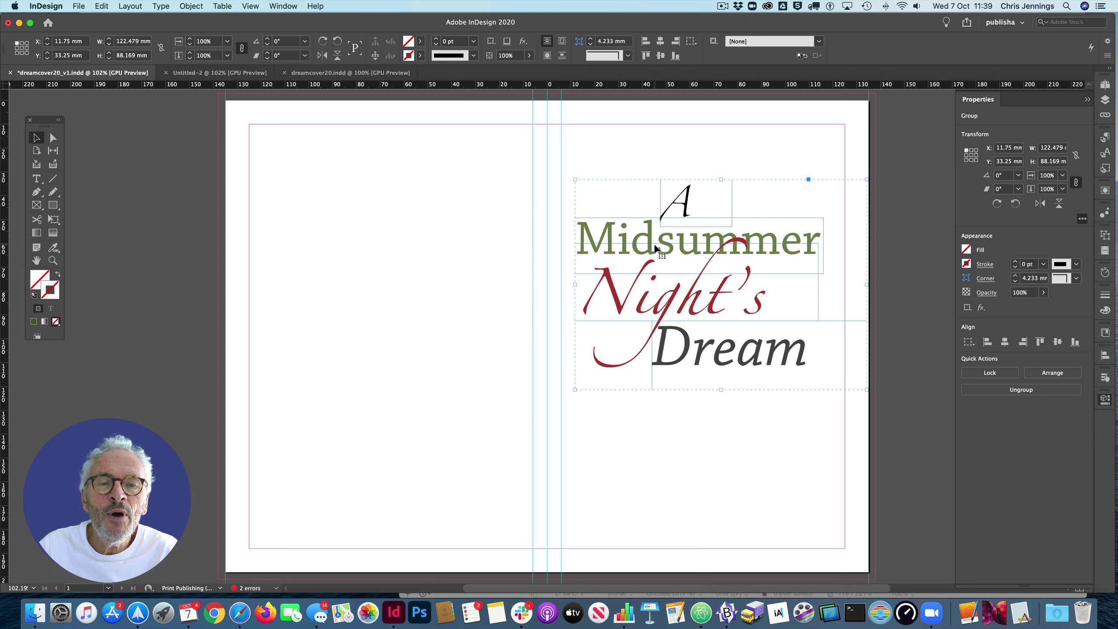
drag(656, 249, 656, 242)
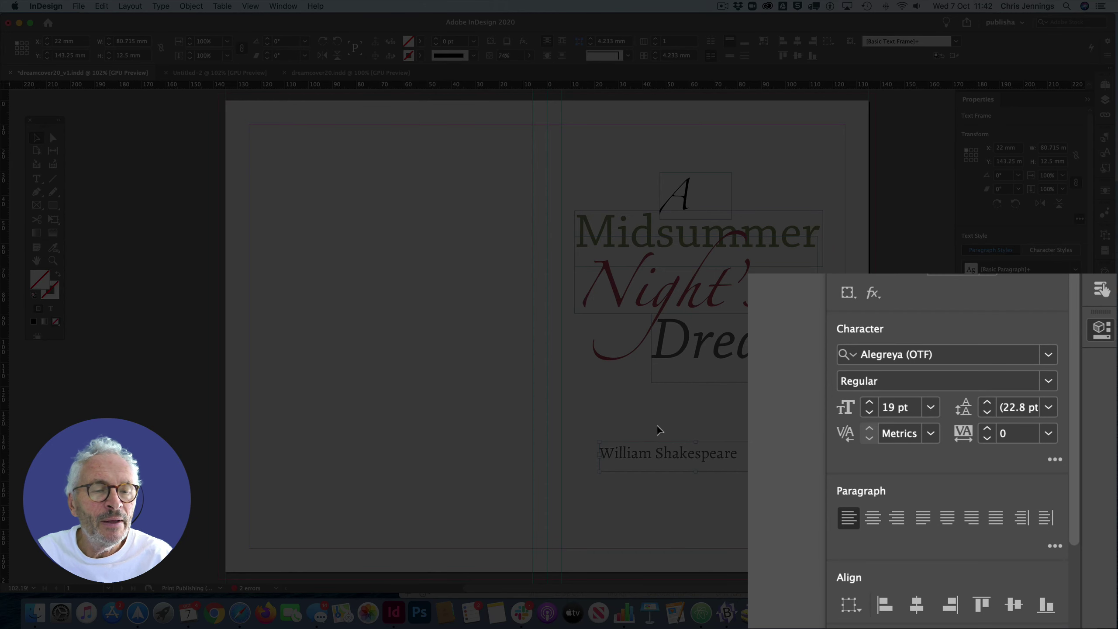
Step: Set only the word Shakespeare in the author line to Alegreya Bold and deselect it
click(1049, 381)
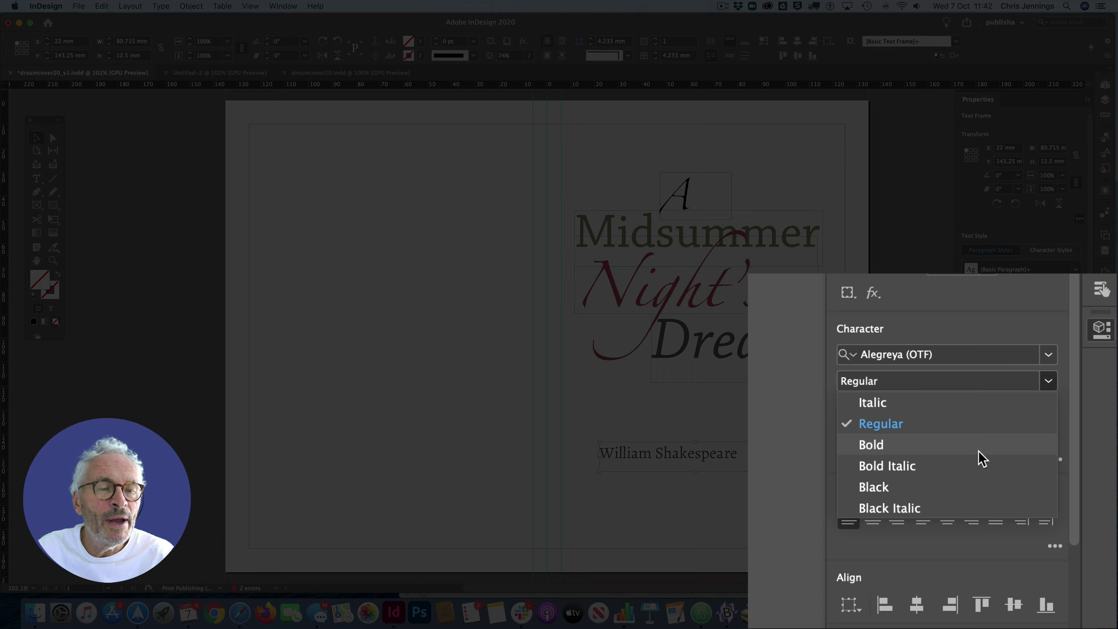
click(674, 457)
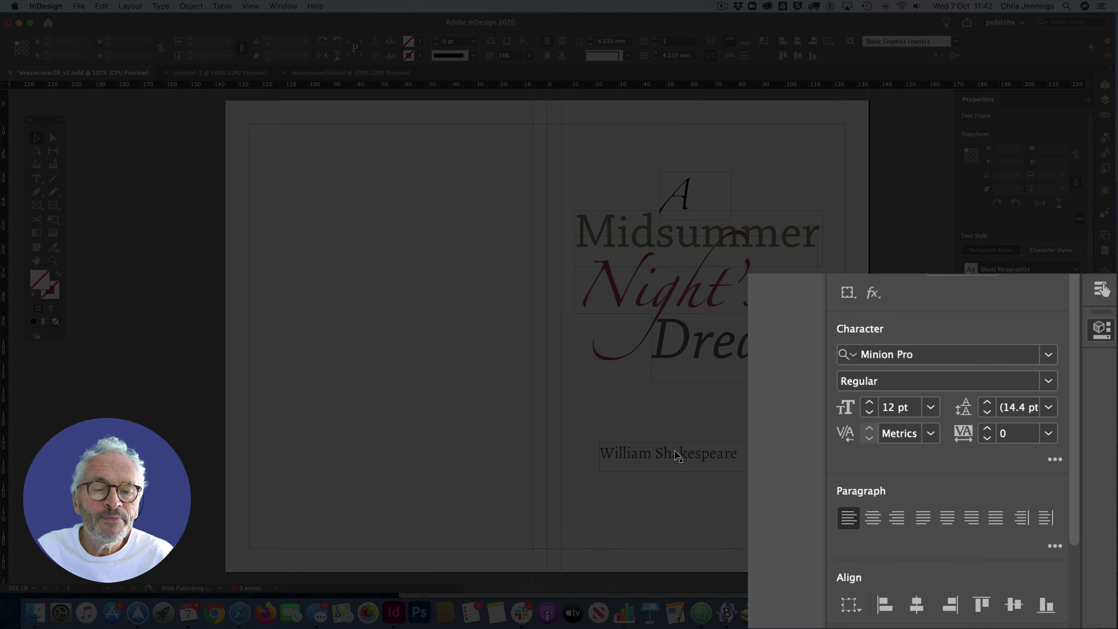
double_click(663, 453)
drag(655, 454, 737, 454)
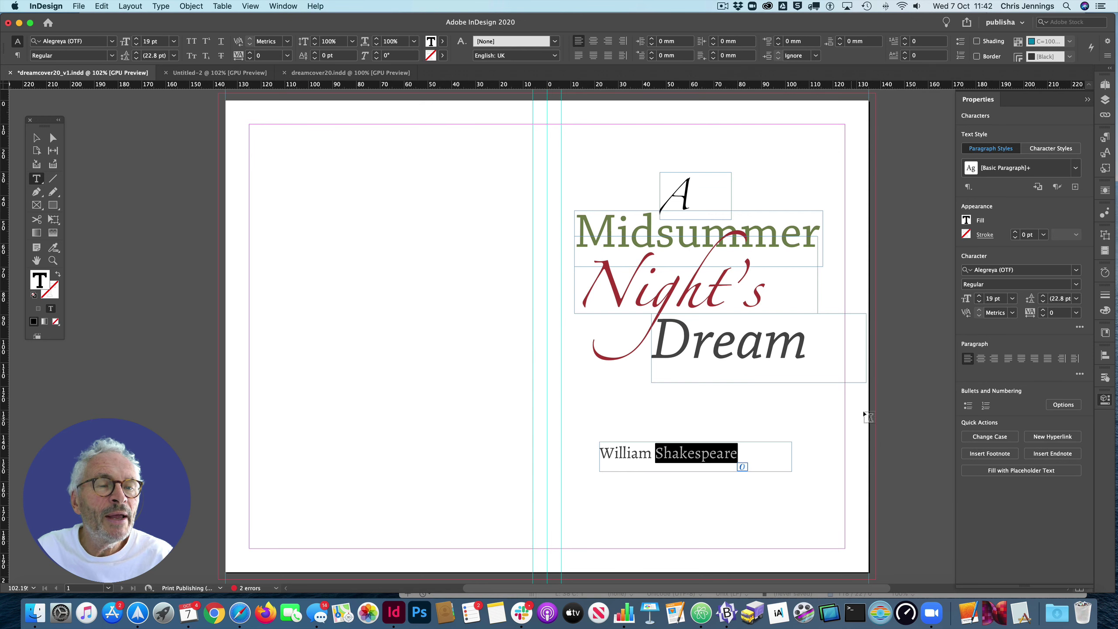
click(1077, 285)
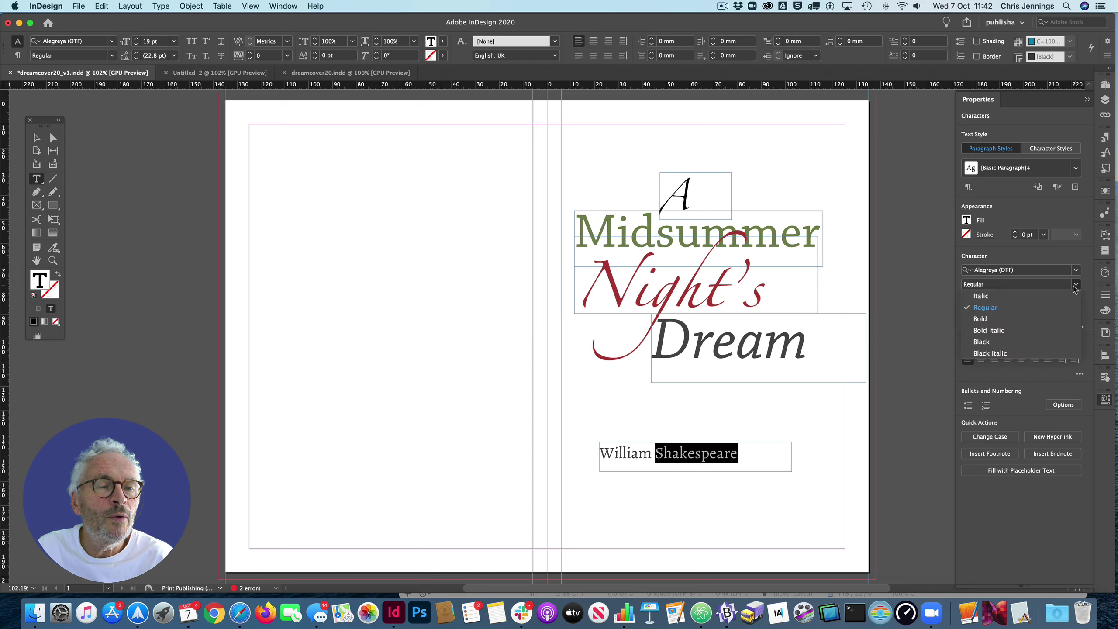
click(995, 325)
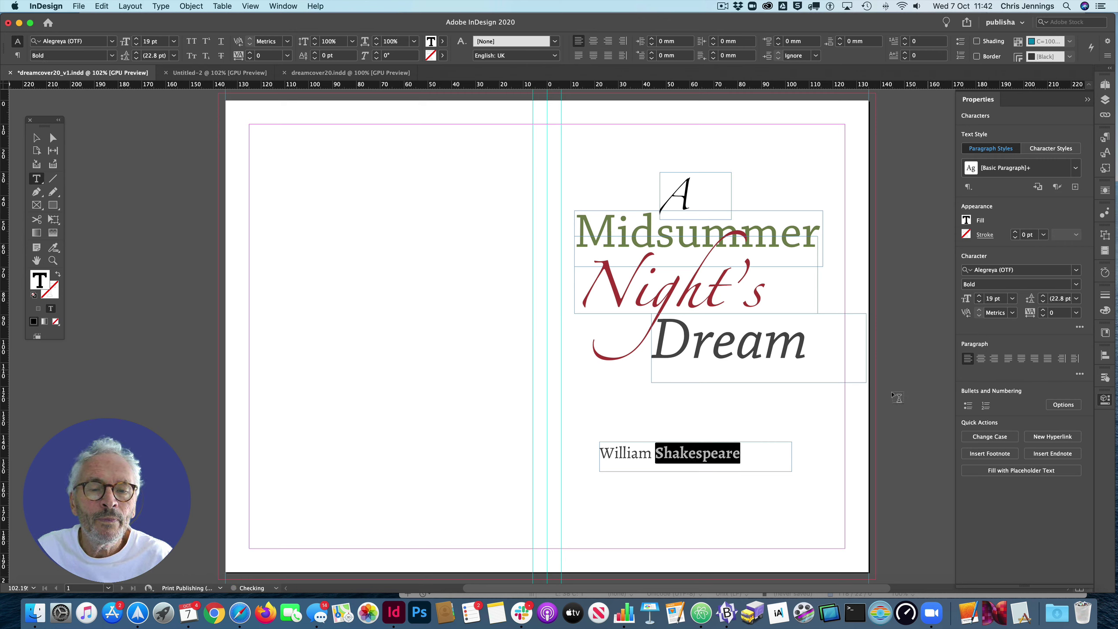
click(754, 454)
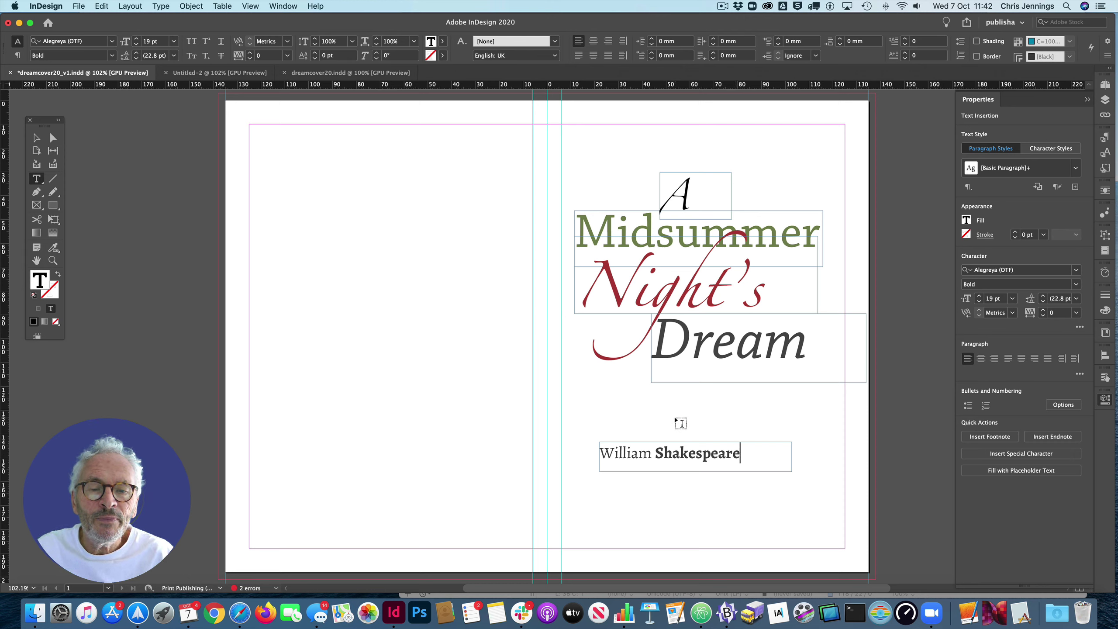
Step: Move the William Shakespeare text frame to X 23.25 mm, keeping Y at 143.25 mm
click(36, 138)
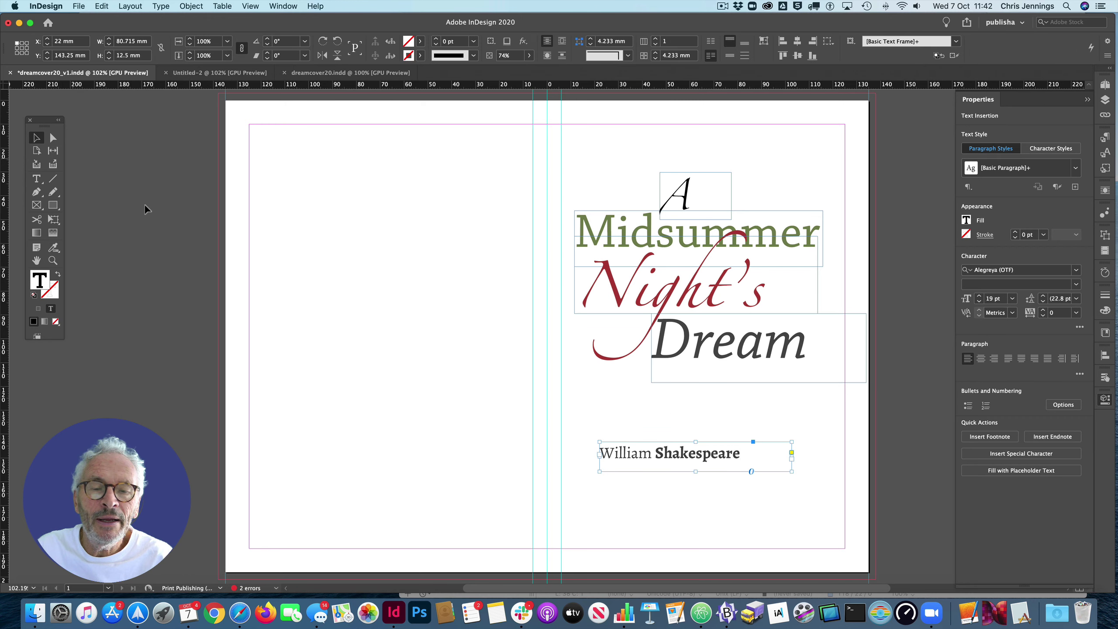
drag(678, 454, 681, 455)
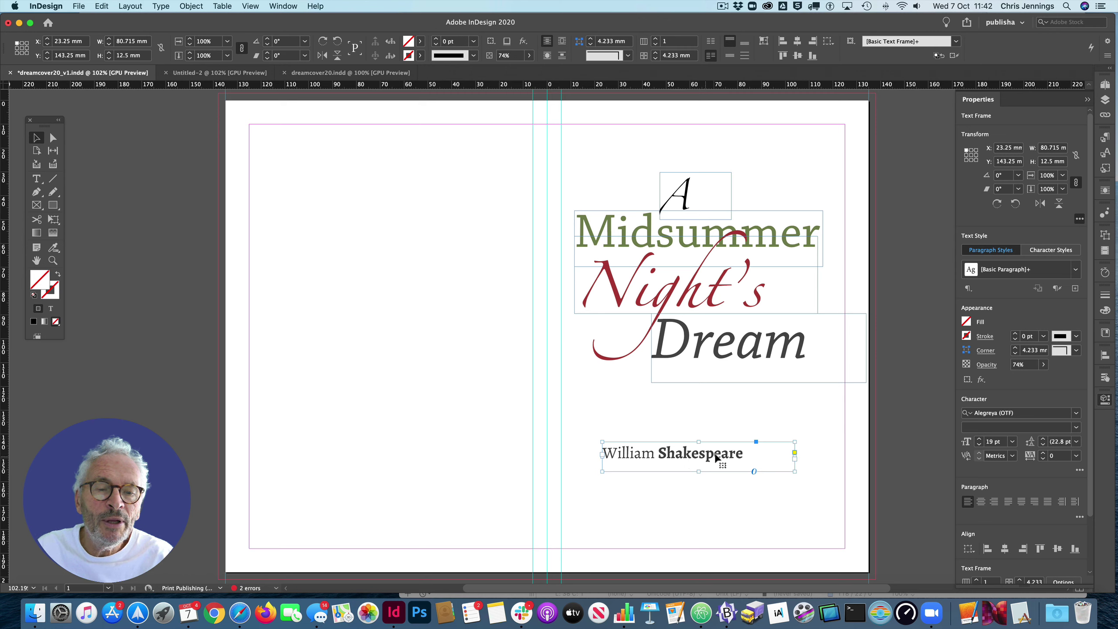
Step: Move the William Shakespeare text frame to X 36.5 mm, Y 142.5 mm
drag(679, 454, 714, 453)
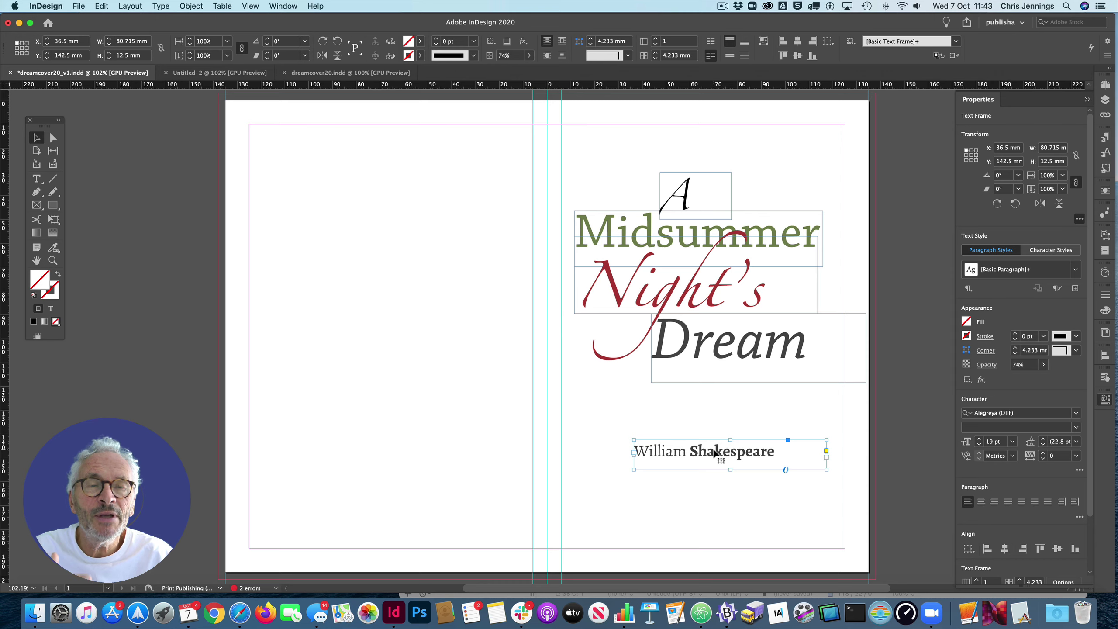
click(722, 6)
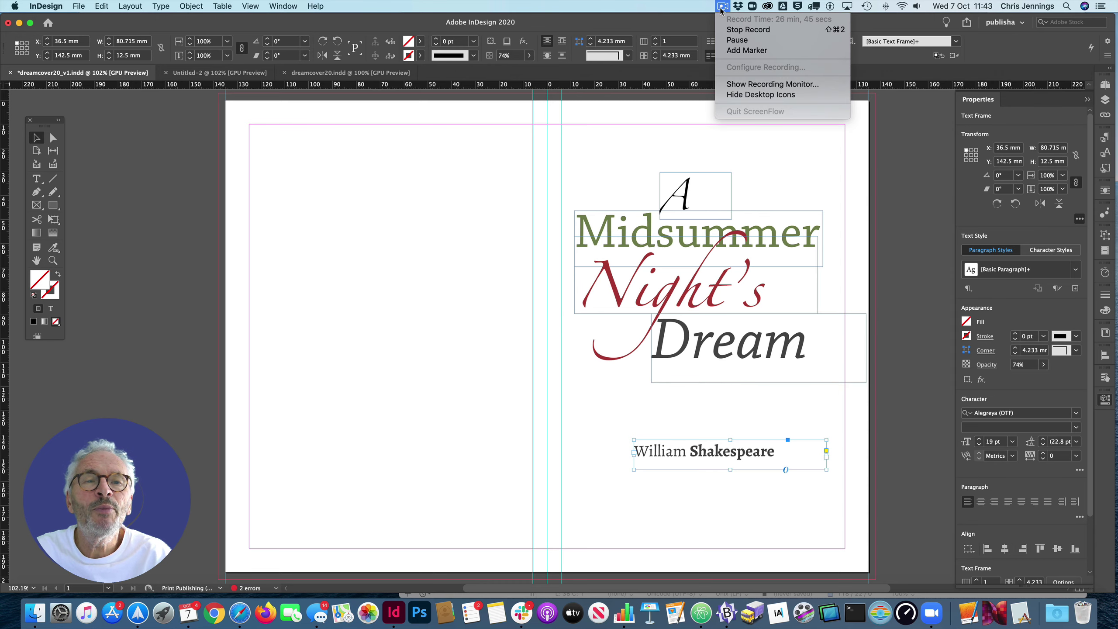
click(736, 40)
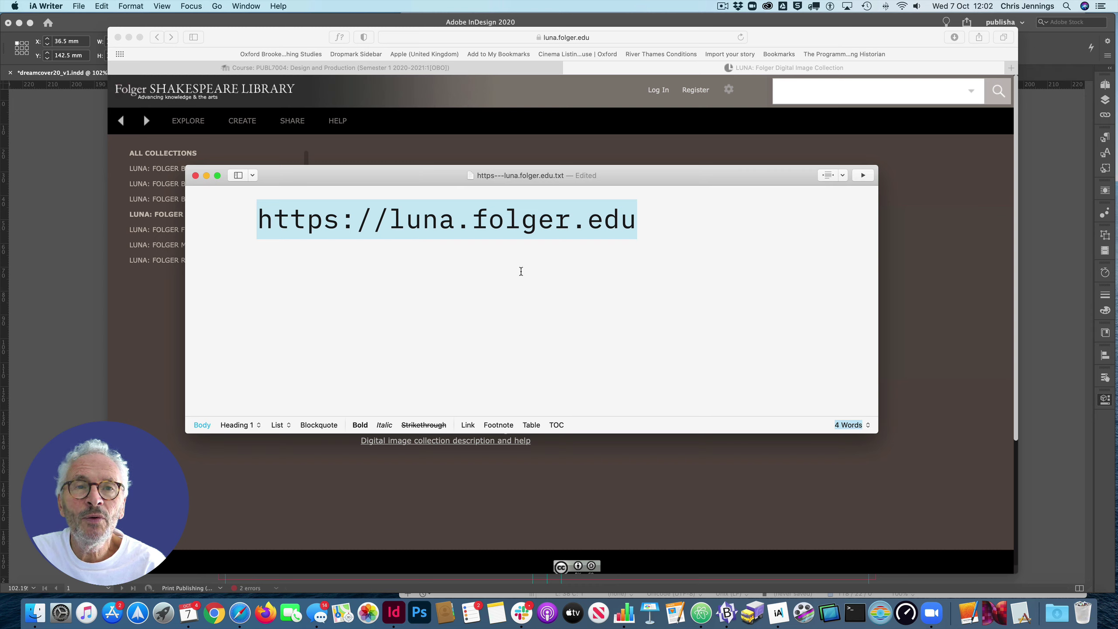
Step: Switch to Safari and search the Folger Digital Image Collection for "A Midsummer Night's Dream"
click(442, 142)
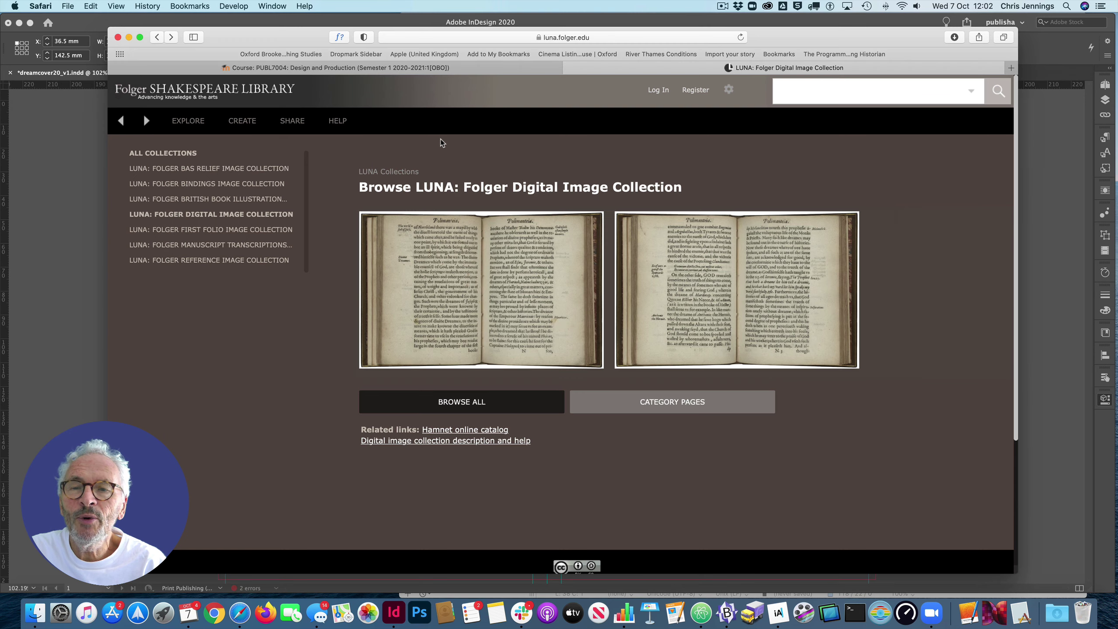
click(785, 93)
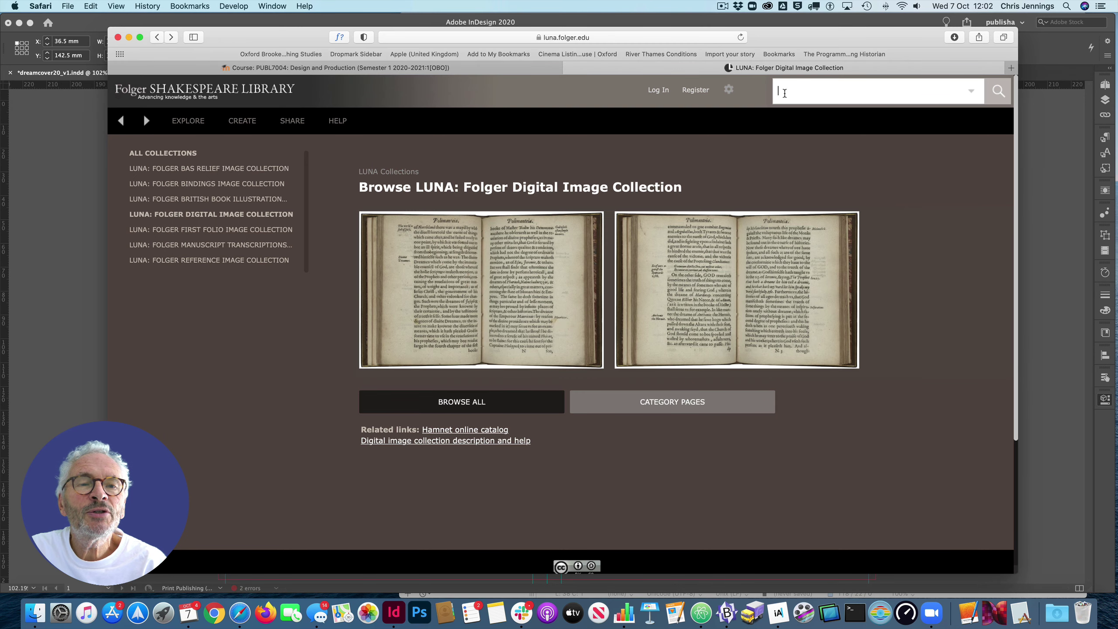
text(A )
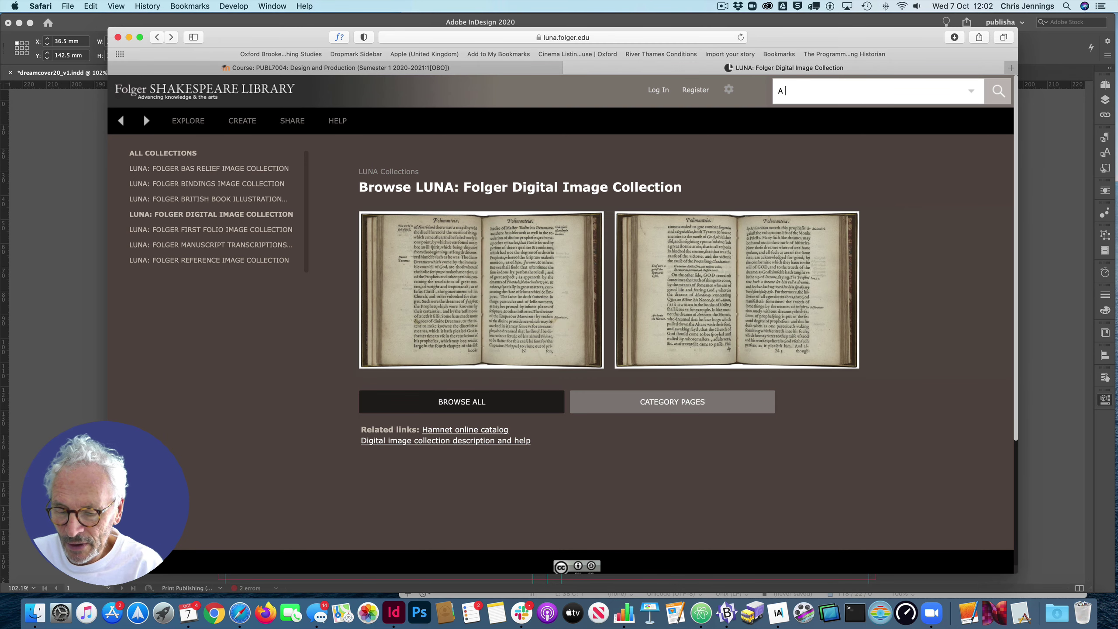
text(Midsumm)
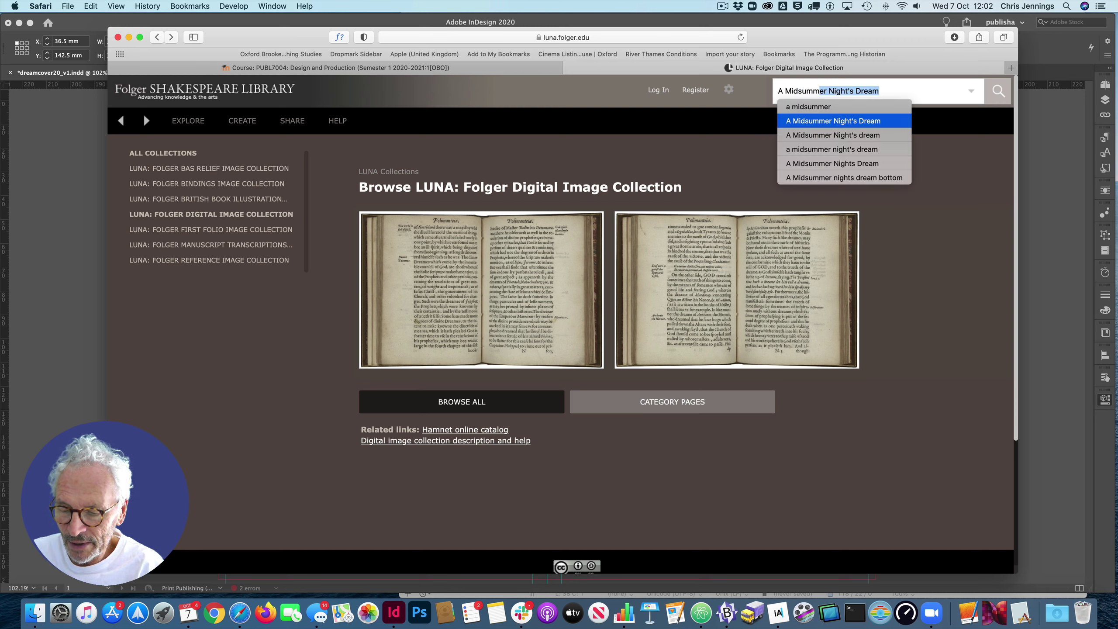
text(er Nigh)
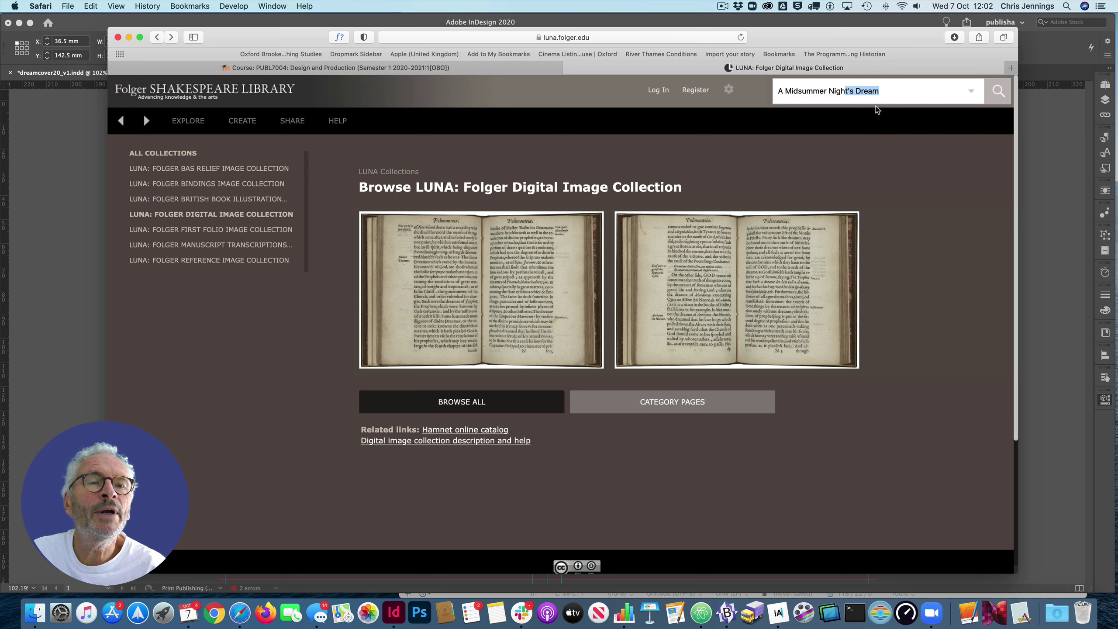
click(886, 91)
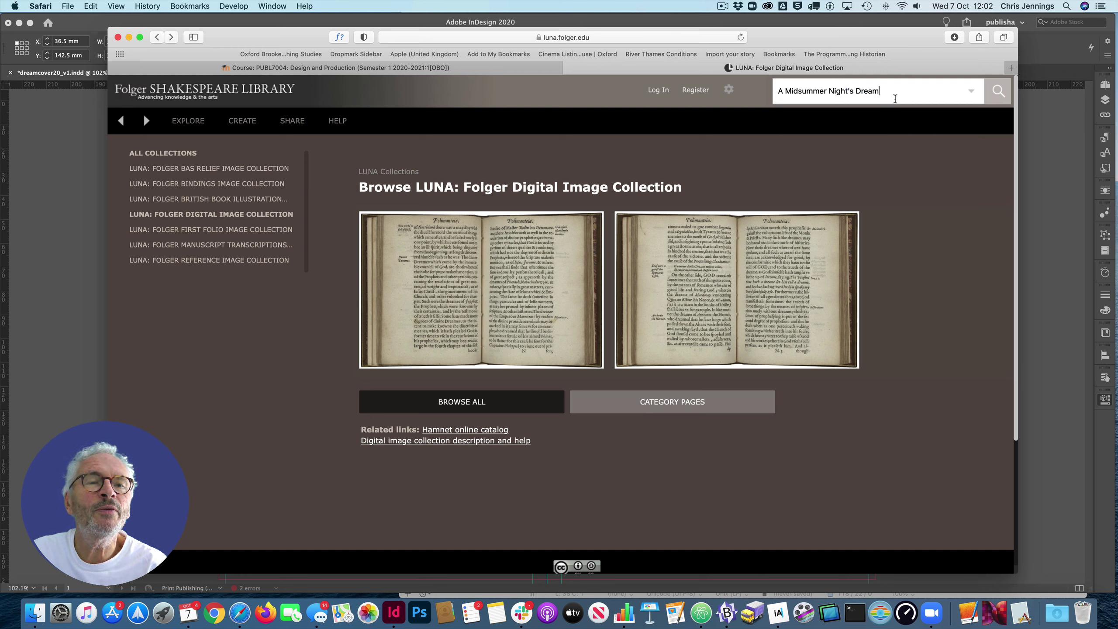
click(999, 92)
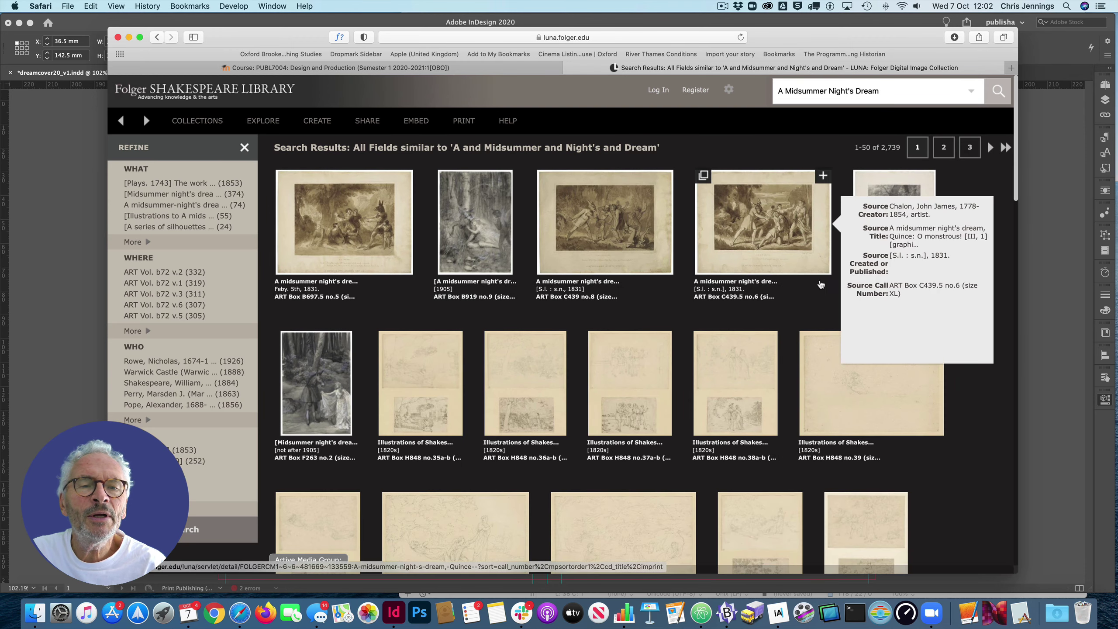
Step: Look through the first page of image search results and go on to the second page
scroll(959, 283, down, 12)
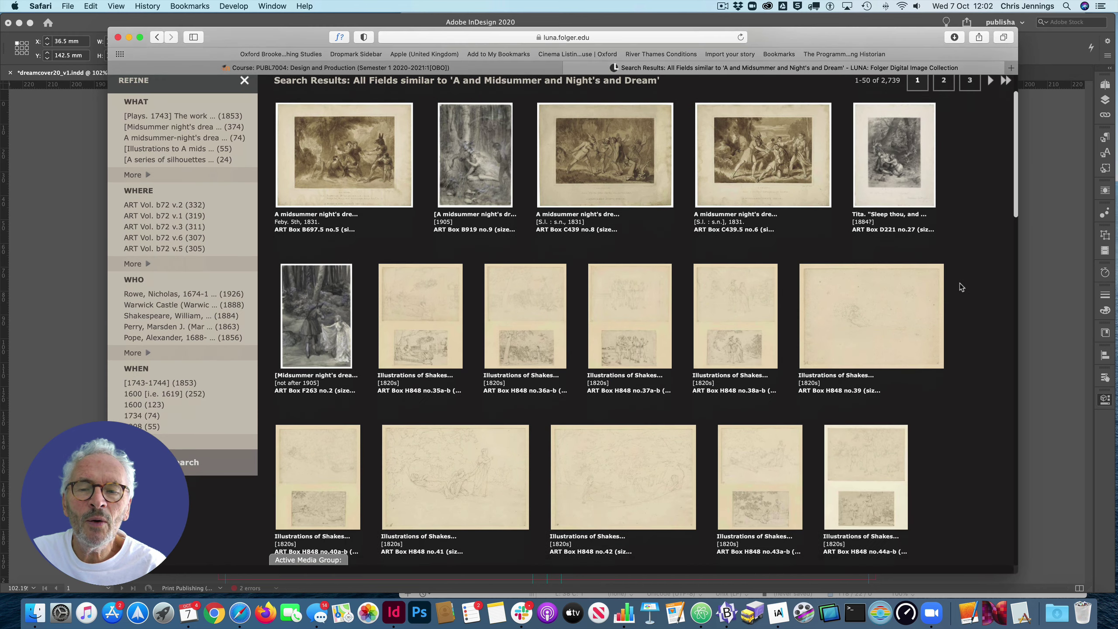
scroll(960, 283, down, 5)
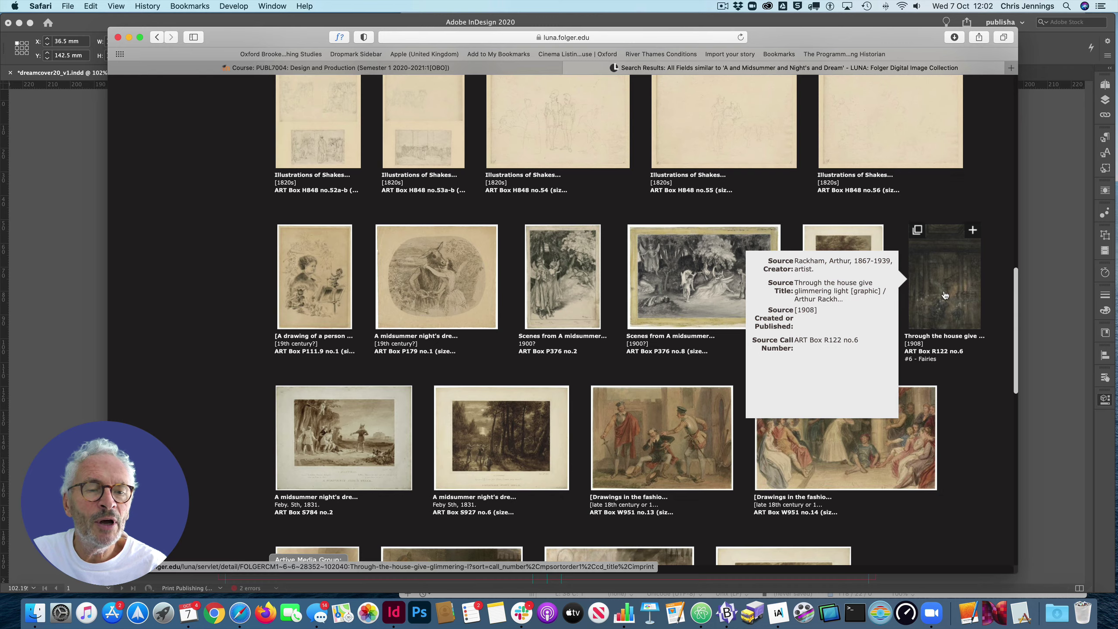
scroll(961, 287, down, 10)
scroll(962, 316, down, 4)
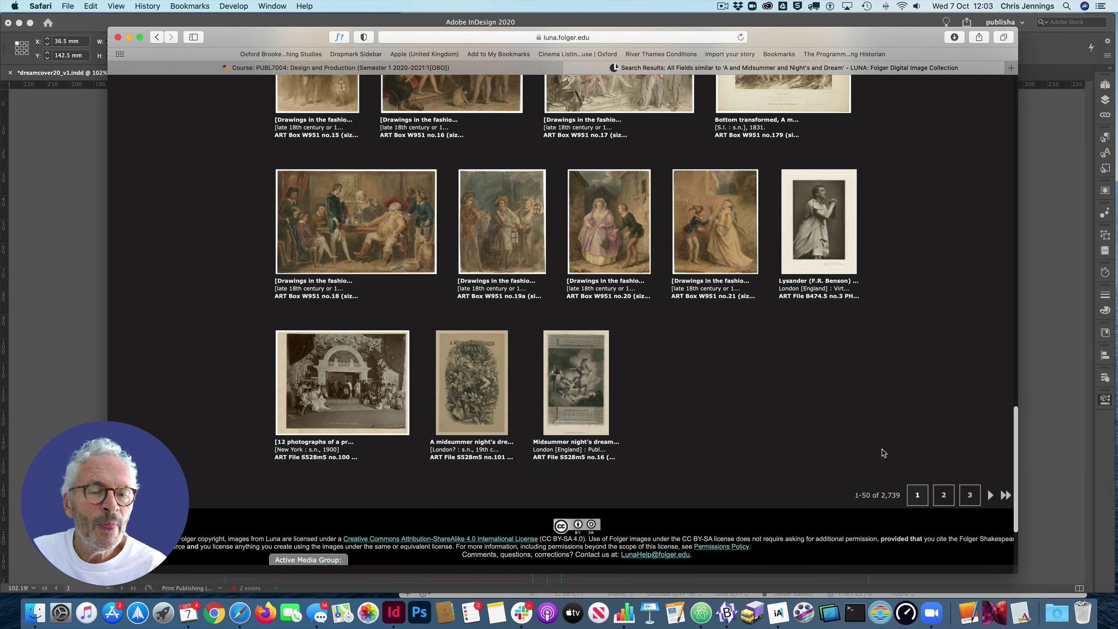
scroll(867, 455, down, 3)
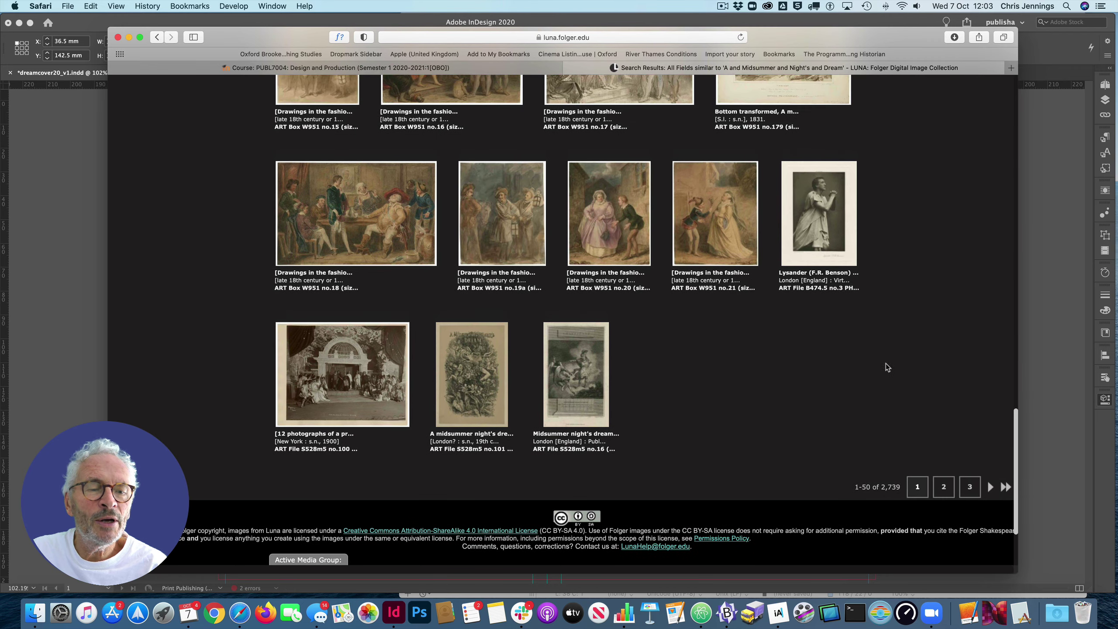
click(990, 487)
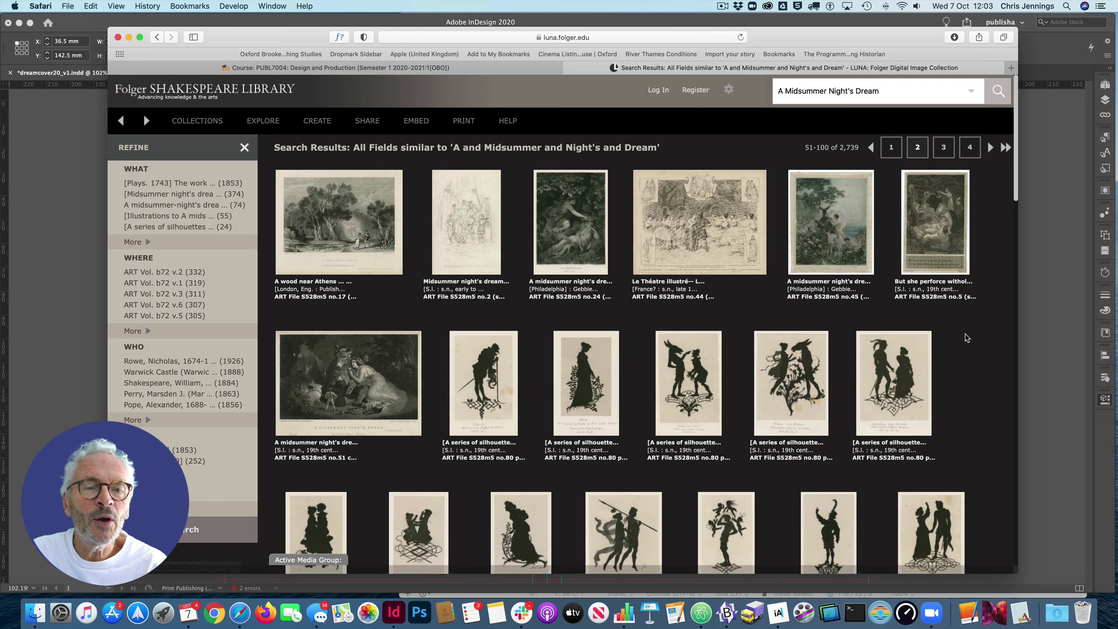
Step: Open the Eclectic magazine engraving of act IV, sc. 1 and export it at Extra-extra Large size, up to 12288 px
scroll(967, 337, down, 1)
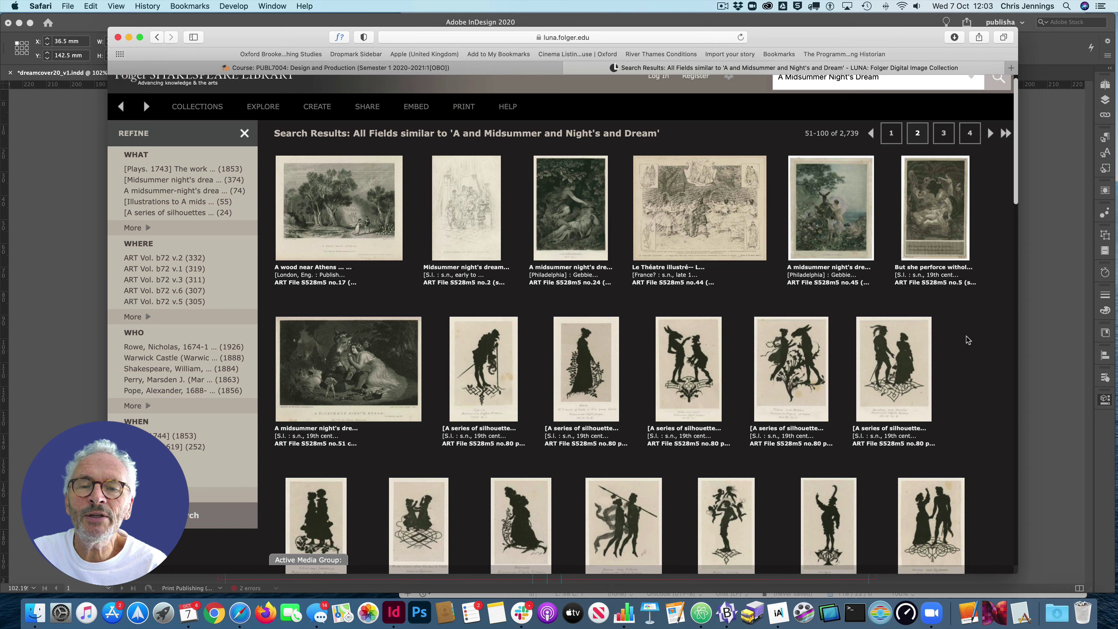
mouse_move(324, 405)
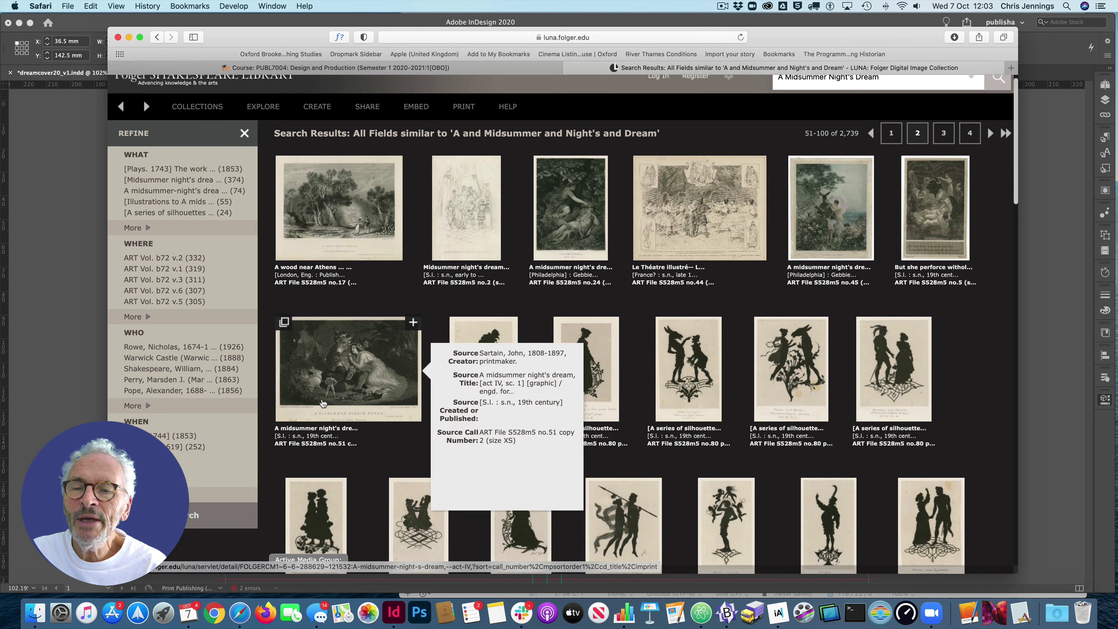
click(362, 356)
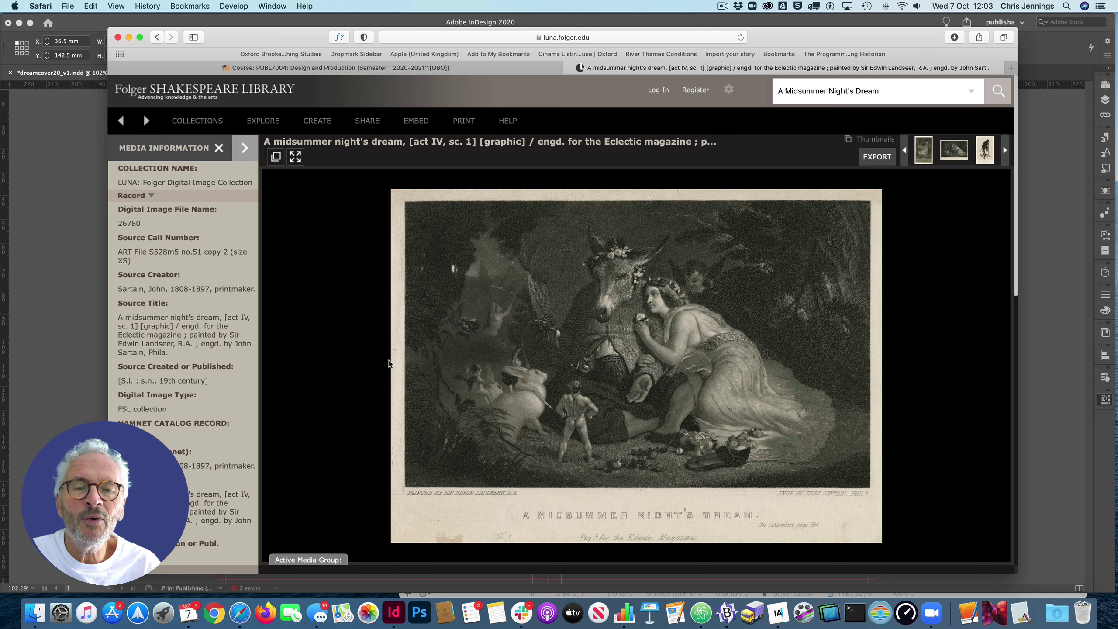
mouse_move(499, 370)
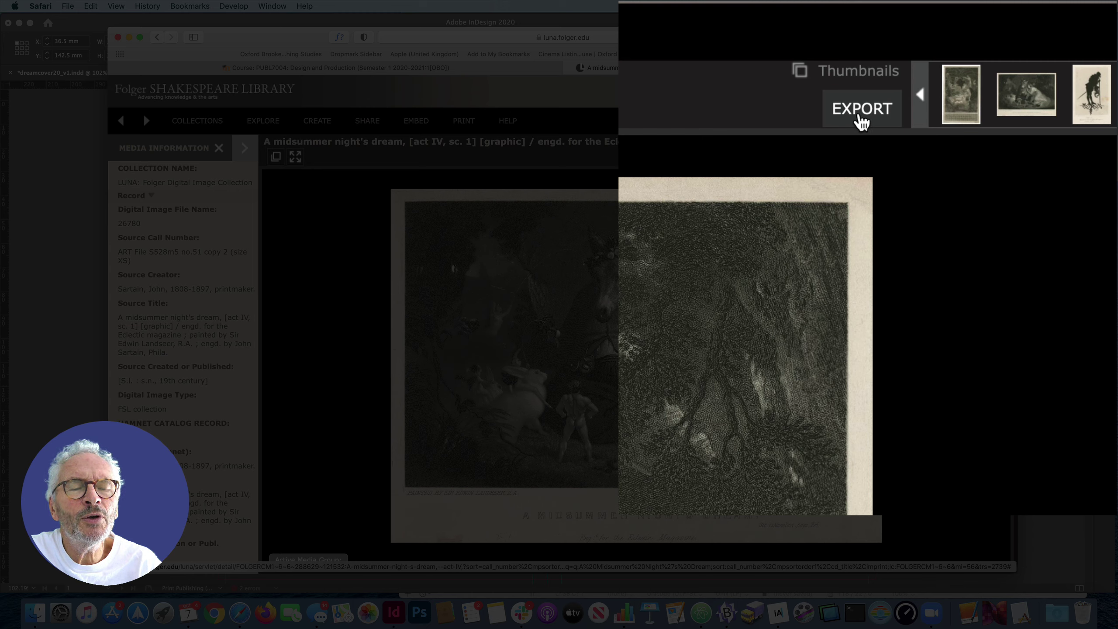
click(865, 116)
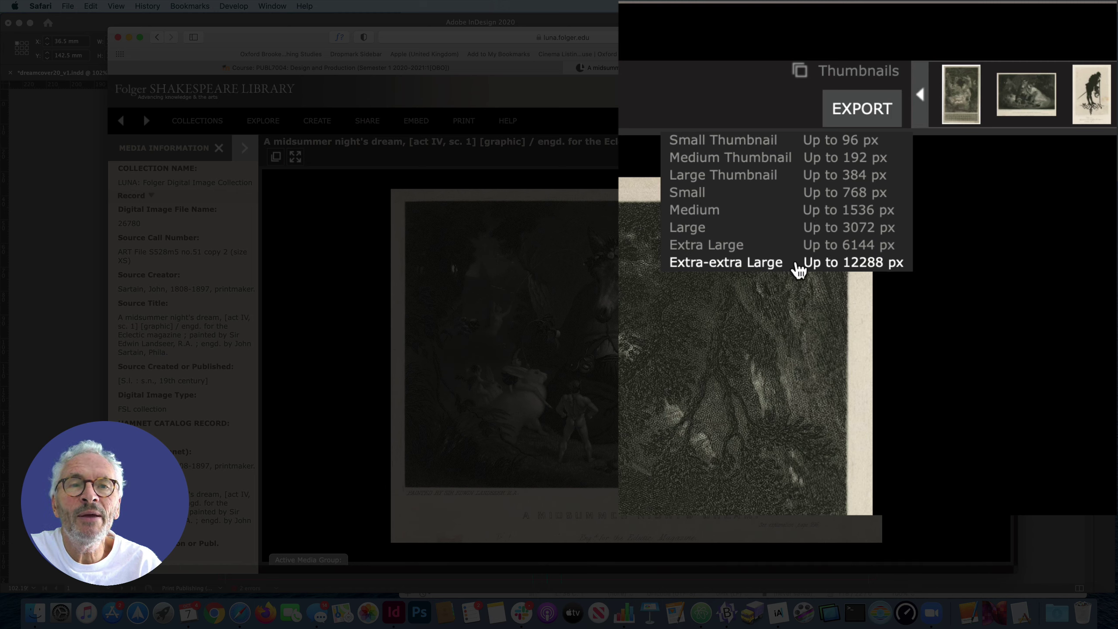
click(836, 264)
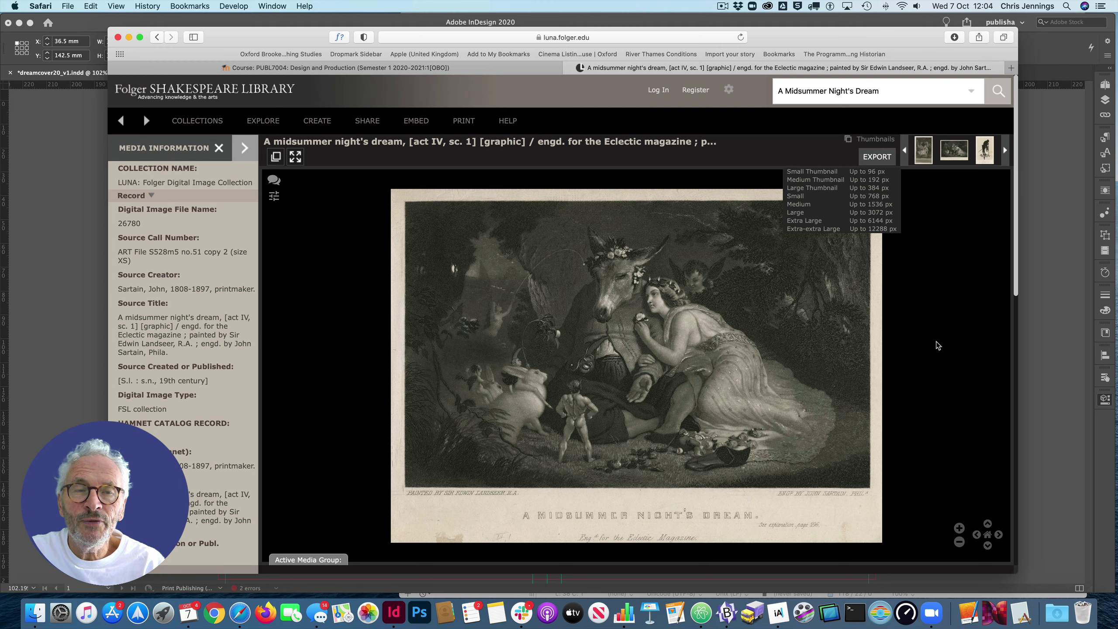
Step: In the Downloads folder, expand the downloaded A midsummer night's dream folder and open 026780.jpg in Photoshop
click(1061, 621)
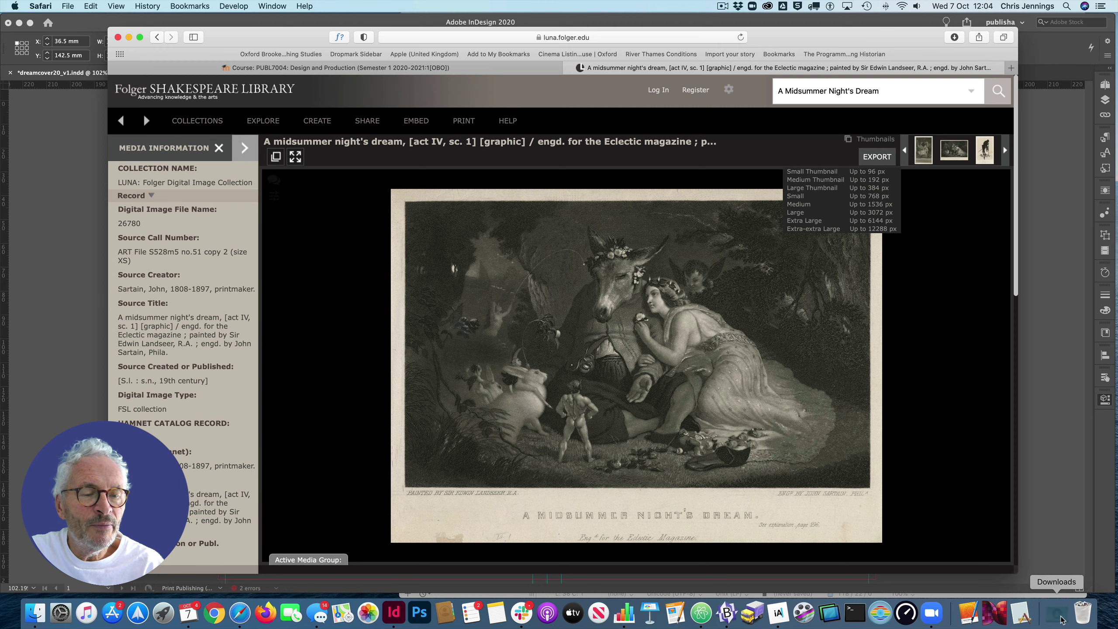
click(1057, 542)
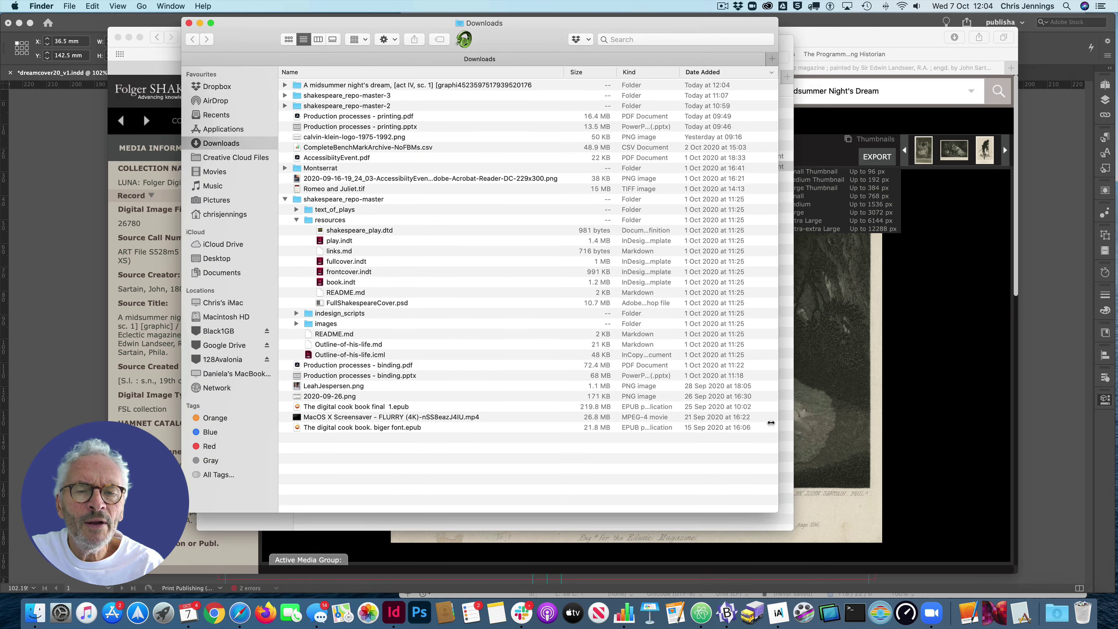
click(285, 87)
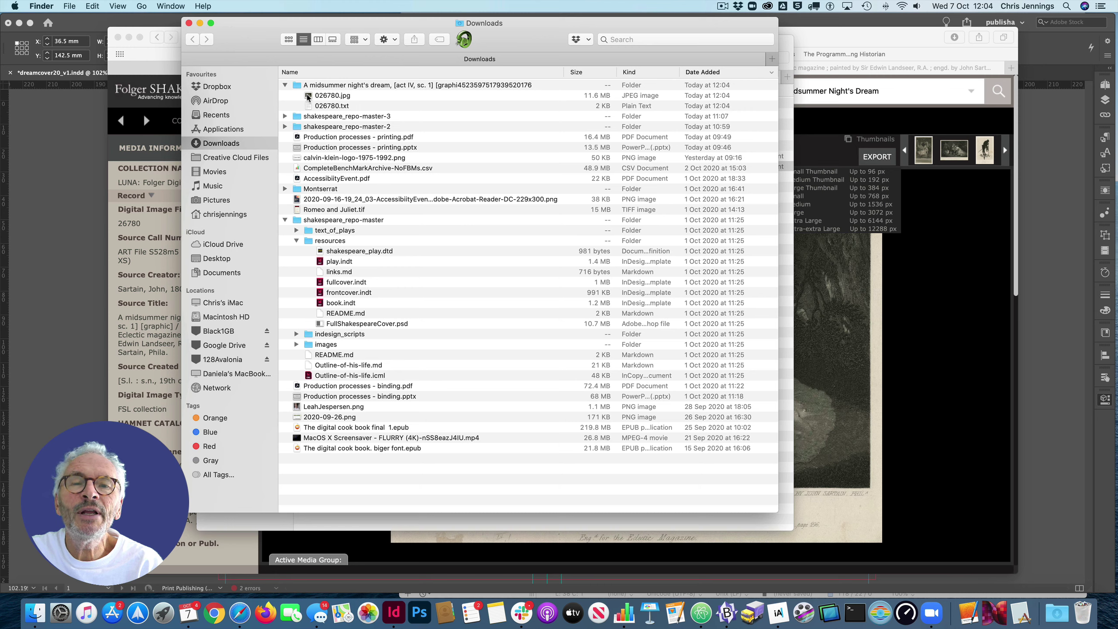
click(309, 97)
drag(313, 96, 424, 617)
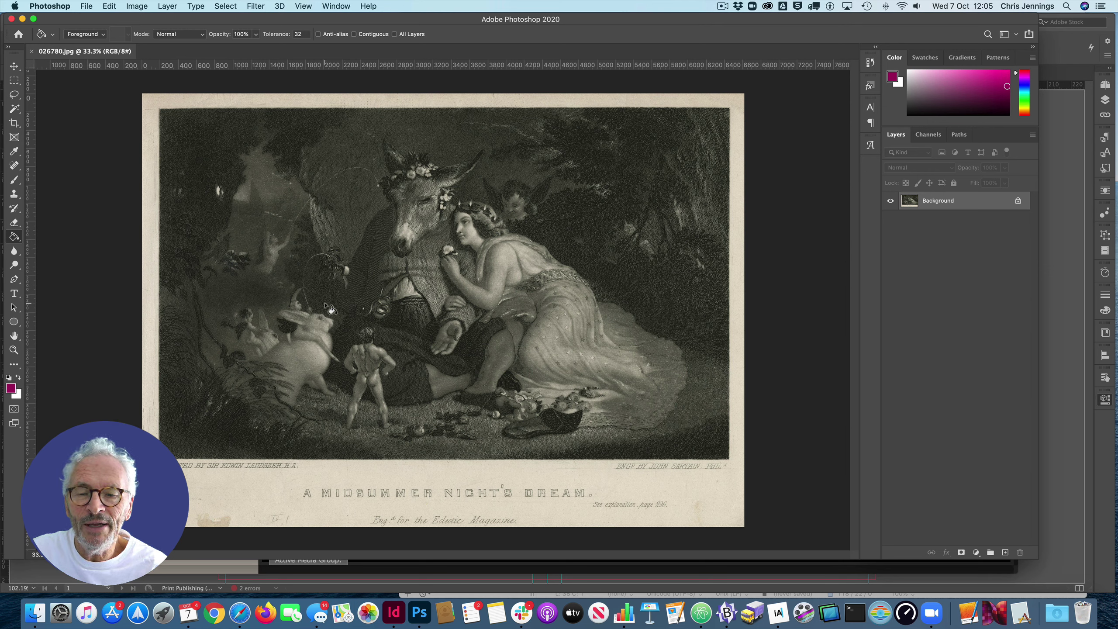
Step: Switch back to InDesign, start placing a file in the cover document and browse to the Downloads folder
click(393, 613)
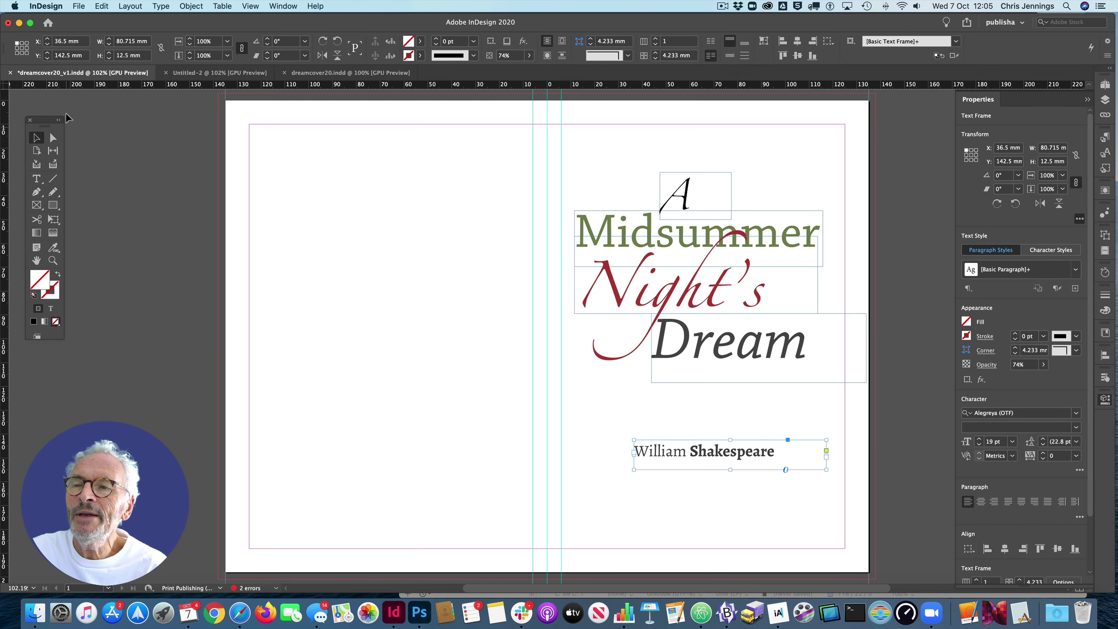
click(79, 6)
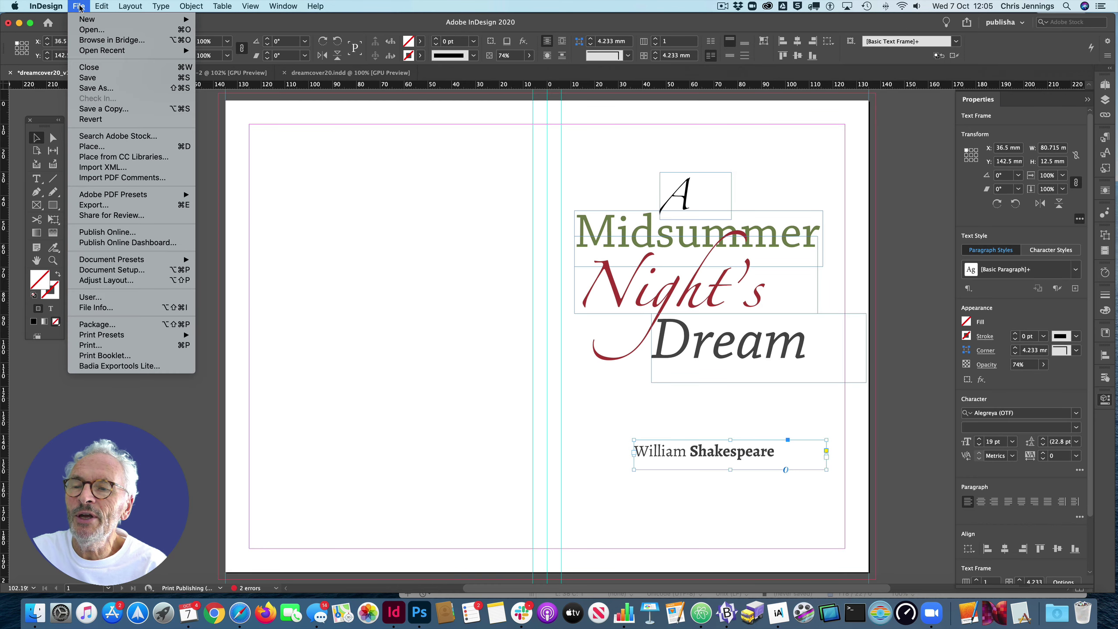
click(92, 147)
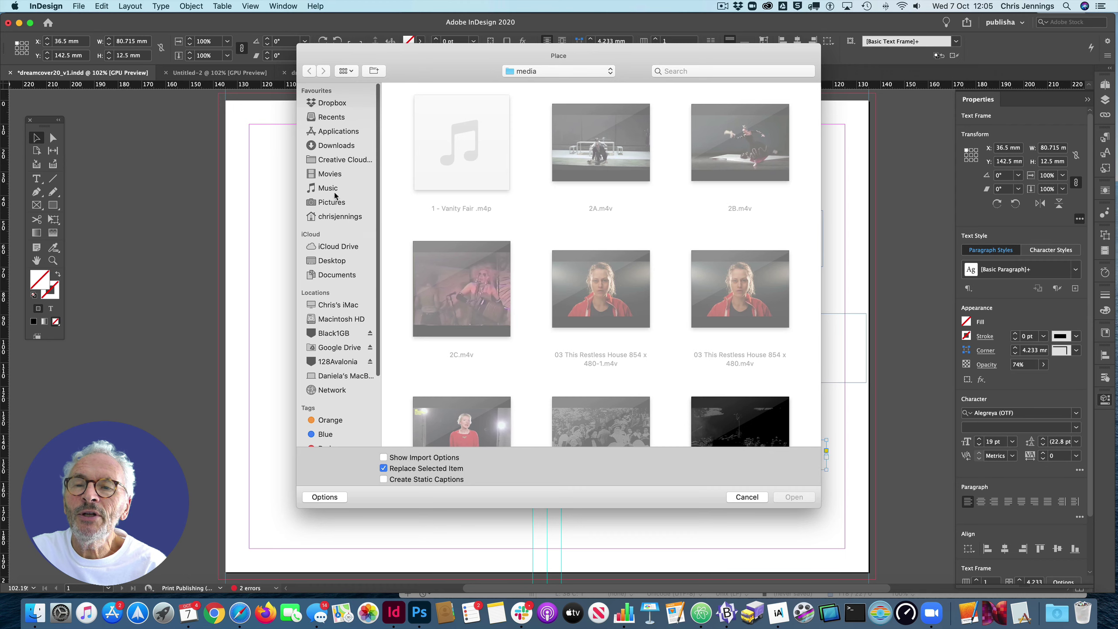
click(329, 146)
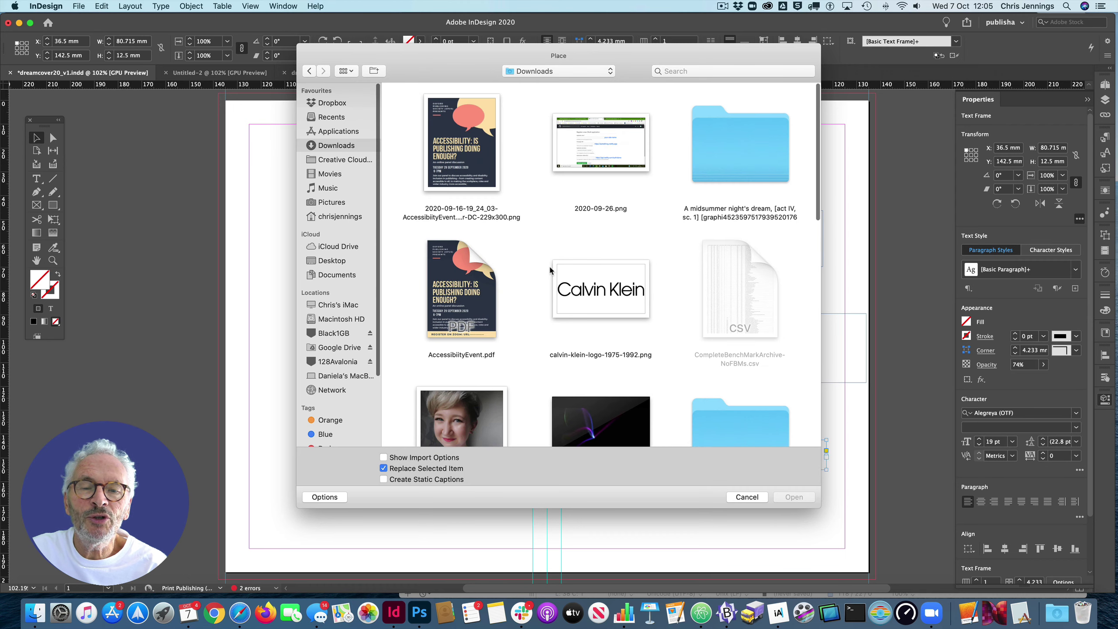
scroll(550, 268, down, 10)
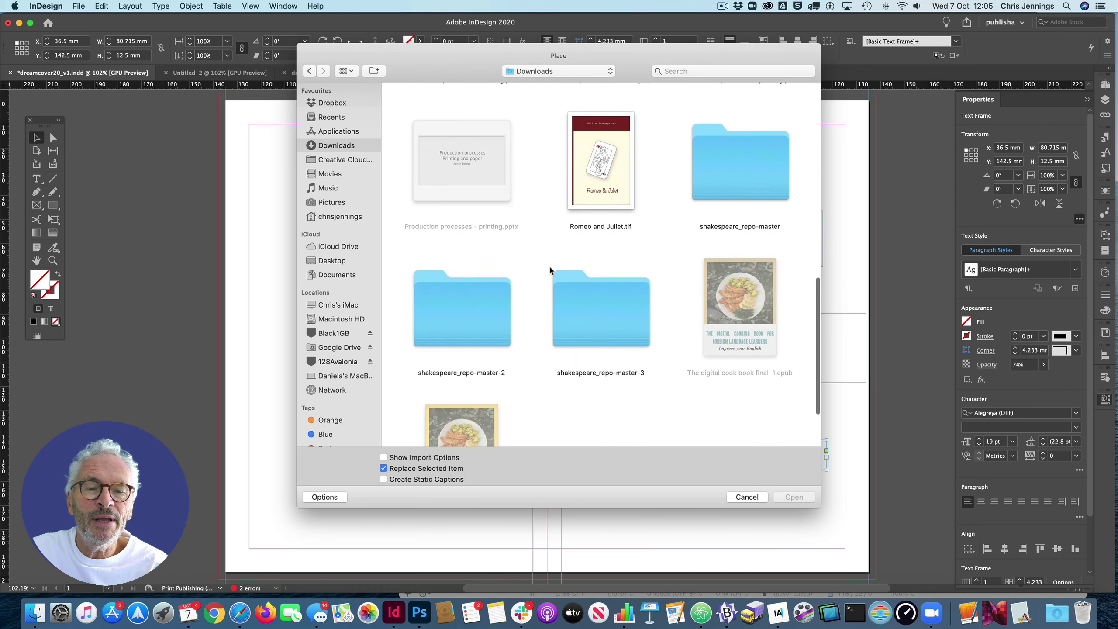
scroll(550, 269, down, 3)
scroll(549, 270, up, 10)
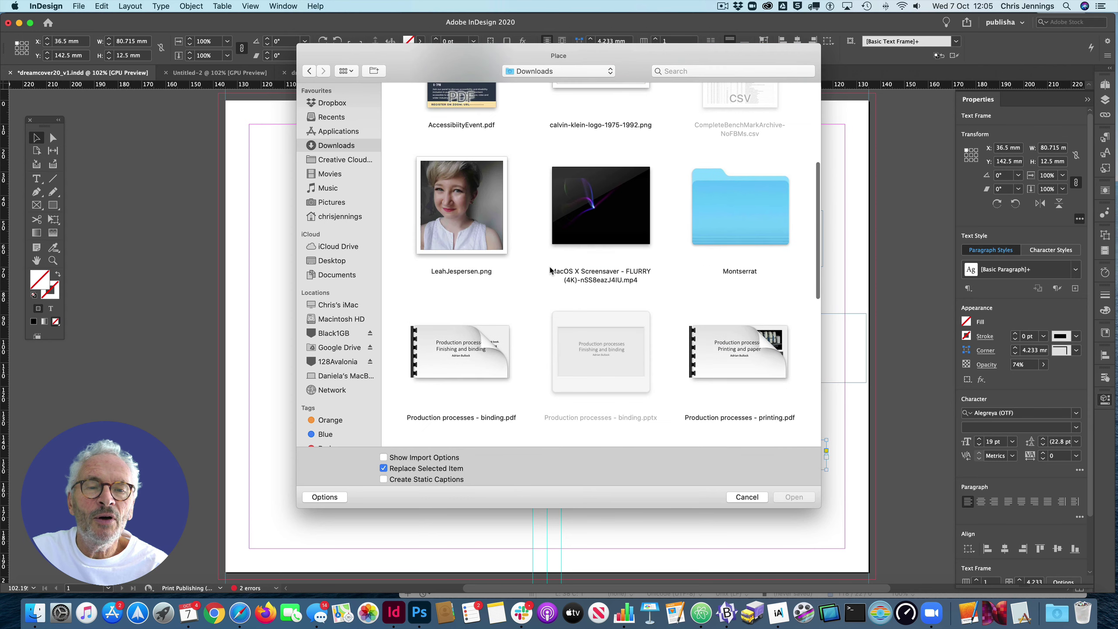
scroll(550, 269, up, 5)
Step: Load 026780.jpg from the A midsummer night's dream folder for placing, with Replace Selected Item turned off
click(751, 141)
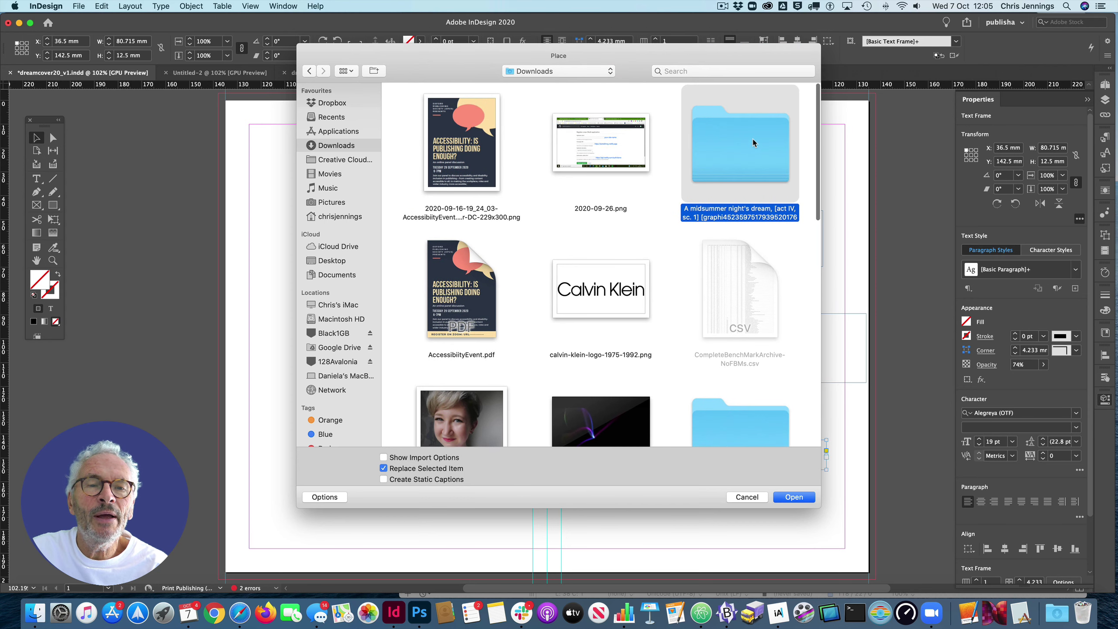
double_click(752, 142)
click(462, 135)
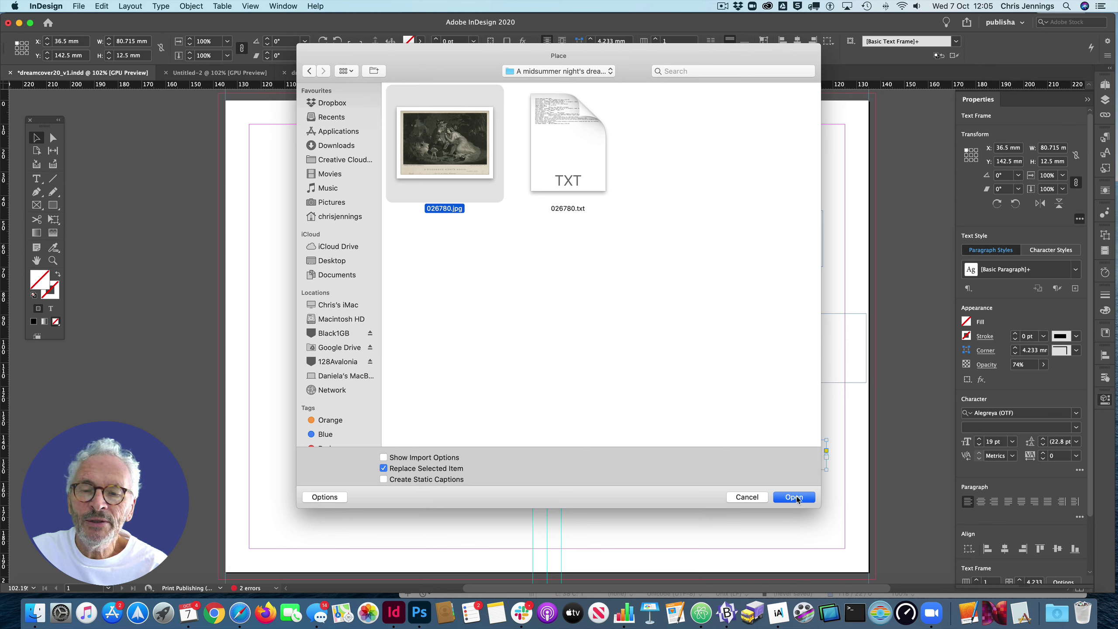
click(384, 469)
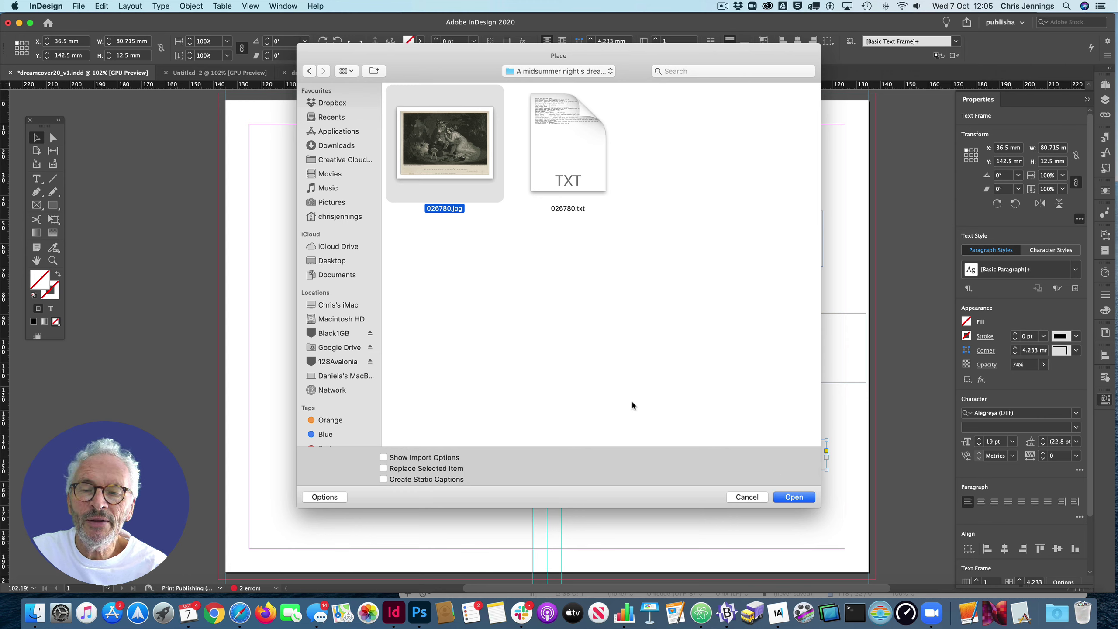
click(792, 499)
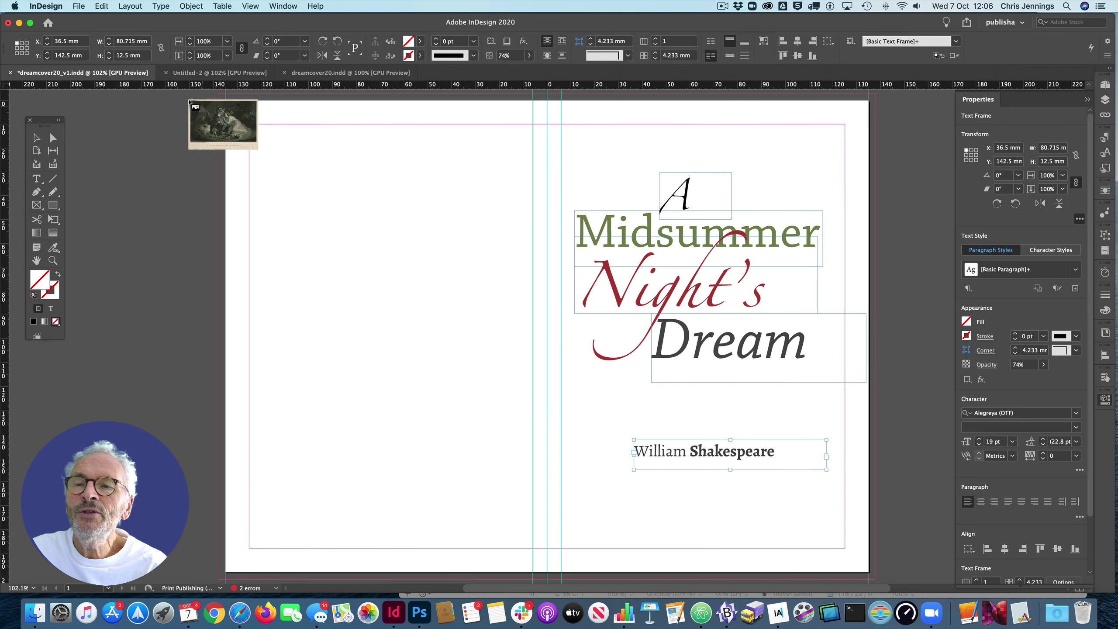
Step: Place the loaded engraving across the cover spread at about 327 by 235 mm and position it at about X -147 mm, Y -13 mm
scroll(188, 102, up, 3)
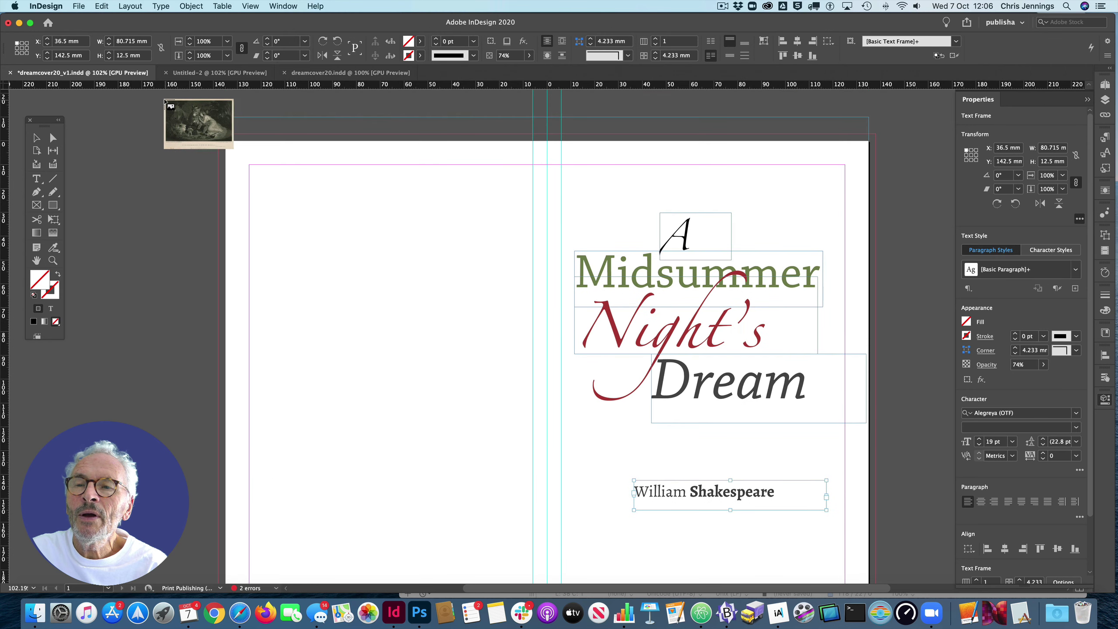
mouse_move(161, 97)
mouse_down()
mouse_move(667, 497)
mouse_move(918, 546)
mouse_move(738, 464)
mouse_move(603, 339)
mouse_up()
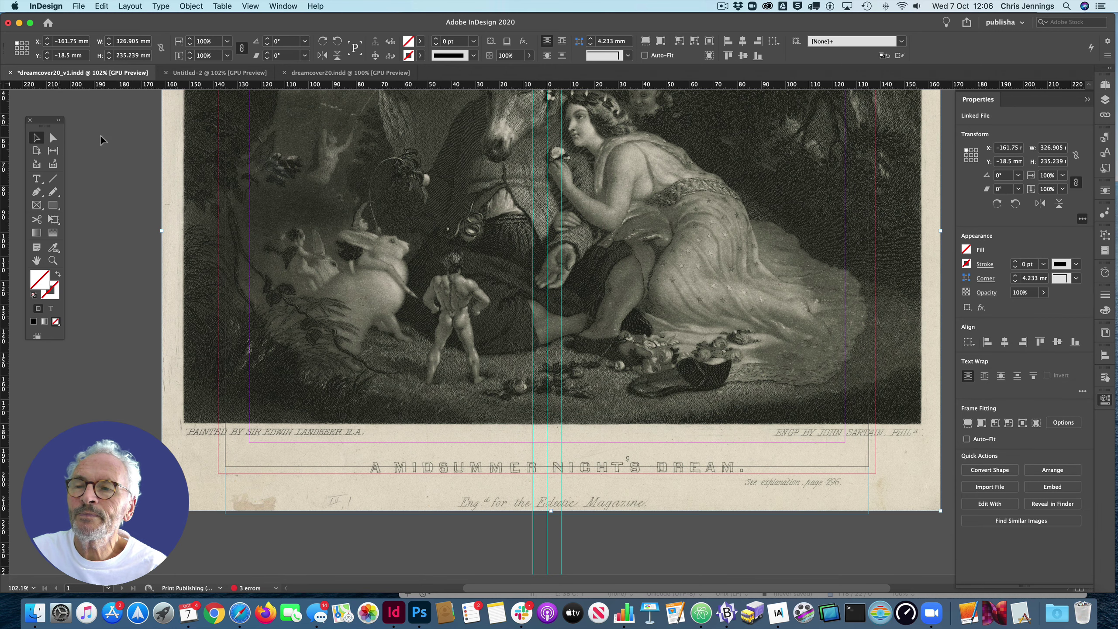
drag(359, 167, 396, 242)
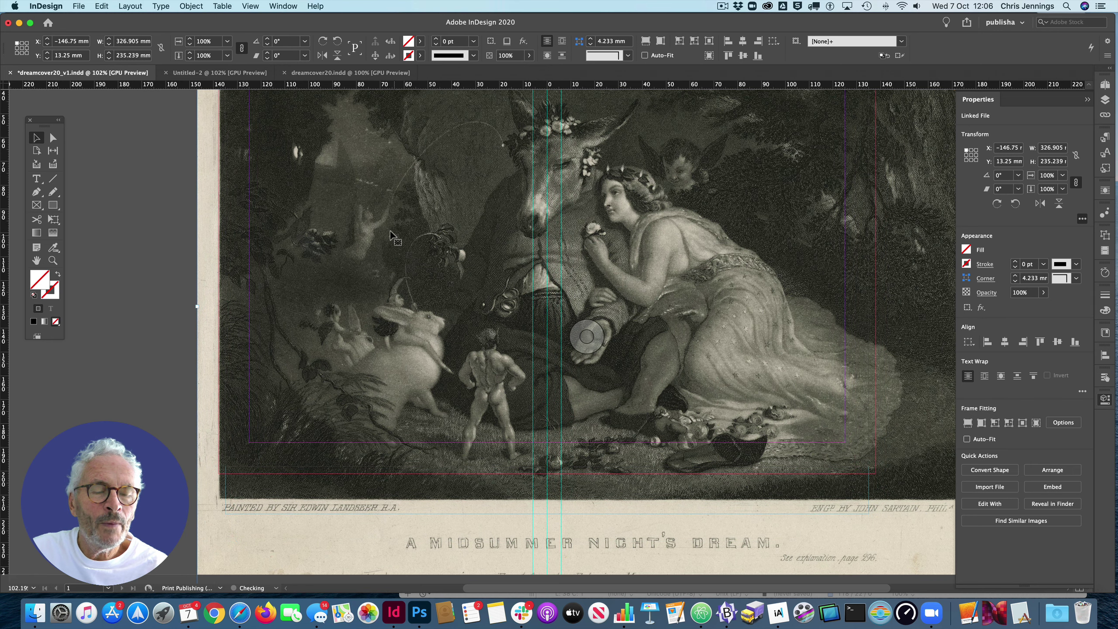
scroll(409, 233, up, 5)
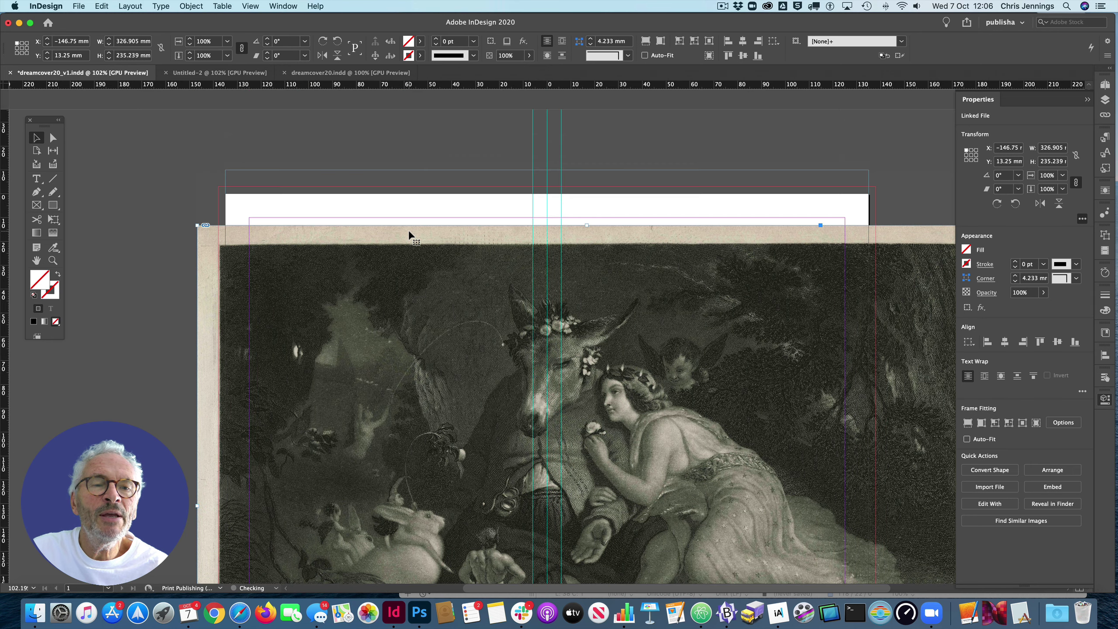
drag(411, 257, 411, 257)
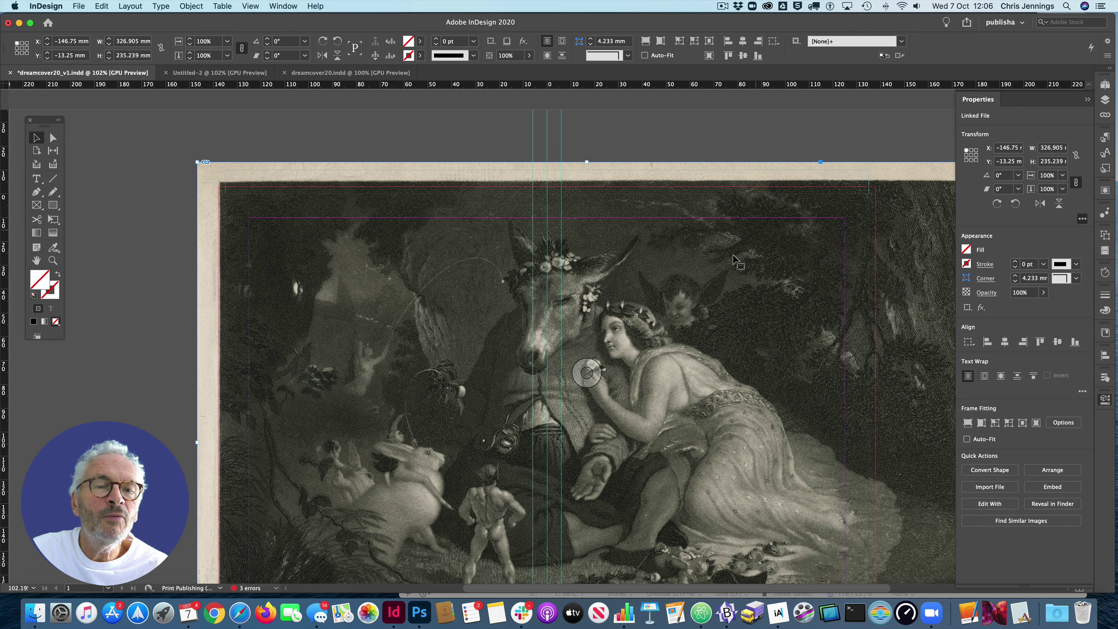
Step: Scale the engraving and its frame proportionally to about 352 by 254 mm and shift it right to about X -118 mm
scroll(593, 351, down, 10)
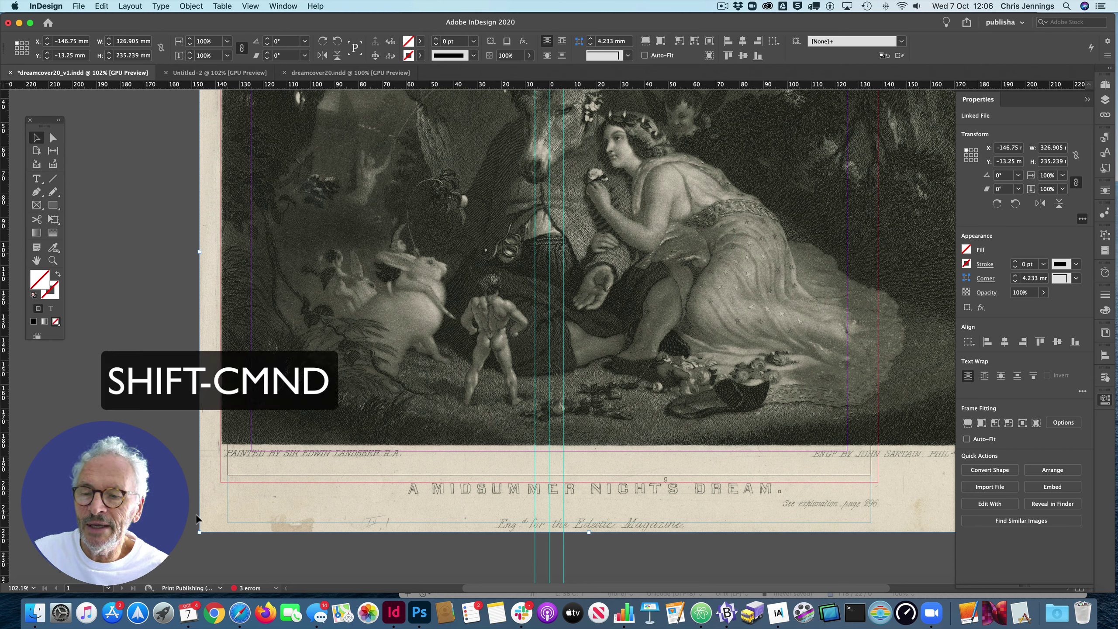
drag(200, 533, 139, 576)
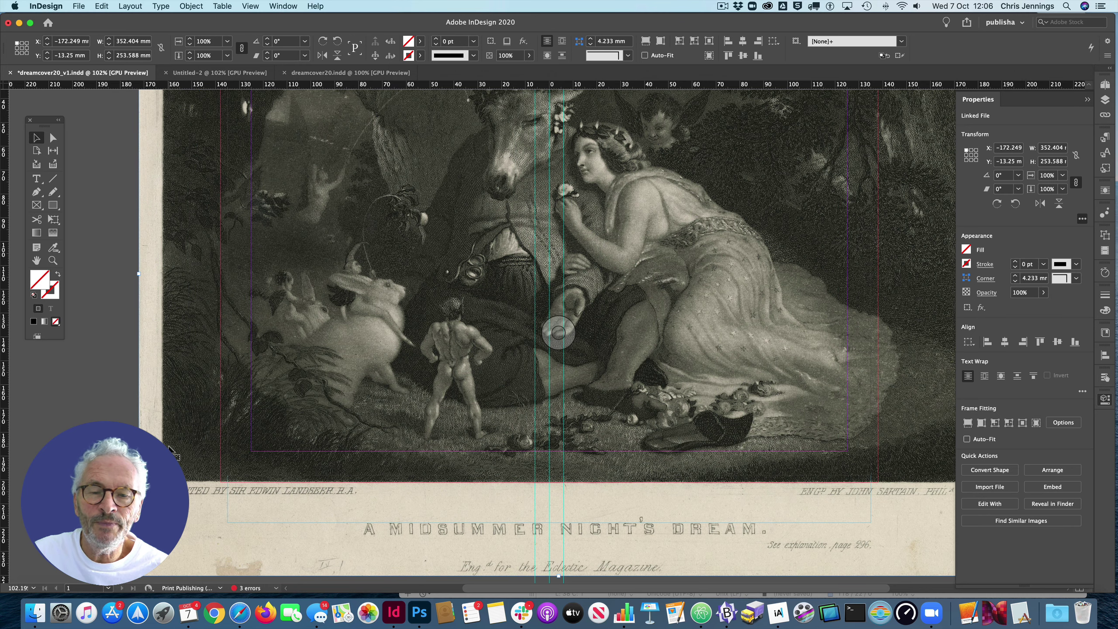
scroll(171, 452, down, 2)
scroll(171, 449, up, 10)
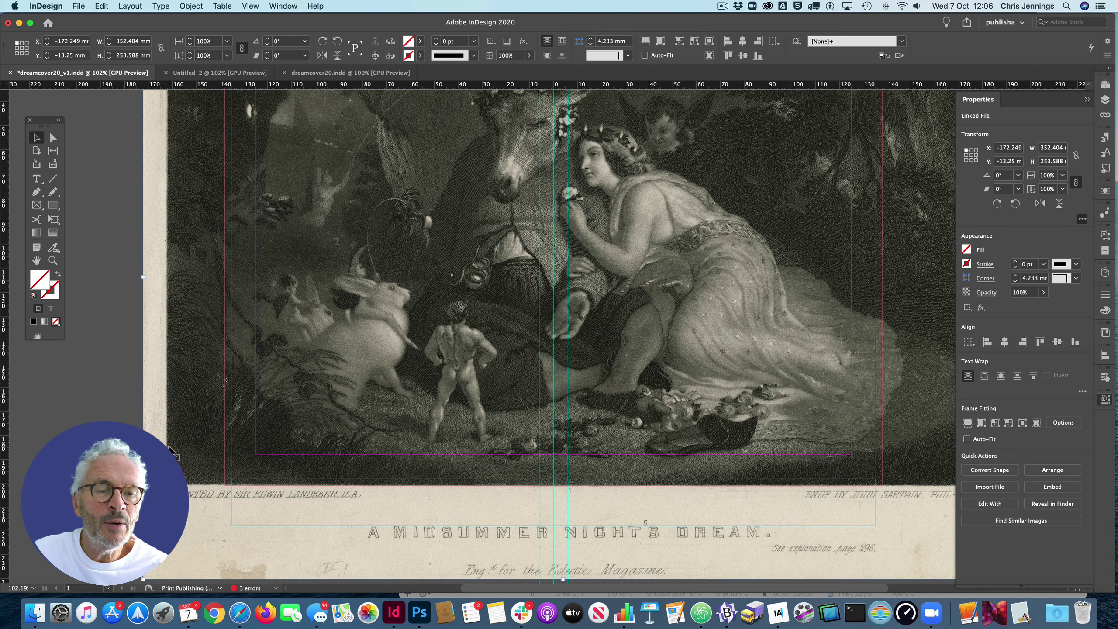
scroll(172, 451, up, 2)
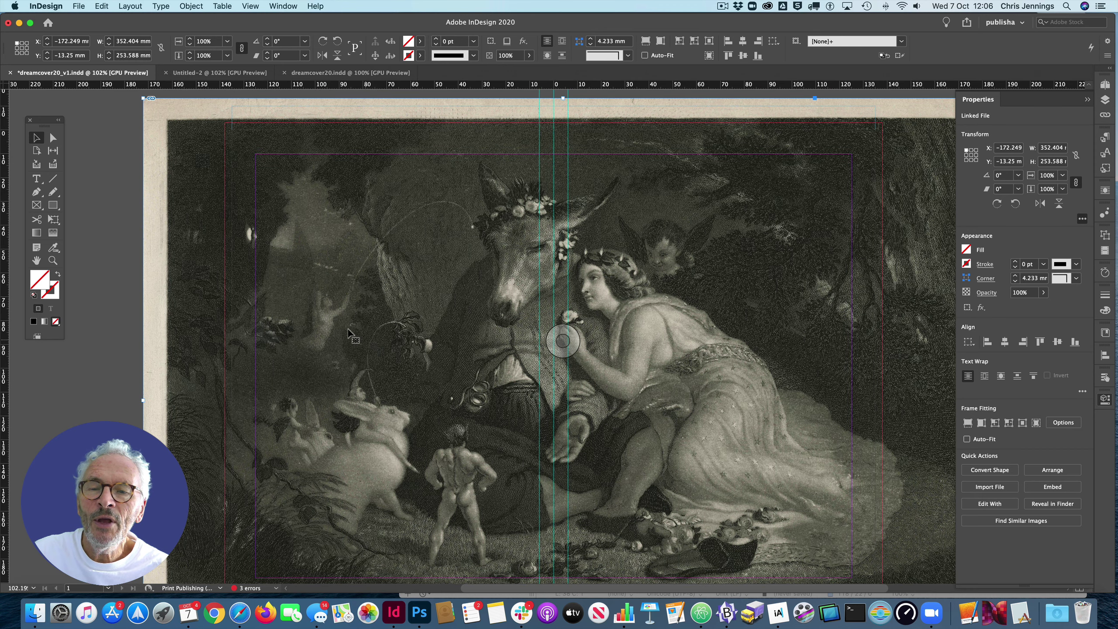
drag(336, 329, 403, 333)
key(shift+Right)
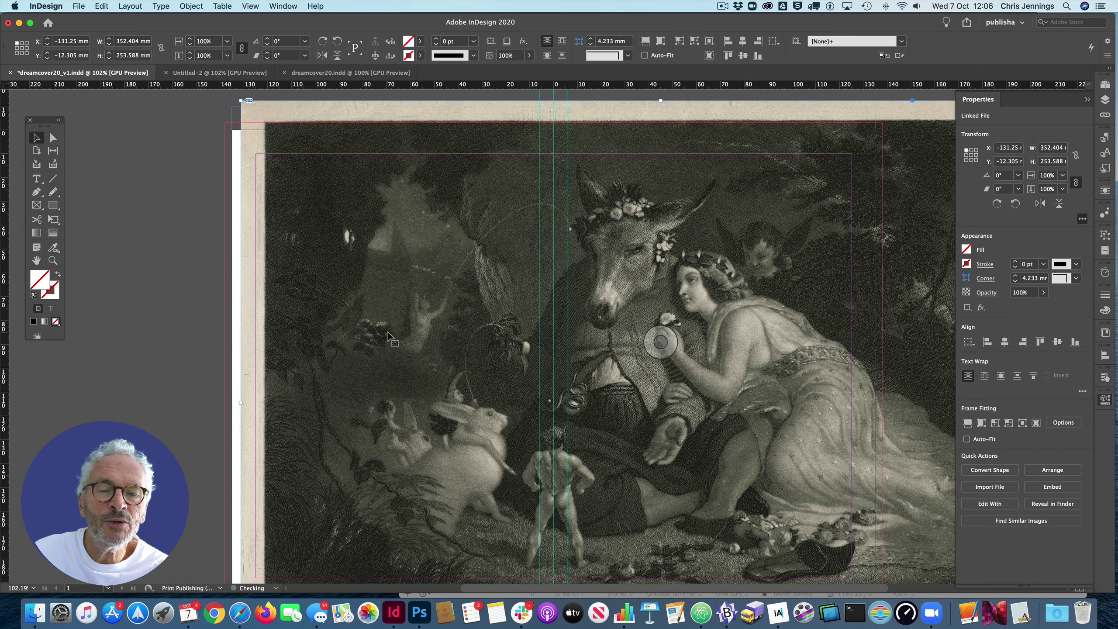
drag(382, 337, 402, 338)
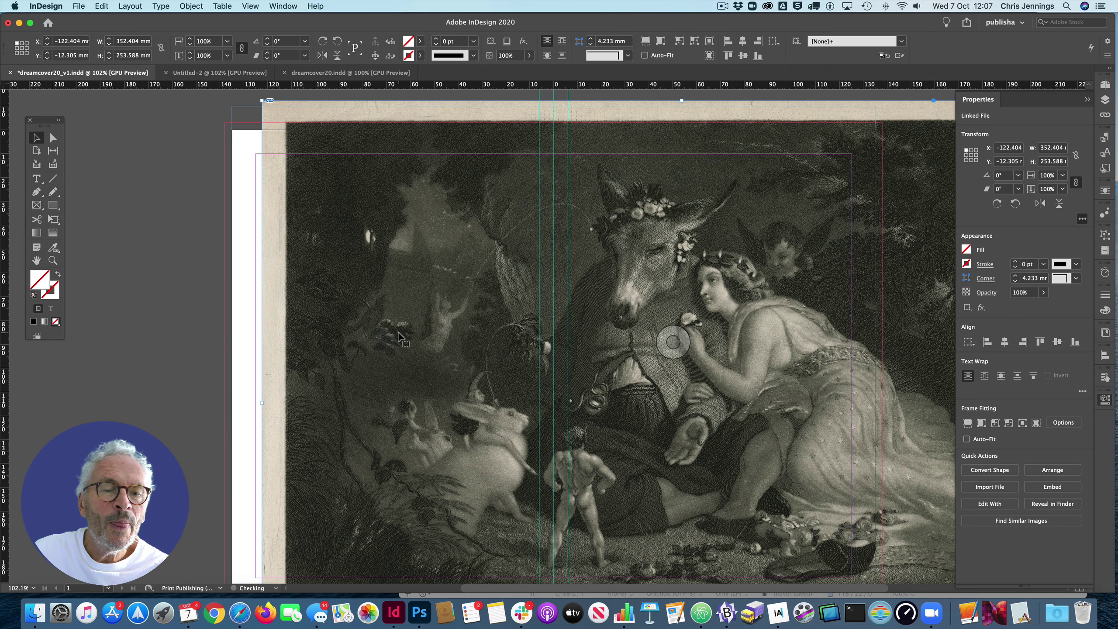
key(shift+Right)
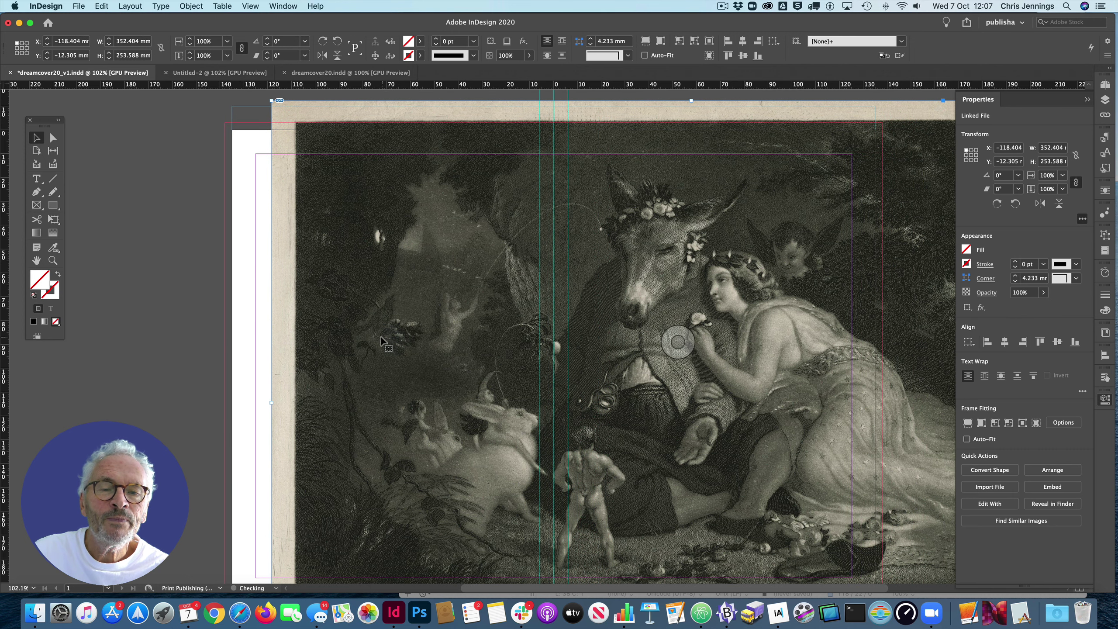
Step: Crop the engraving's frame at its upper edge to the -3 mm bleed and at its left edge to the front cover's spine guide at X 6 mm
scroll(381, 339, down, 5)
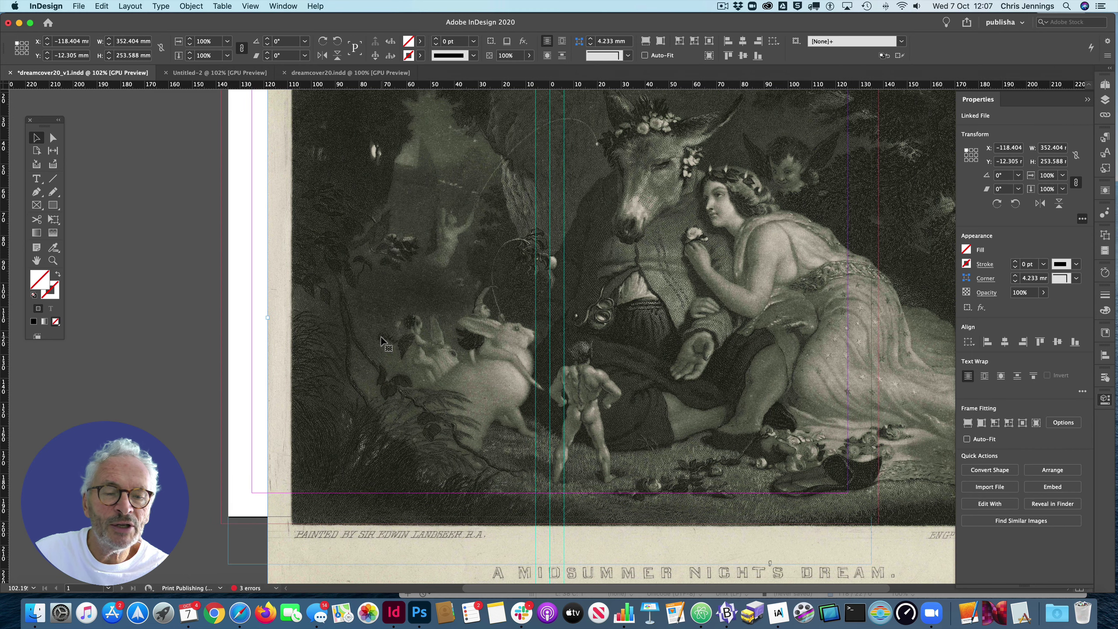
scroll(381, 339, up, 8)
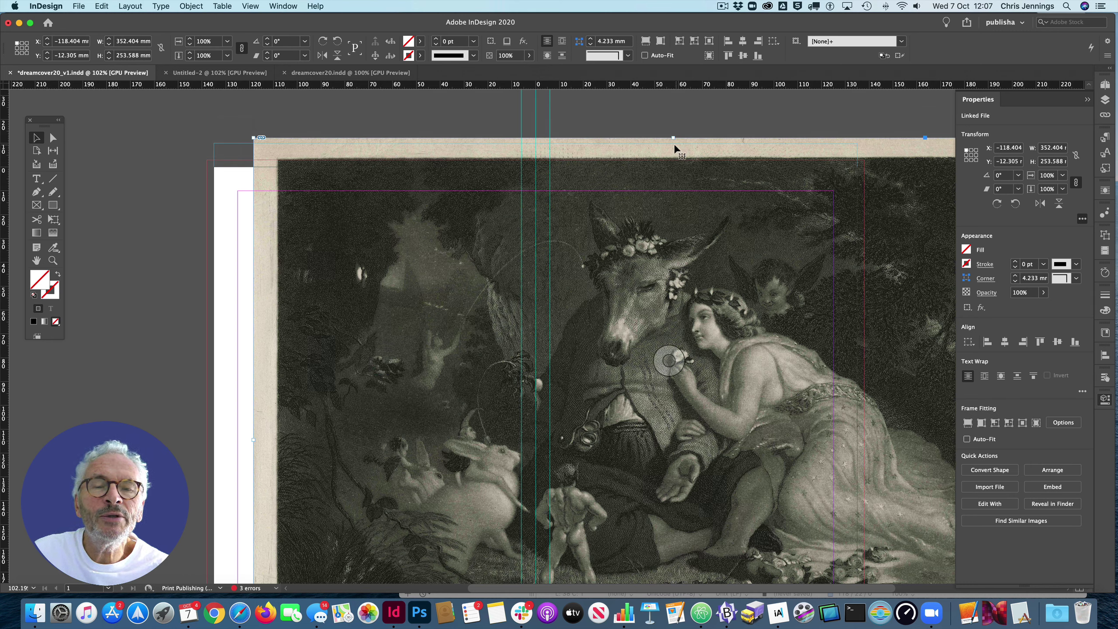
drag(673, 138, 673, 162)
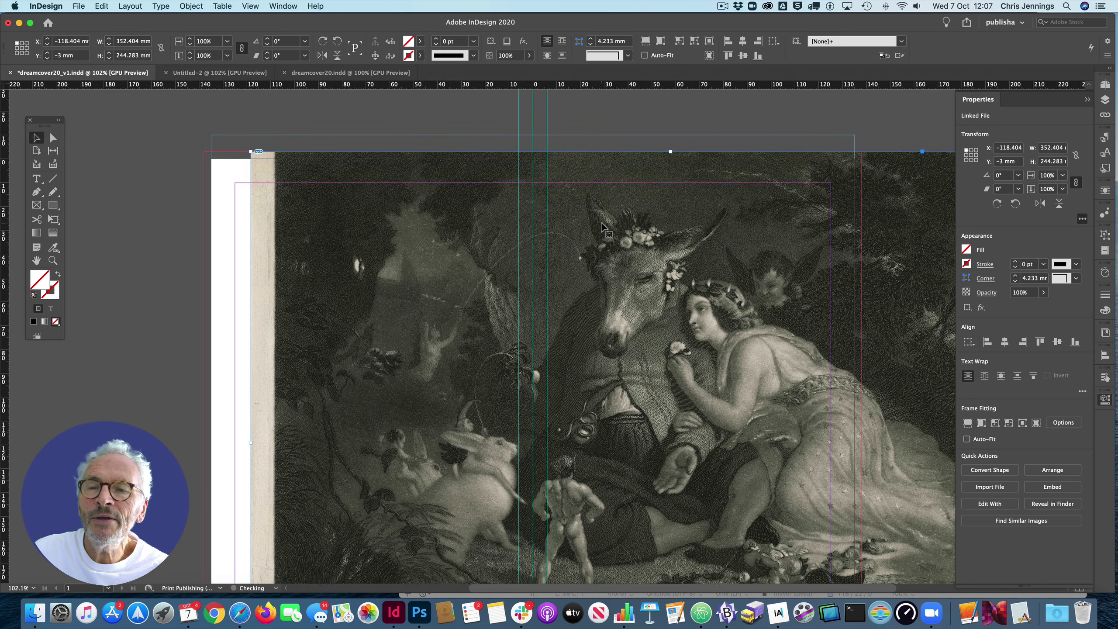
scroll(541, 251, down, 3)
scroll(540, 251, down, 10)
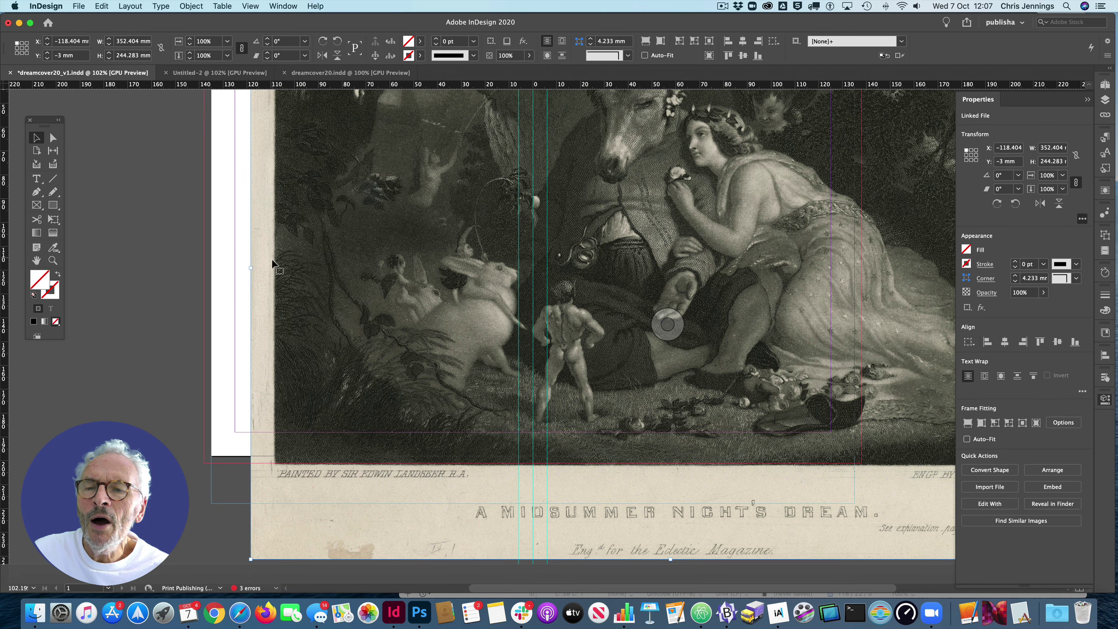
drag(252, 267, 547, 267)
Step: Crop the engraving's frame to the lower and right-hand bleed lines, making it 132 mm wide and 204 mm high
scroll(488, 274, right, 5)
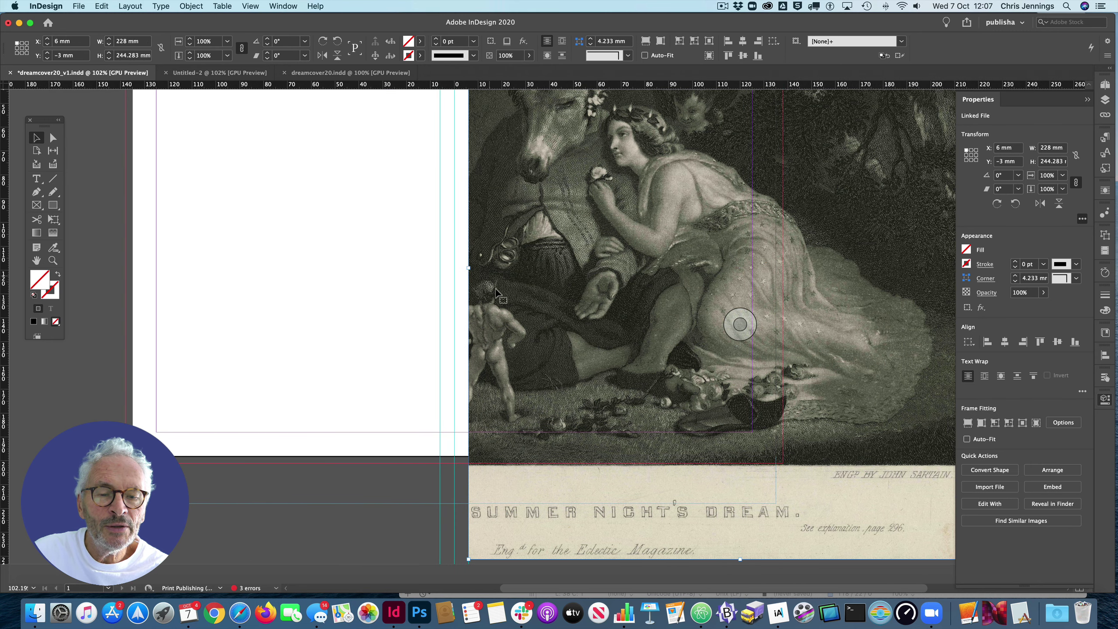
drag(740, 560, 738, 462)
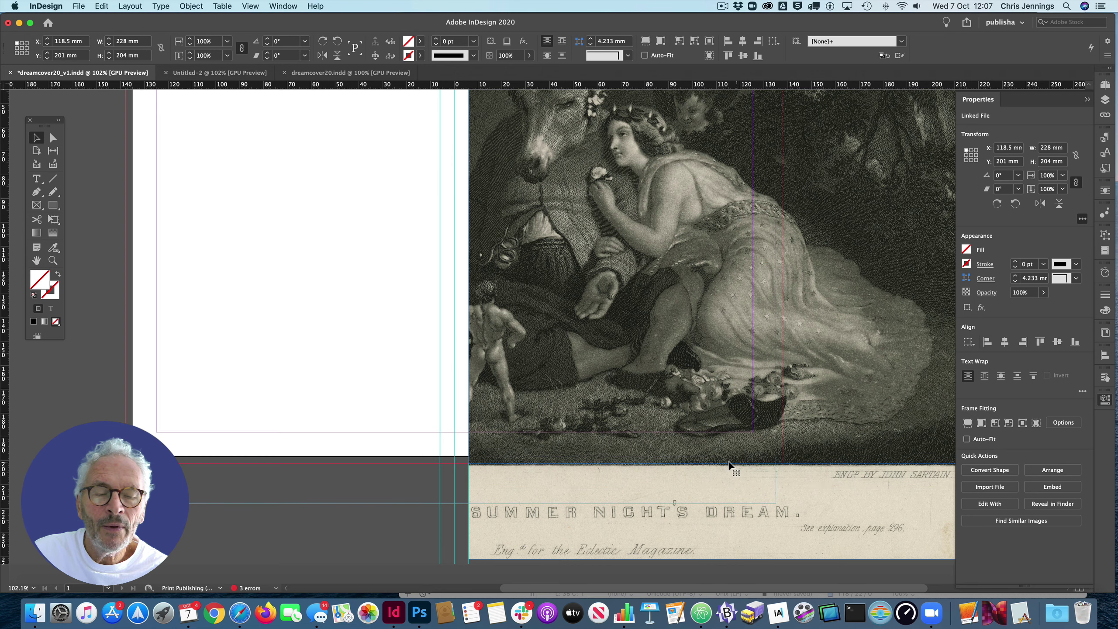
scroll(705, 427, right, 15)
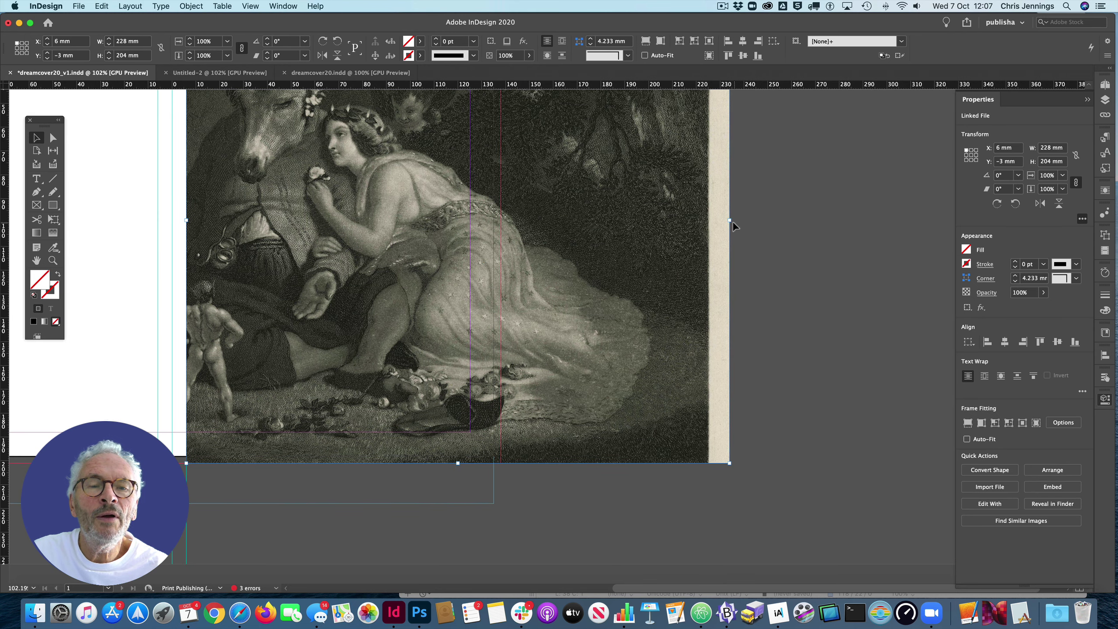
drag(731, 221, 499, 226)
Step: Shift the engraving slightly left inside its cropped frame, leaving the frame itself in place on the front cover
scroll(420, 277, up, 10)
scroll(420, 277, left, 6)
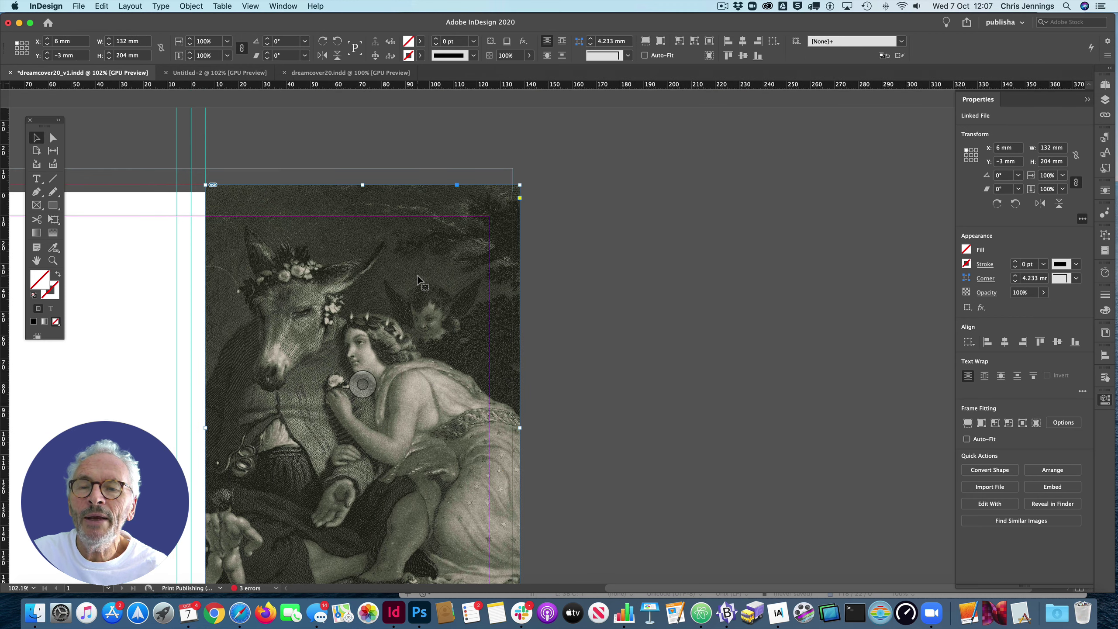
scroll(418, 277, down, 6)
scroll(458, 308, up, 5)
scroll(499, 334, down, 2)
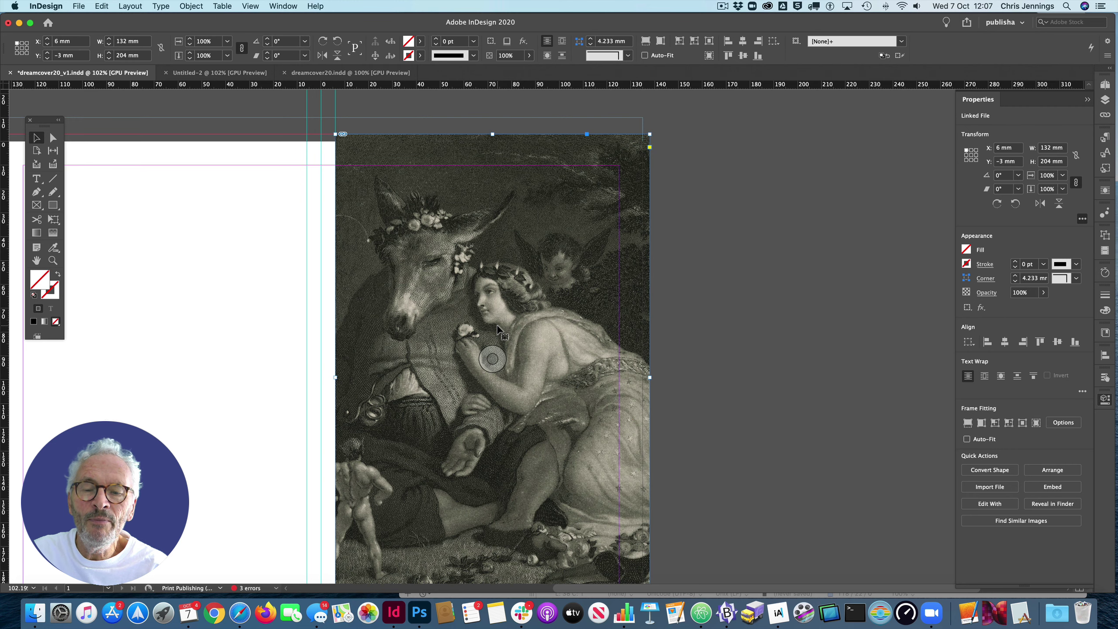
scroll(499, 332, down, 1)
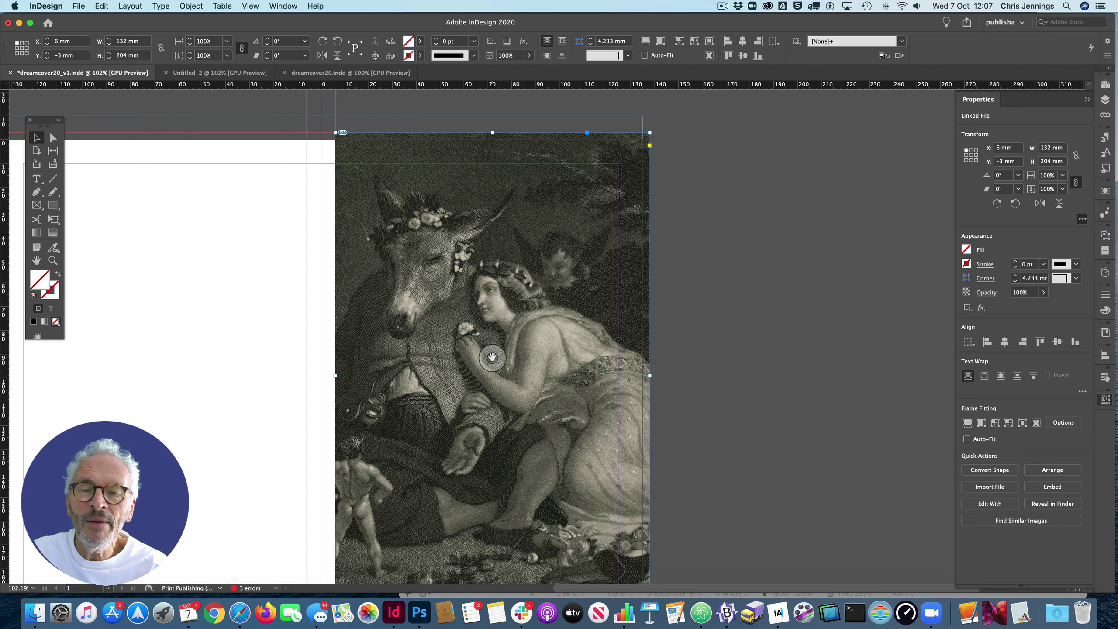
drag(493, 357, 483, 358)
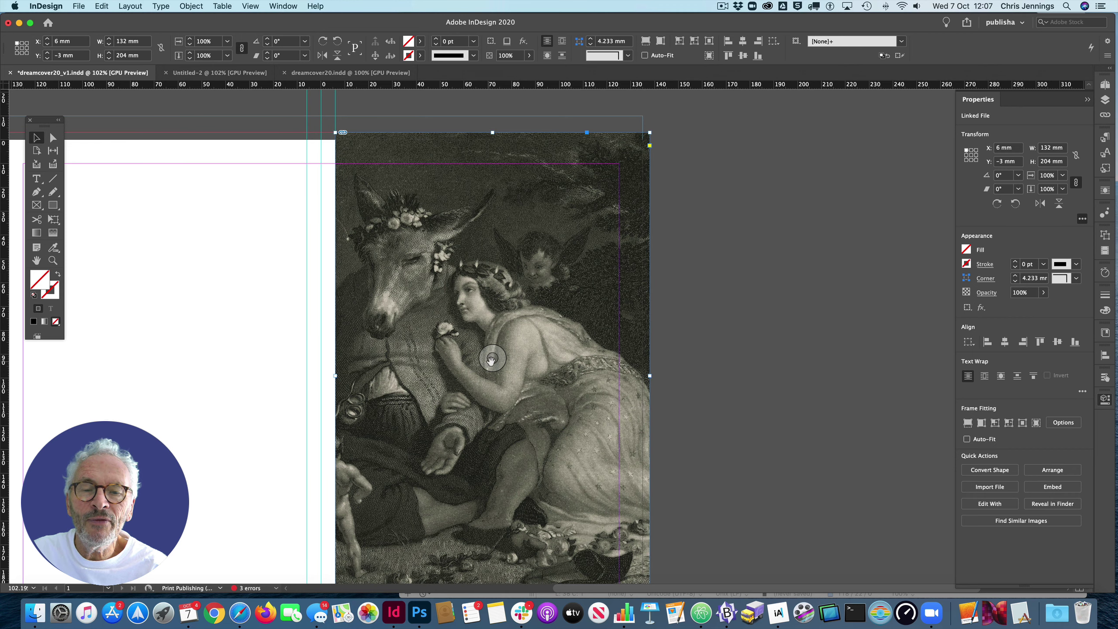
Step: Send the engraving to the back, behind the title words and author name
scroll(717, 363, down, 1)
scroll(717, 362, down, 5)
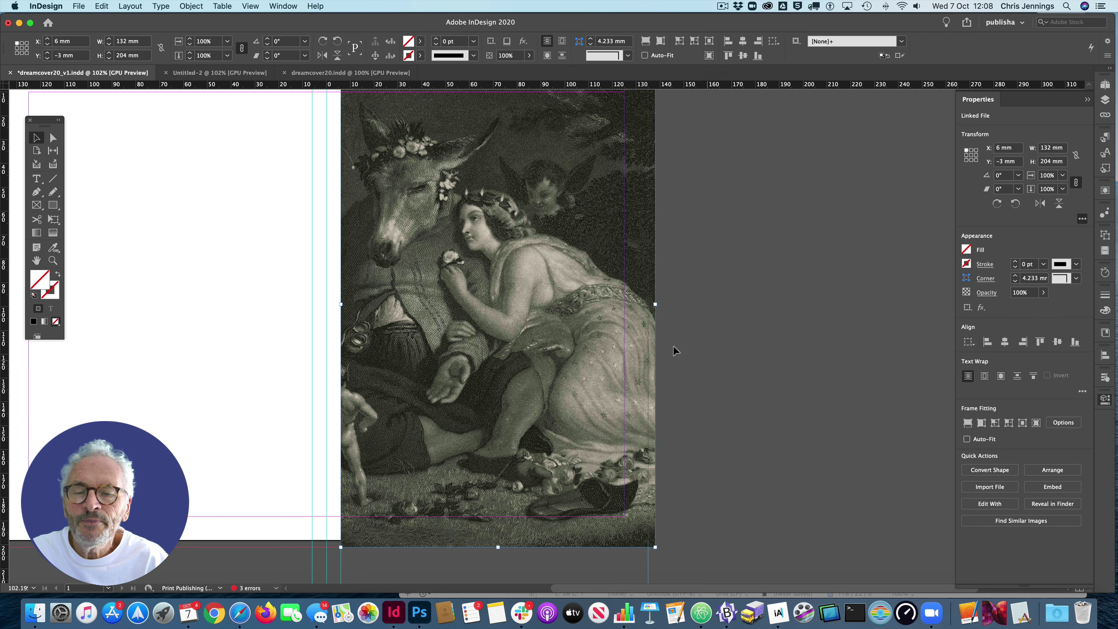
scroll(729, 312, up, 3)
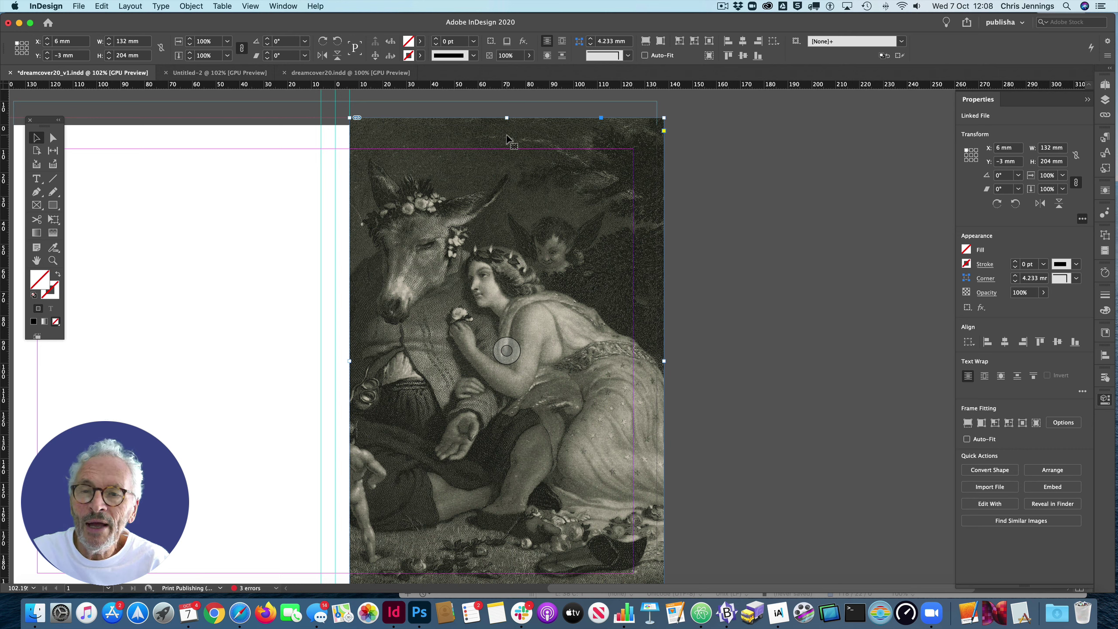
click(190, 6)
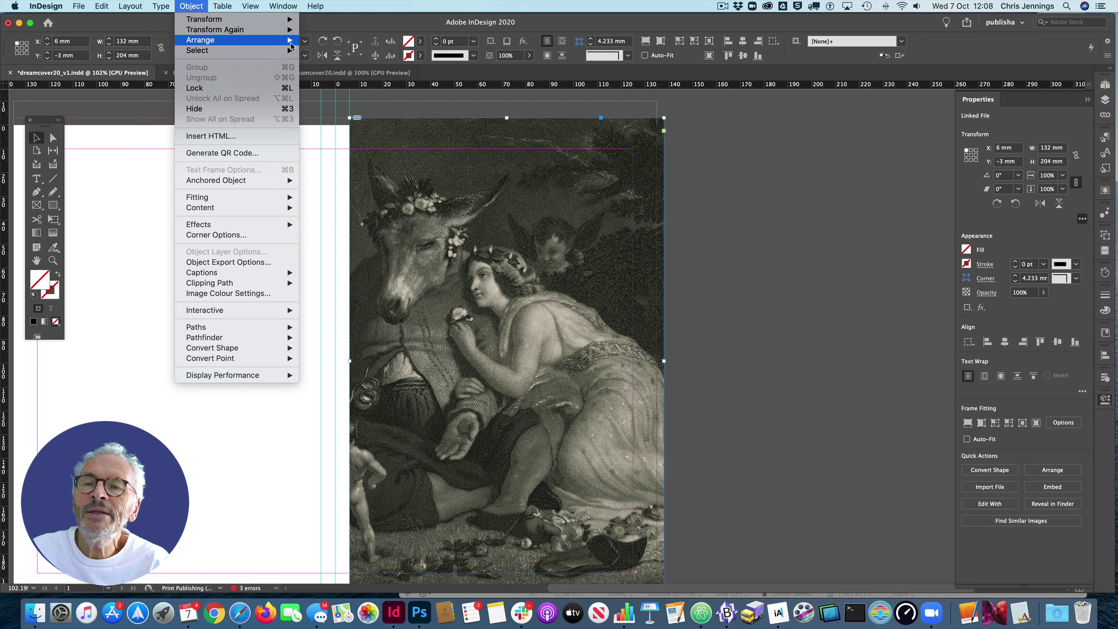
click(322, 69)
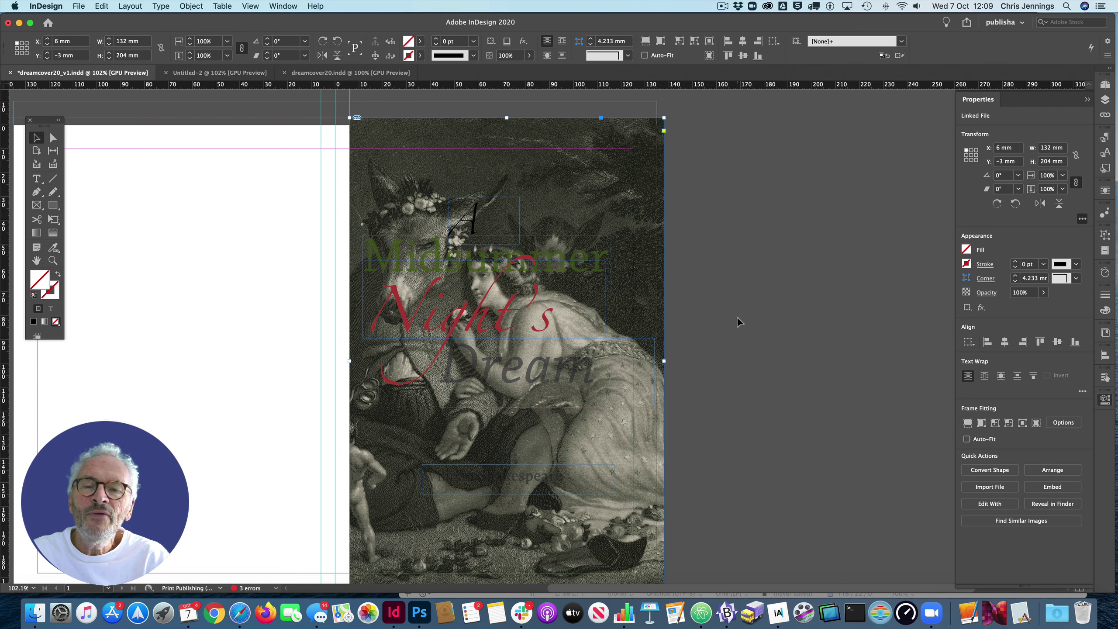
Step: Select the whole word Midsummer inside the title group and set its text fill to the [Paper] swatch
click(528, 242)
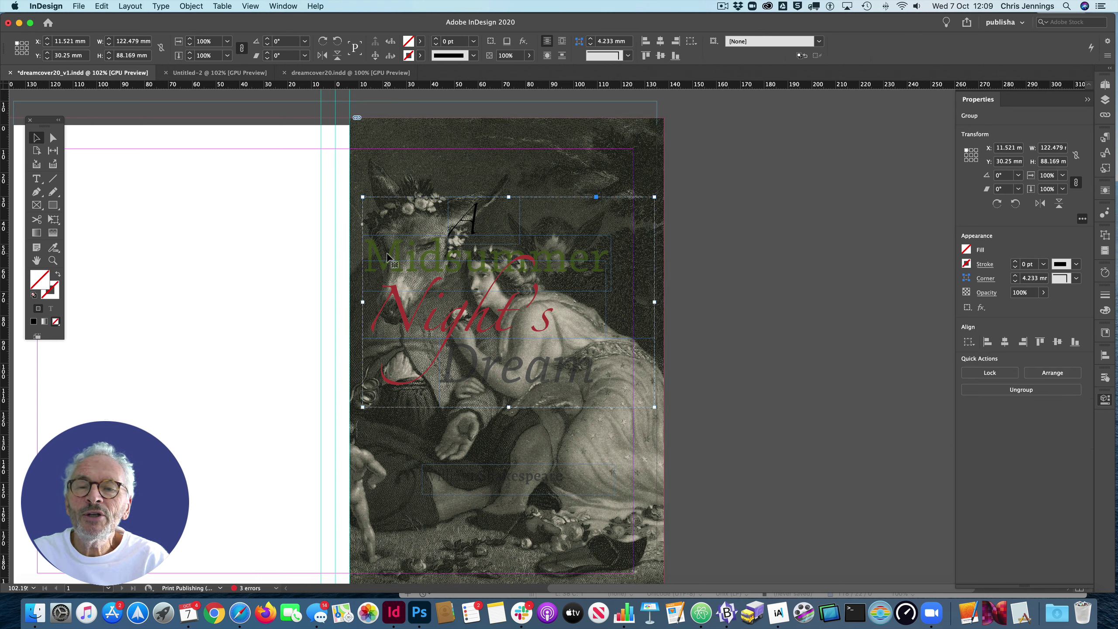
double_click(372, 256)
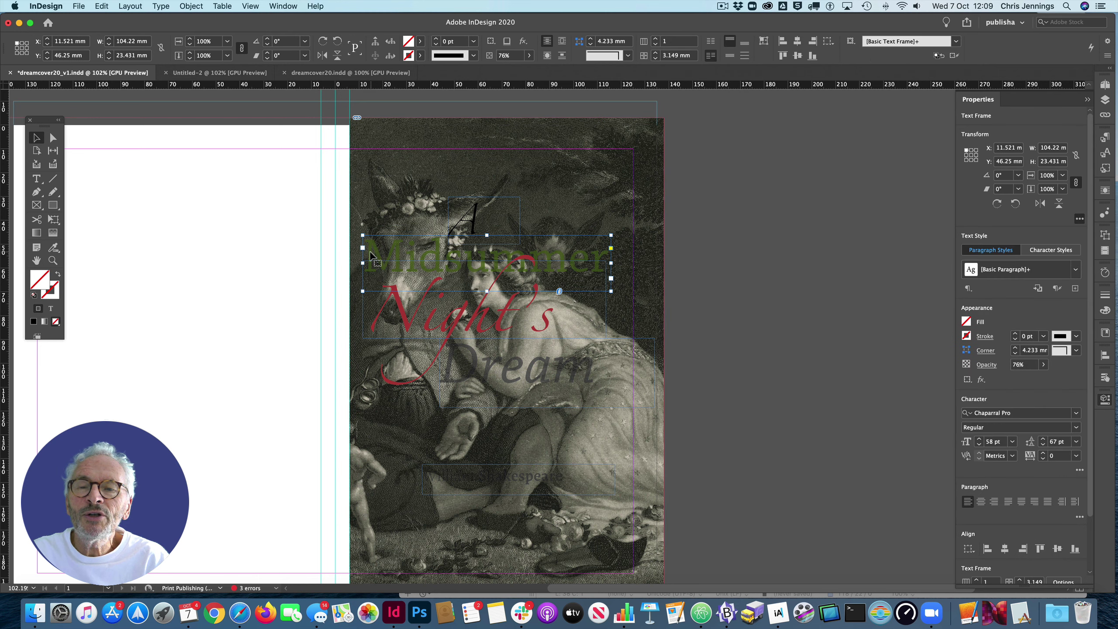
double_click(394, 259)
drag(364, 257, 606, 258)
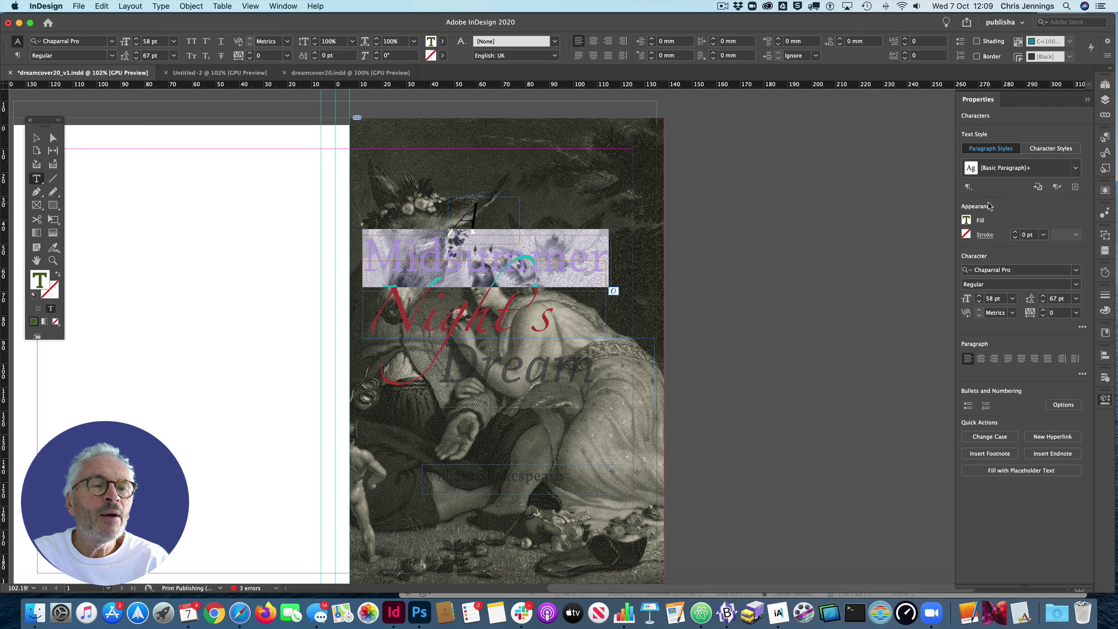
click(966, 220)
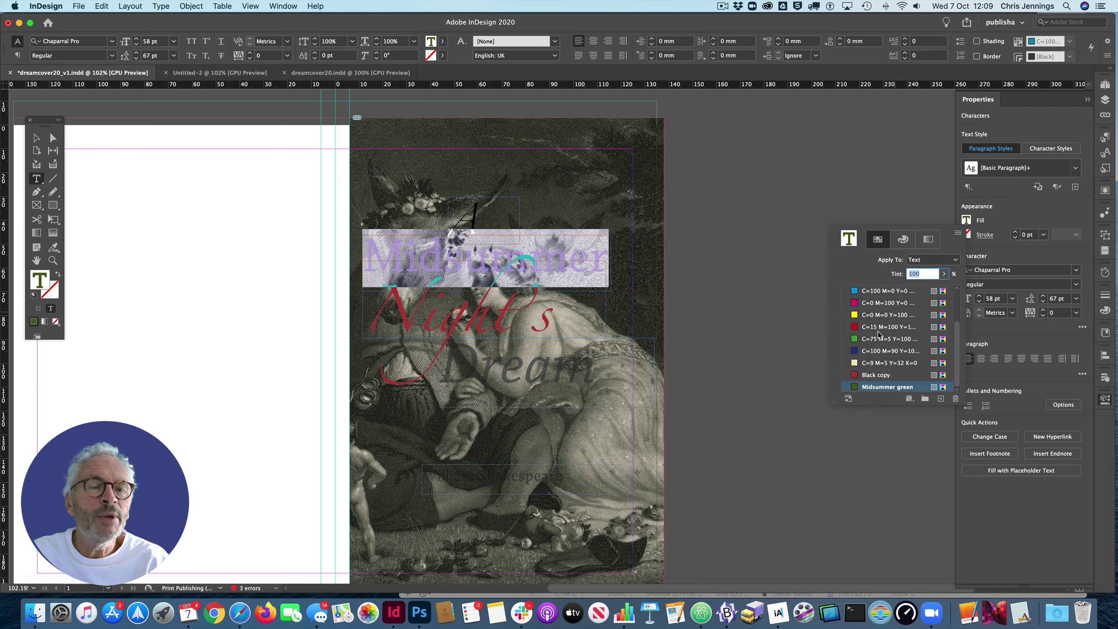
scroll(893, 317, up, 2)
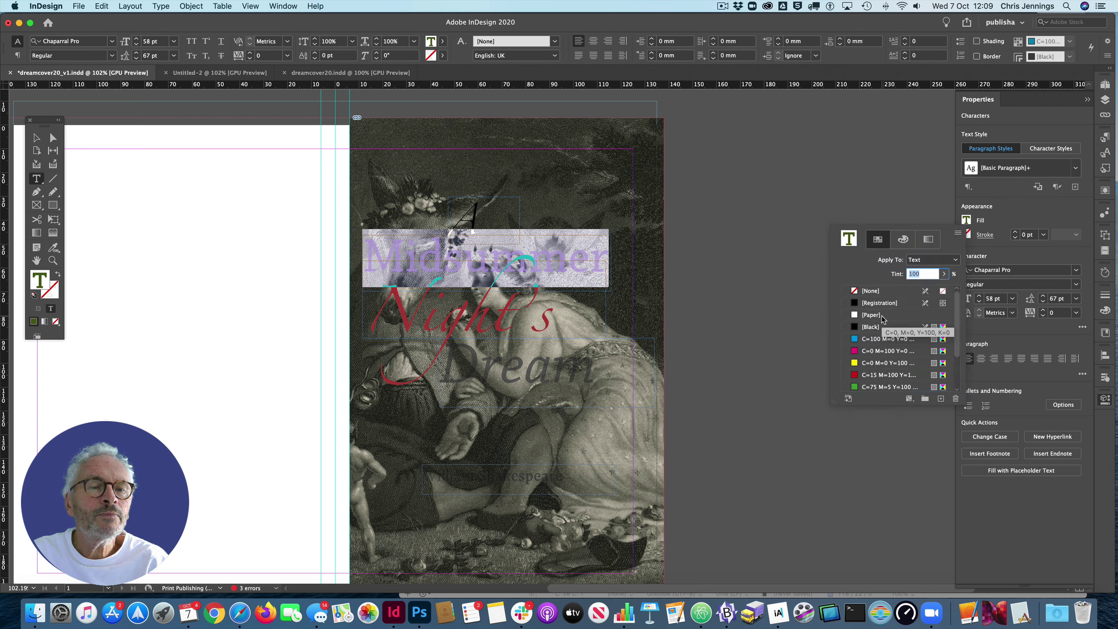
click(878, 315)
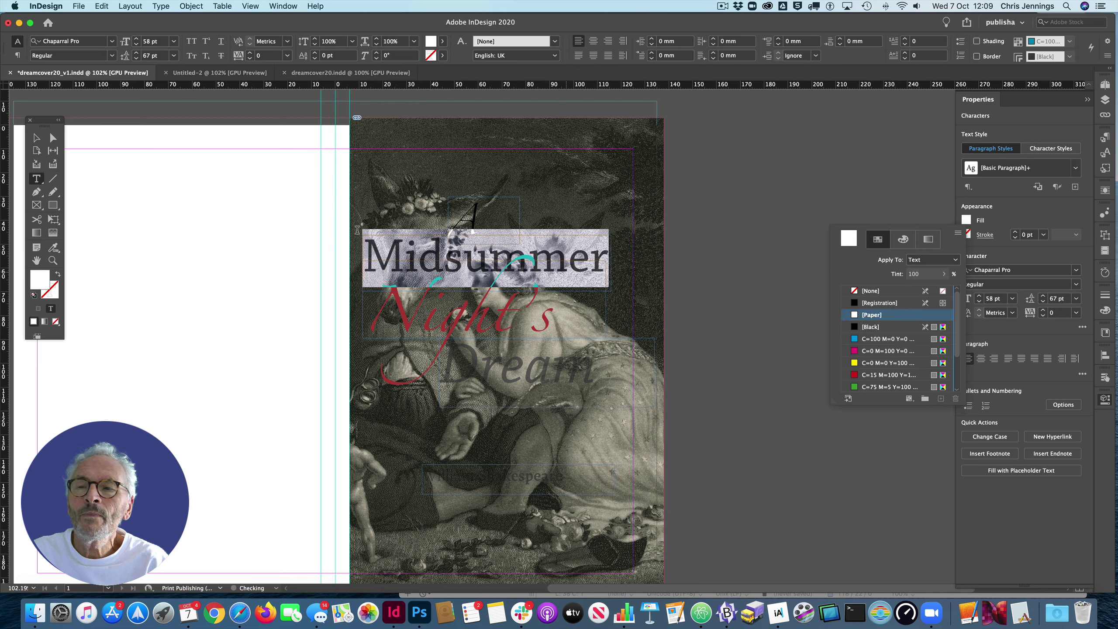
key(Escape)
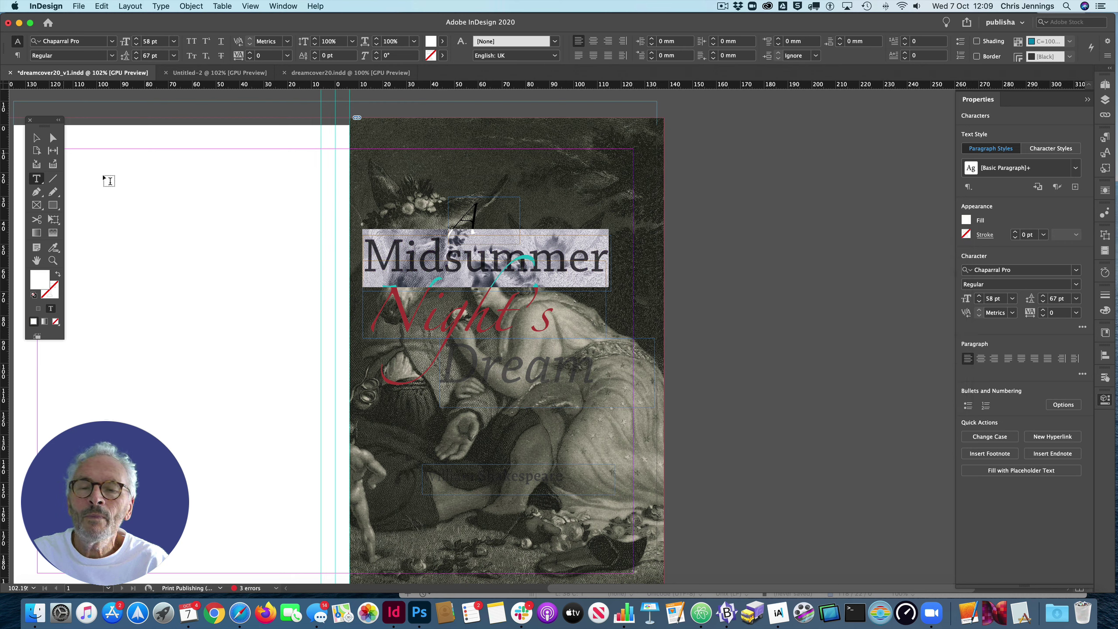
click(54, 139)
click(608, 277)
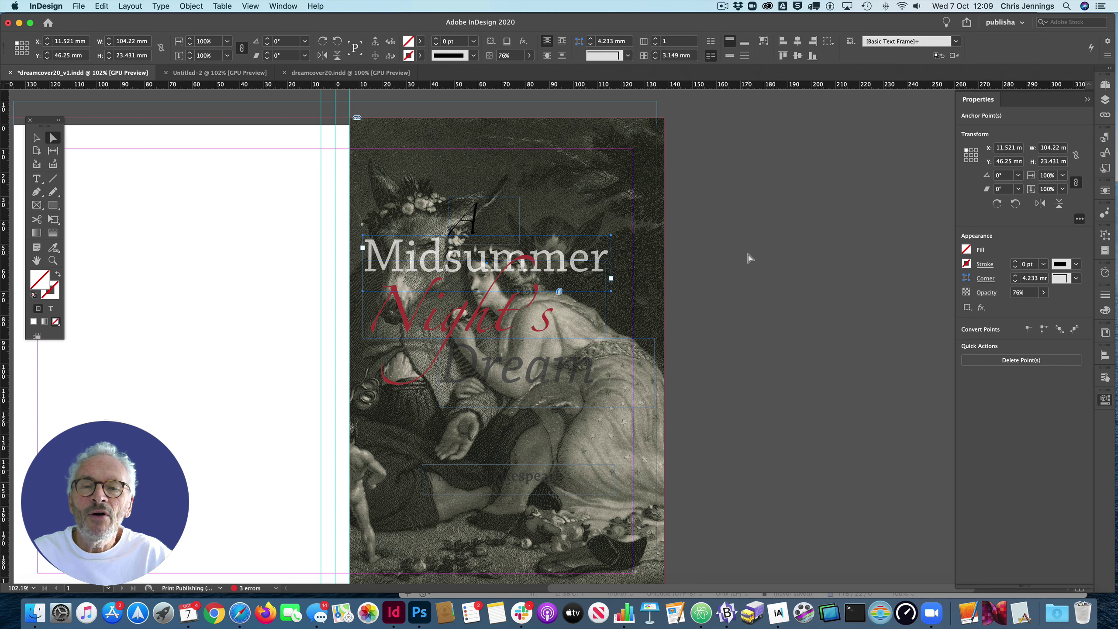
Step: Move the title group up and to the right on the front cover, to X 31.25 mm and Y 0 mm
scroll(746, 255, right, 1)
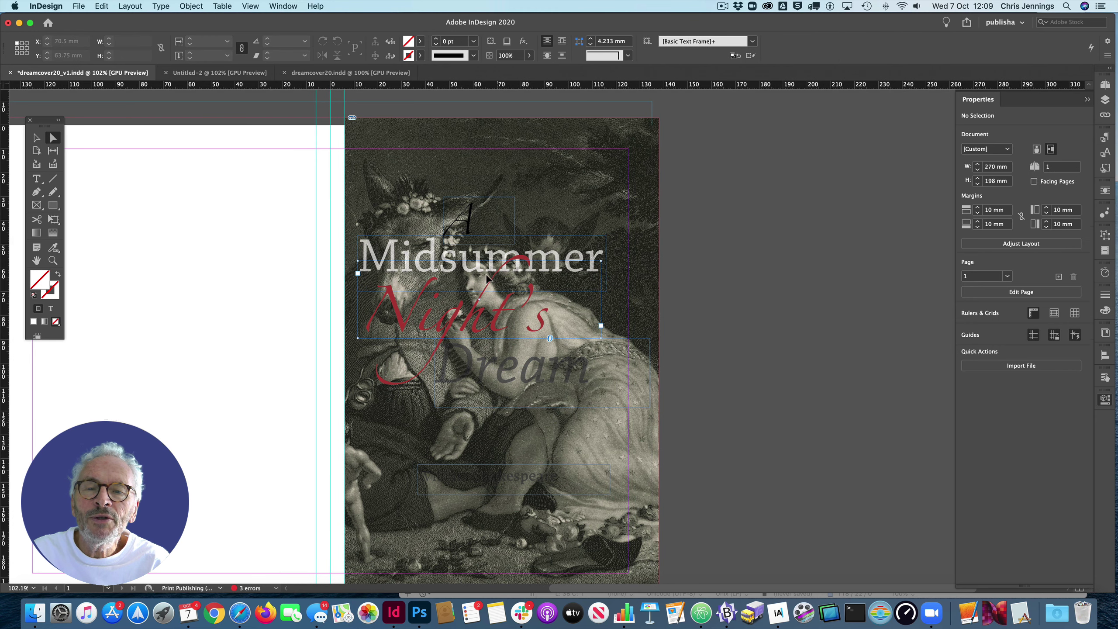
click(496, 224)
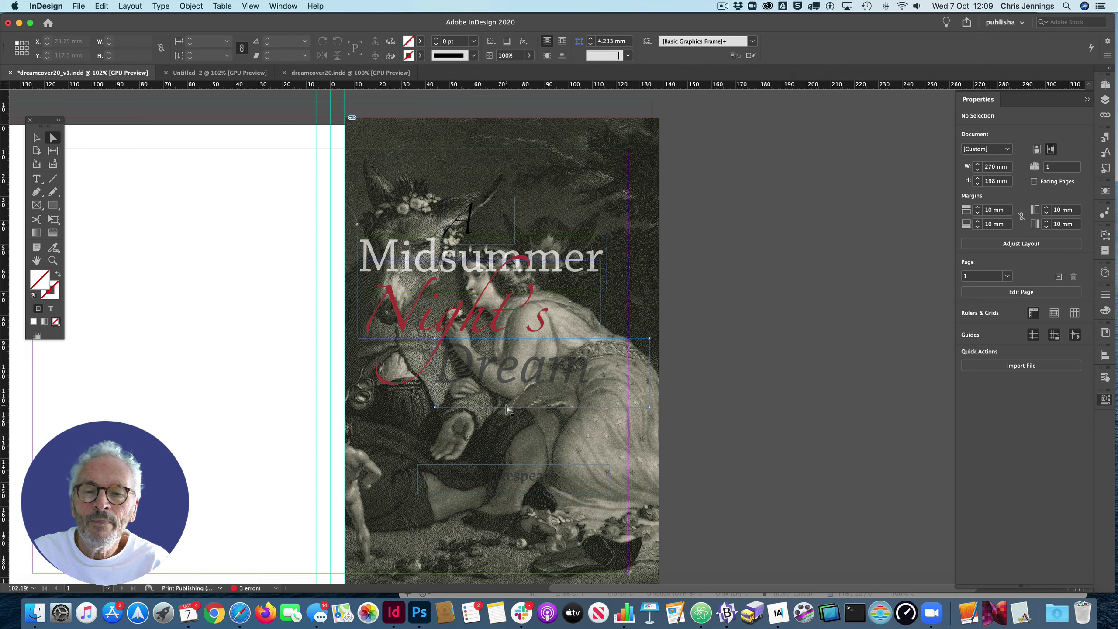
click(560, 403)
click(695, 385)
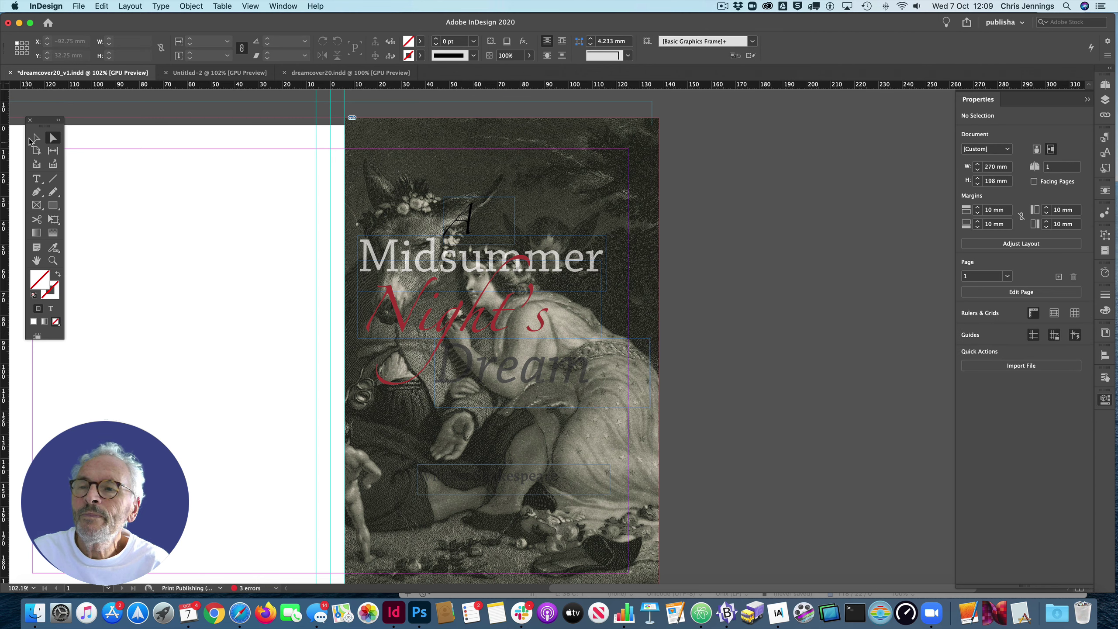
click(36, 138)
click(398, 291)
drag(397, 290, 442, 248)
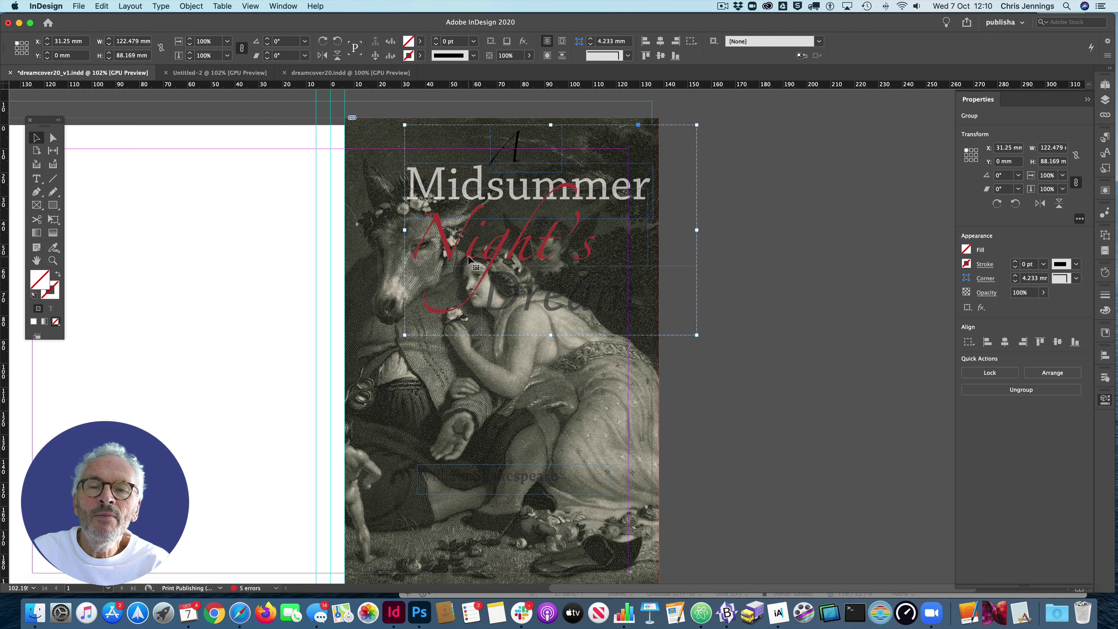
Step: Select the letter A inside the title group and set its text fill to the [Paper] swatch
double_click(511, 150)
double_click(496, 148)
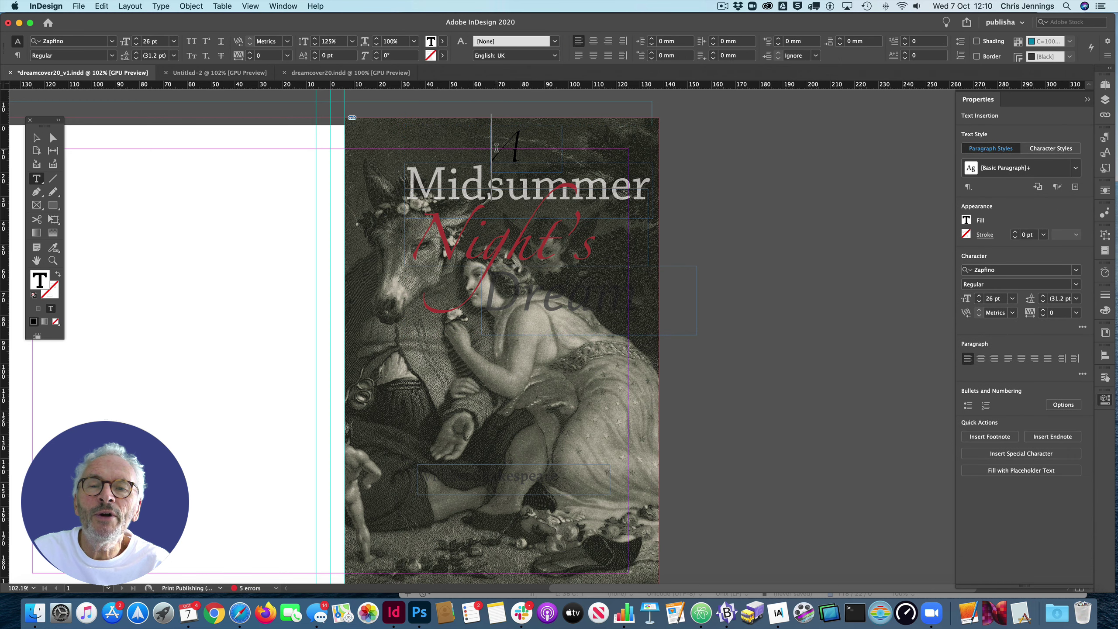
double_click(496, 148)
click(965, 221)
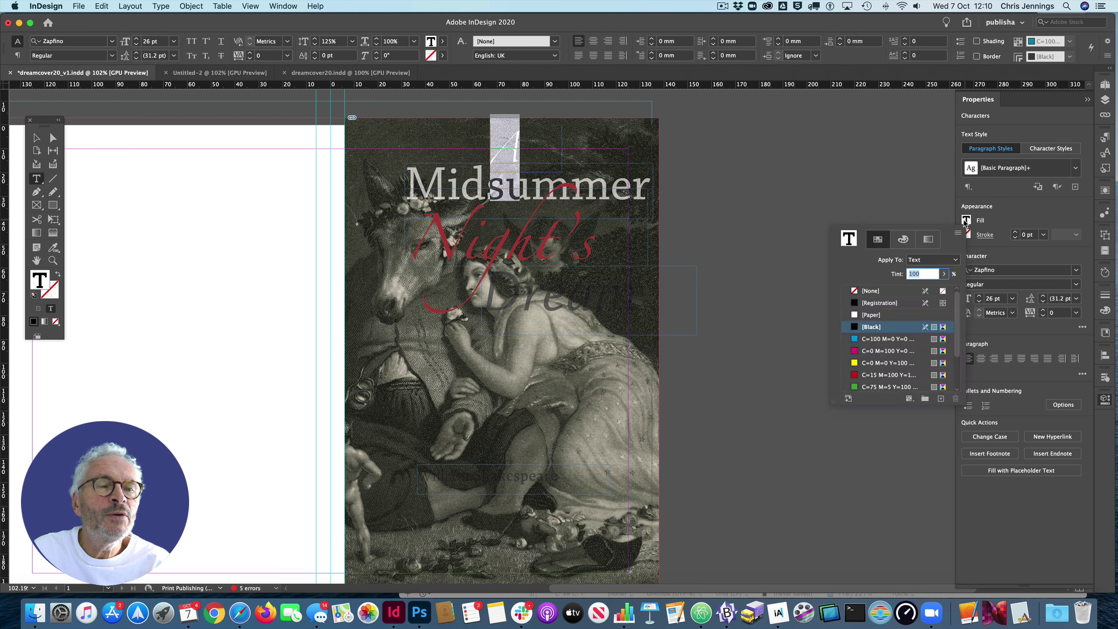
click(858, 316)
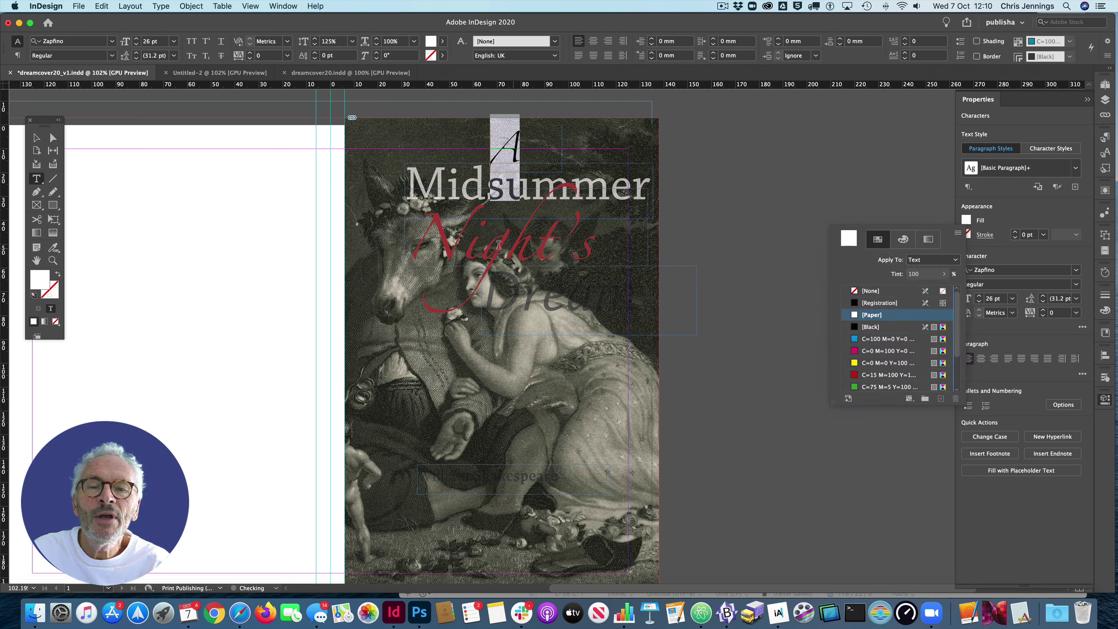
Step: Set the text fill of the word Dream to the [Paper] swatch and deselect its frame
click(491, 286)
double_click(597, 291)
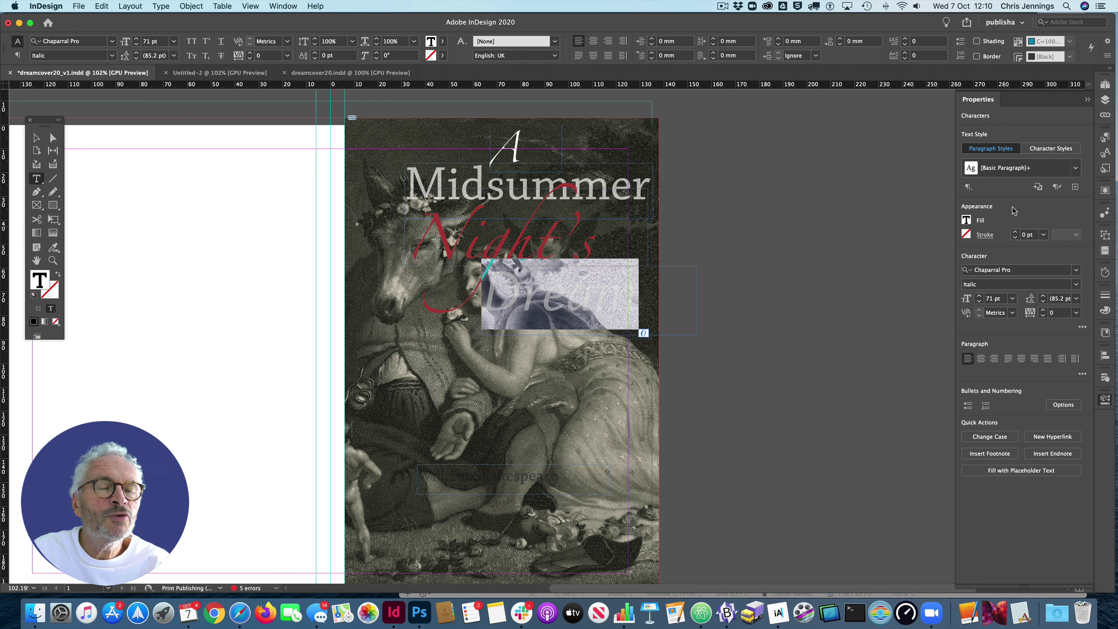
click(967, 221)
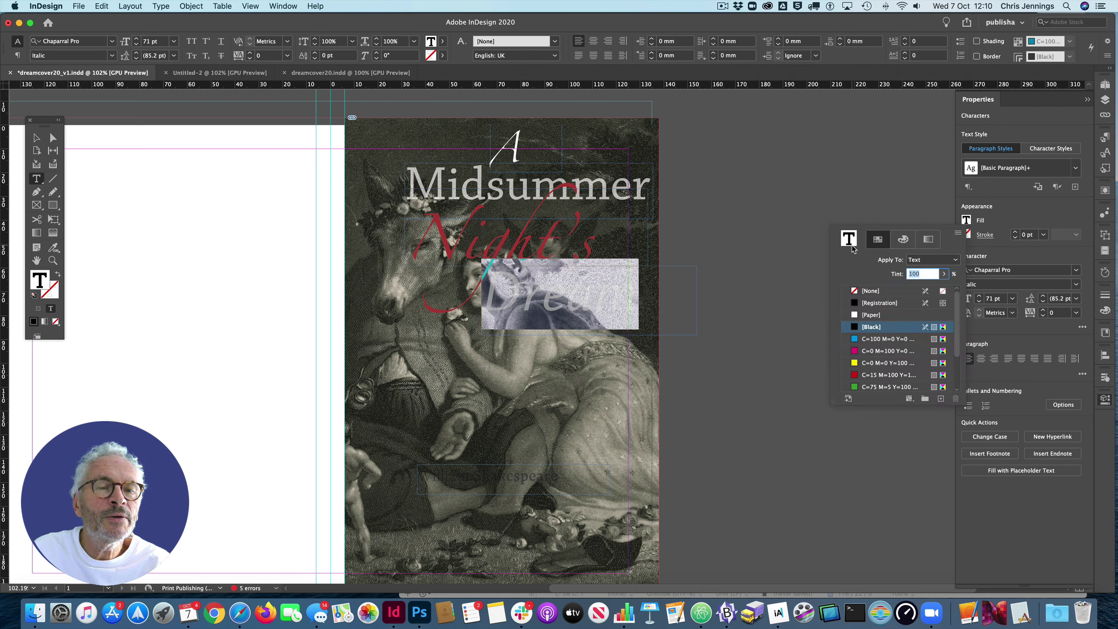
click(856, 314)
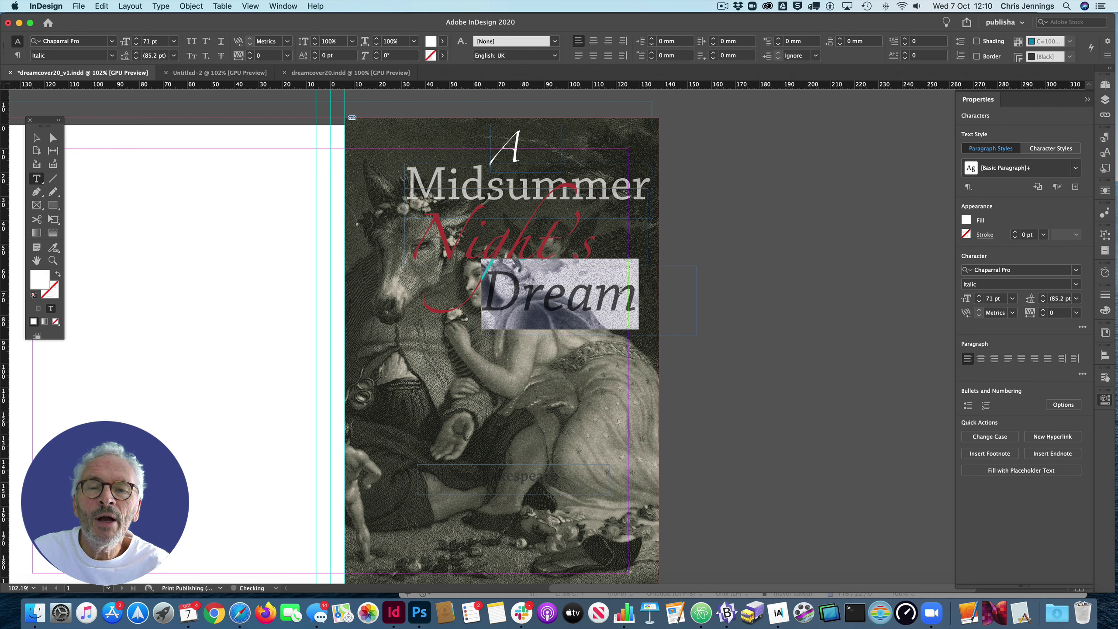
click(37, 138)
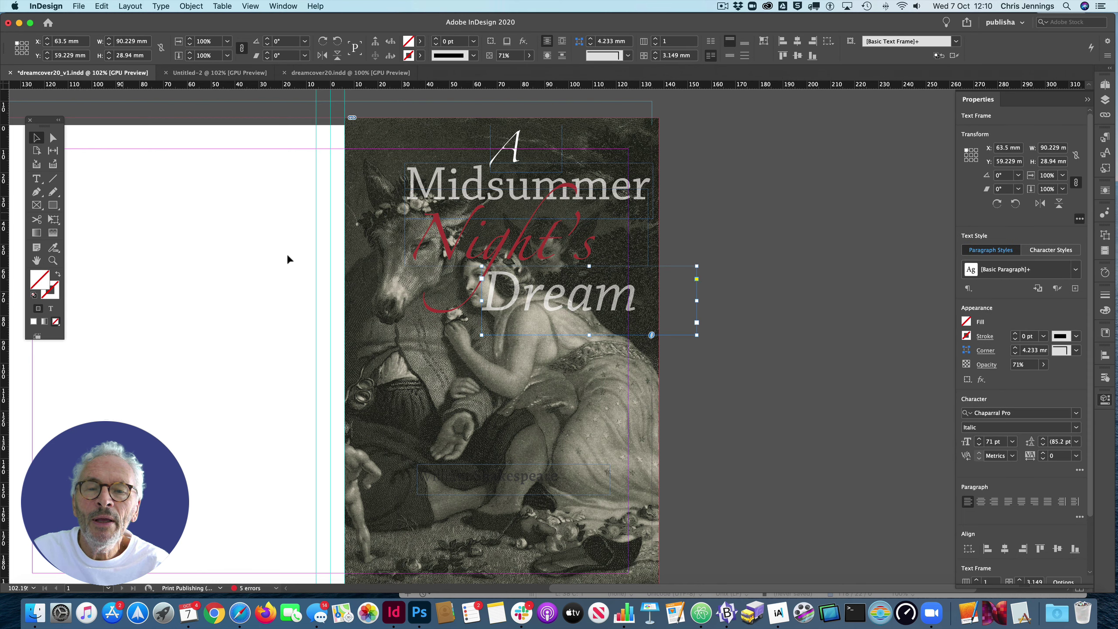
click(786, 309)
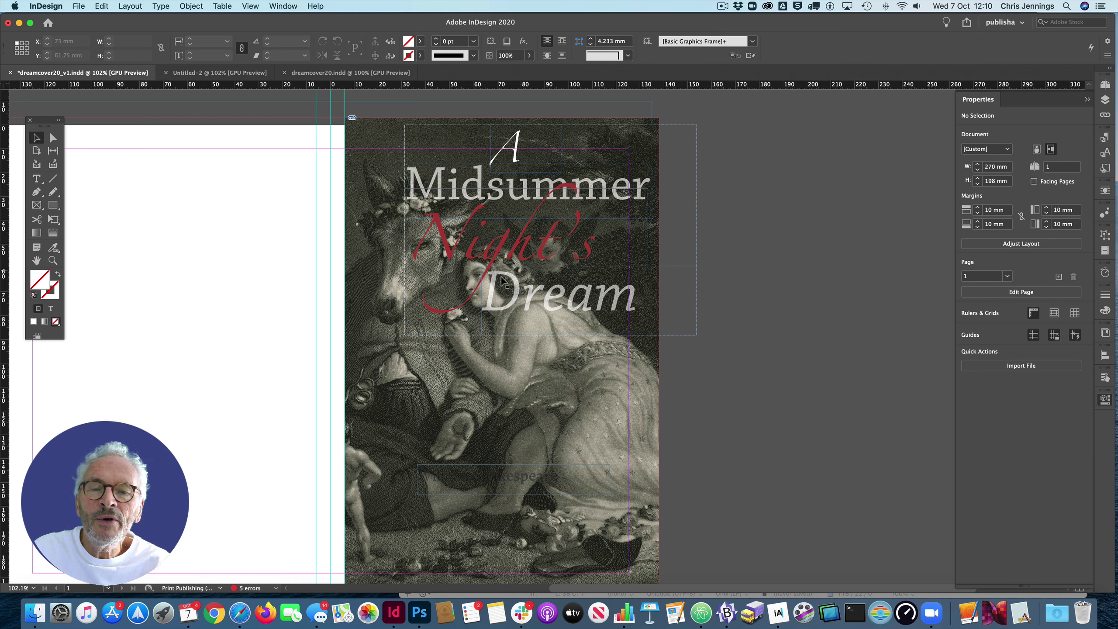
Step: Raise the opacity of the Dream text frame inside the title group to 100%
click(524, 297)
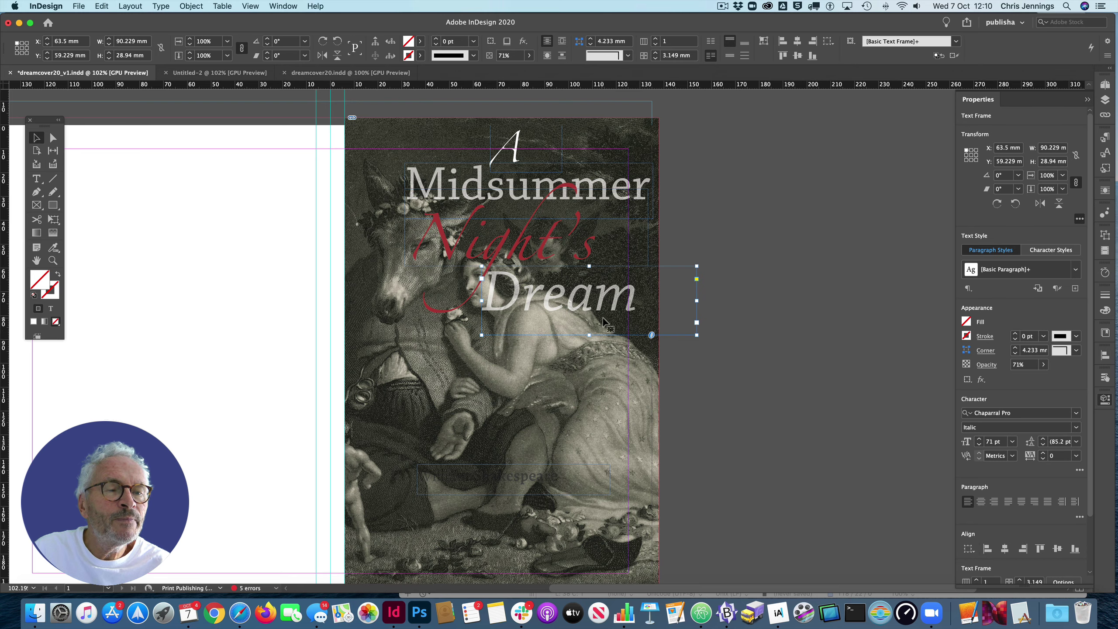
double_click(523, 286)
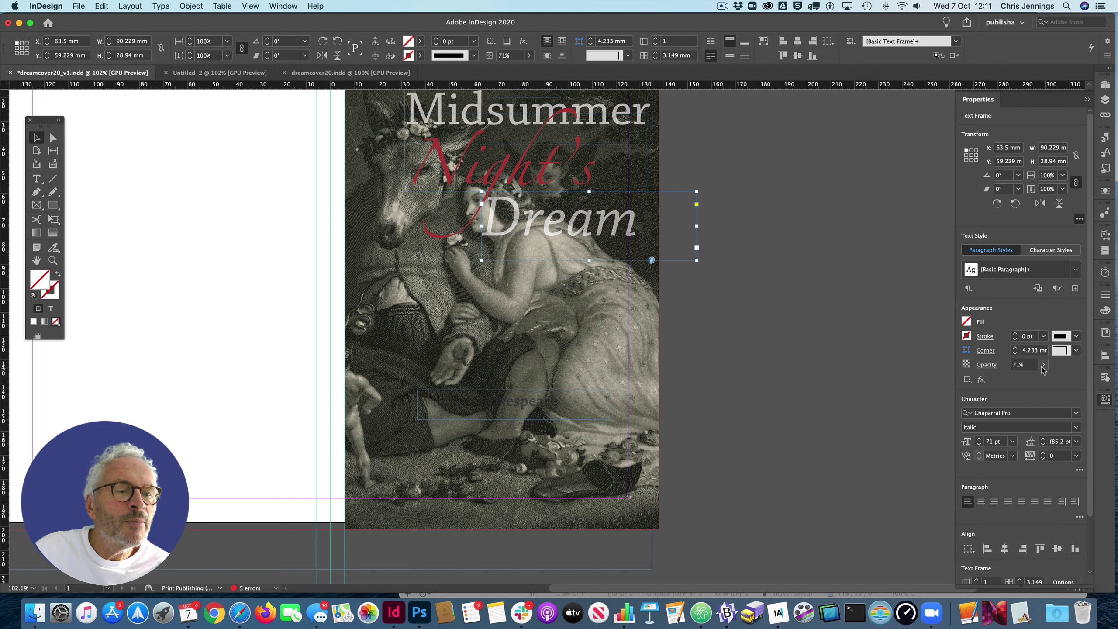
click(1044, 366)
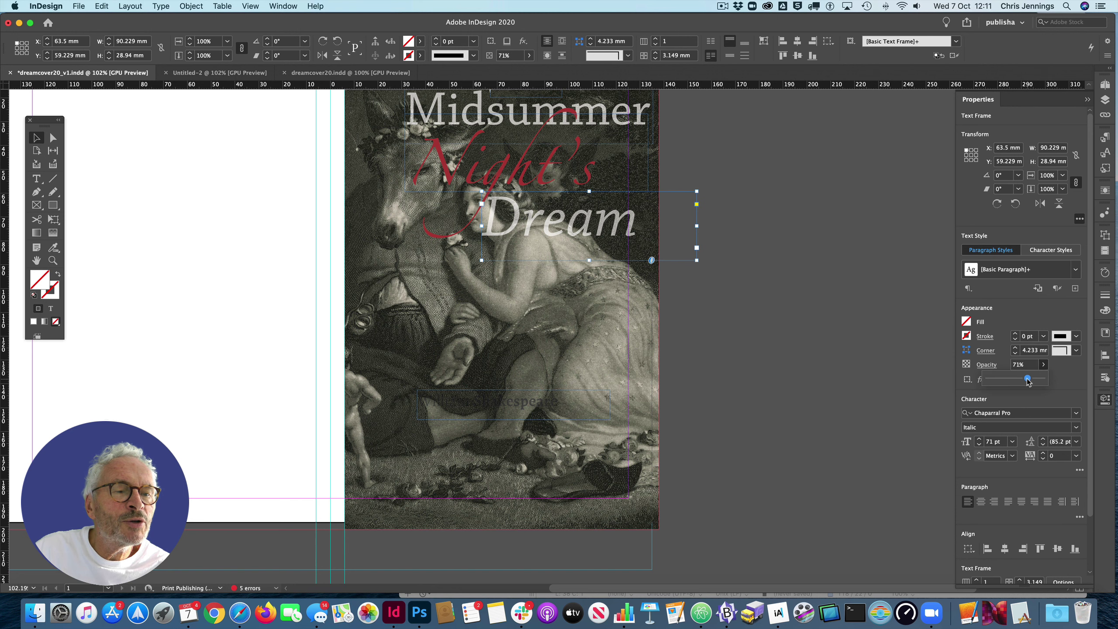
drag(1027, 381, 1046, 382)
click(737, 325)
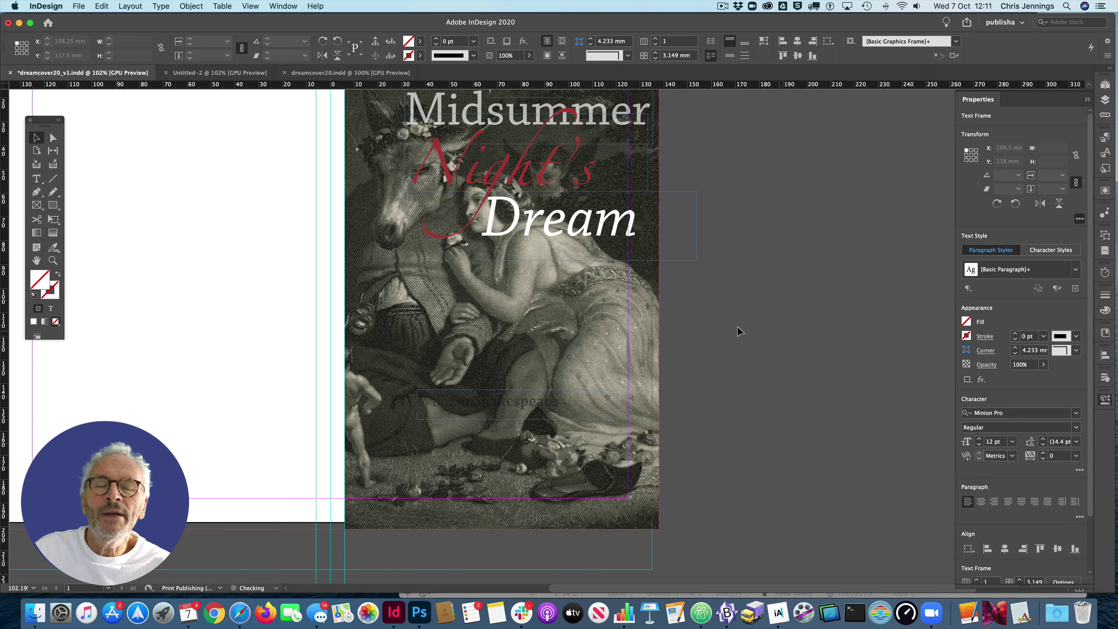
Step: Set the Midsummer text frame to 100% opacity and its font to Adobe Jenson Pro Regular
scroll(777, 267, up, 6)
click(522, 281)
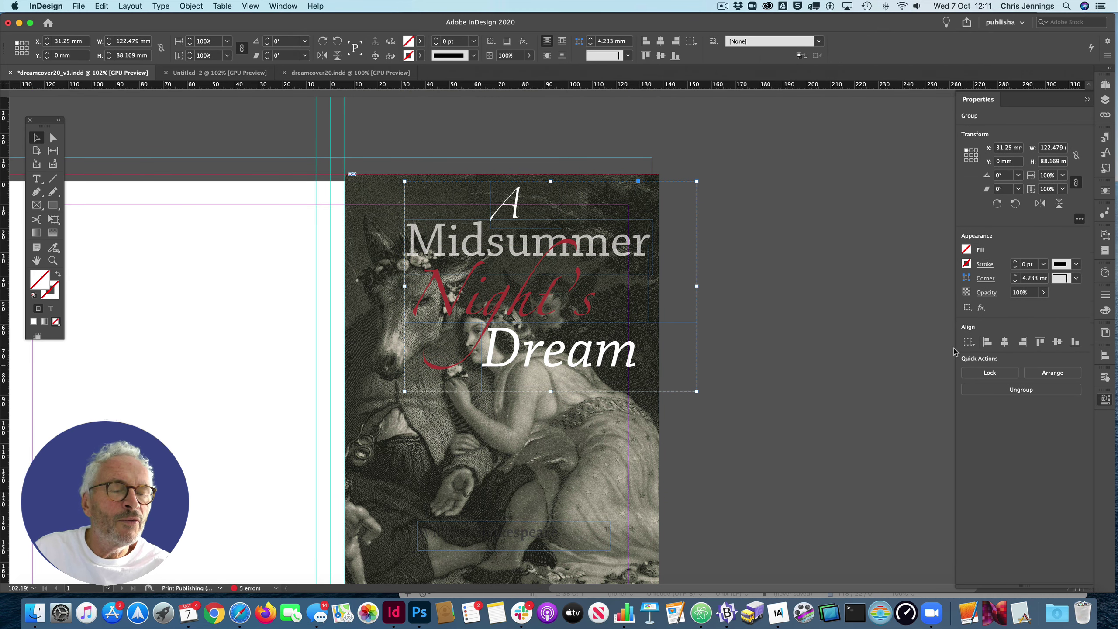
double_click(594, 253)
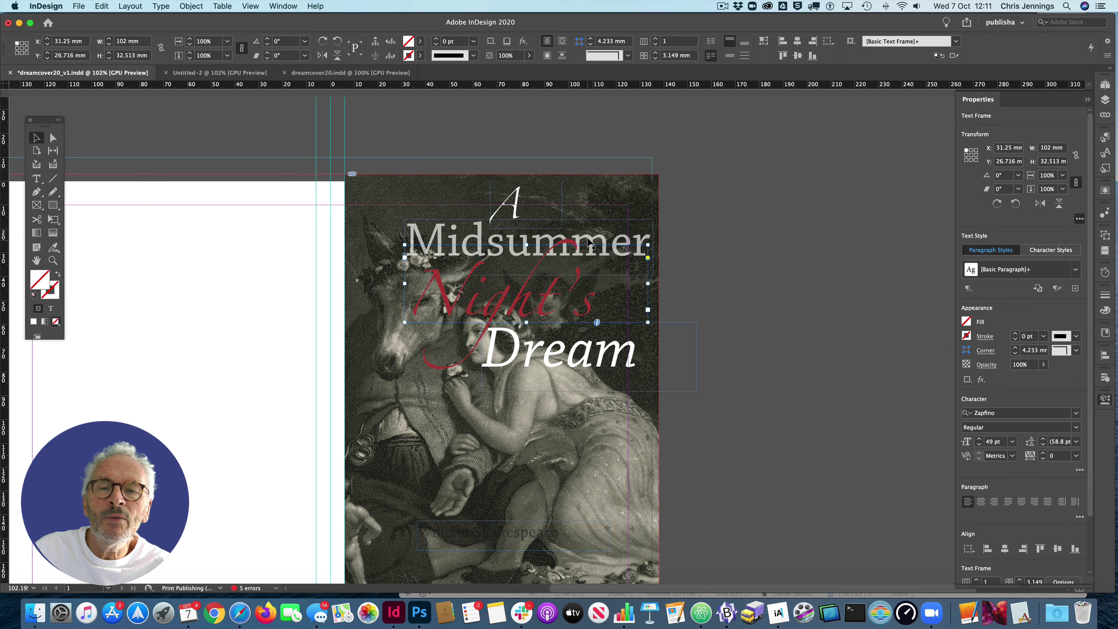
double_click(592, 252)
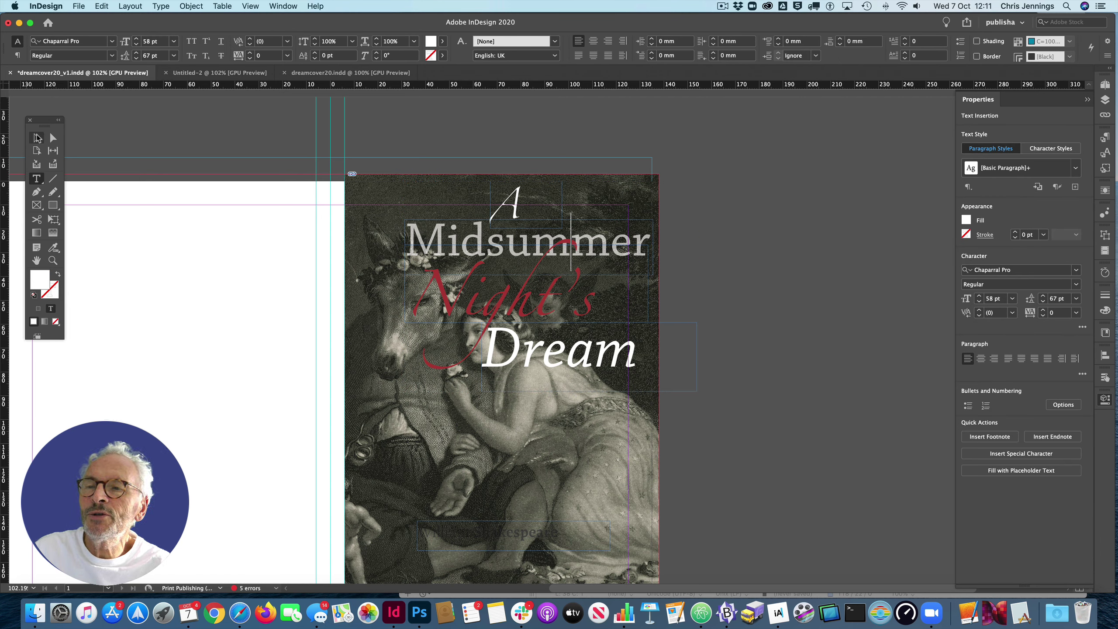
key(Escape)
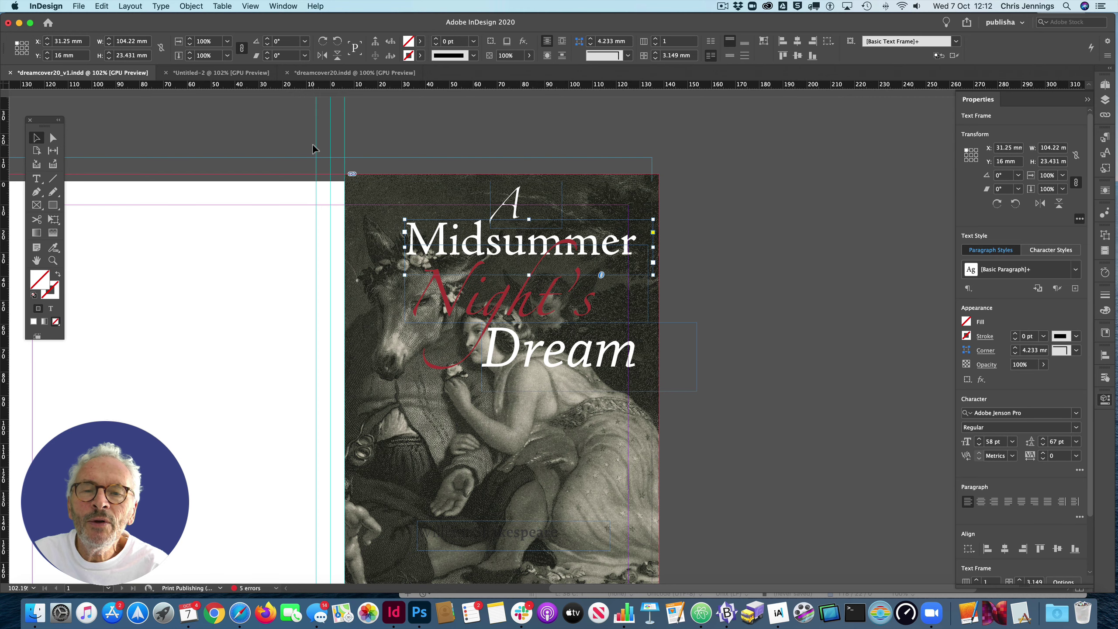
click(313, 149)
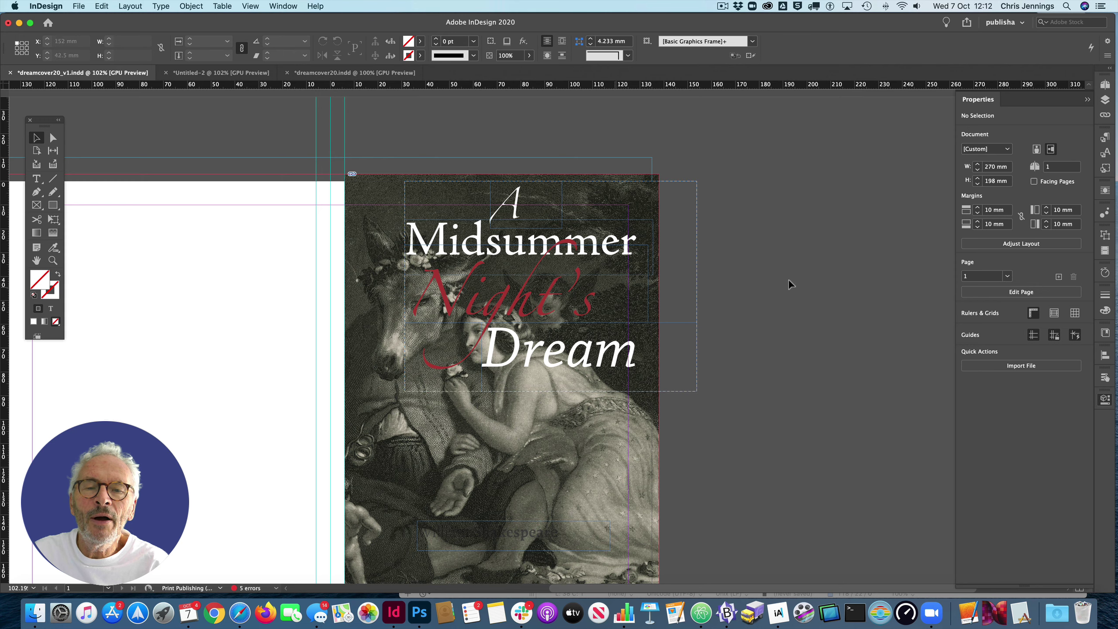
Step: Open the linked cover engraving for editing in Adobe Photoshop 2020
scroll(826, 287, down, 4)
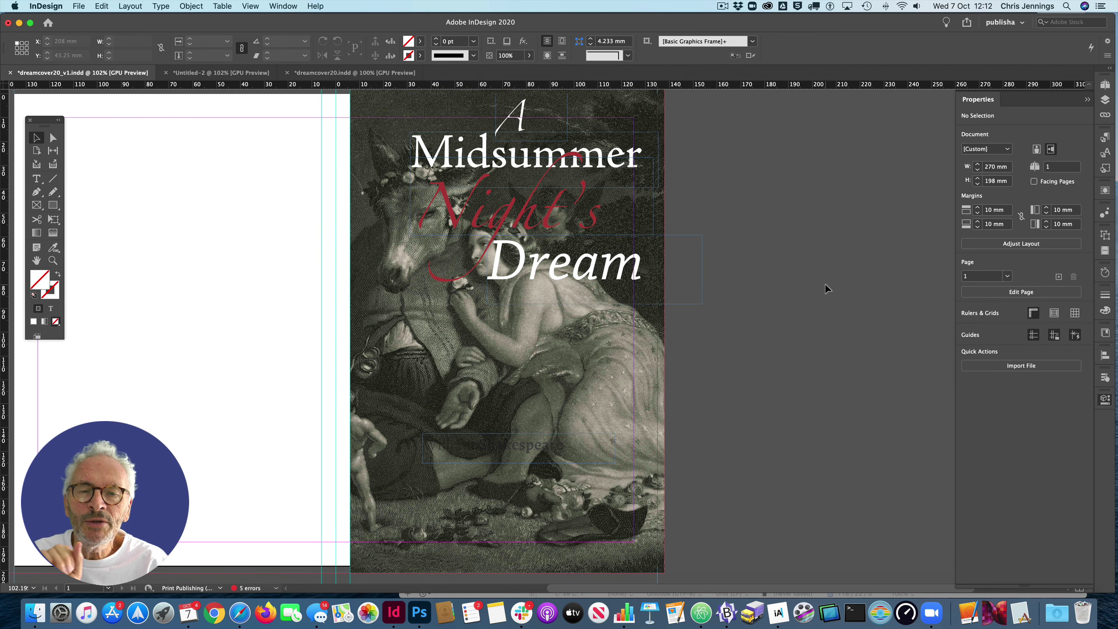
scroll(826, 286, up, 1)
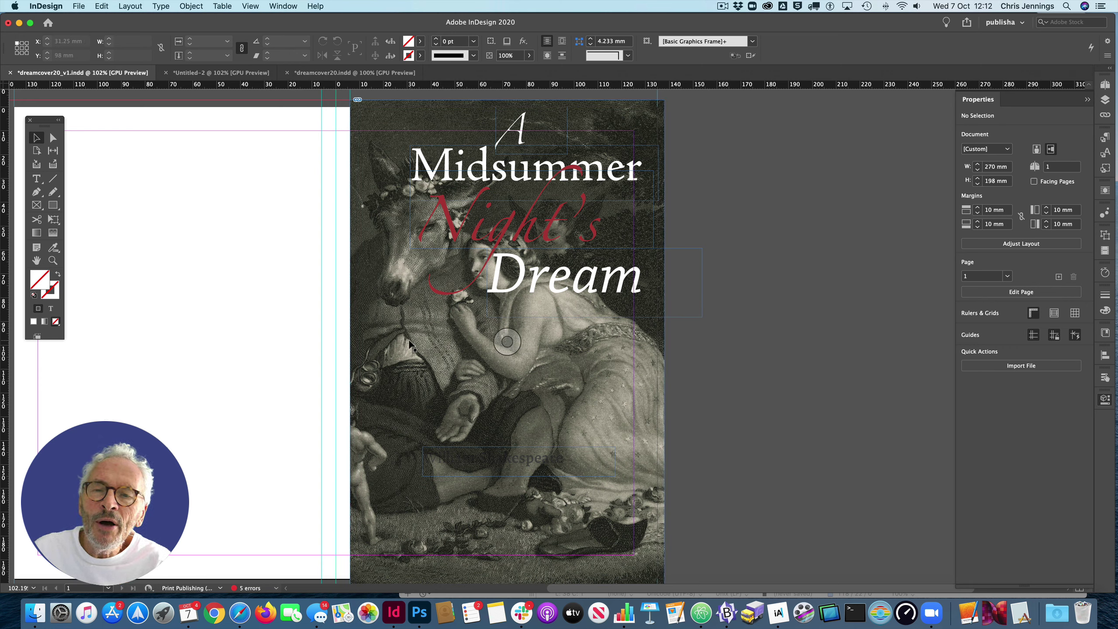
click(386, 355)
right_click(386, 355)
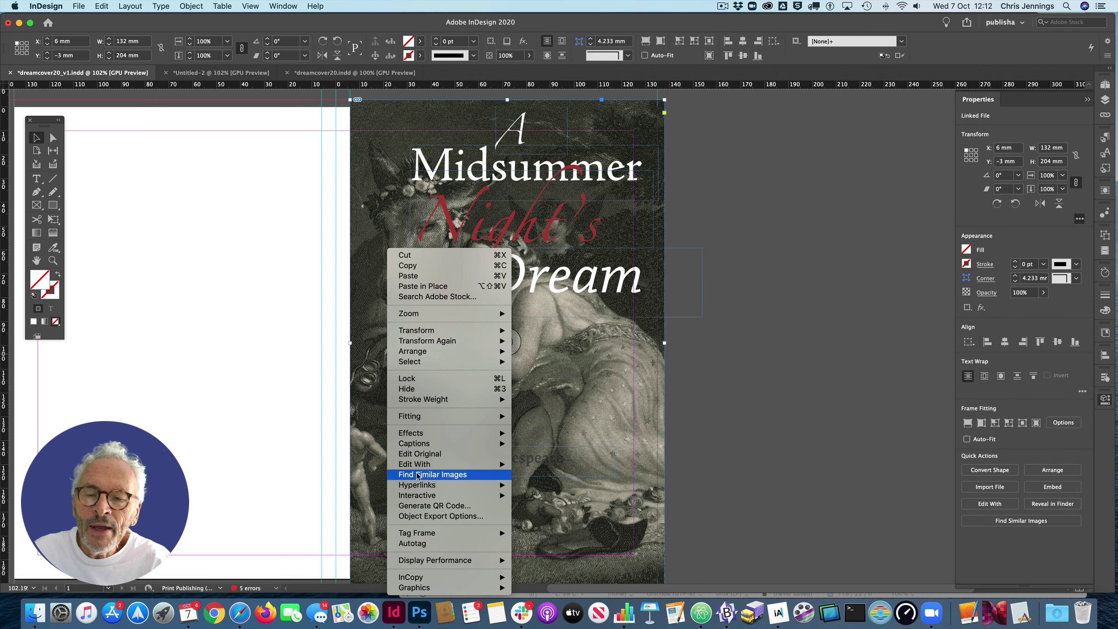
mouse_move(424, 463)
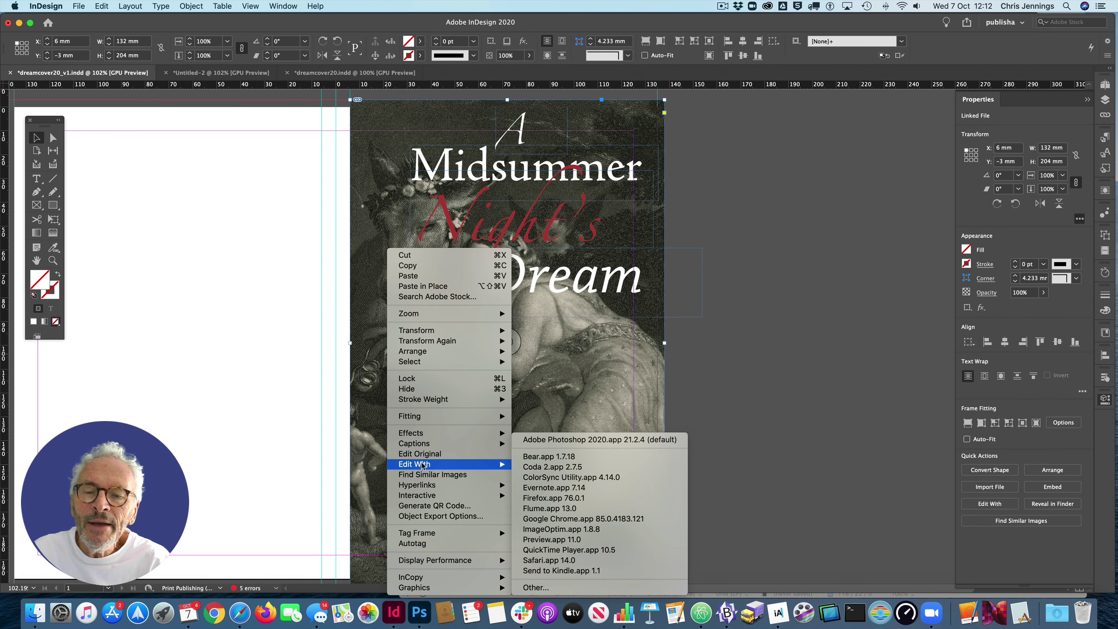
click(549, 440)
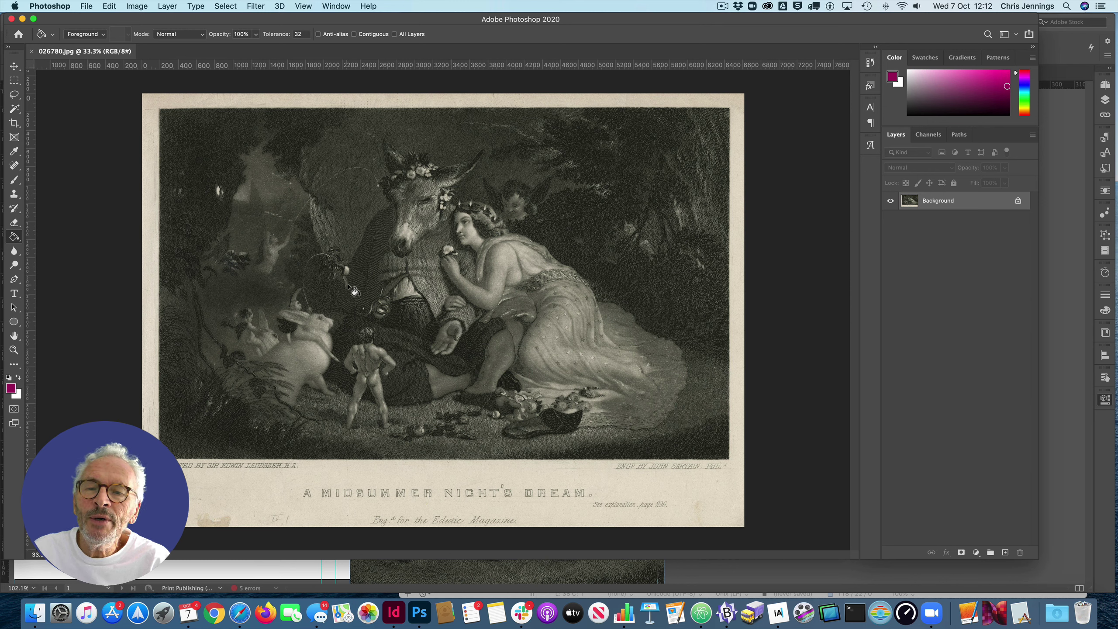
Step: Tint the engraving yellow-green with a Color Balance adjustment, setting the midtones to +9 Magenta–Green and -72 Yellow–Blue
click(141, 7)
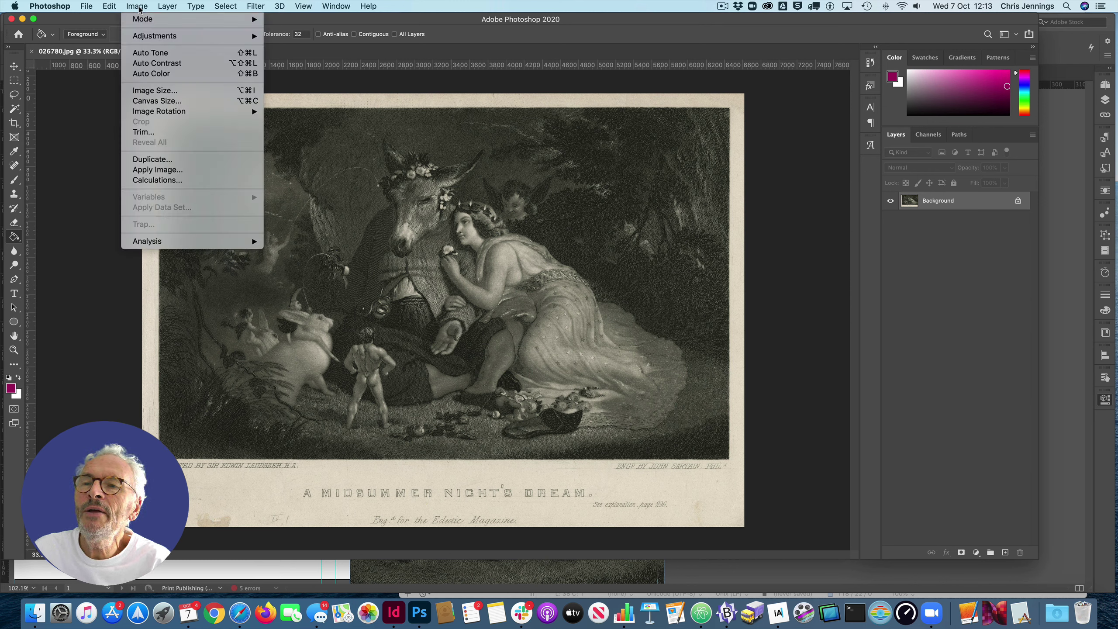
mouse_move(144, 19)
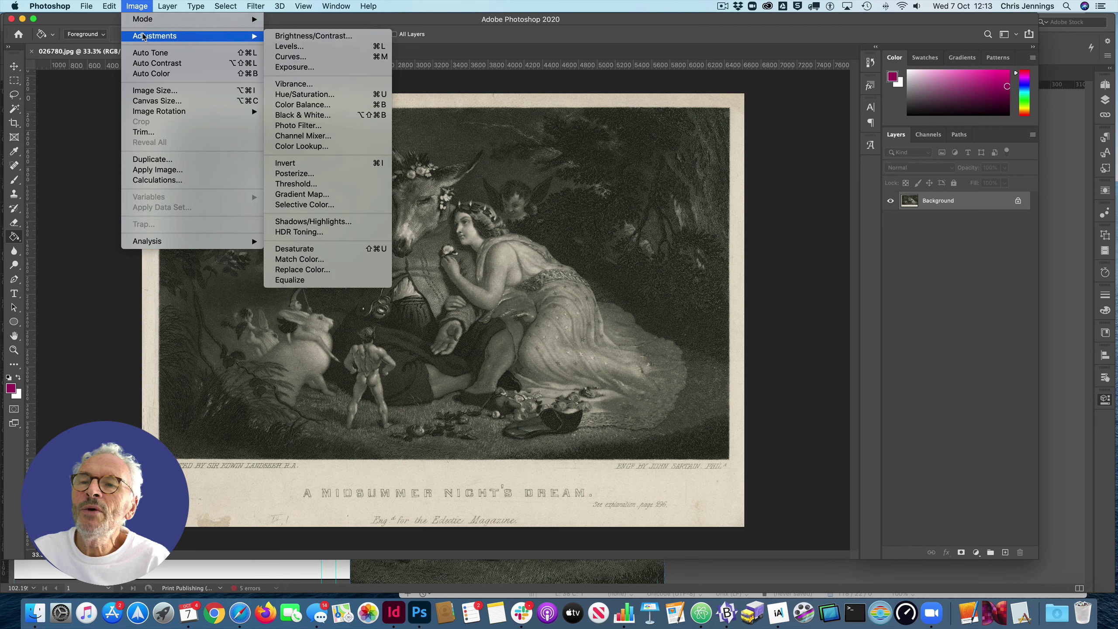
click(289, 108)
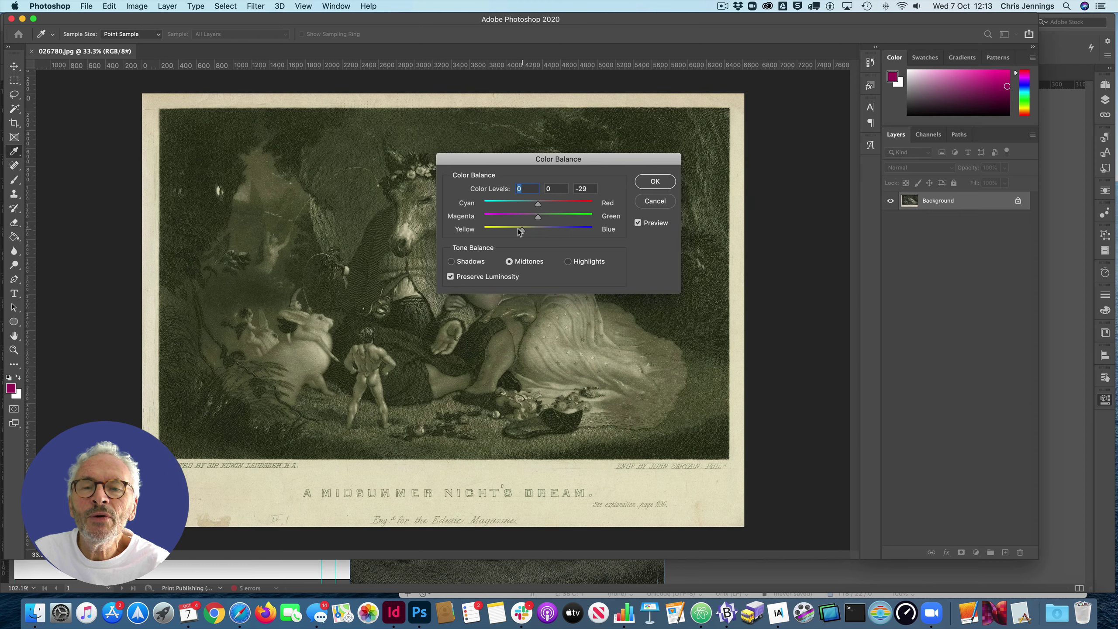
drag(520, 232, 542, 209)
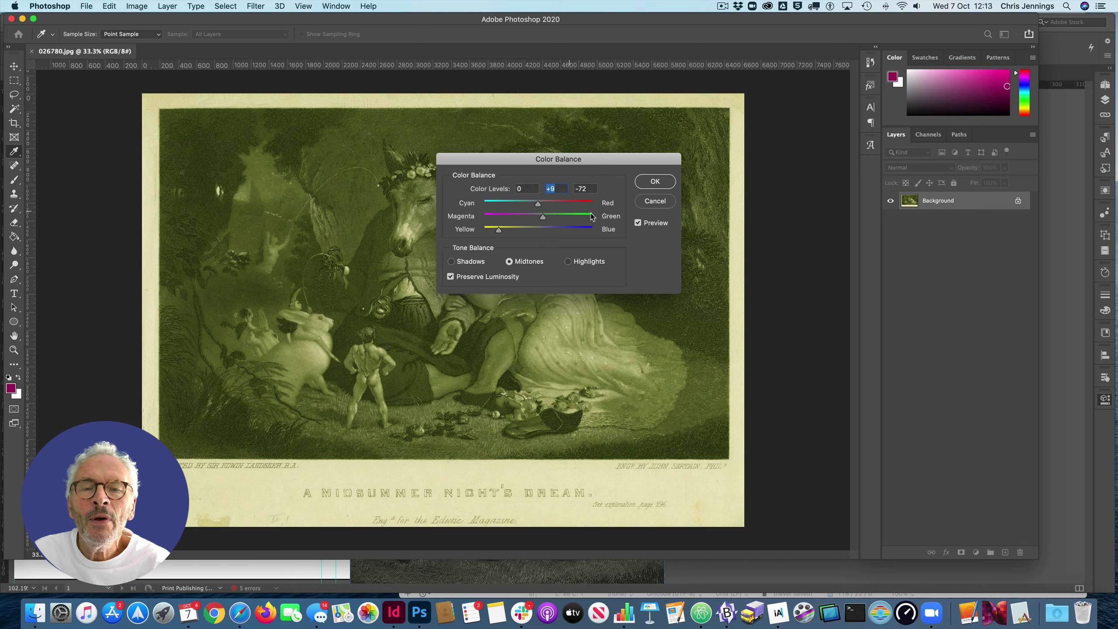
click(656, 186)
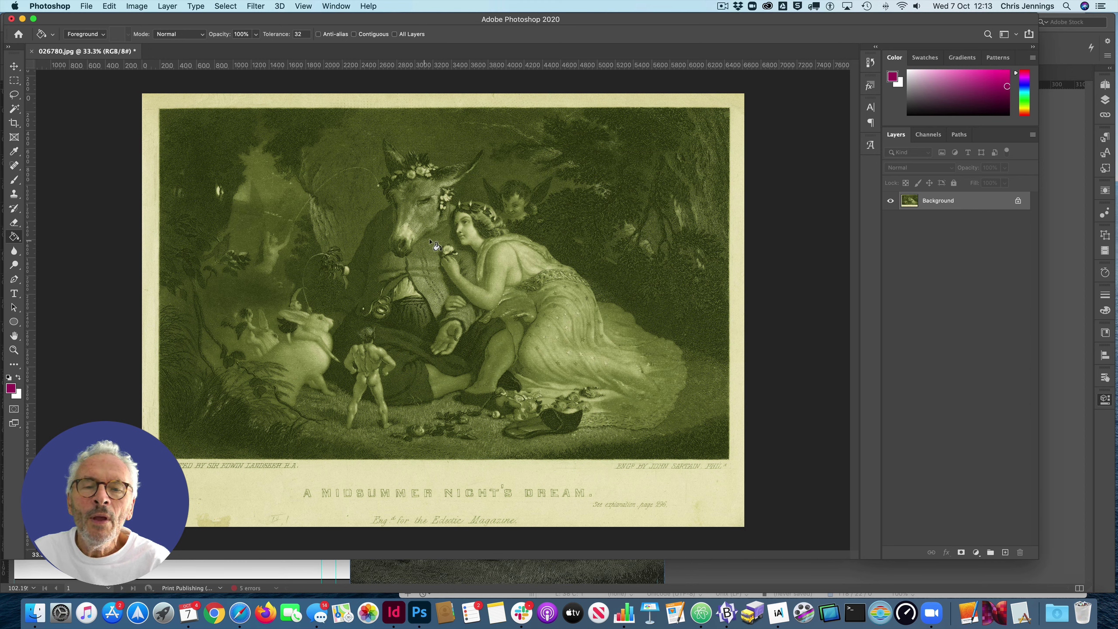
Step: Save the tinted engraving as a Baseline ("Standard") JPEG at Maximum quality 12, and return to the cover layout in InDesign
click(87, 6)
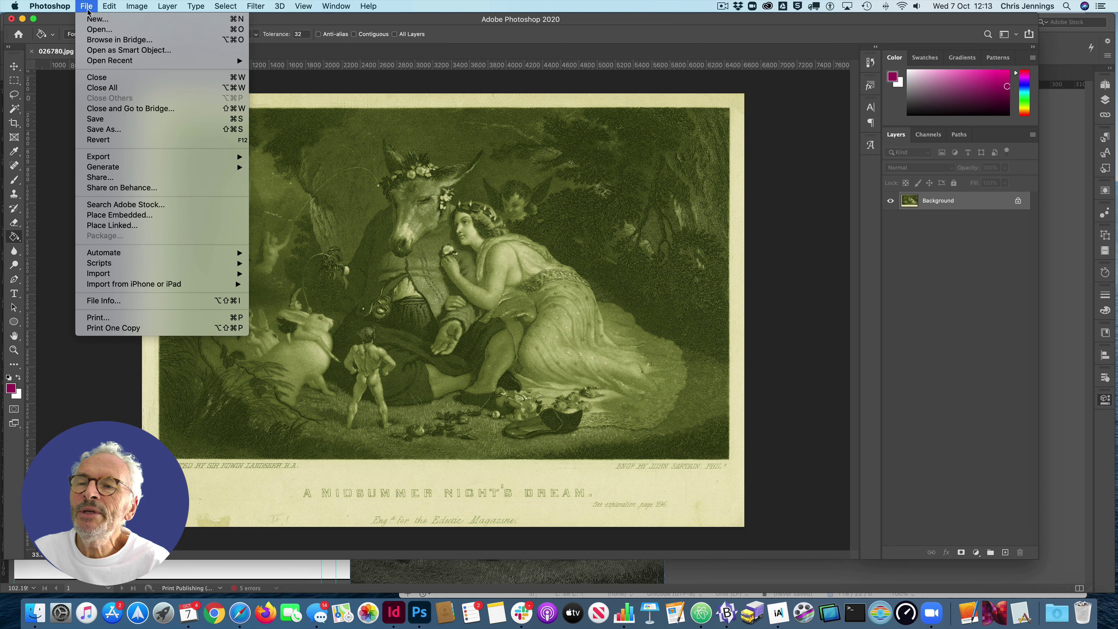
click(94, 119)
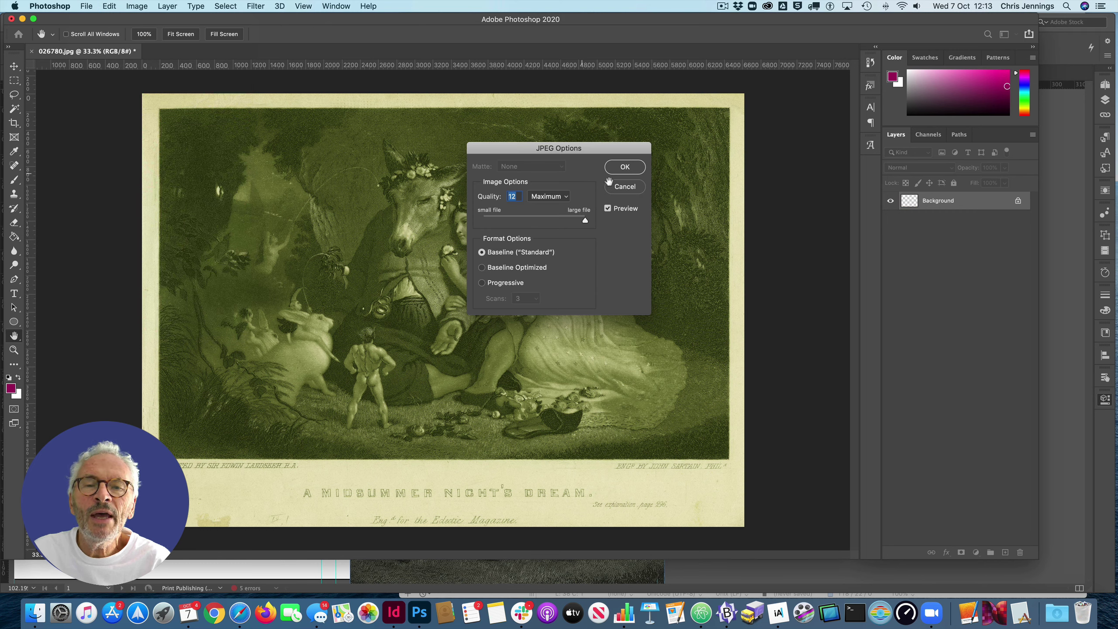
click(632, 171)
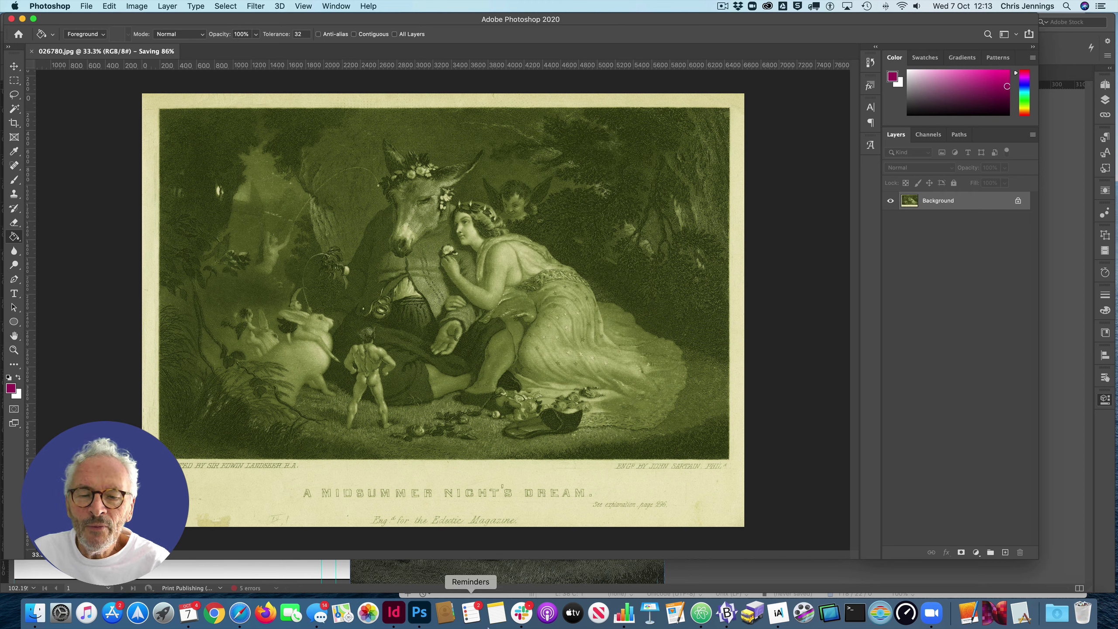
click(394, 613)
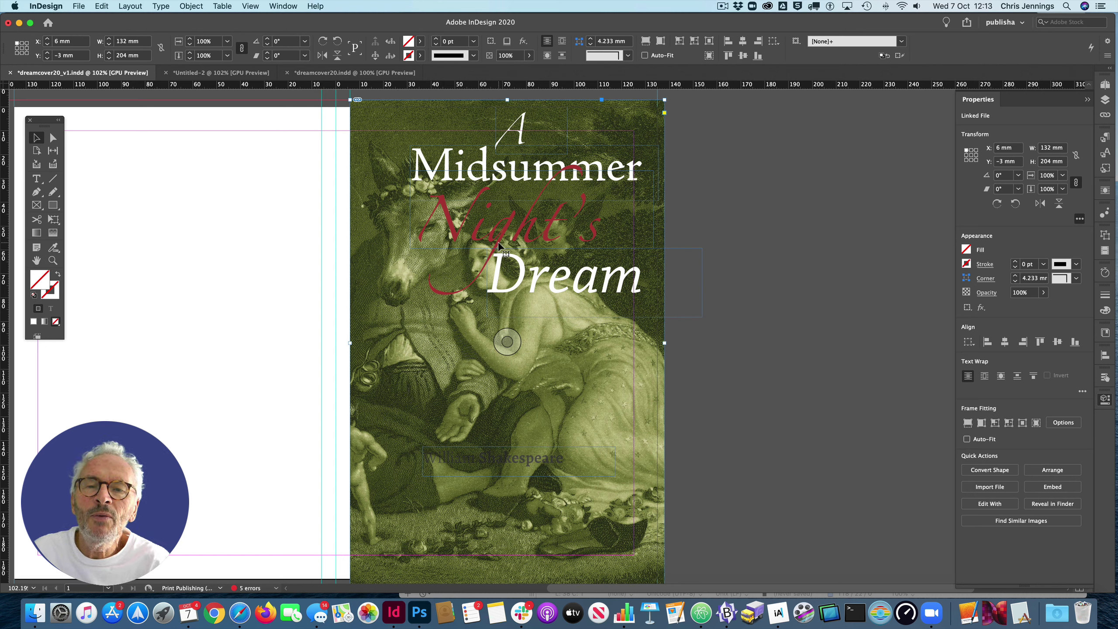
Step: Recolour the word "Night's" in the title with the yellow C=0 M=0 Y=100 swatch
click(436, 222)
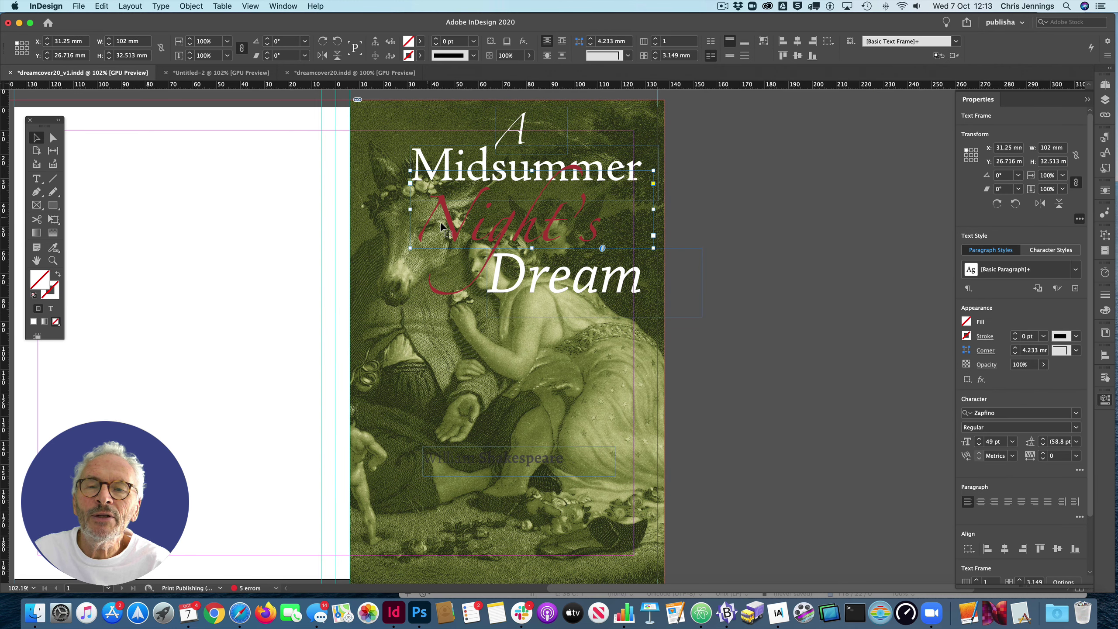
double_click(601, 229)
drag(601, 229, 425, 219)
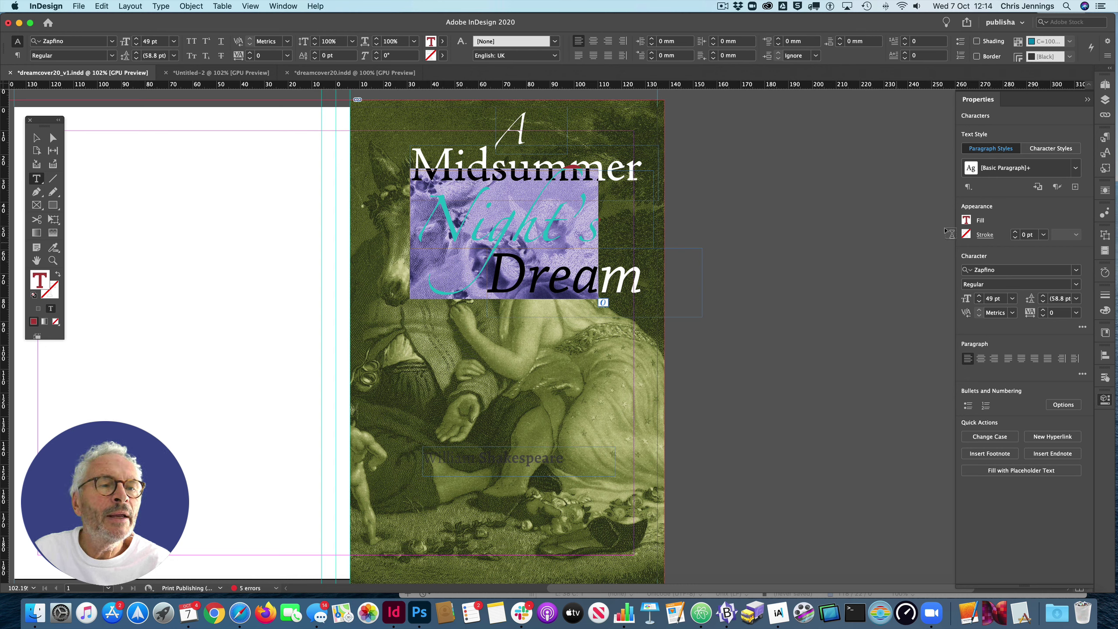
click(966, 220)
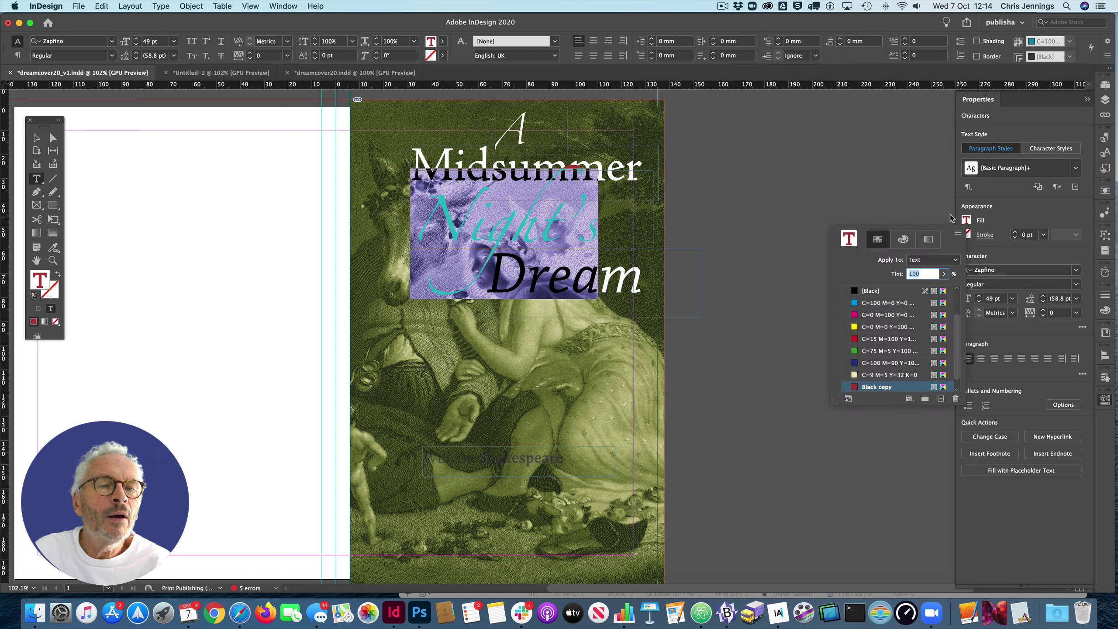
click(855, 327)
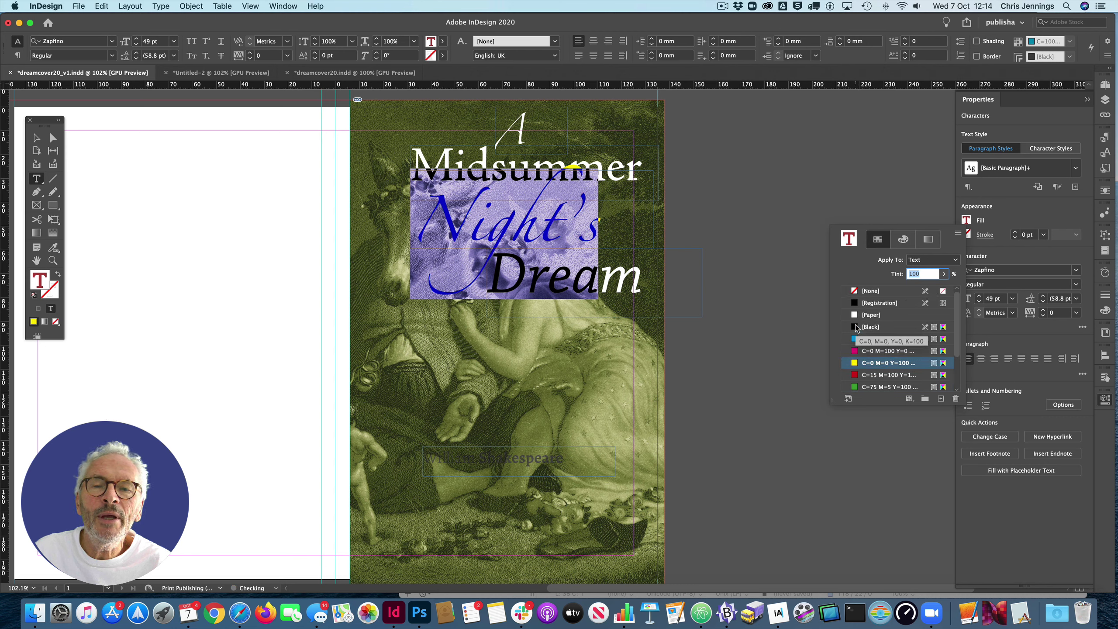
click(599, 223)
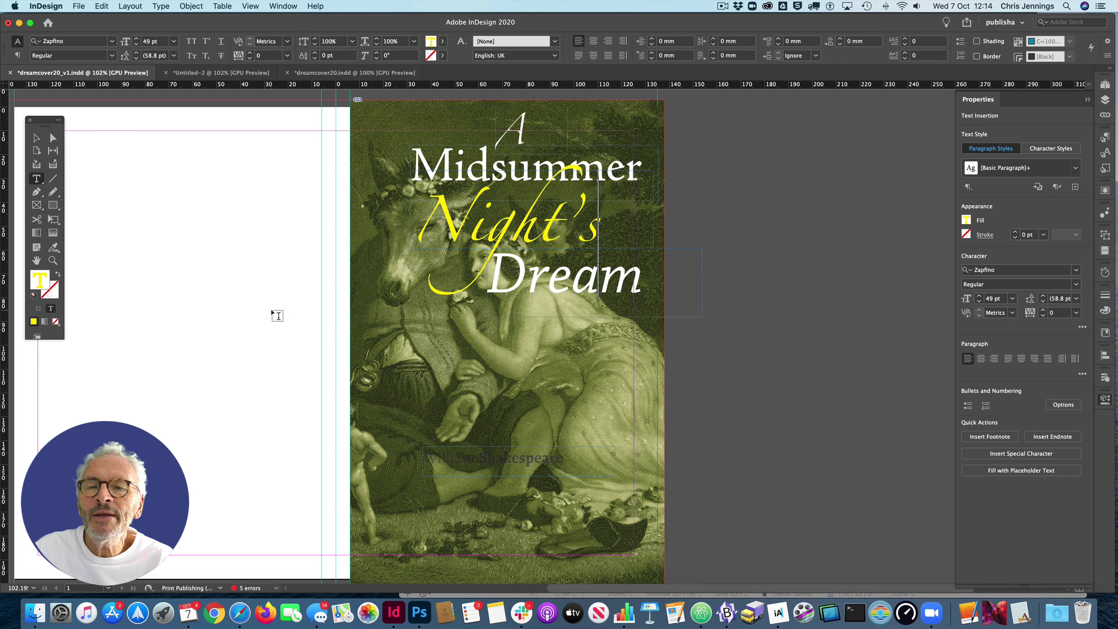
key(Escape)
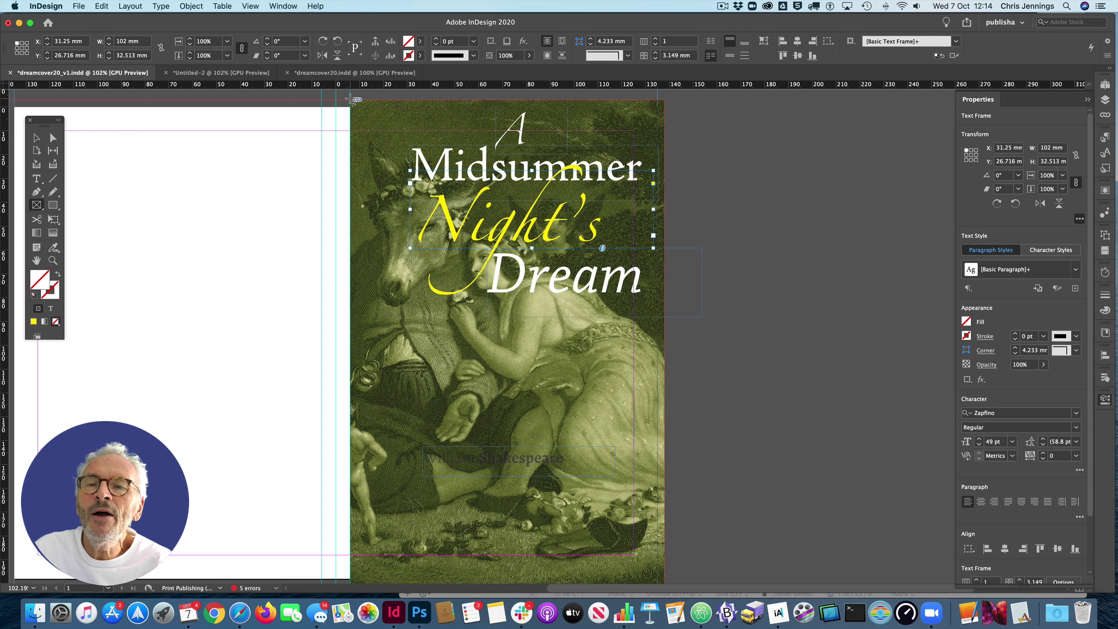
Step: Draw a 132 × 204 mm frame covering the front cover and fill it with the cream swatch C=9 M=5 Y=32 K=0
drag(356, 143, 667, 502)
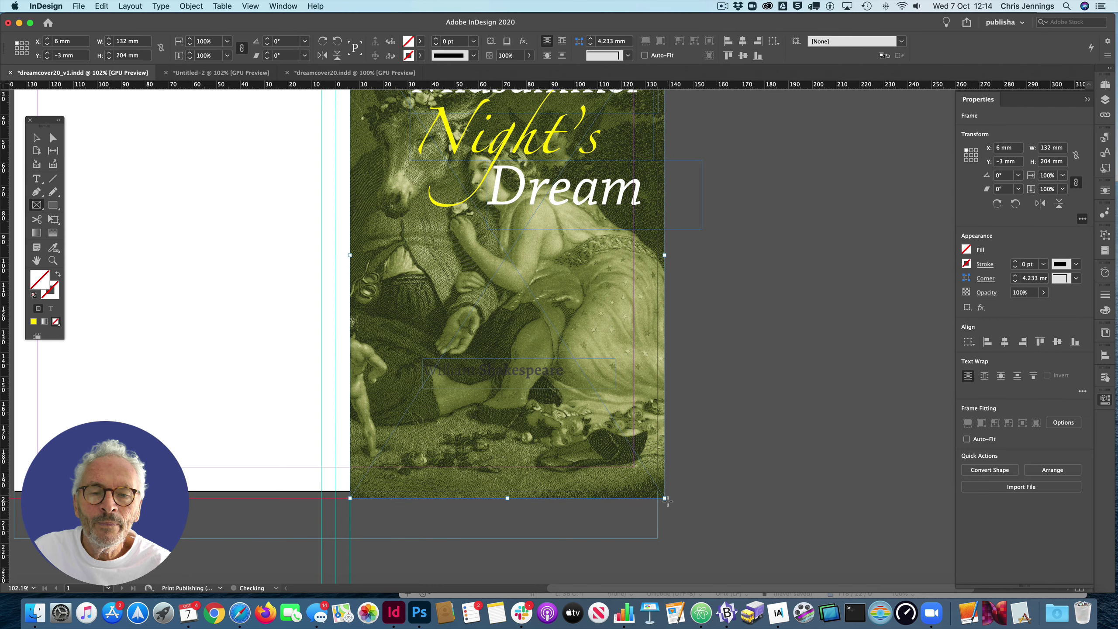
click(966, 250)
scroll(902, 372, down, 3)
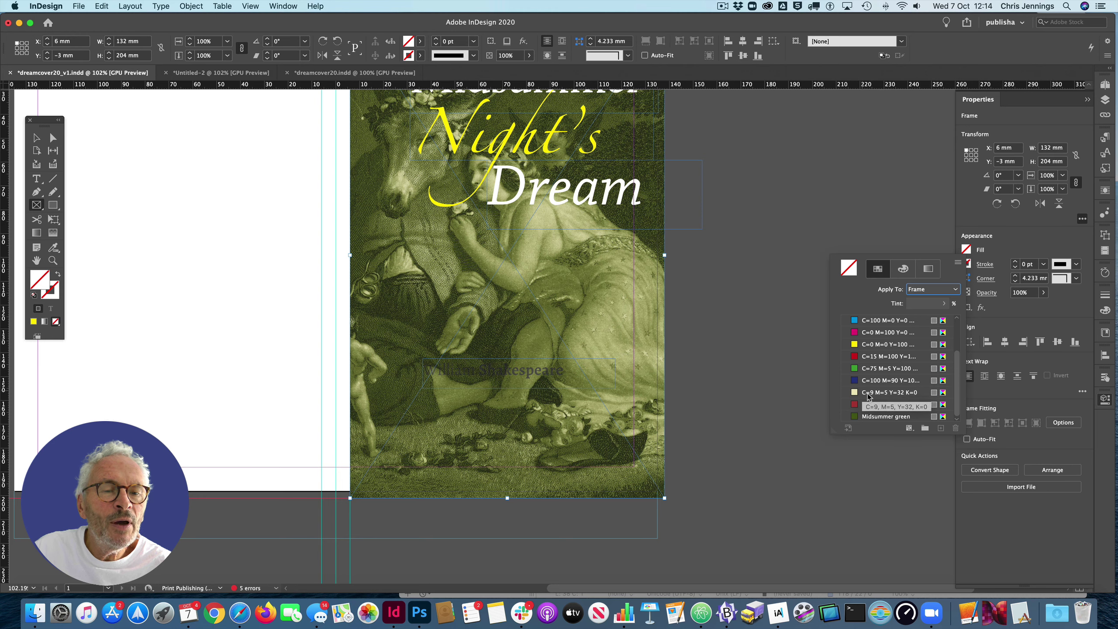
click(862, 394)
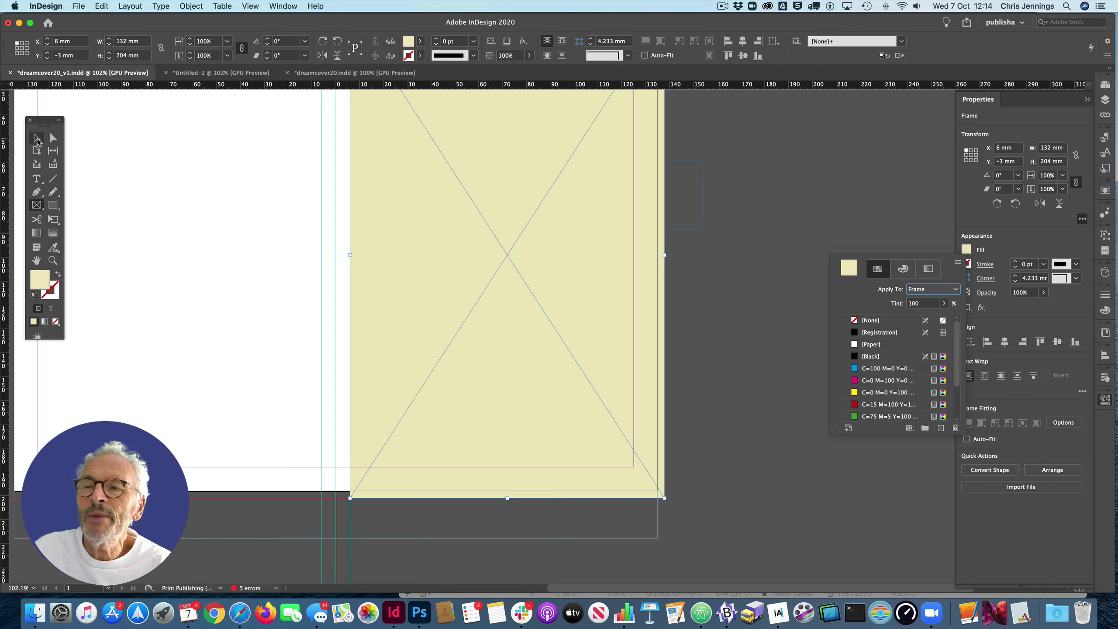
Step: Lower the cream frame's opacity to 66%
click(38, 138)
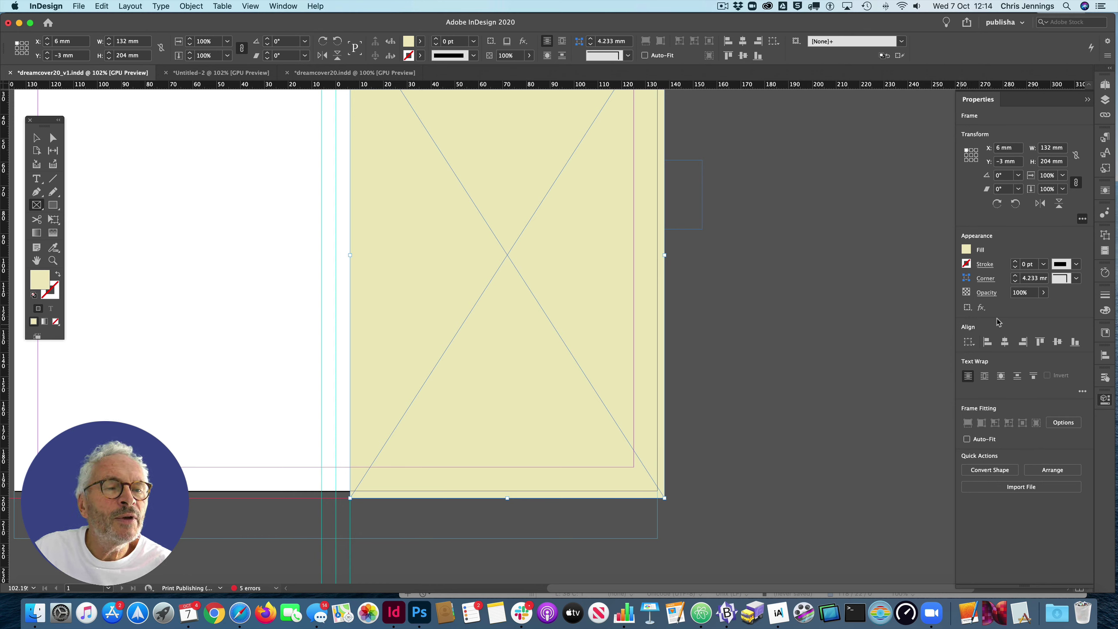
click(1044, 293)
drag(1044, 306, 1021, 311)
scroll(826, 289, up, 3)
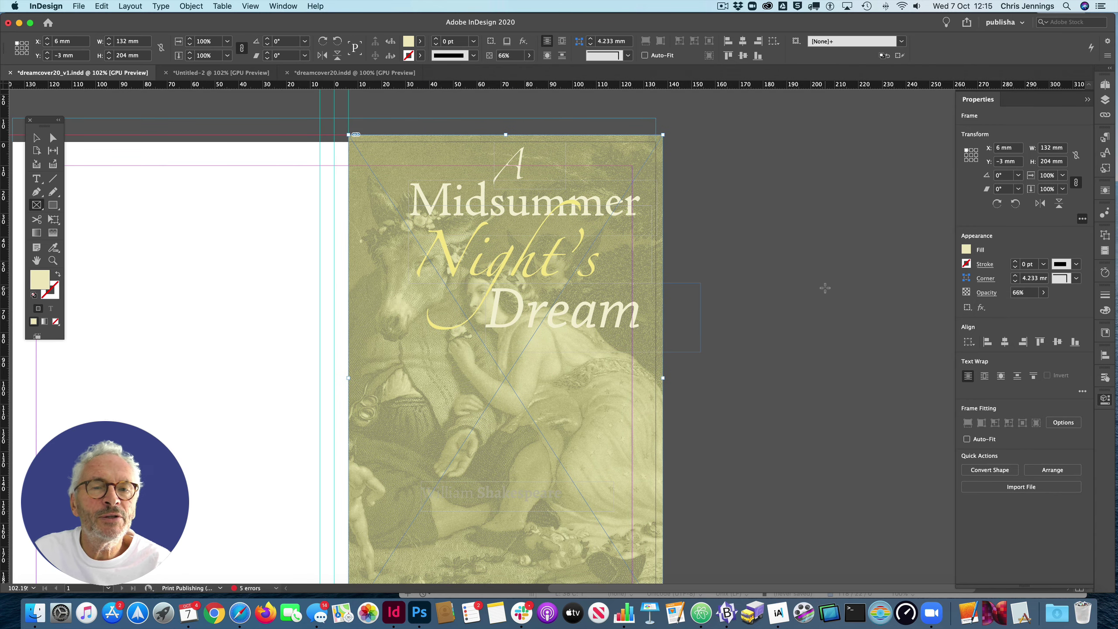
Step: Expand Layer 1 and move the cream rectangle below the title group, directly above the image 026780.jpg
click(1106, 101)
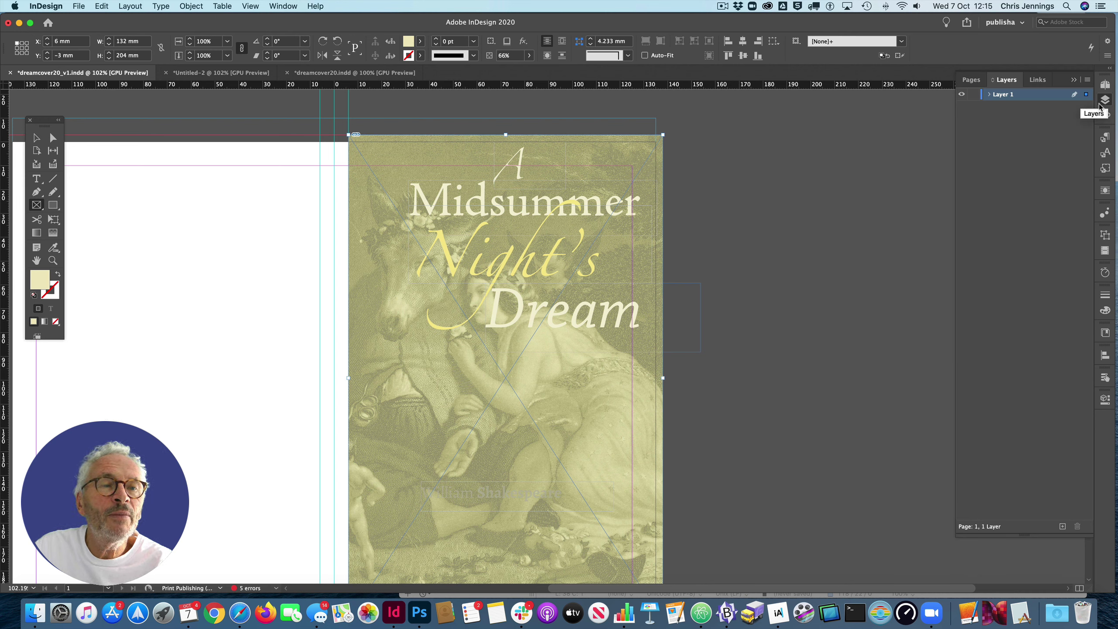
click(281, 6)
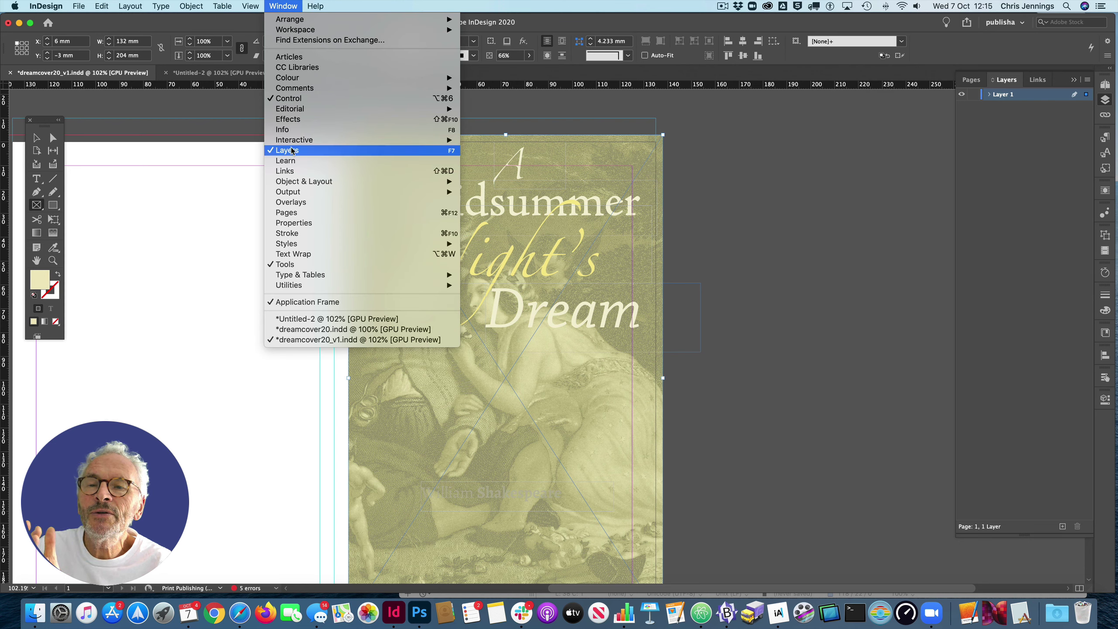
click(701, 183)
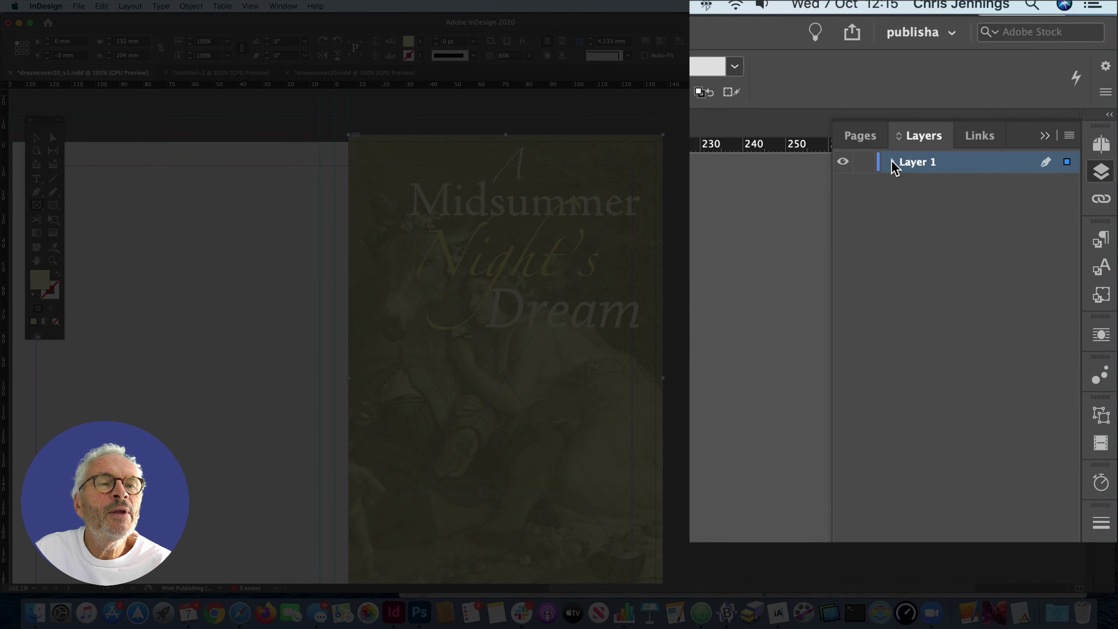
click(989, 95)
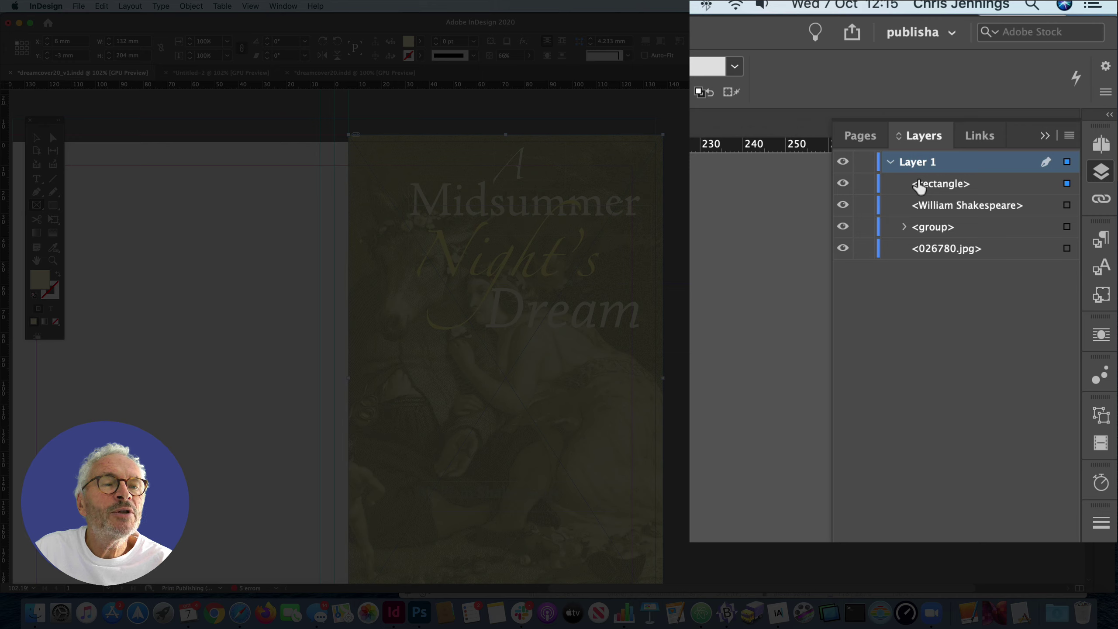
drag(919, 186, 920, 238)
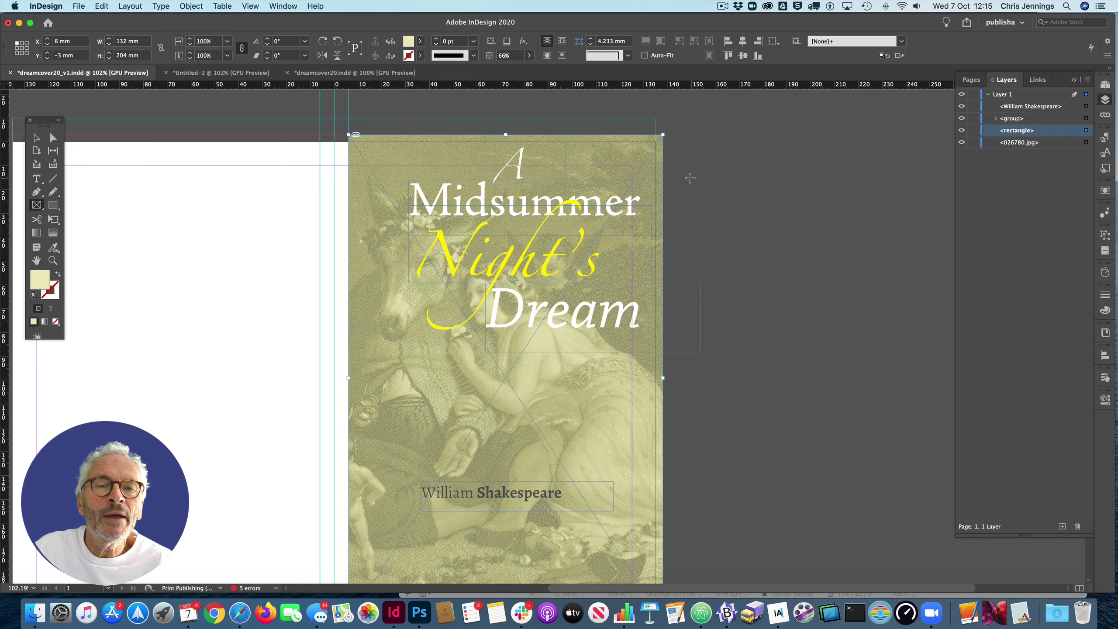
Step: Reduce the cream rectangle's opacity to 49% and deselect it
click(37, 138)
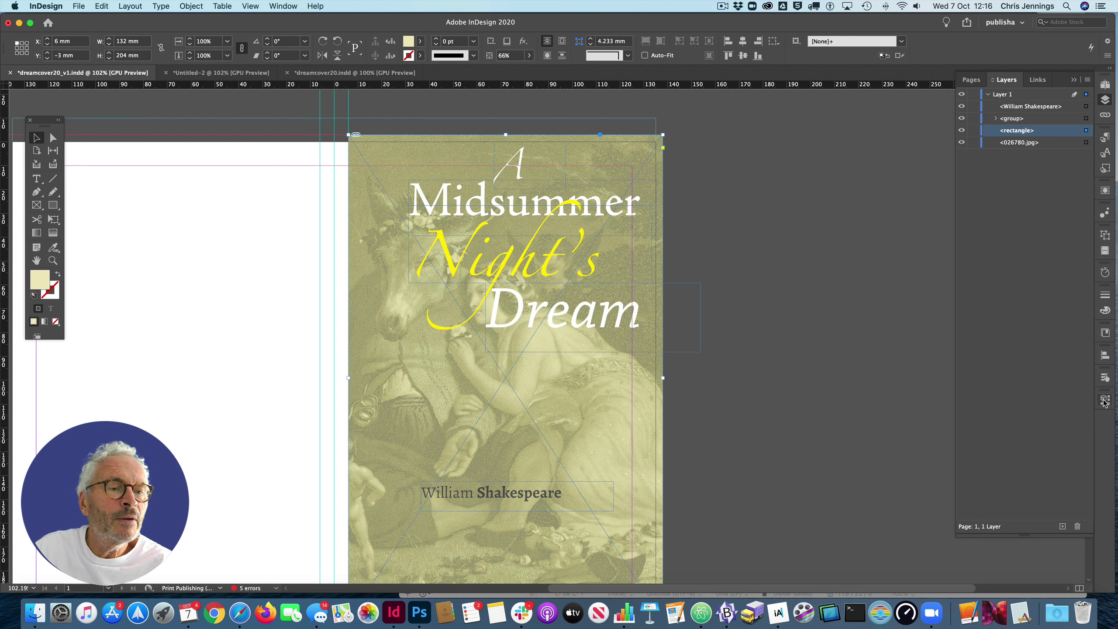
click(1074, 81)
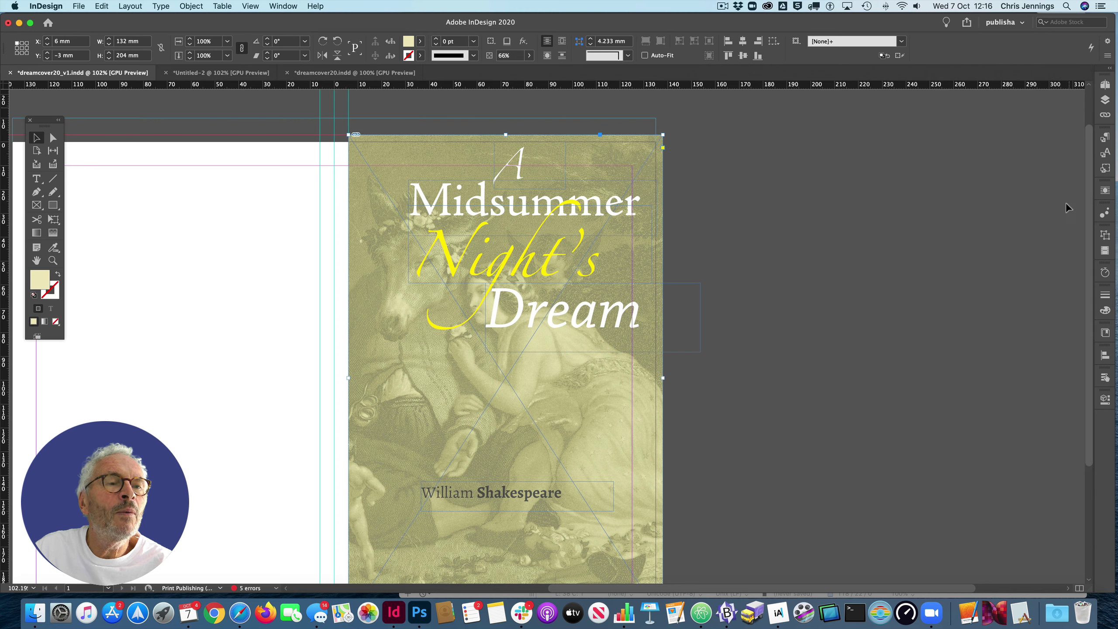
click(1104, 399)
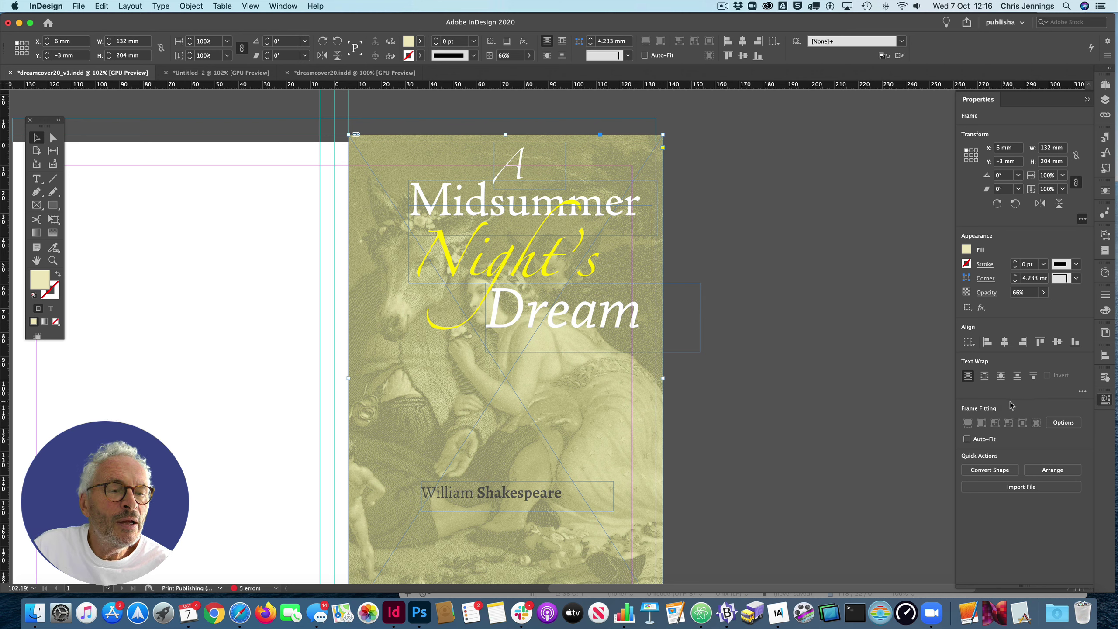
click(1043, 292)
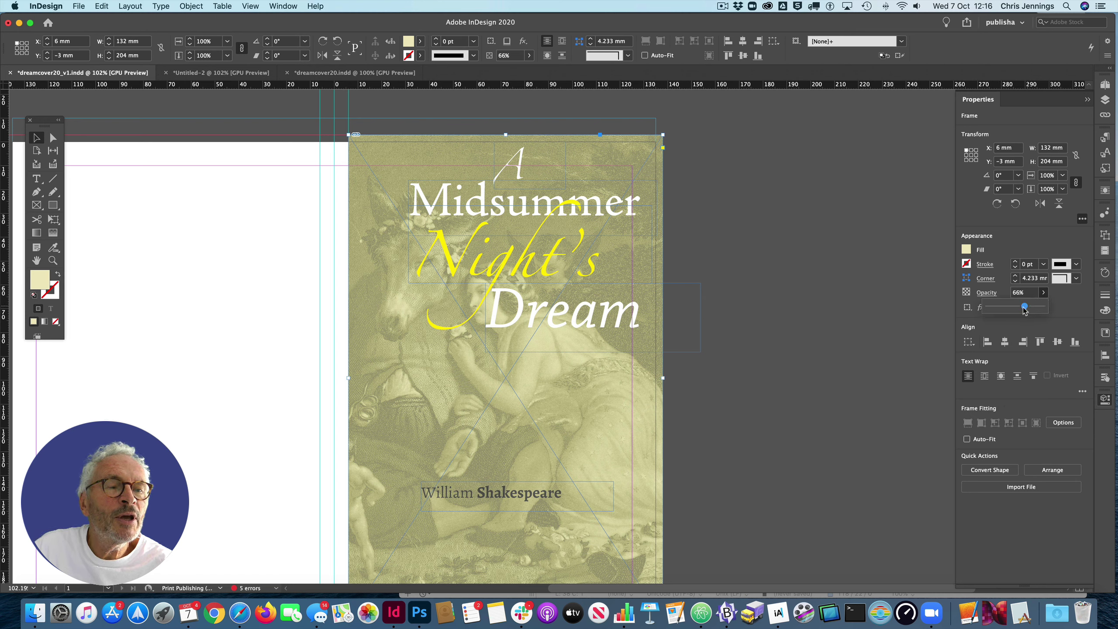
drag(1025, 308, 1014, 309)
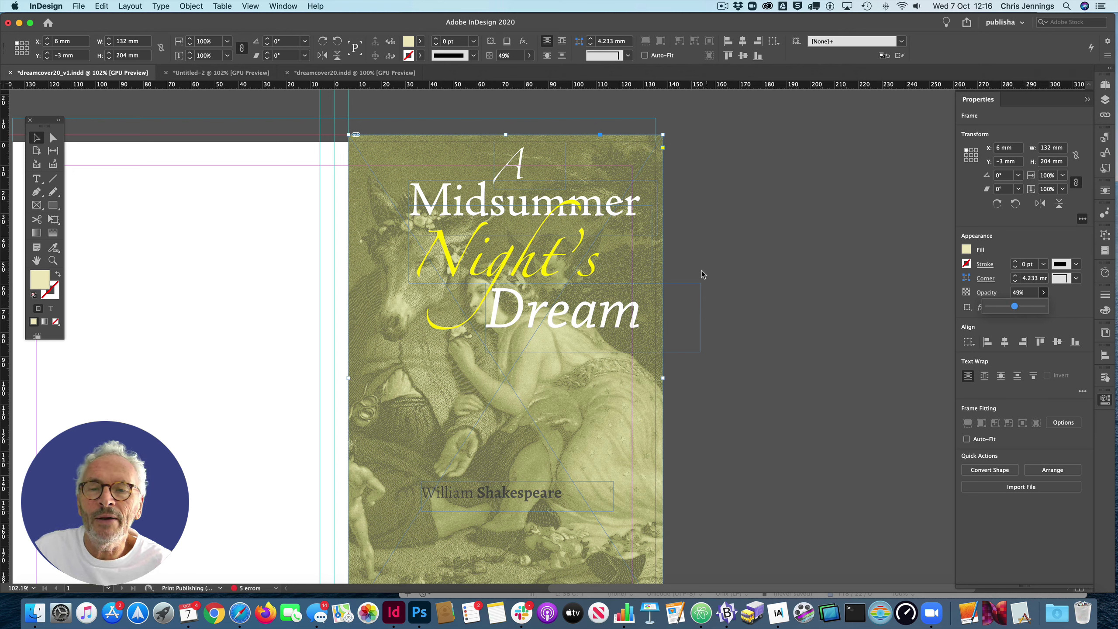
click(101, 99)
Step: Fill the William Shakespeare text frame with the [Black] swatch
scroll(152, 172, down, 1)
scroll(152, 167, down, 6)
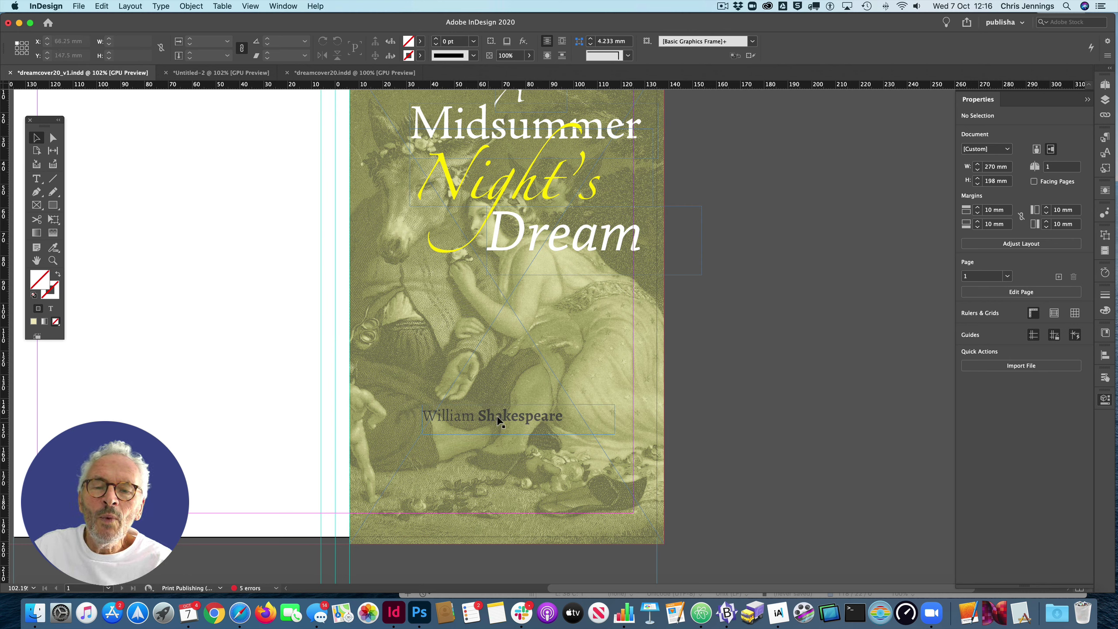
click(444, 416)
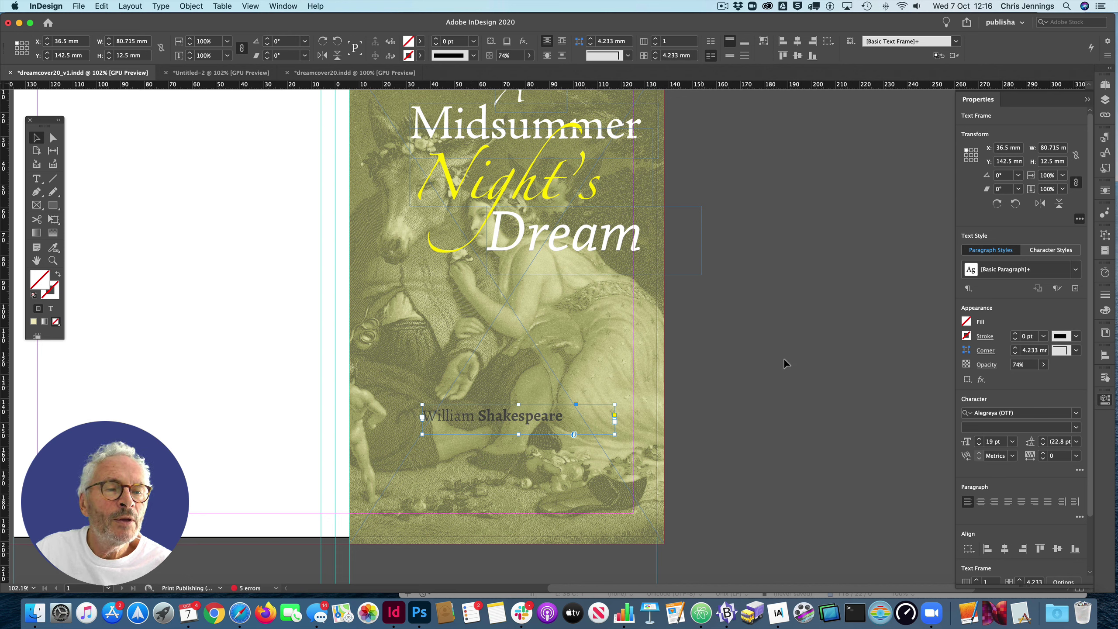
click(967, 322)
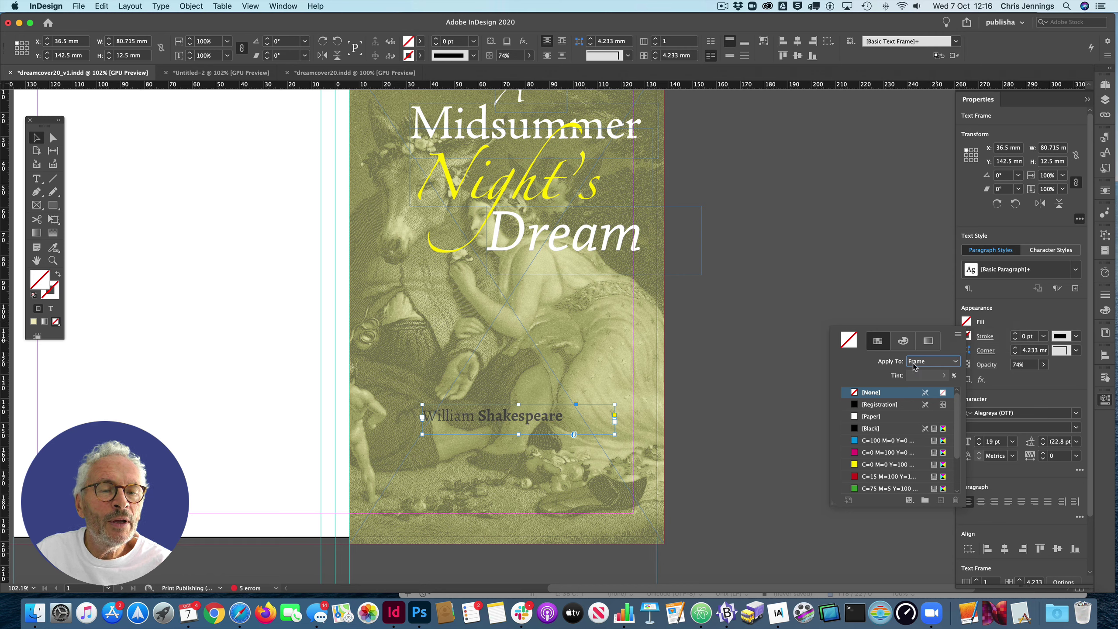
click(868, 429)
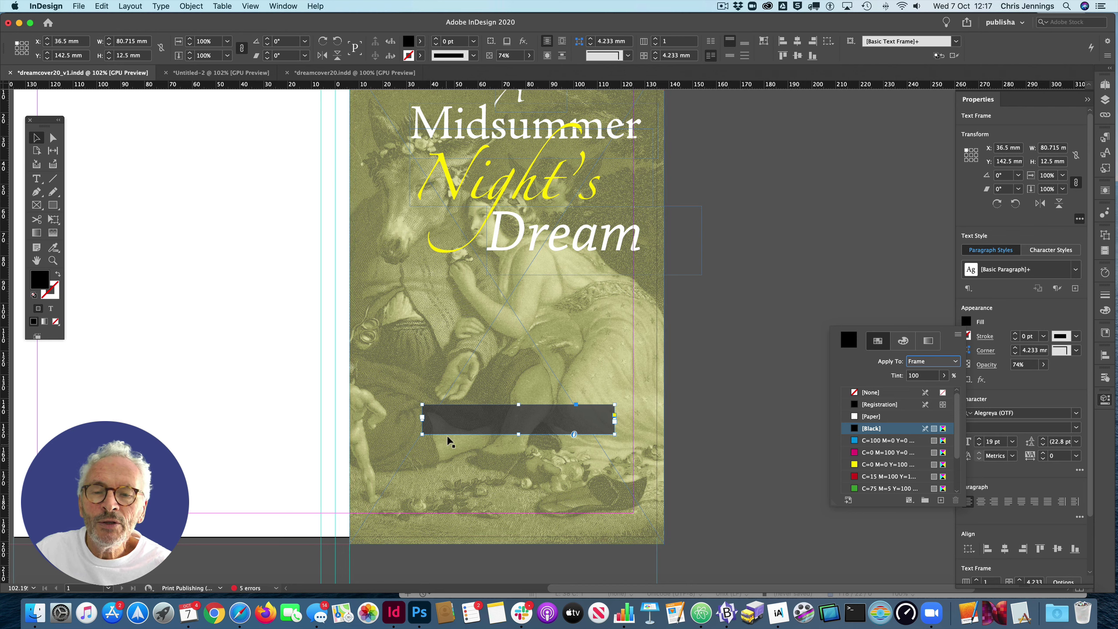
Step: Colour the author text "William Shakespeare" with the [Paper] swatch and reselect its frame as an object
double_click(425, 414)
drag(424, 415, 565, 418)
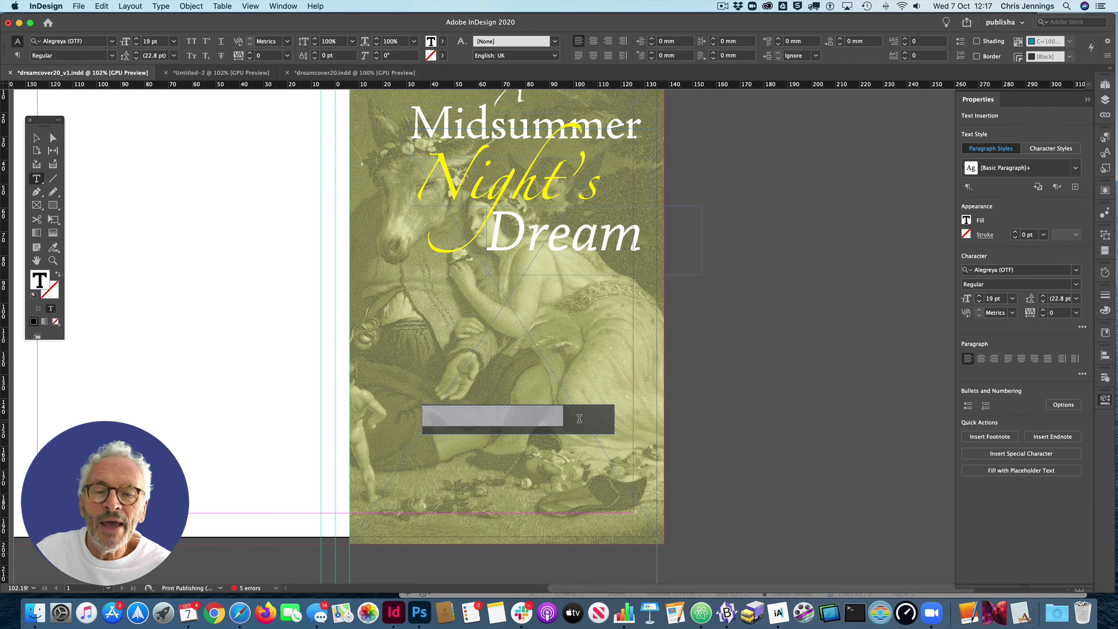
click(967, 220)
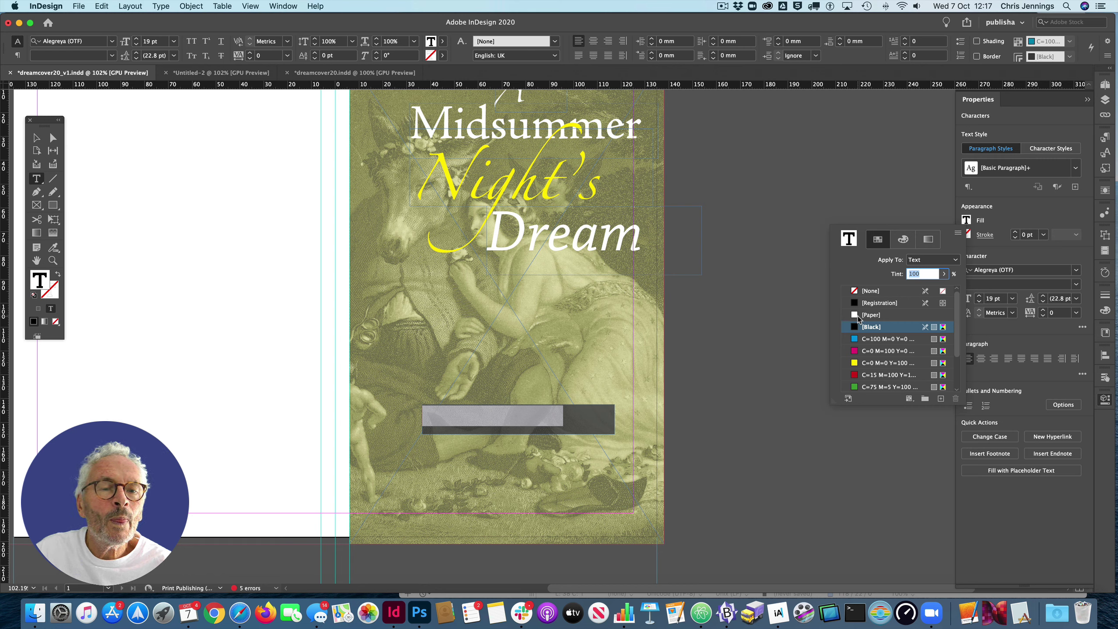
click(872, 314)
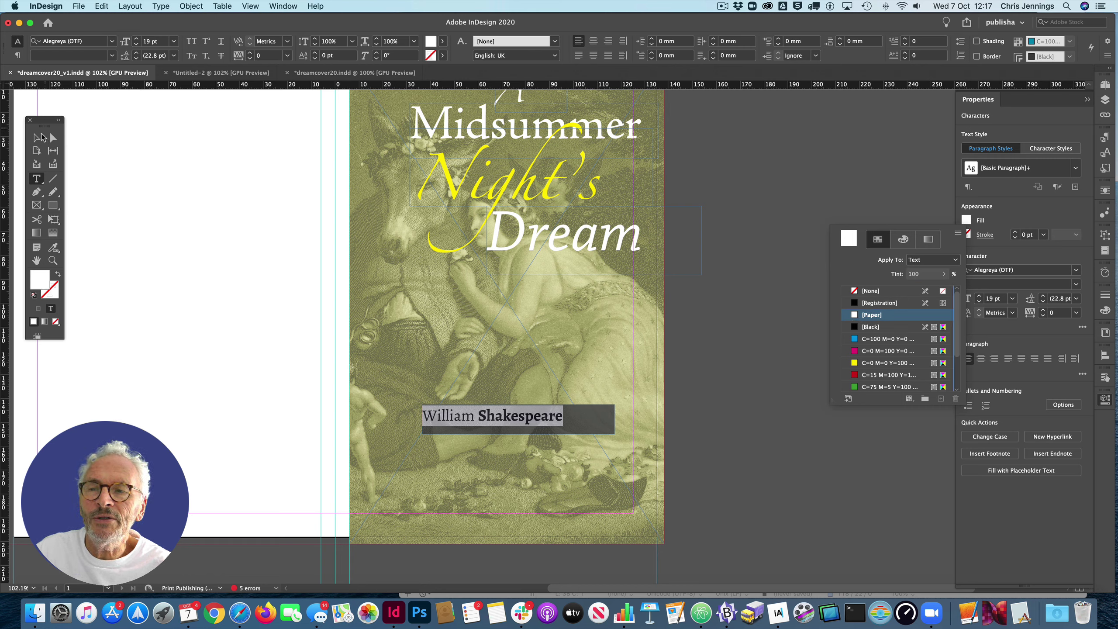
key(Escape)
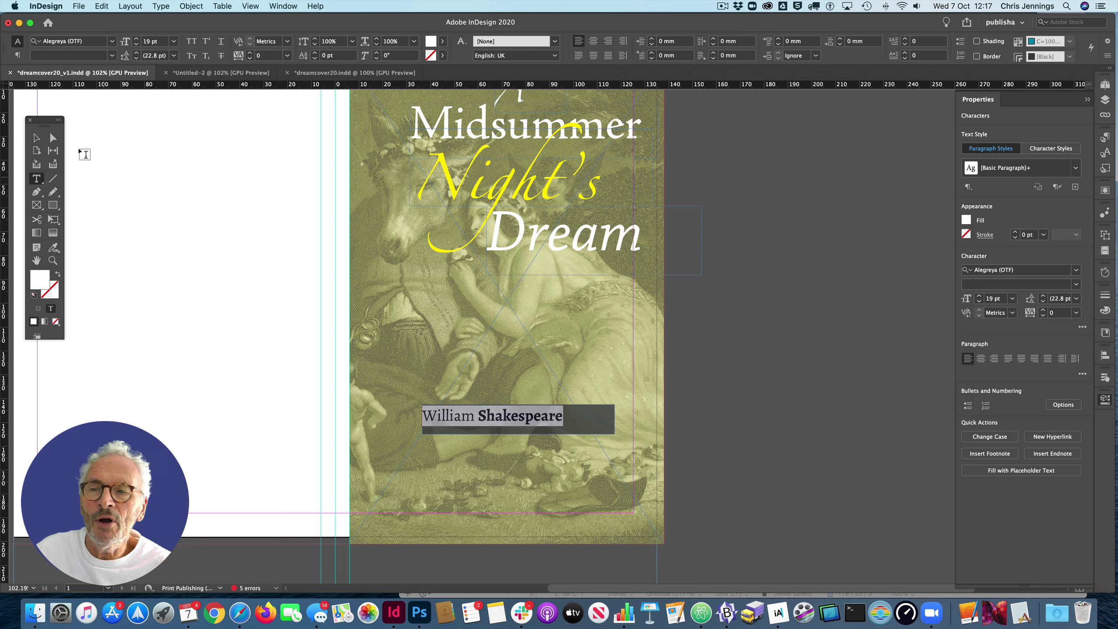
click(37, 138)
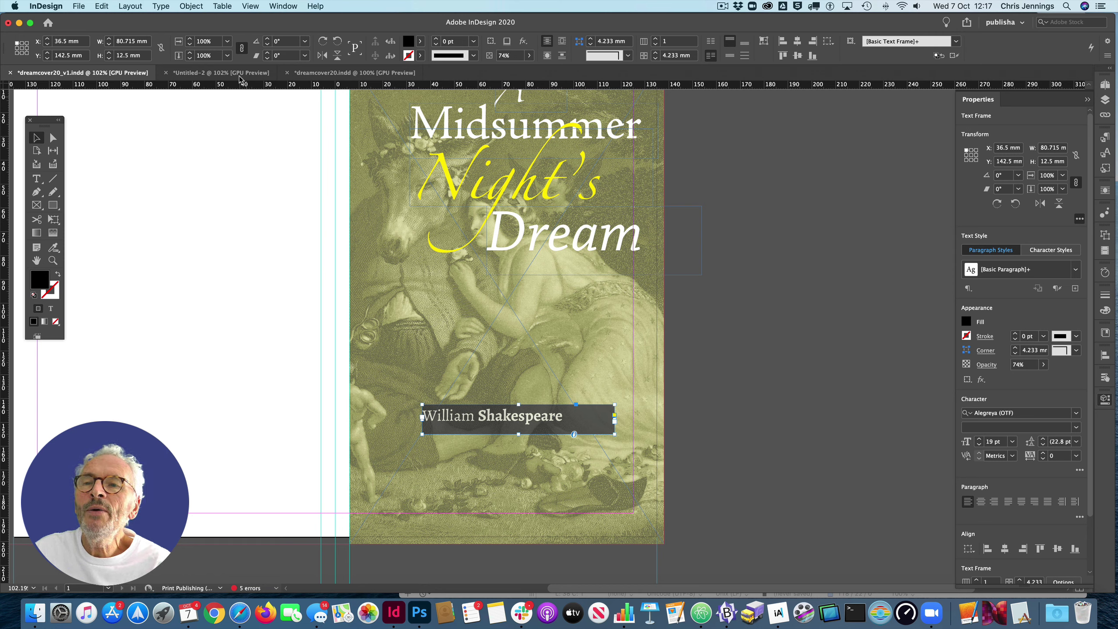
Step: Give the William Shakespeare text frame a 1 mm inset spacing on all four sides
click(189, 7)
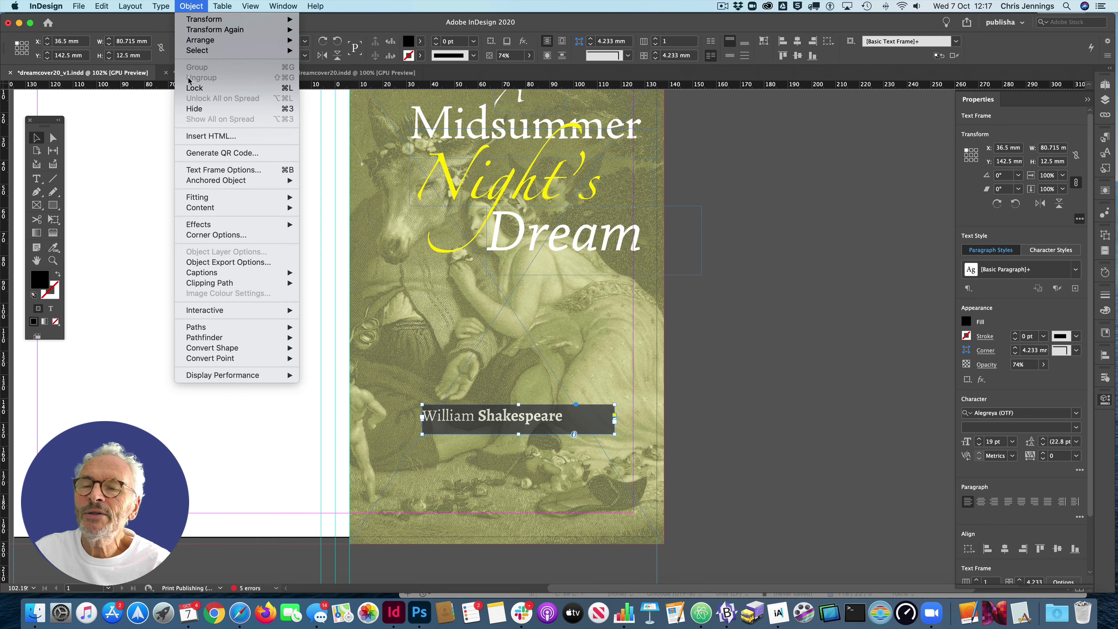
click(203, 172)
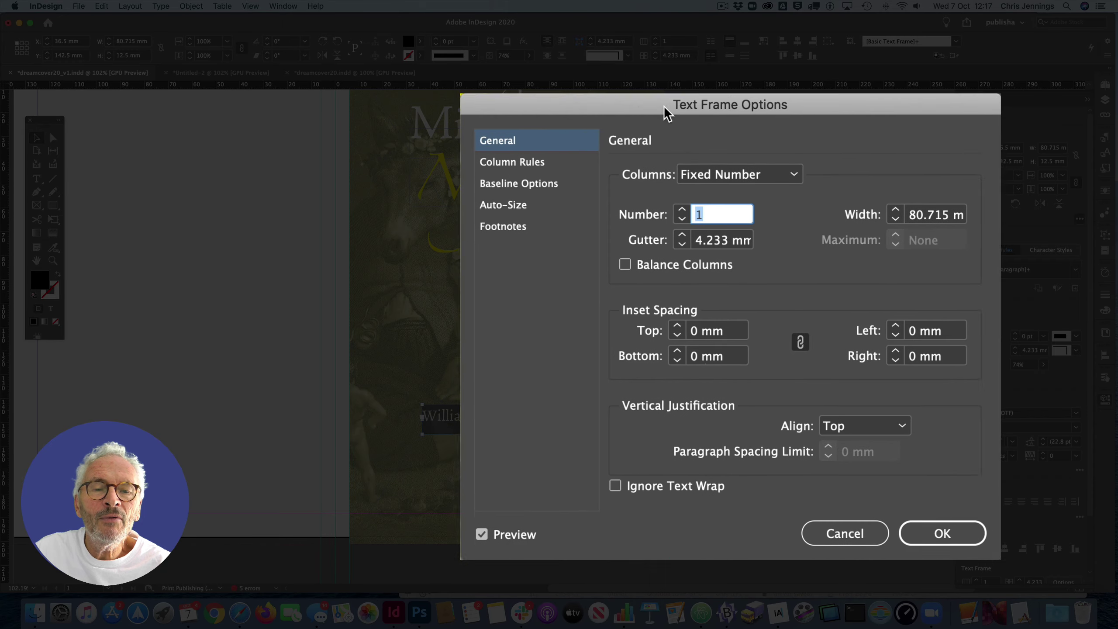
drag(665, 108, 718, 70)
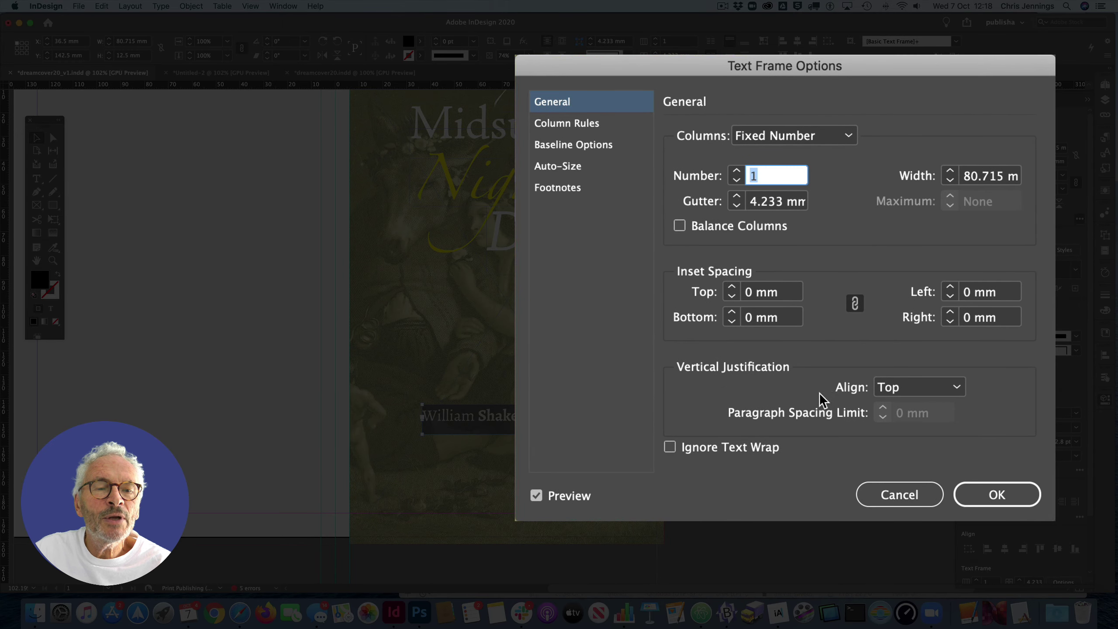
click(731, 287)
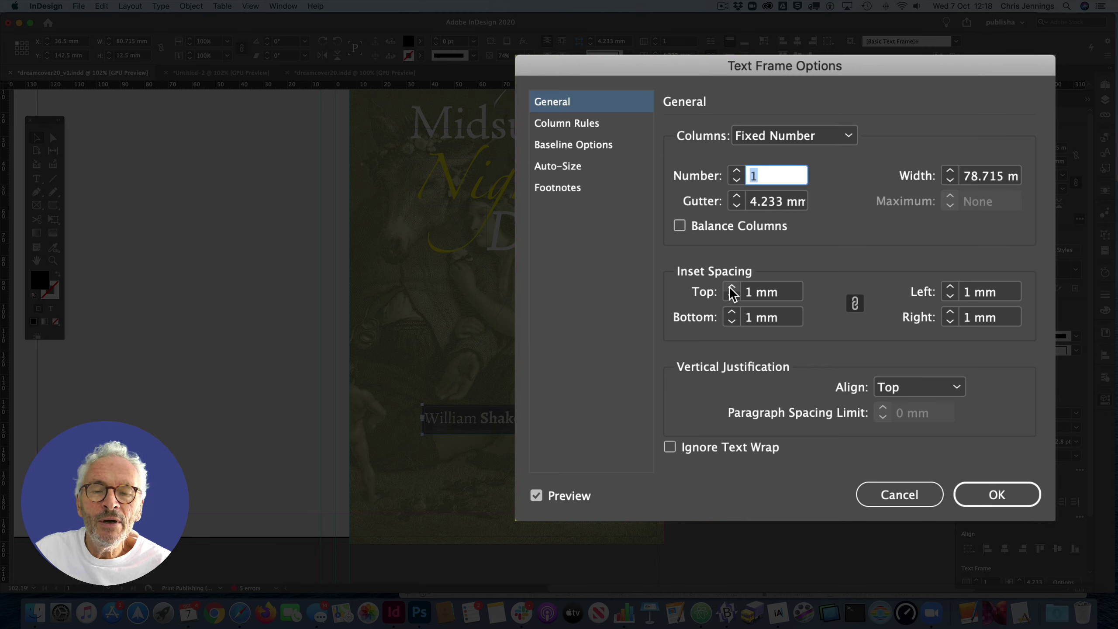
click(731, 287)
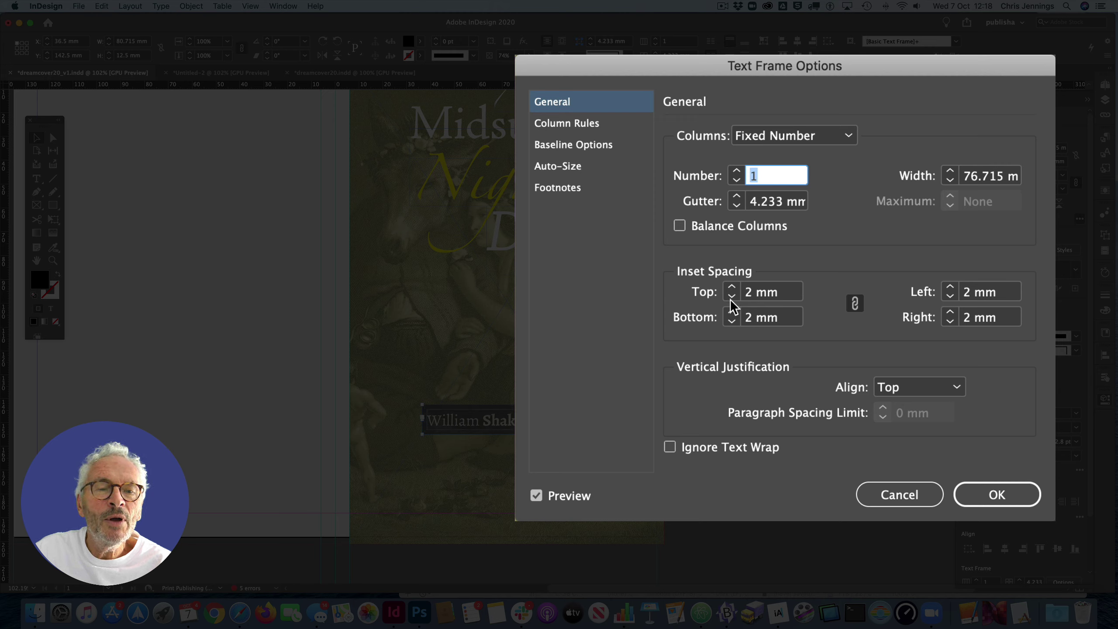
click(731, 297)
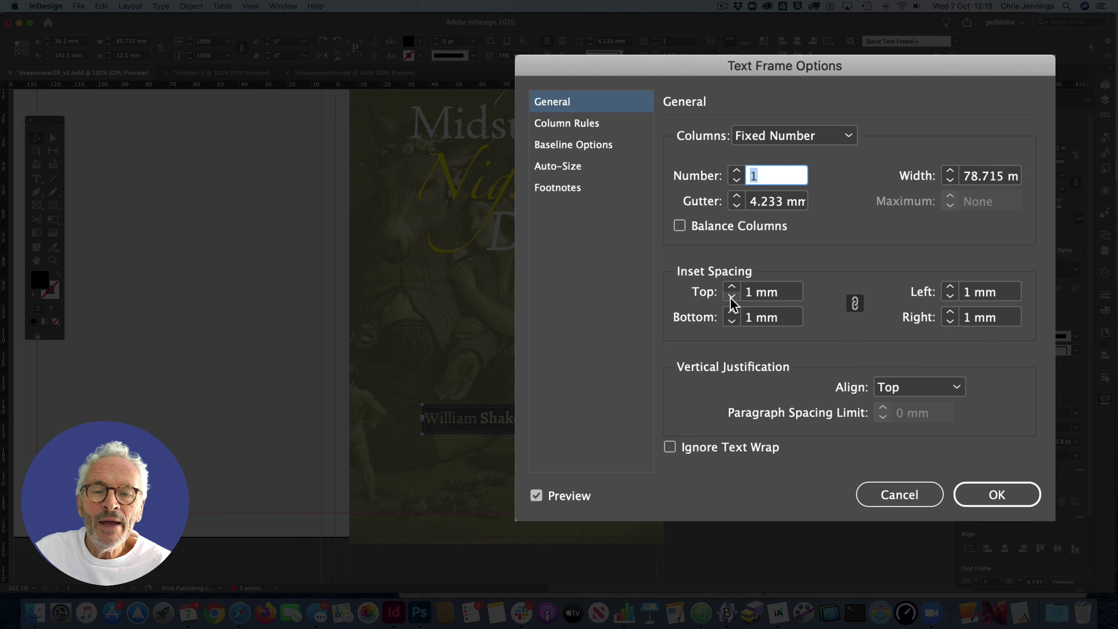
click(986, 495)
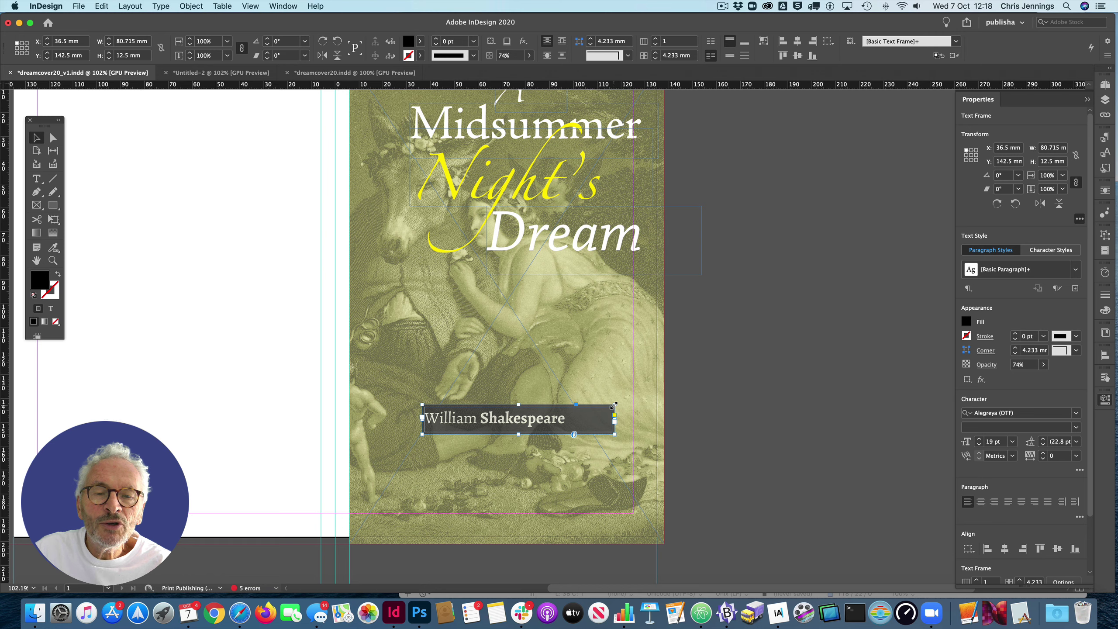
Step: Extend the author text frame to the cover's right bleed edge and left to align with "Midsummer", making it 106.75 mm wide and 12 mm high
drag(615, 404, 665, 406)
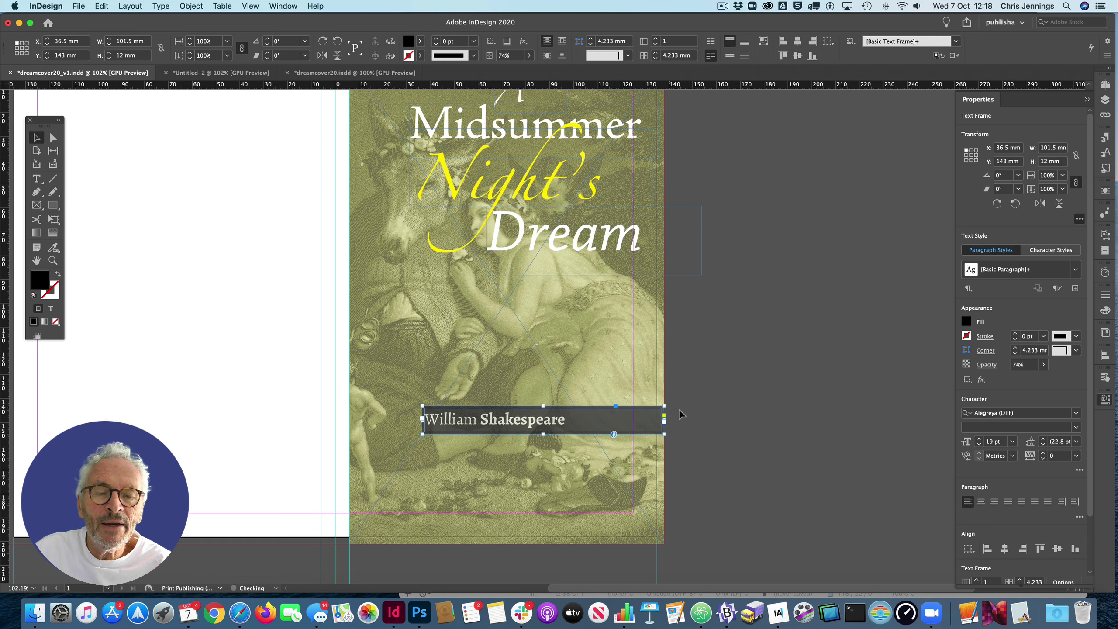
click(687, 417)
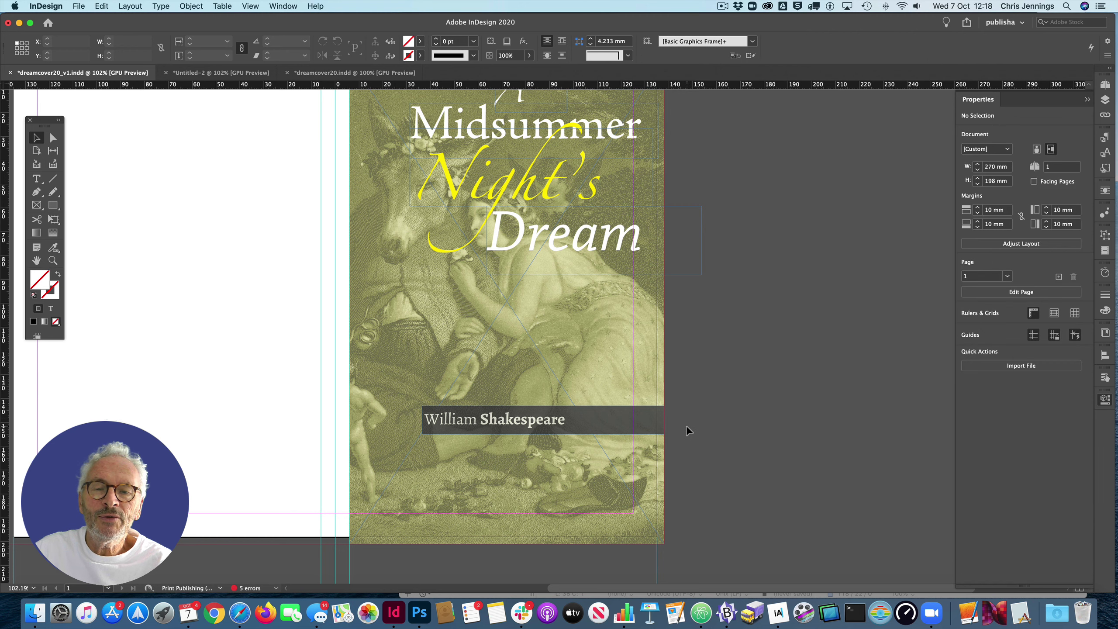
click(617, 430)
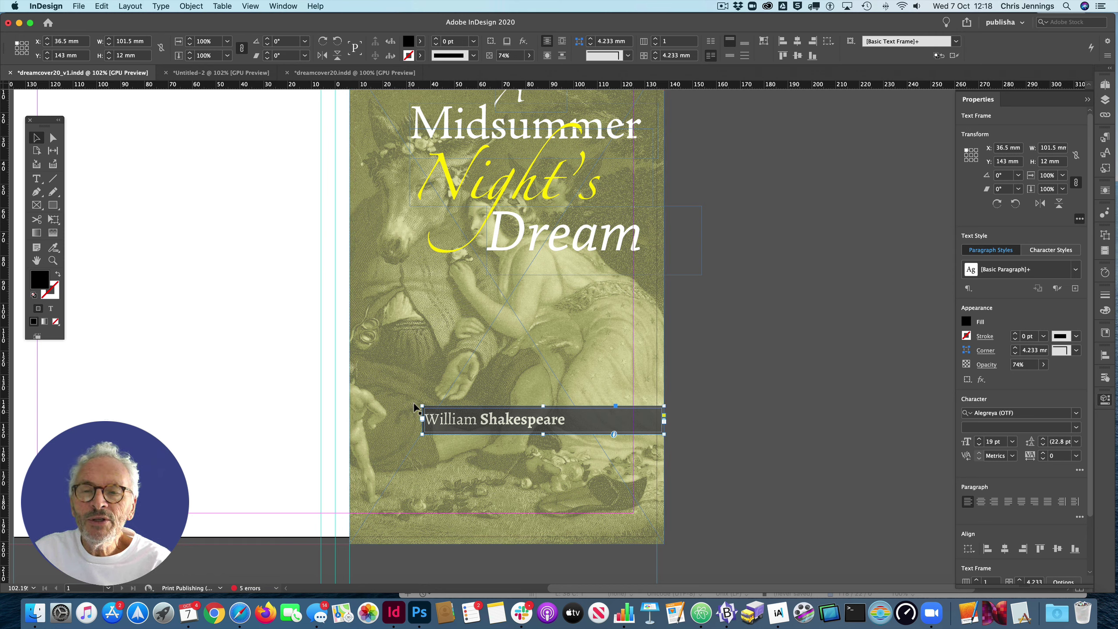
drag(422, 434, 411, 435)
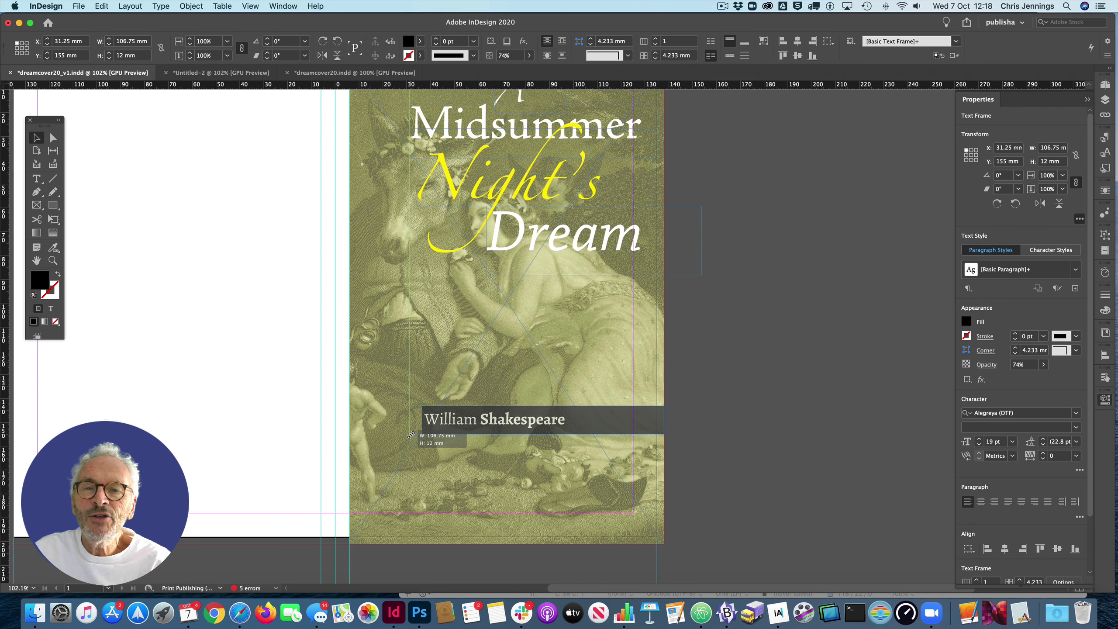
drag(411, 435, 410, 435)
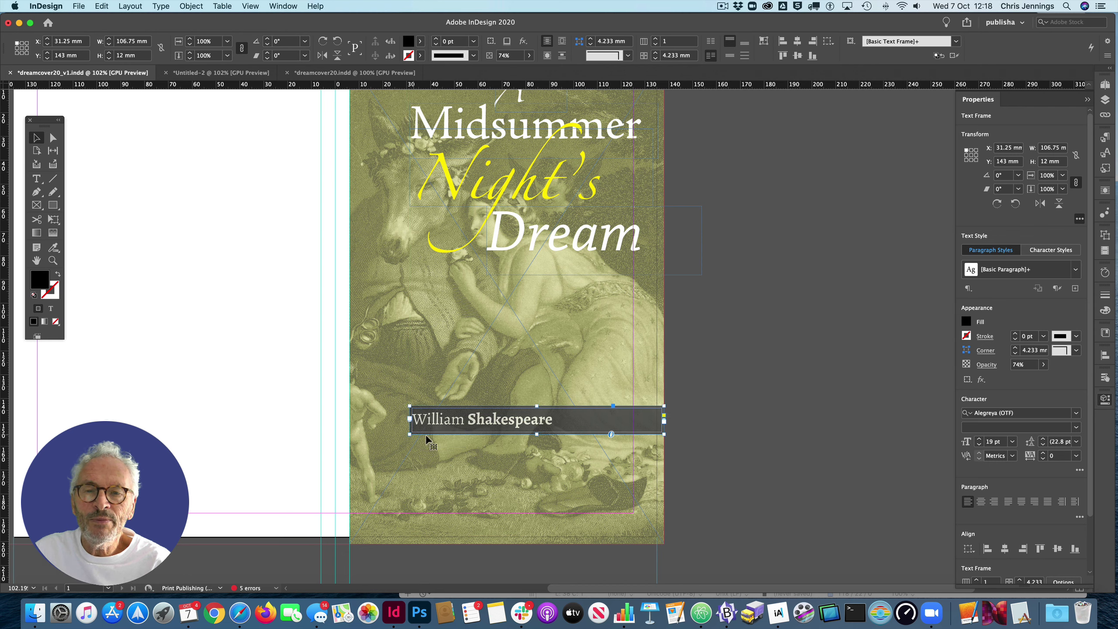
click(702, 444)
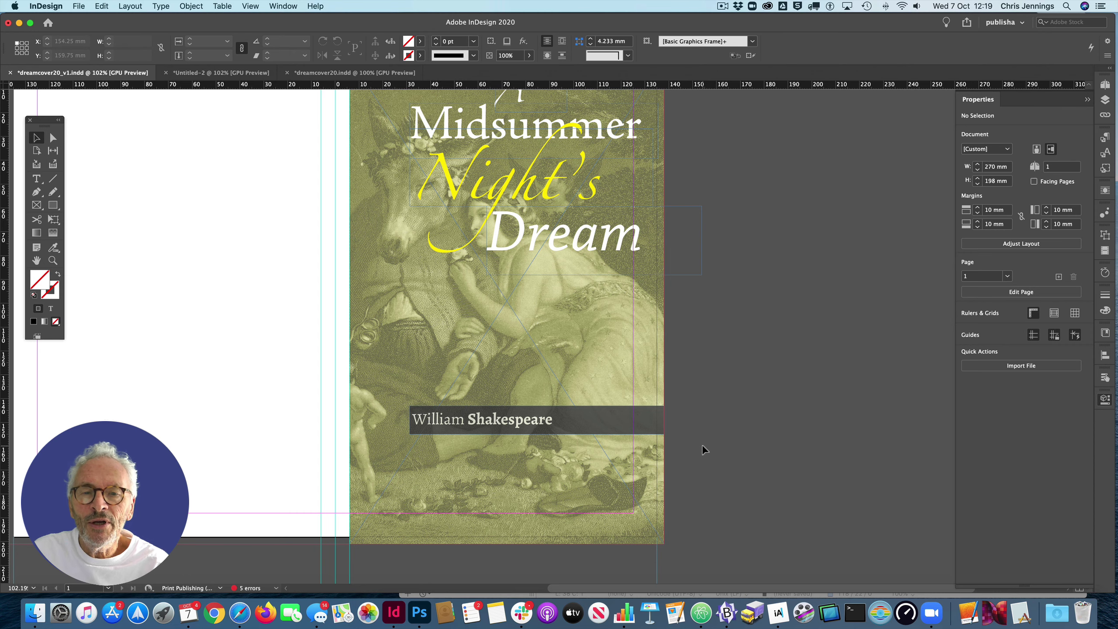
scroll(748, 435, up, 3)
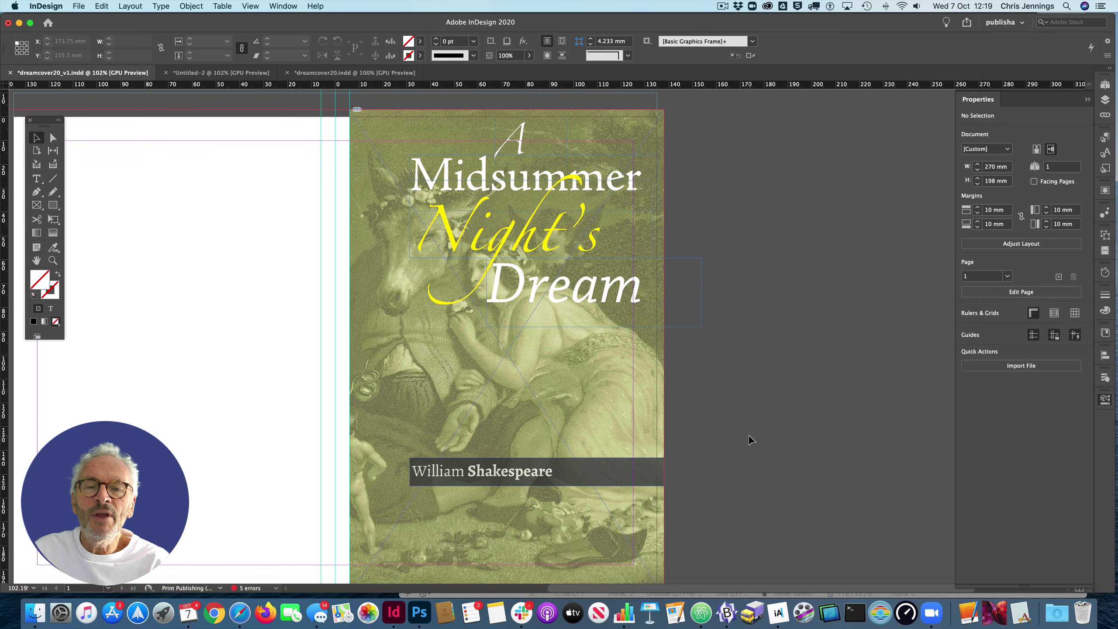
scroll(749, 435, down, 1)
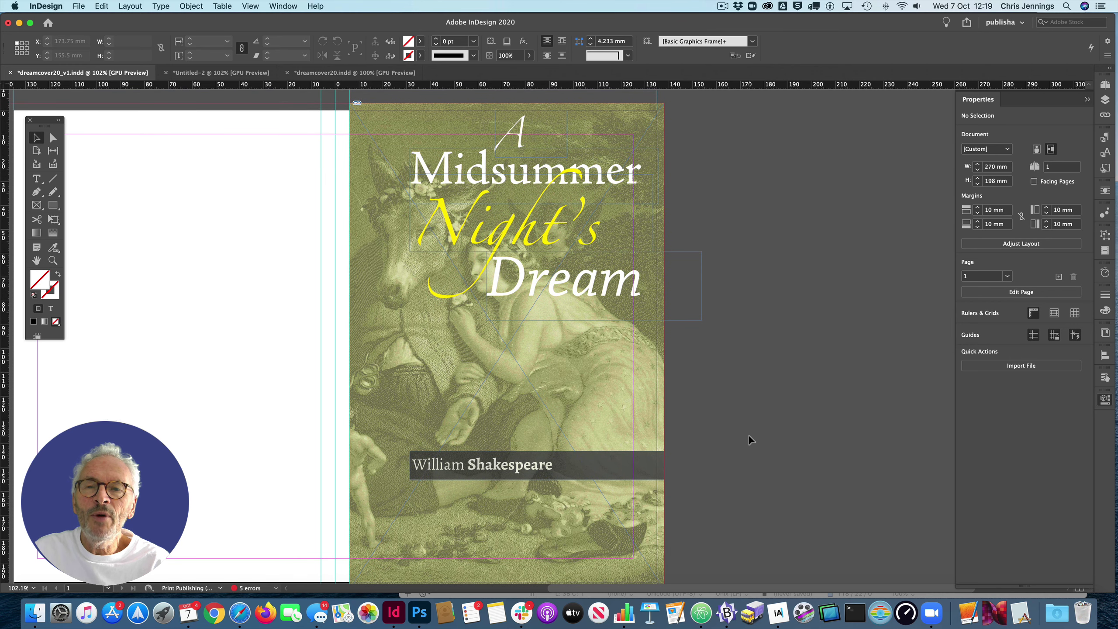